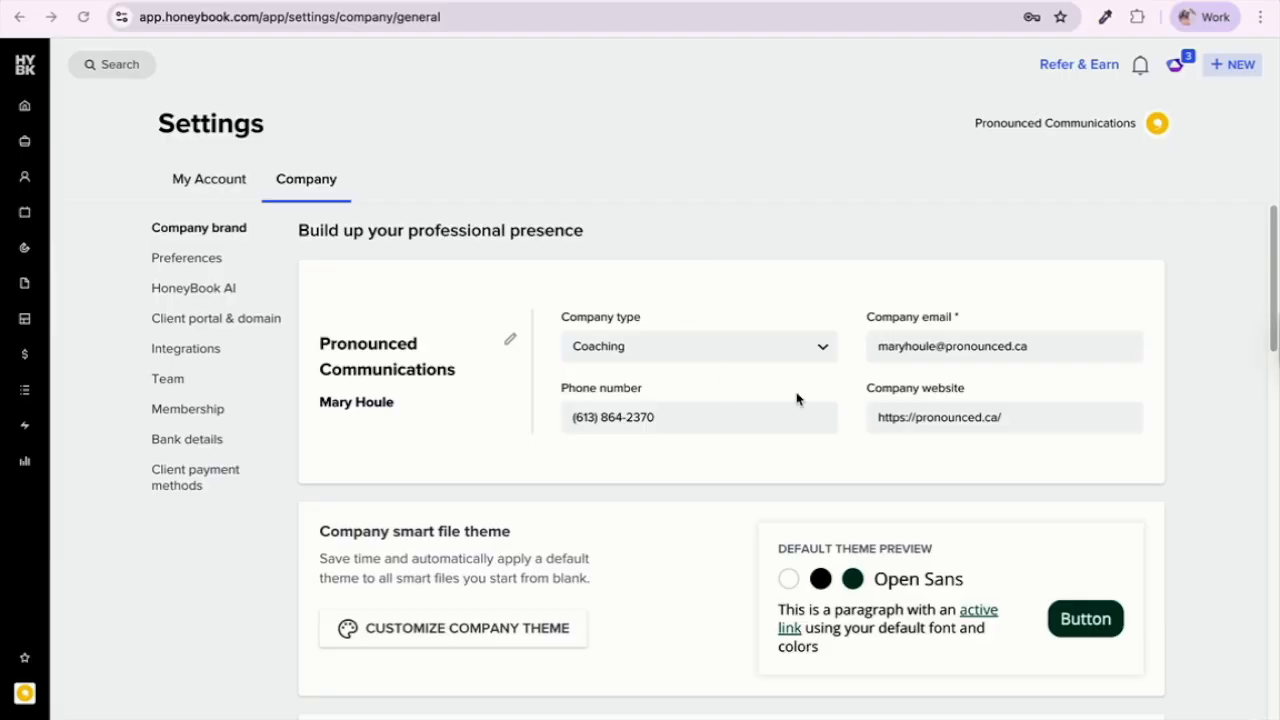
Step: Scroll the Company brand page down to the company details and smart file theme
{"action": "scroll", "coordinate": [651, 423], "scroll_direction": "down", "scroll_amount": 3}
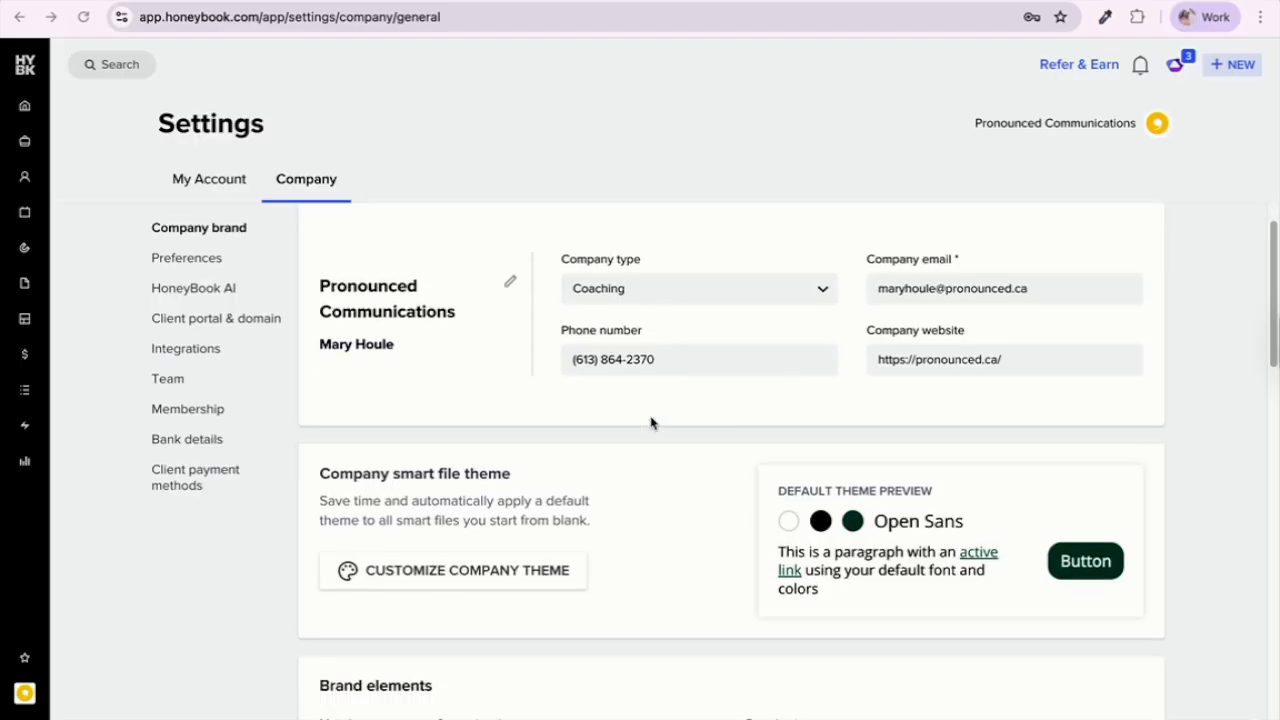
{"action": "left_click", "coordinate": [541, 380]}
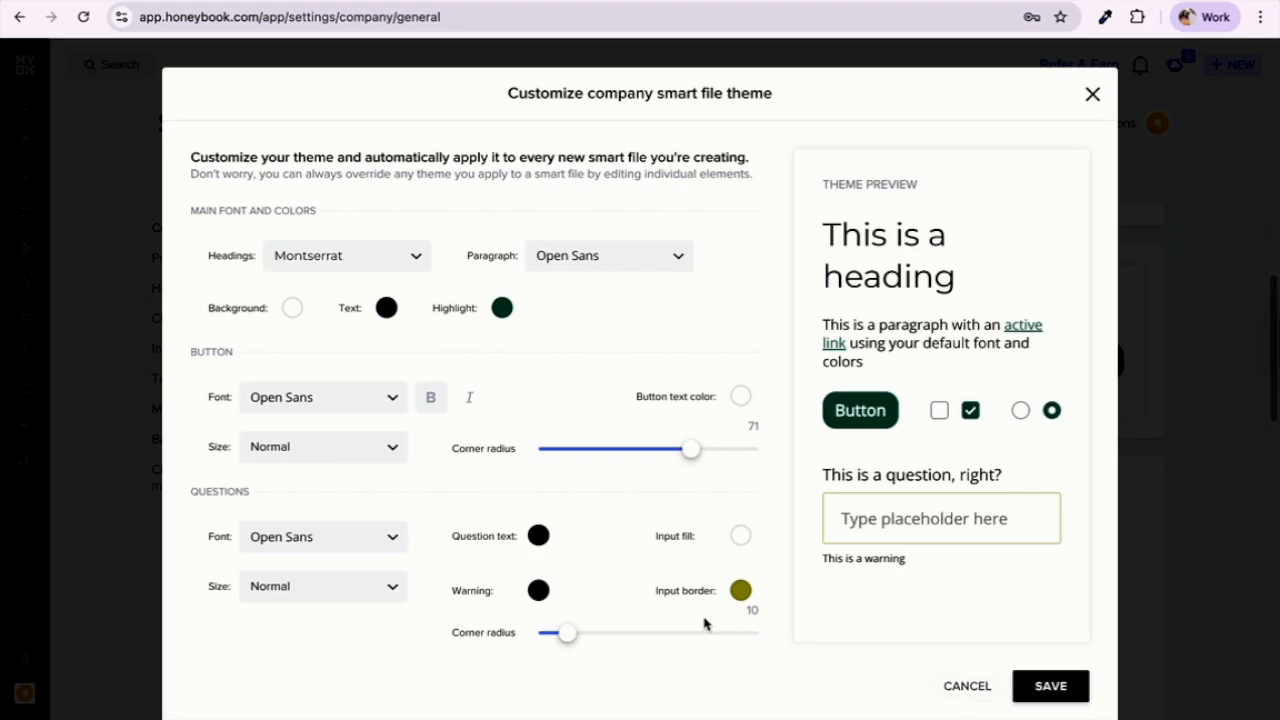
{"action": "left_click", "coordinate": [946, 700]}
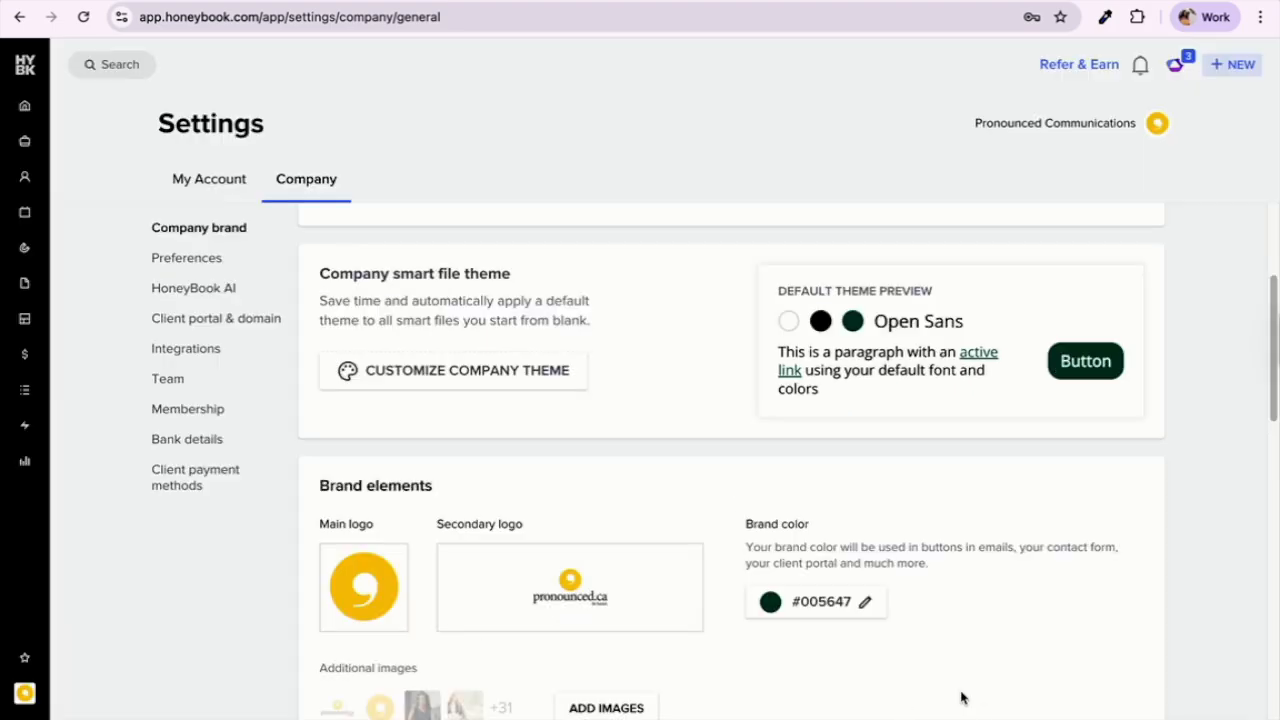
{"action": "scroll", "coordinate": [806, 690], "scroll_direction": "down", "scroll_amount": 3}
{"action": "scroll", "coordinate": [790, 670], "scroll_direction": "up", "scroll_amount": 1}
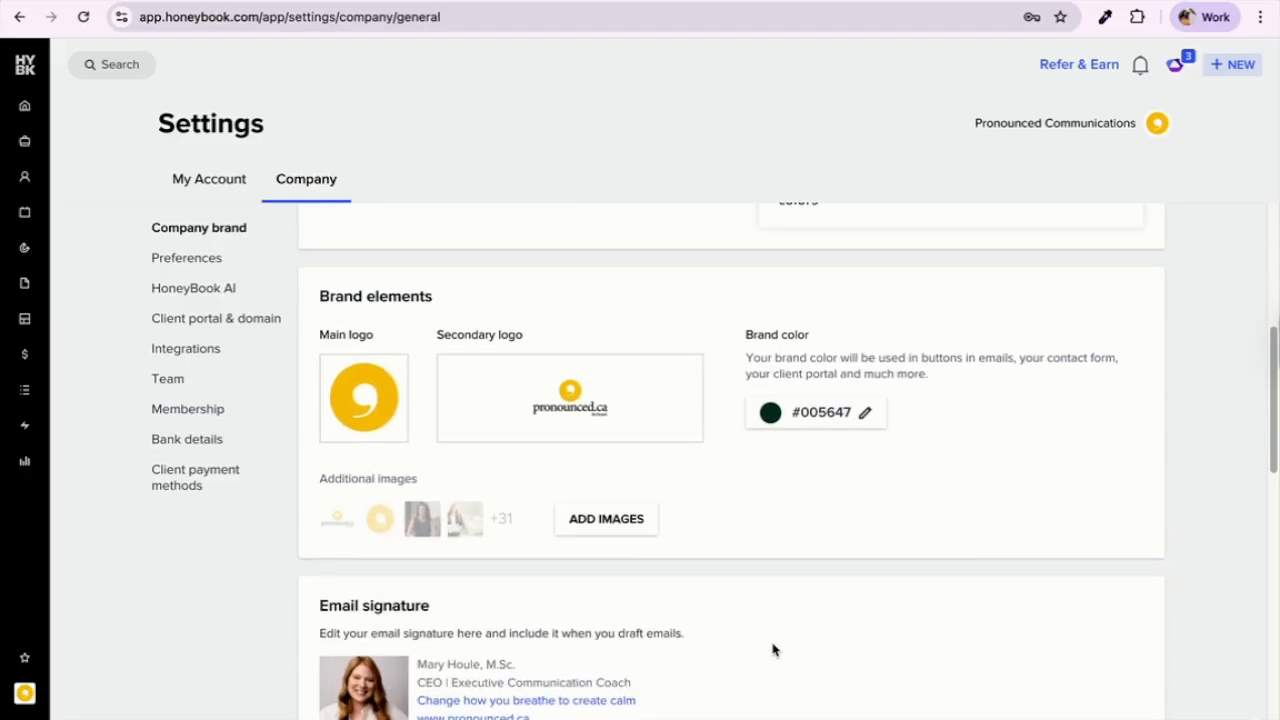
{"action": "mouse_move", "coordinate": [568, 392]}
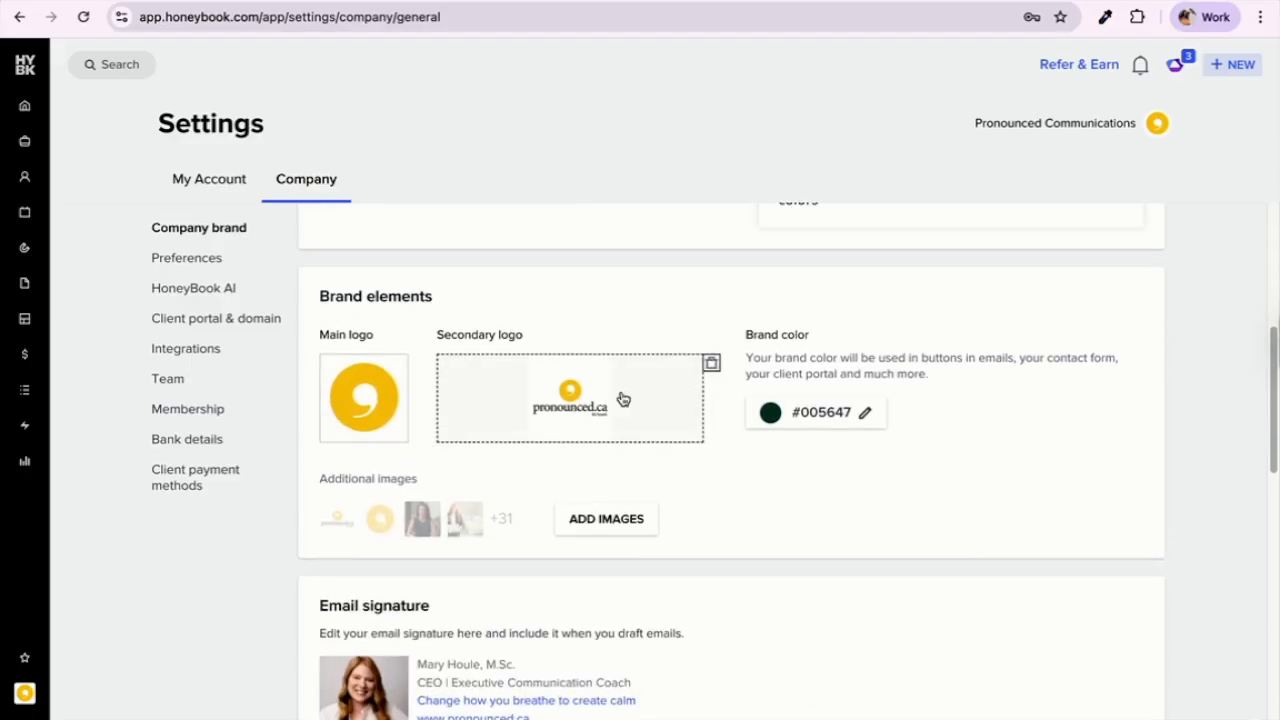
{"action": "scroll", "coordinate": [886, 515], "scroll_direction": "down", "scroll_amount": 2}
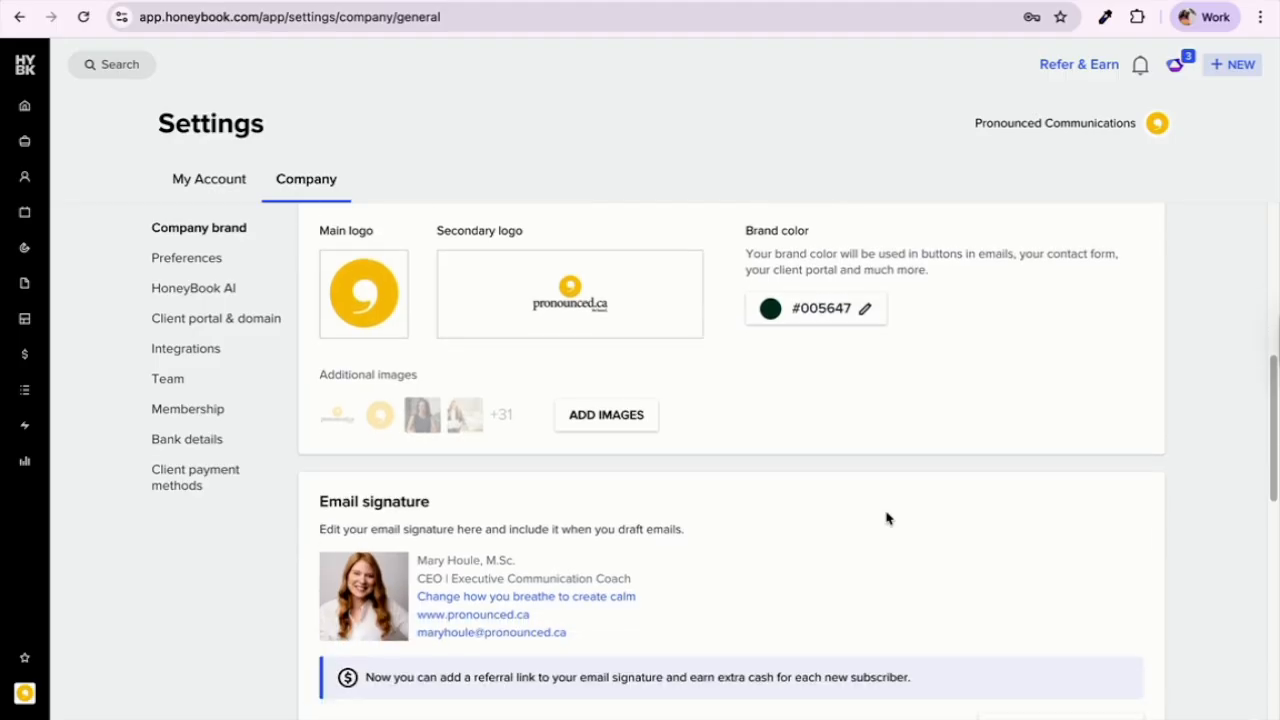
{"action": "left_click", "coordinate": [426, 407]}
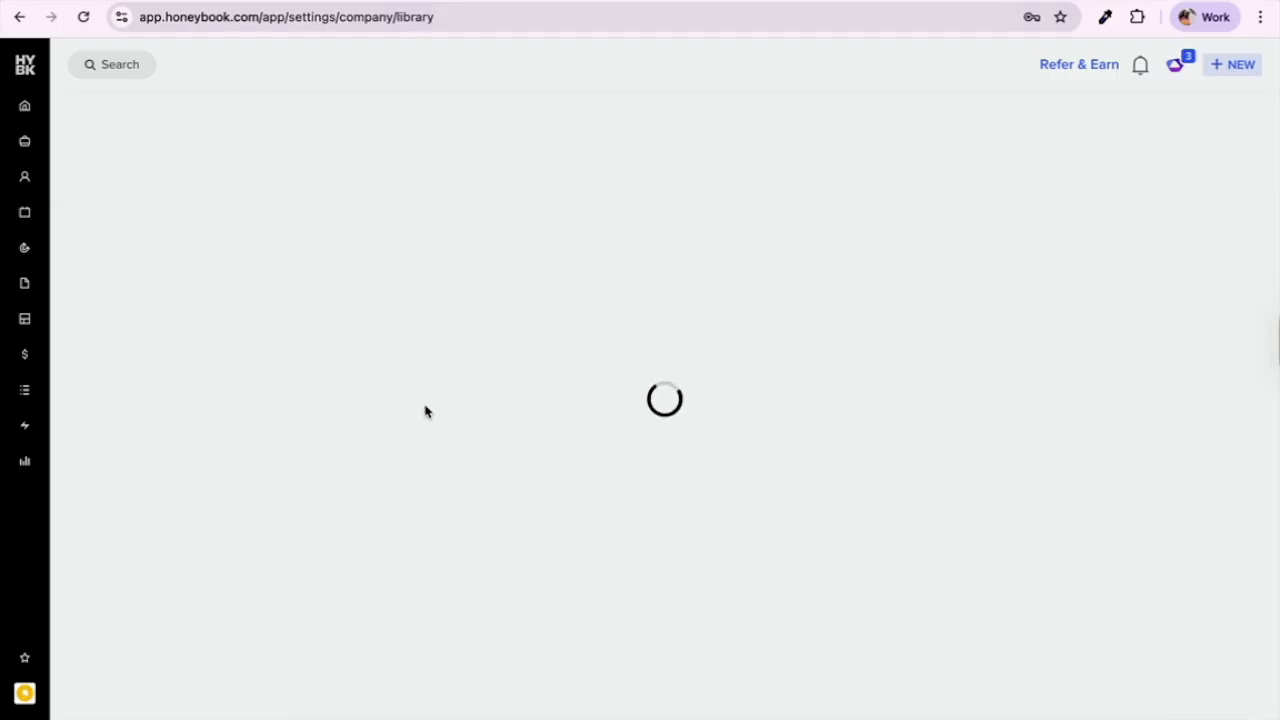
{"action": "scroll", "coordinate": [531, 406], "scroll_direction": "down", "scroll_amount": 1}
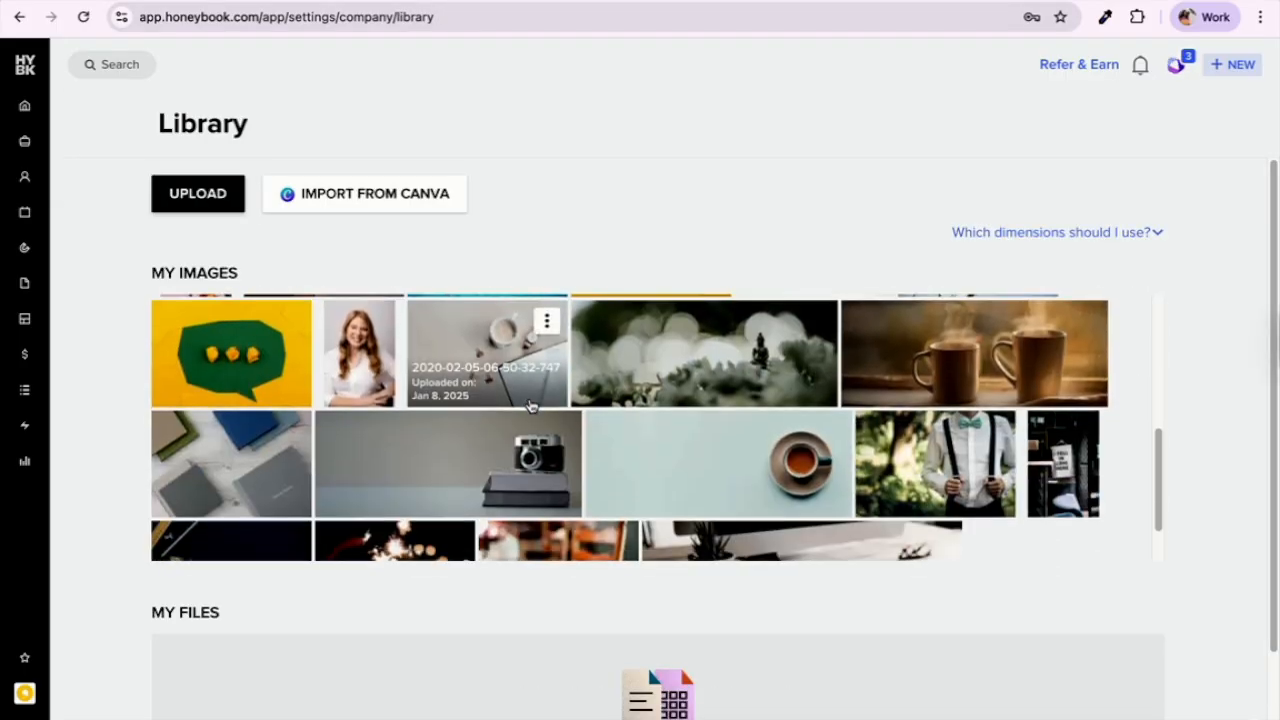
{"action": "scroll", "coordinate": [531, 406], "scroll_direction": "up", "scroll_amount": 3}
{"action": "left_click", "coordinate": [17, 17]}
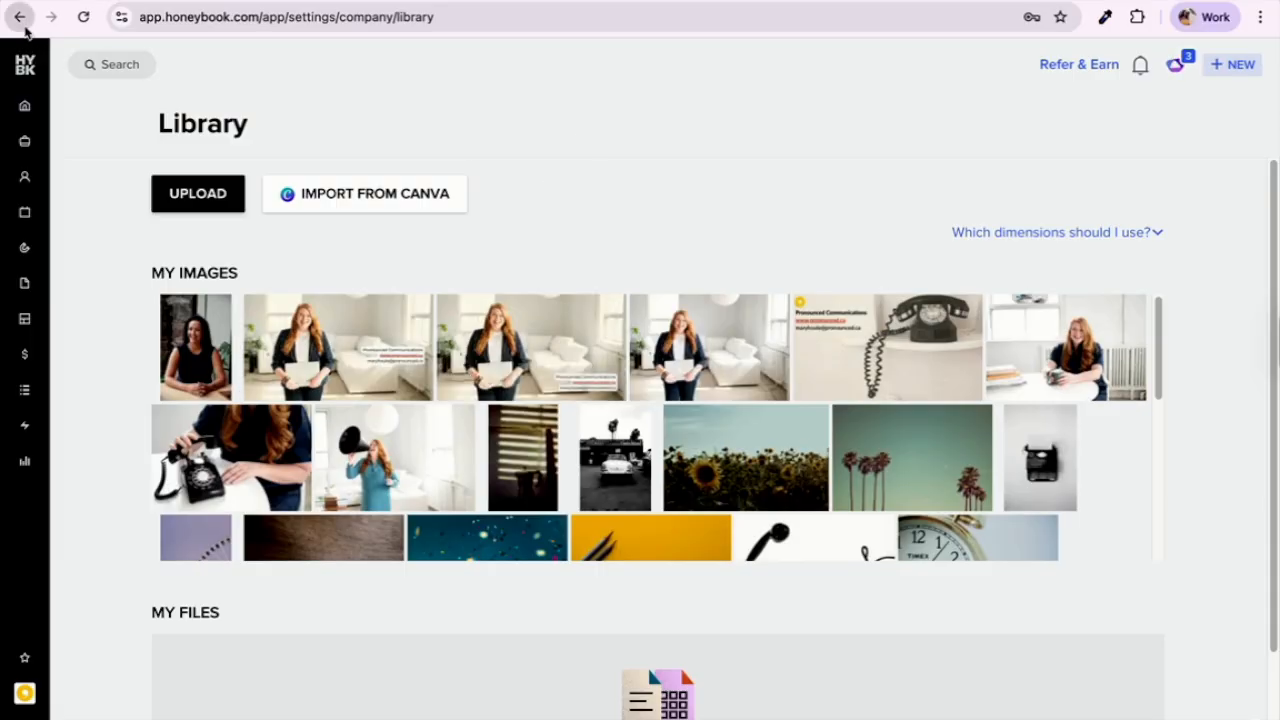
{"action": "scroll", "coordinate": [477, 575], "scroll_direction": "down", "scroll_amount": 5}
{"action": "scroll", "coordinate": [477, 575], "scroll_direction": "down", "scroll_amount": 2}
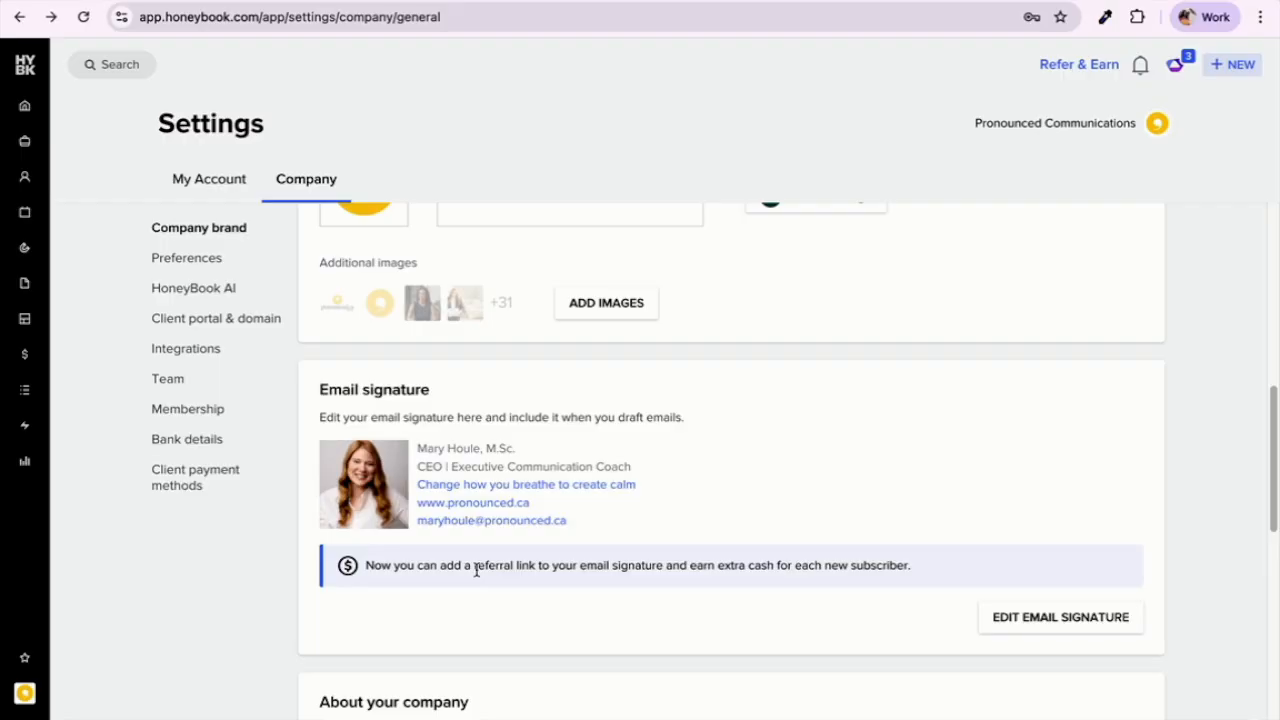
{"action": "scroll", "coordinate": [477, 570], "scroll_direction": "down", "scroll_amount": 4}
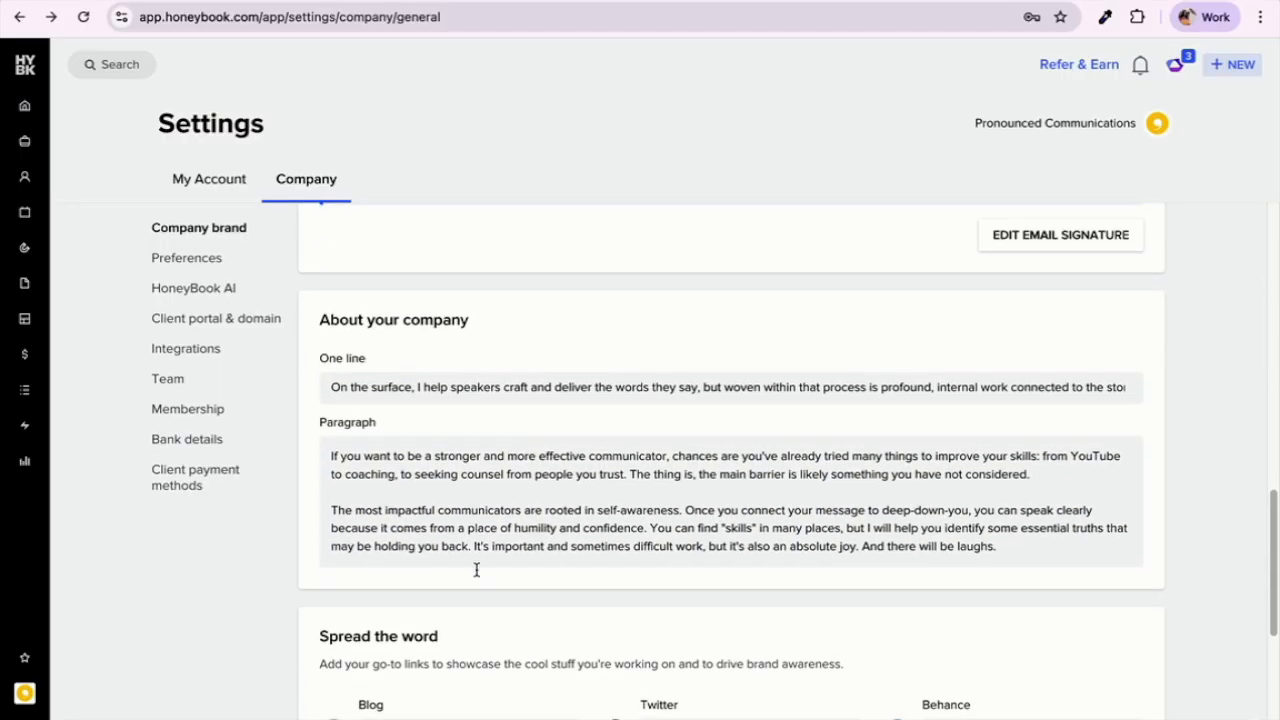
{"action": "scroll", "coordinate": [476, 570], "scroll_direction": "down", "scroll_amount": 1}
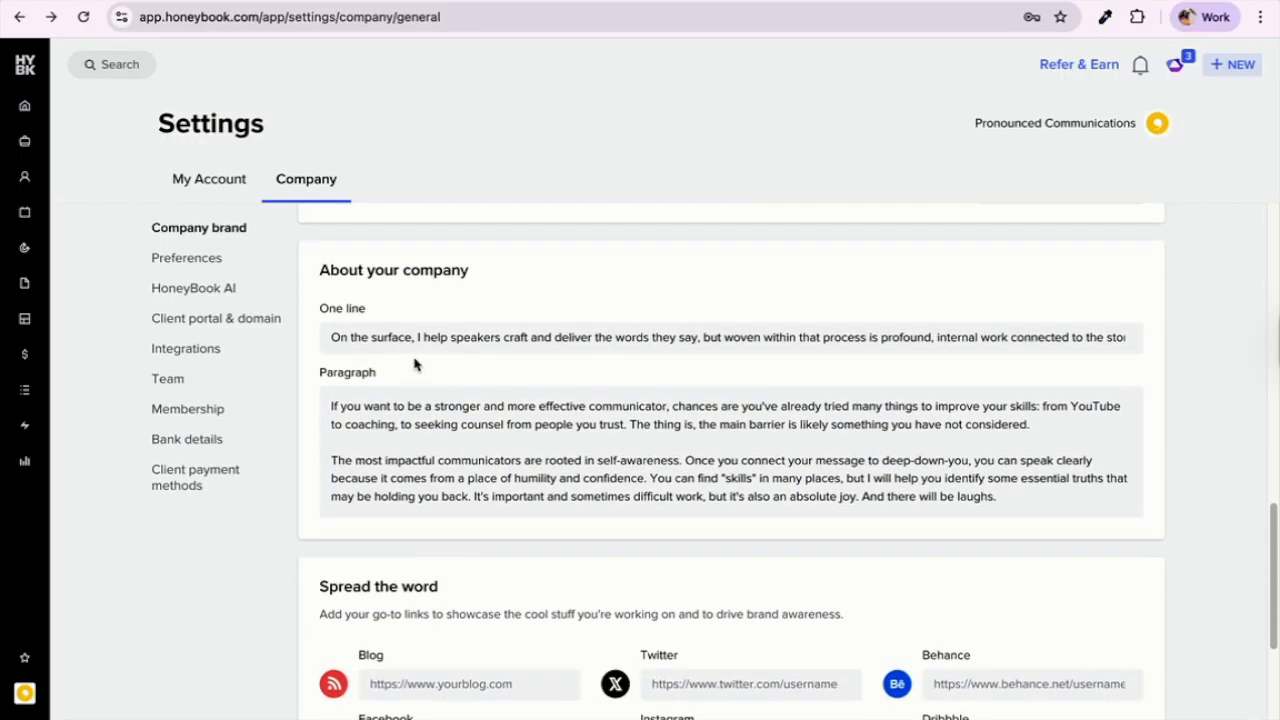
{"action": "scroll", "coordinate": [483, 477], "scroll_direction": "down", "scroll_amount": 3}
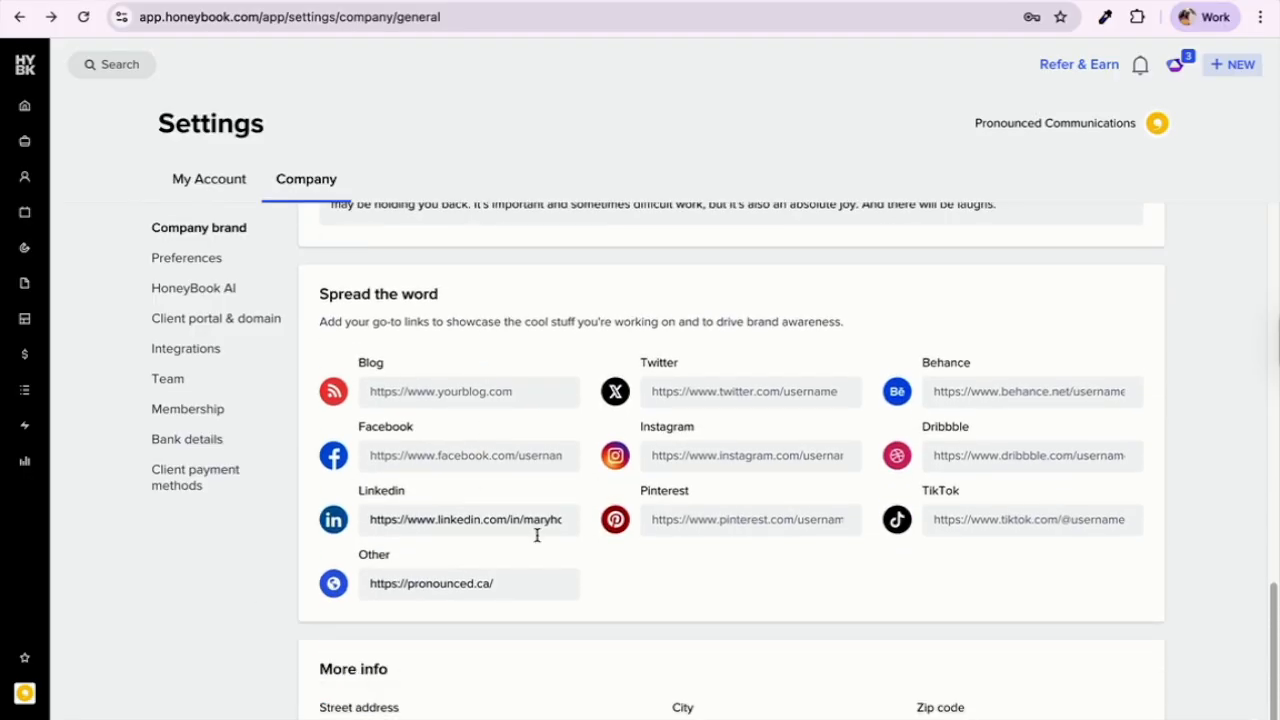
{"action": "scroll", "coordinate": [537, 534], "scroll_direction": "down", "scroll_amount": 1}
{"action": "scroll", "coordinate": [543, 540], "scroll_direction": "up", "scroll_amount": 5}
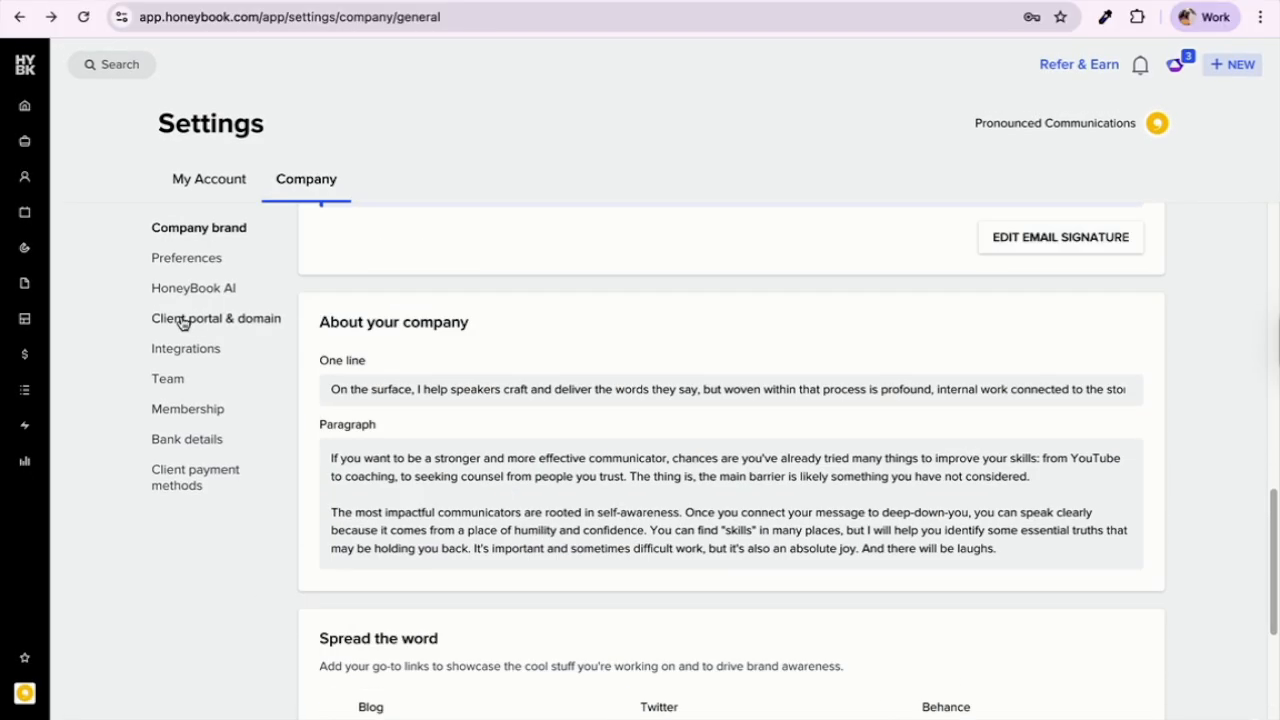
Step: Go to Company Preferences and bring up the Manage project types list
{"action": "left_click", "coordinate": [222, 262]}
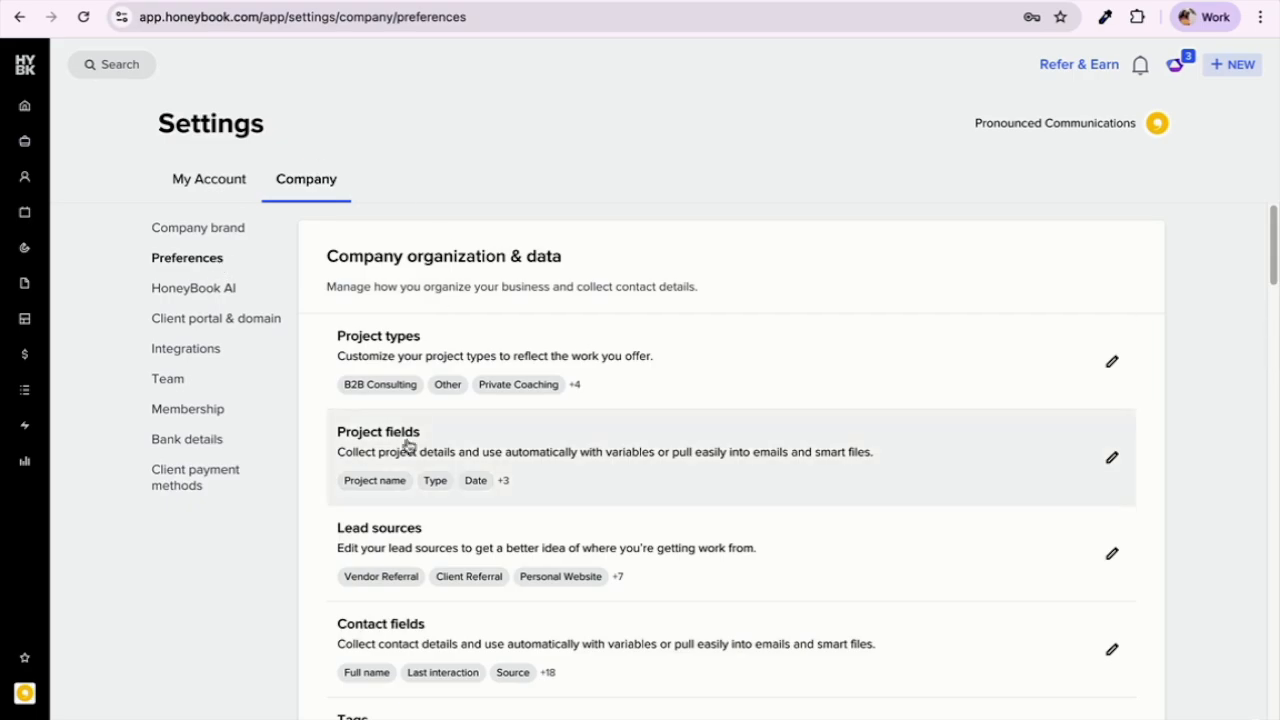
{"action": "scroll", "coordinate": [401, 458], "scroll_direction": "down", "scroll_amount": 1}
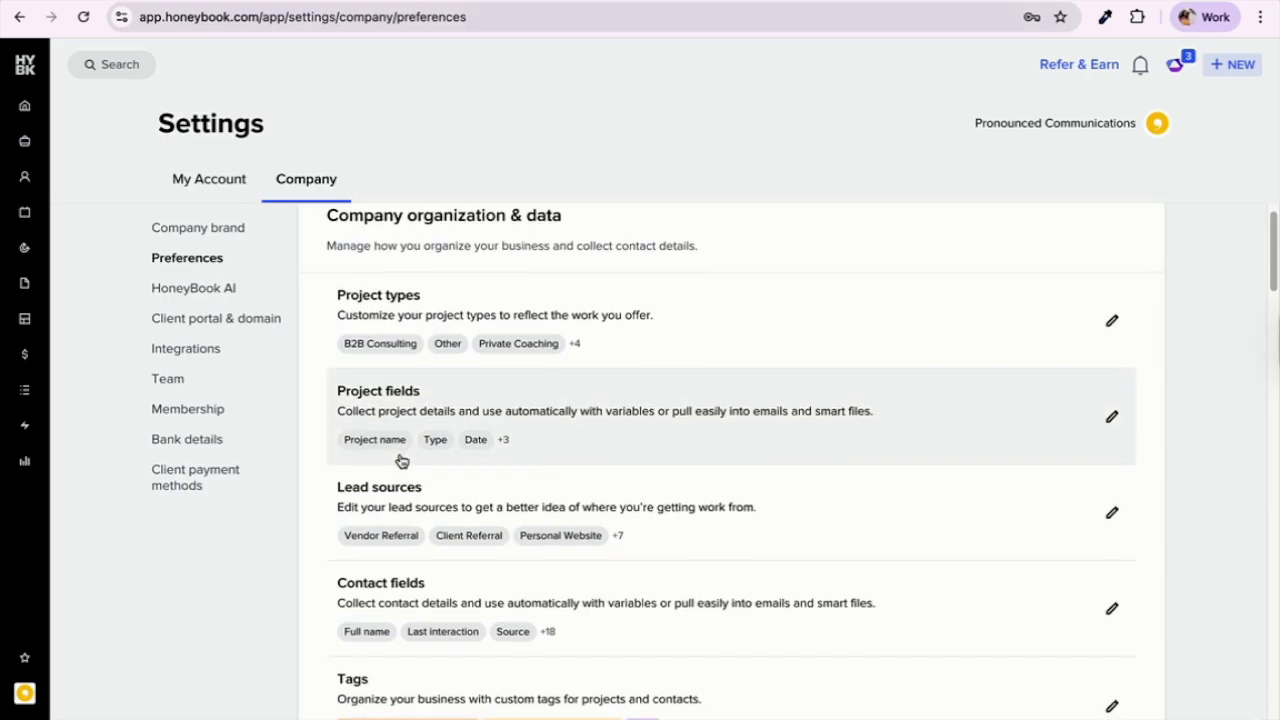
{"action": "scroll", "coordinate": [401, 460], "scroll_direction": "down", "scroll_amount": 1}
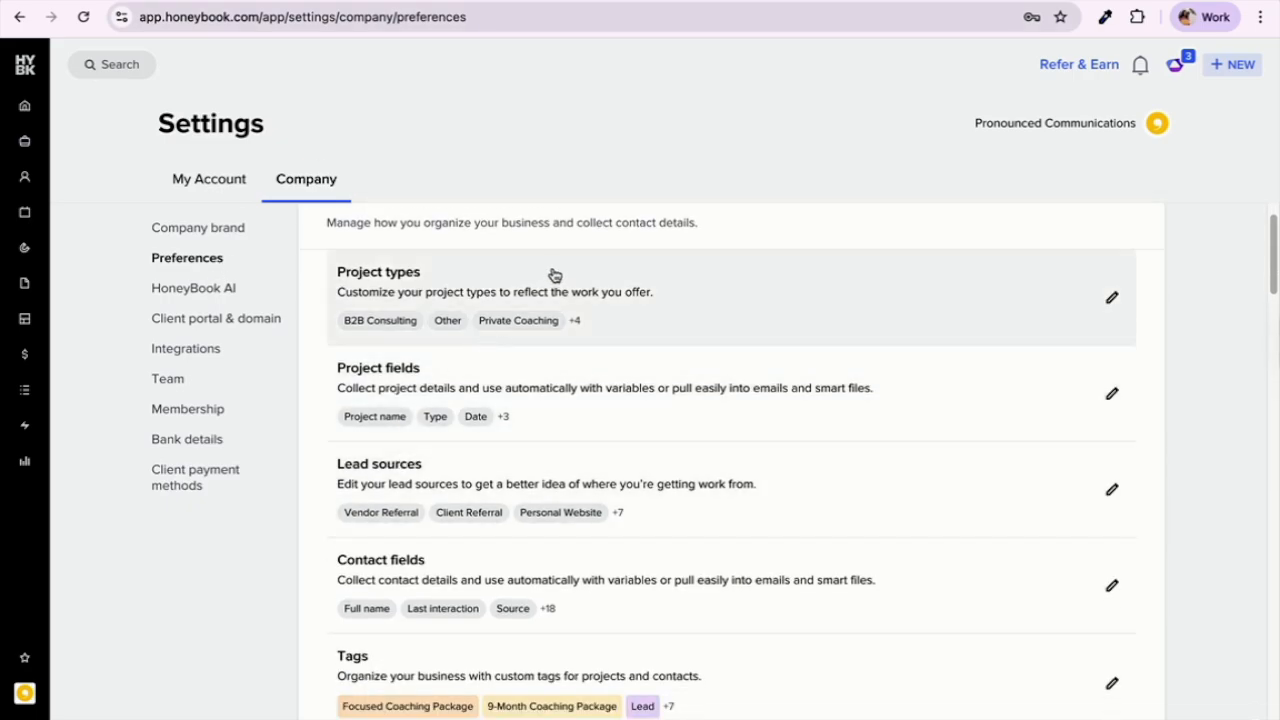
{"action": "left_click", "coordinate": [551, 289]}
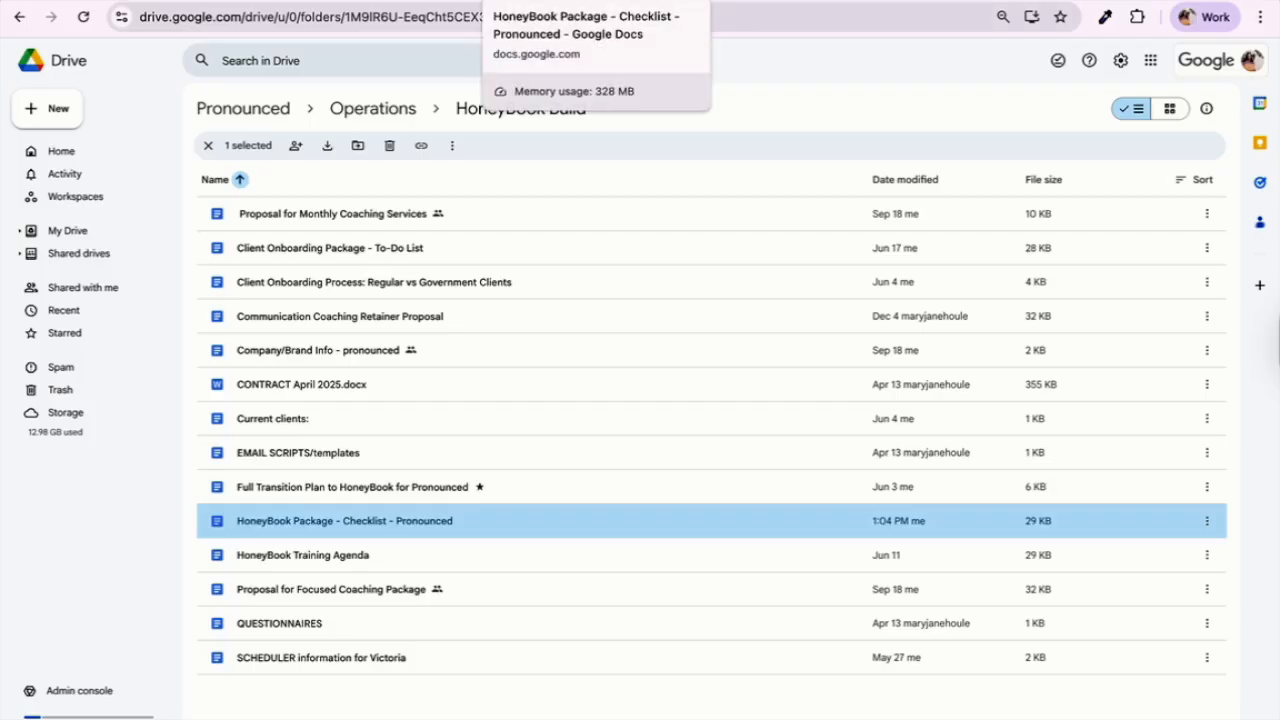
Step: Check the HoneyBook Package - Checklist document, then return to HoneyBook: Settings
{"action": "left_click", "coordinate": [590, 3]}
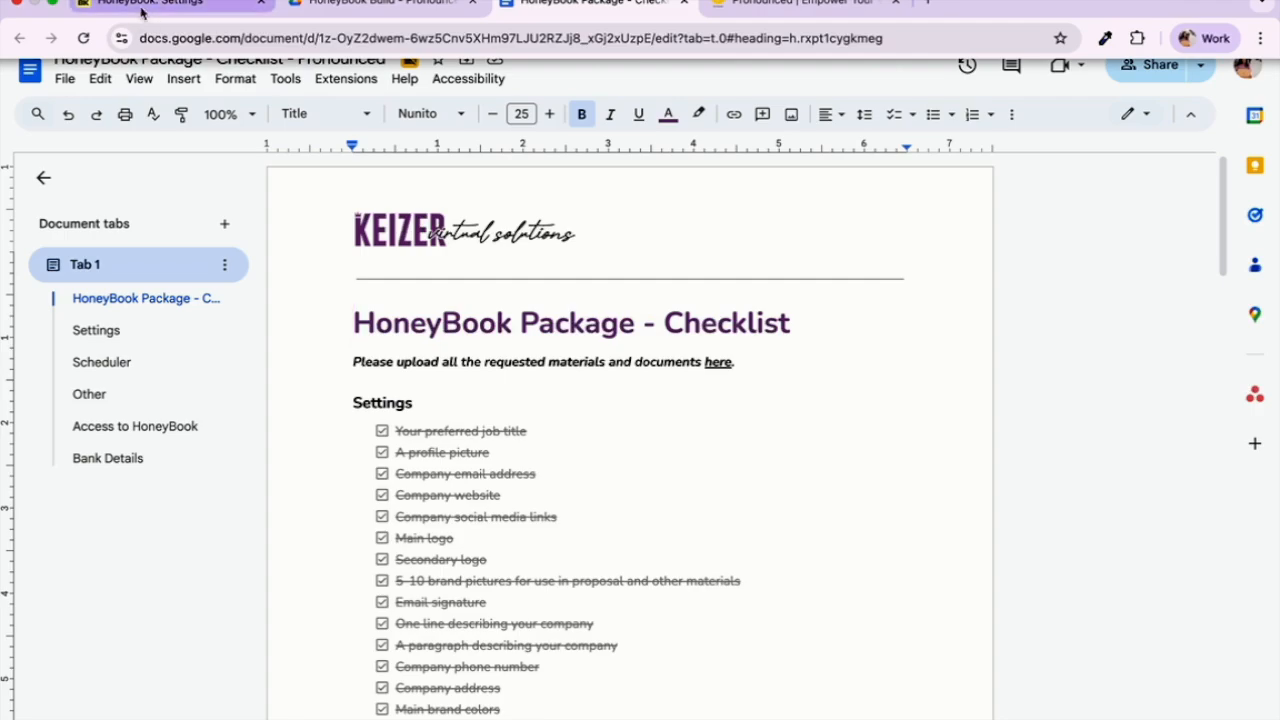
{"action": "left_click", "coordinate": [140, 8]}
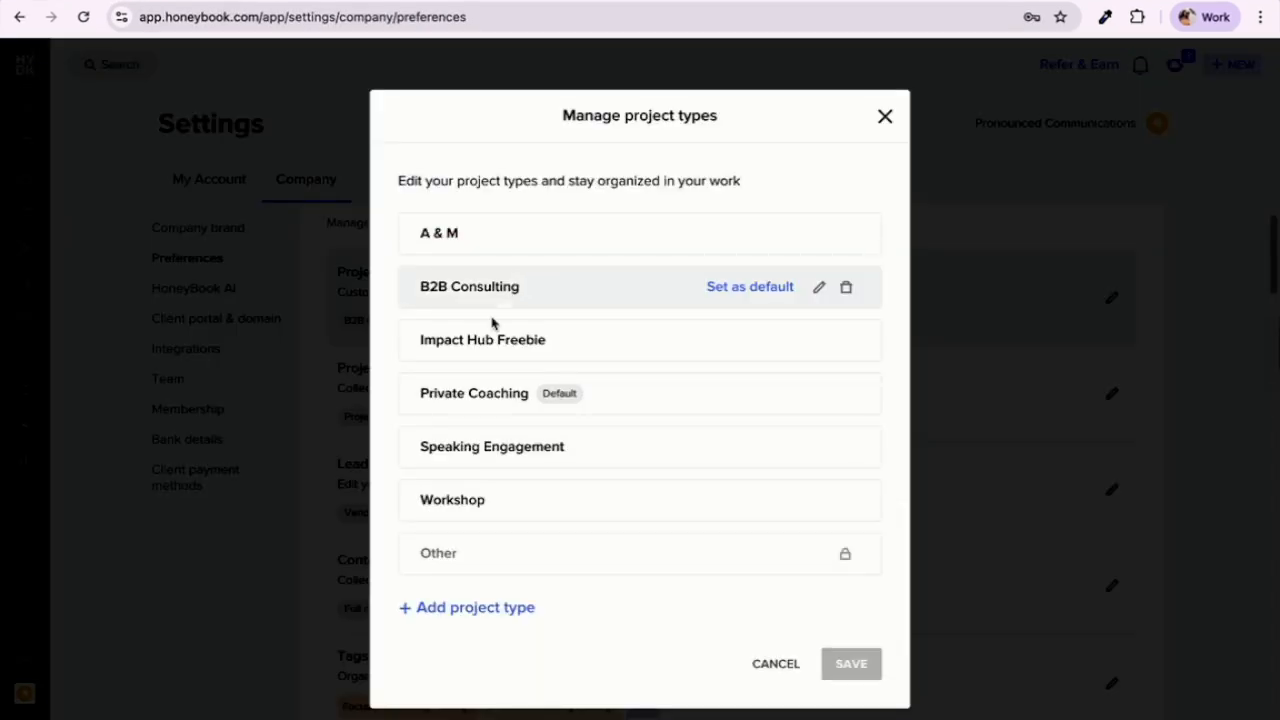
Step: Close Manage project types, then review and close the lead sources editor
{"action": "left_click", "coordinate": [886, 118]}
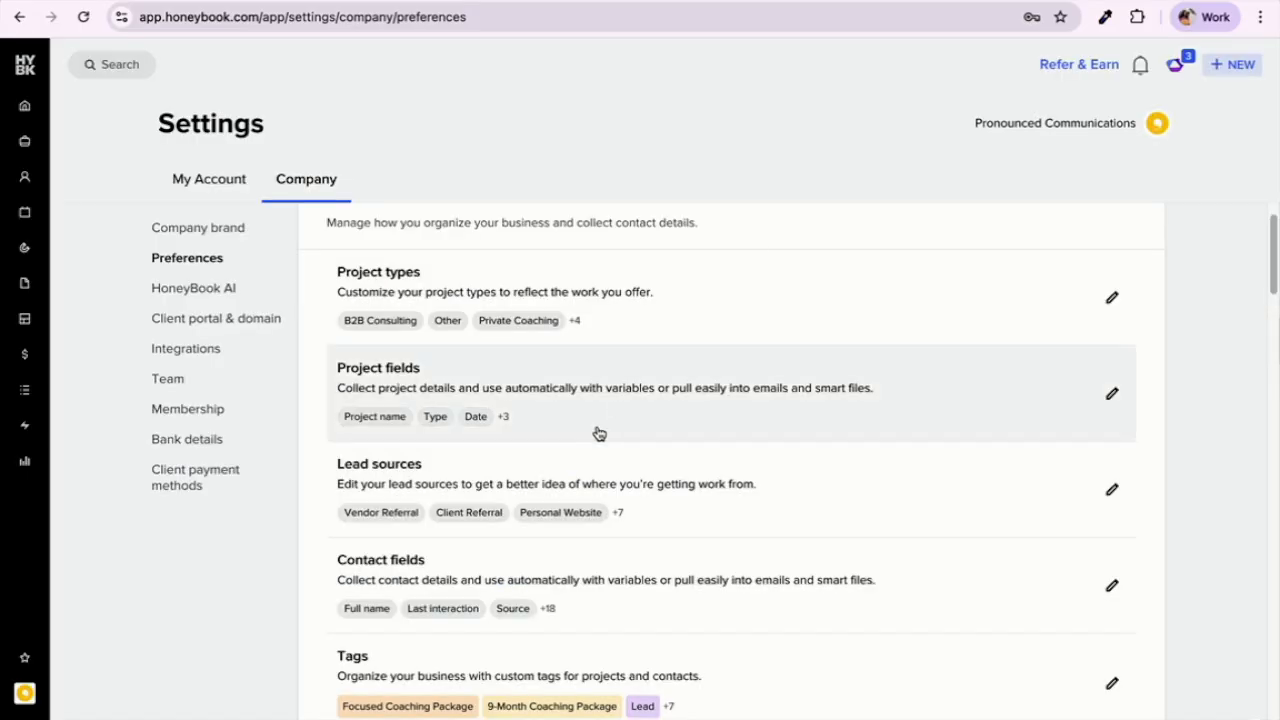
{"action": "scroll", "coordinate": [597, 434], "scroll_direction": "down", "scroll_amount": 1}
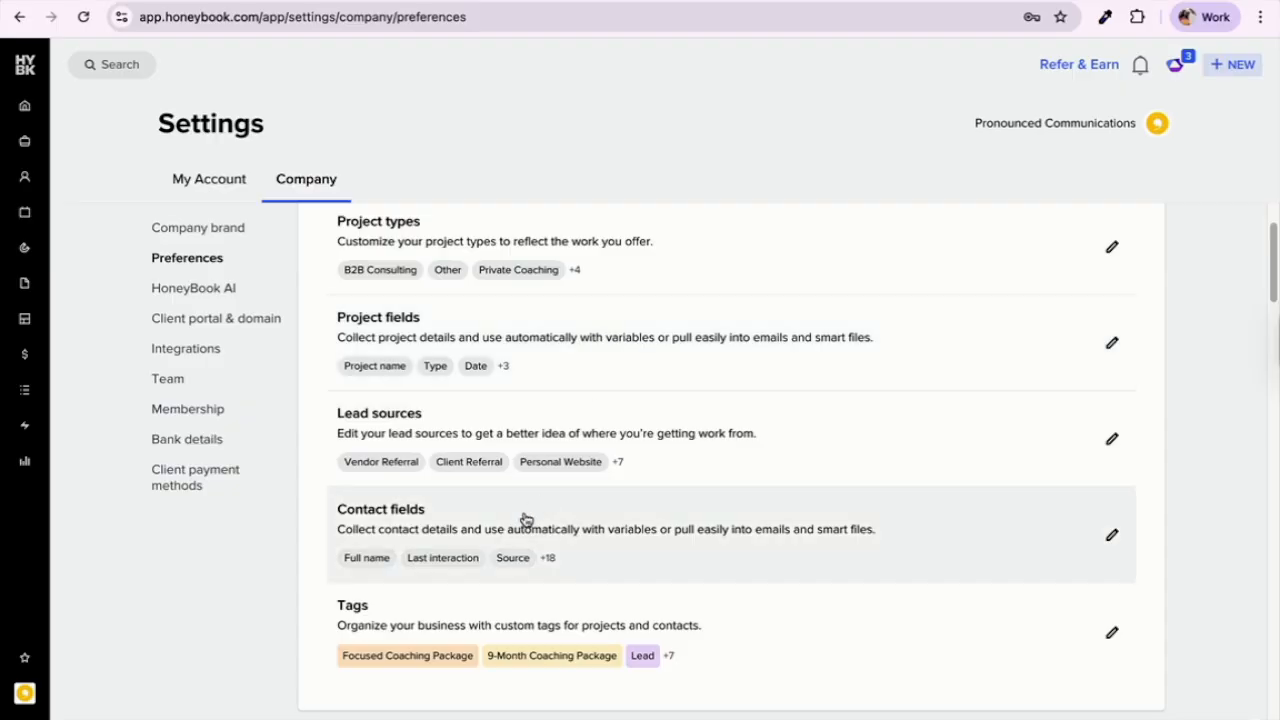
{"action": "left_click", "coordinate": [570, 440]}
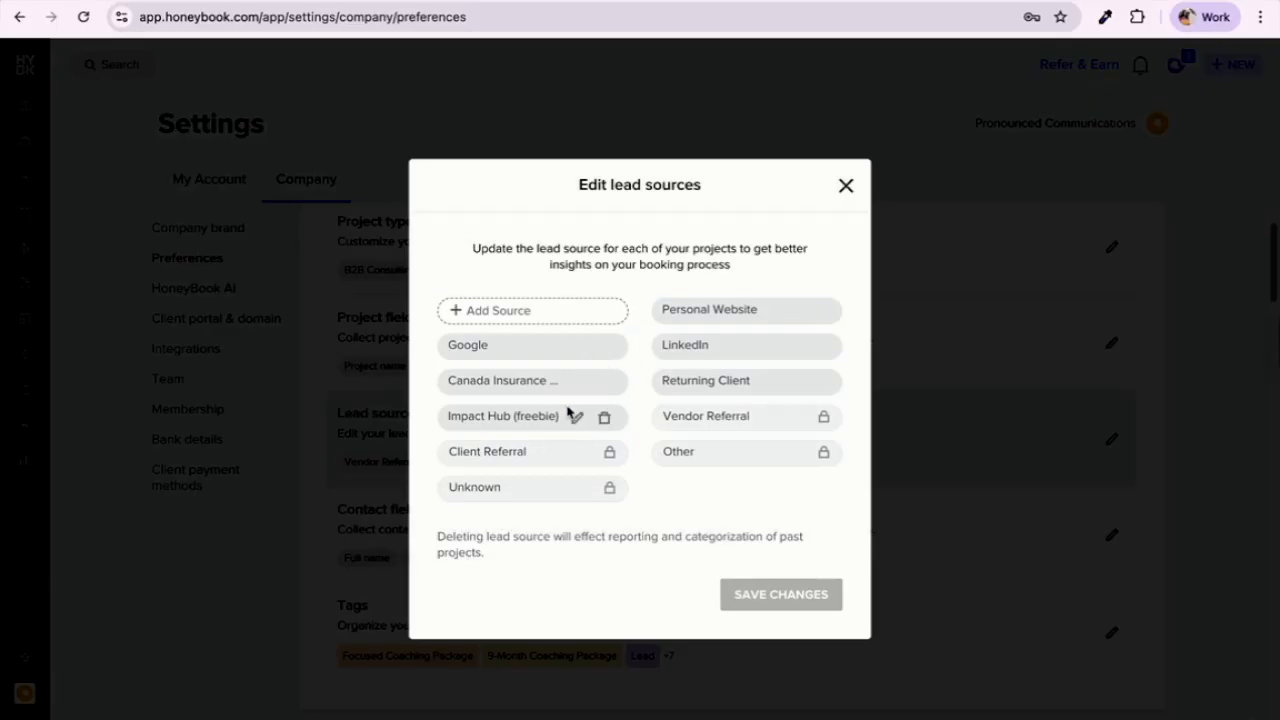
{"action": "left_click", "coordinate": [845, 188]}
{"action": "scroll", "coordinate": [571, 411], "scroll_direction": "down", "scroll_amount": 2}
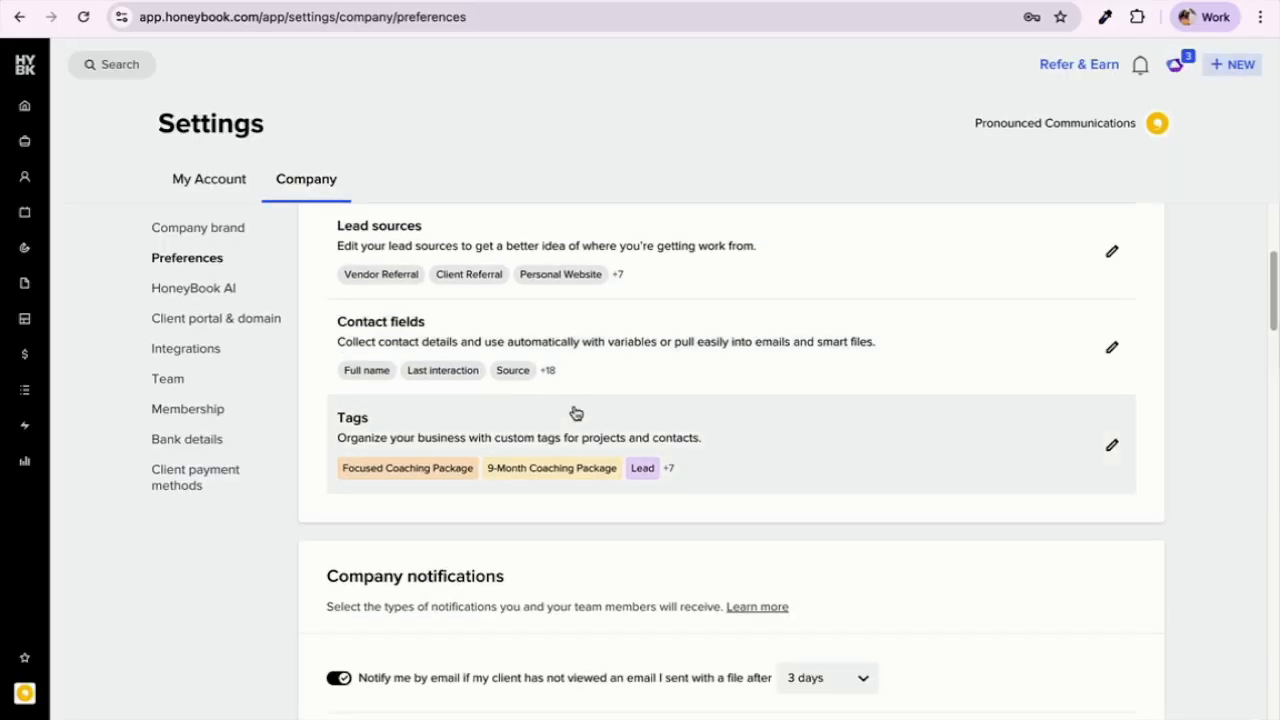
Step: Review and close Manage tags, then browse the notification, payment-reminder and project settings
{"action": "left_click", "coordinate": [572, 418]}
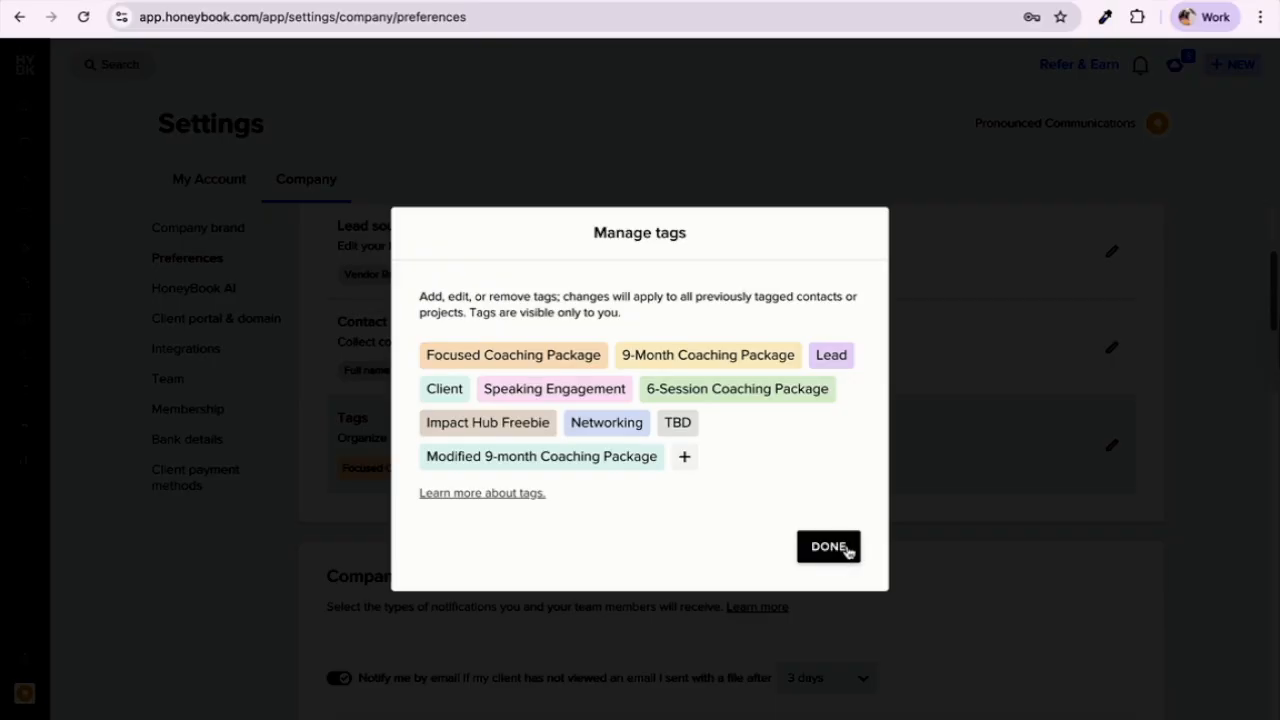
{"action": "left_click", "coordinate": [846, 551]}
{"action": "scroll", "coordinate": [823, 614], "scroll_direction": "down", "scroll_amount": 3}
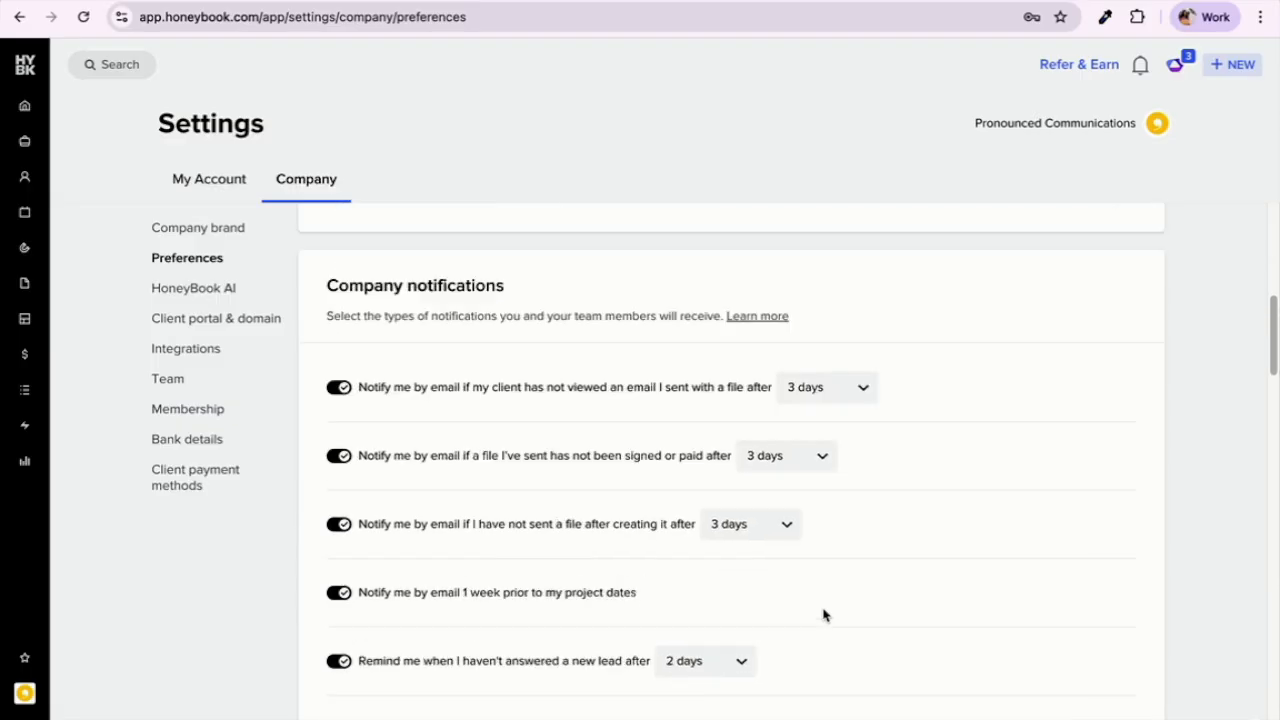
{"action": "scroll", "coordinate": [823, 614], "scroll_direction": "down", "scroll_amount": 8}
{"action": "scroll", "coordinate": [823, 614], "scroll_direction": "down", "scroll_amount": 8}
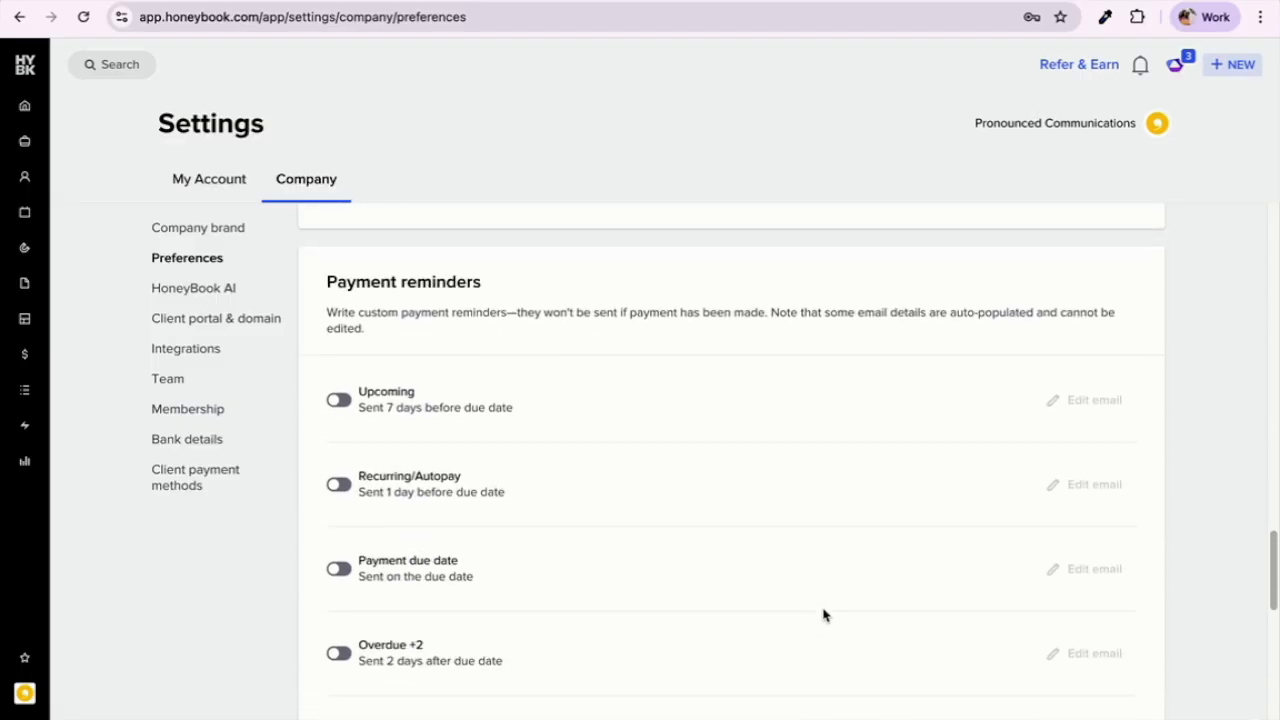
{"action": "scroll", "coordinate": [823, 614], "scroll_direction": "down", "scroll_amount": 8}
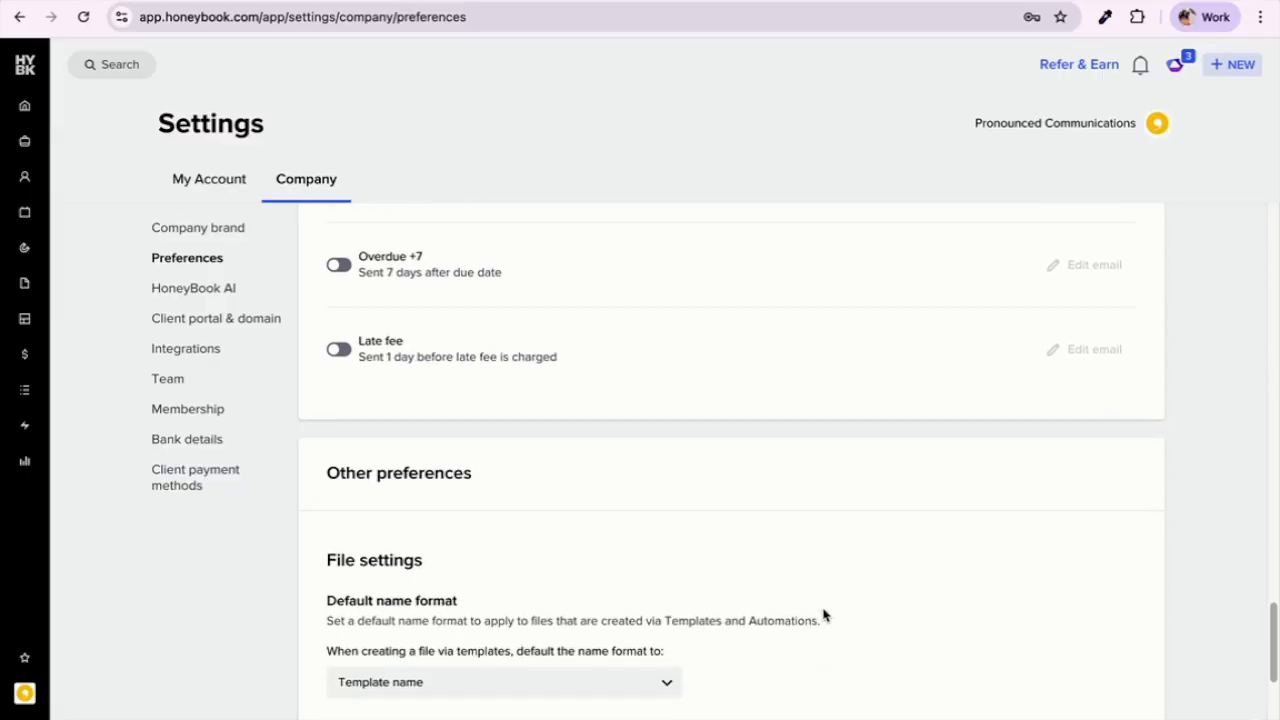
{"action": "scroll", "coordinate": [823, 614], "scroll_direction": "down", "scroll_amount": 3}
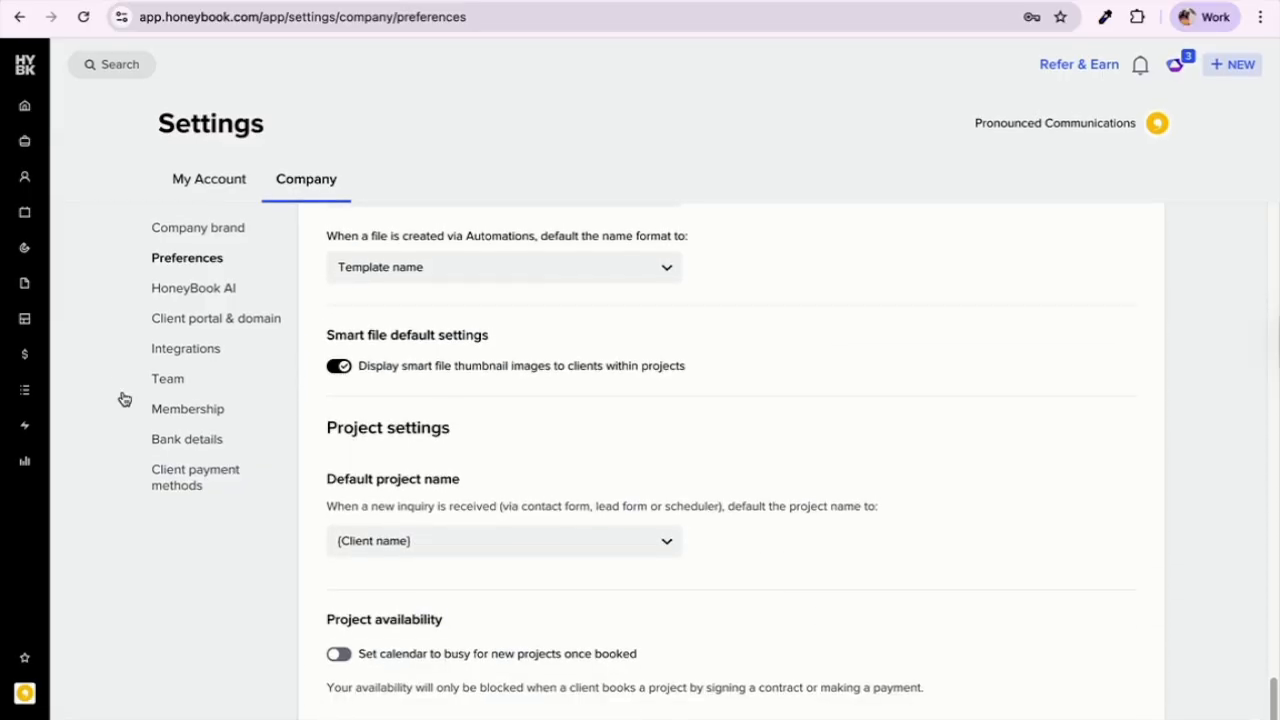
{"action": "left_click", "coordinate": [185, 348]}
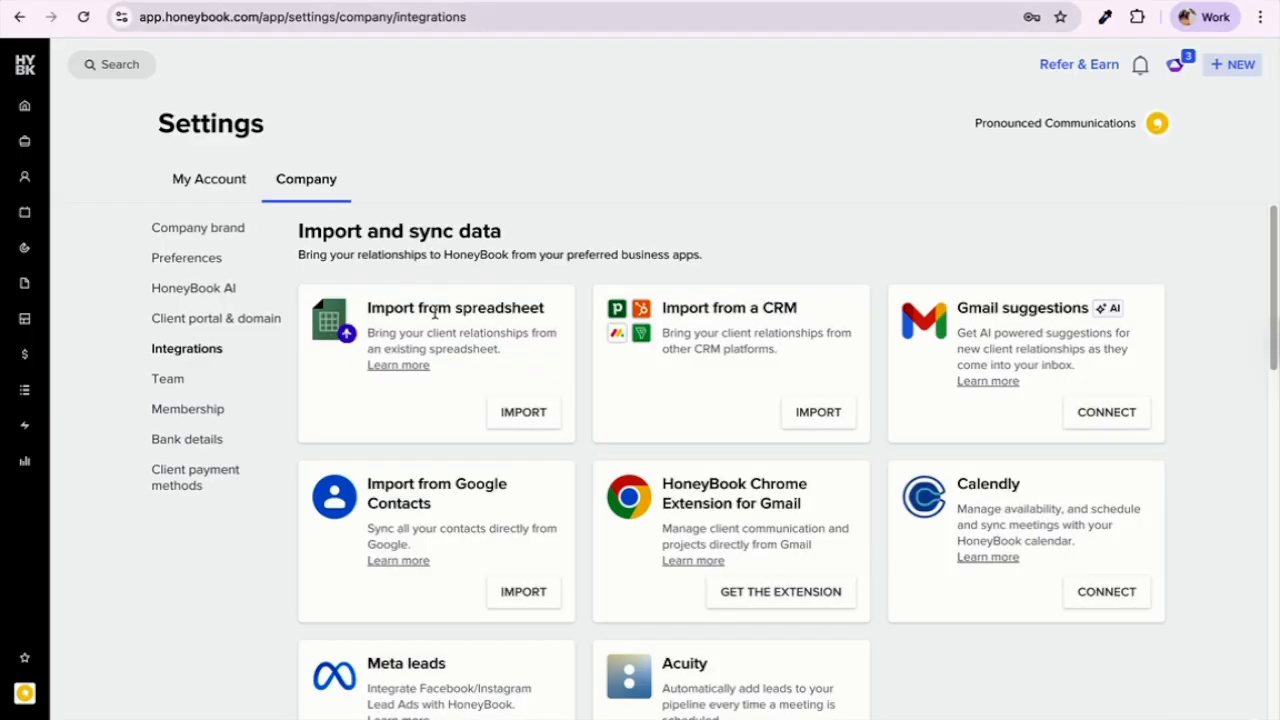
{"action": "scroll", "coordinate": [435, 313], "scroll_direction": "down", "scroll_amount": 6}
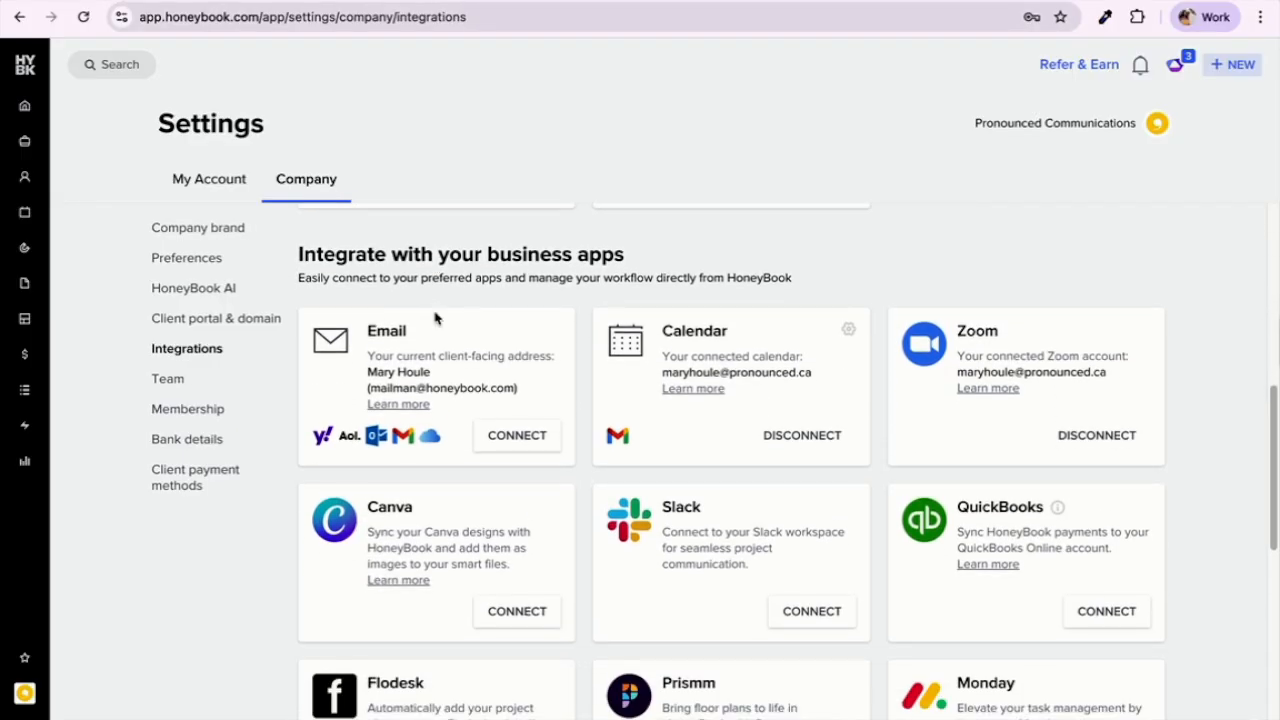
{"action": "scroll", "coordinate": [435, 315], "scroll_direction": "down", "scroll_amount": 1}
{"action": "scroll", "coordinate": [734, 363], "scroll_direction": "down", "scroll_amount": 2}
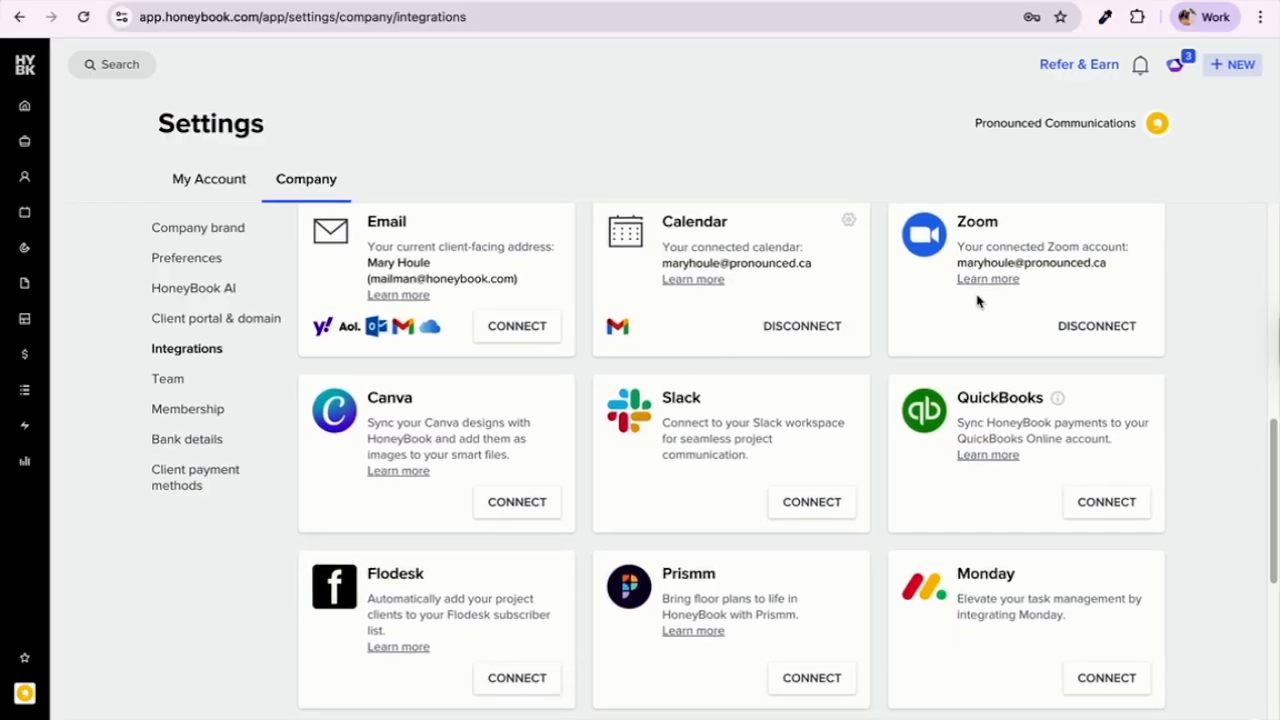
{"action": "scroll", "coordinate": [797, 517], "scroll_direction": "down", "scroll_amount": 1}
{"action": "scroll", "coordinate": [797, 515], "scroll_direction": "down", "scroll_amount": 3}
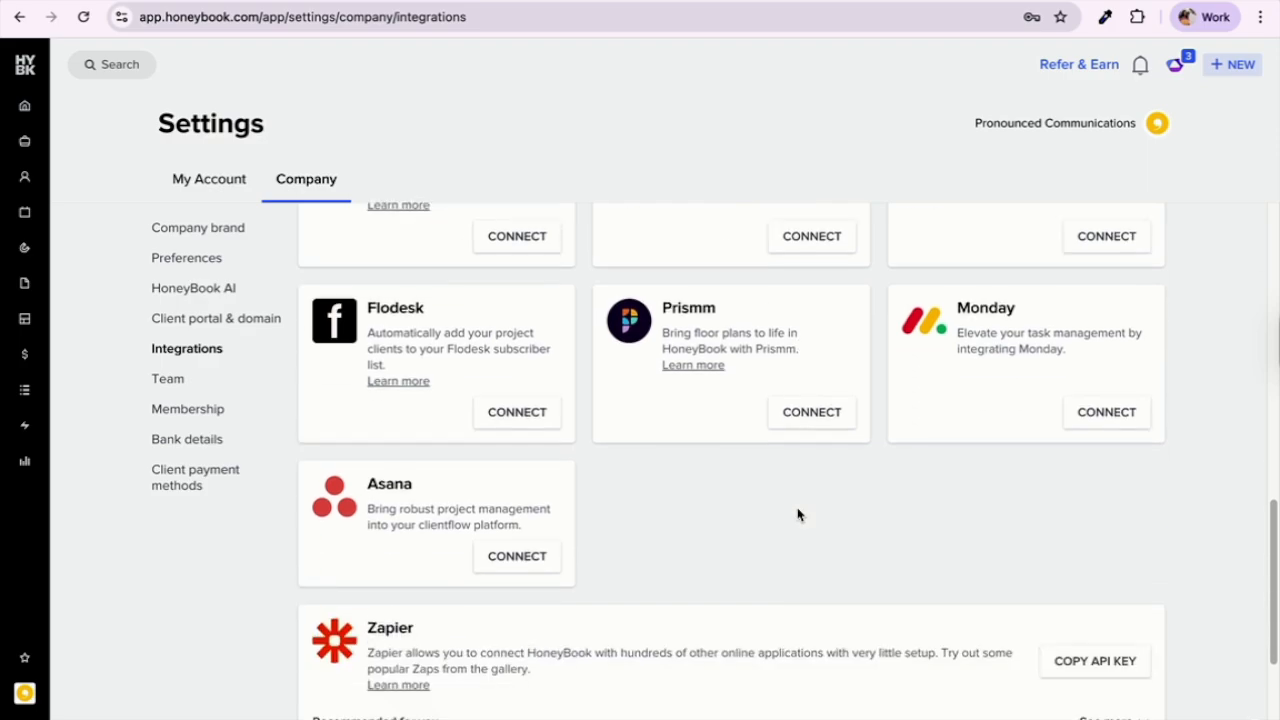
{"action": "scroll", "coordinate": [797, 515], "scroll_direction": "up", "scroll_amount": 4}
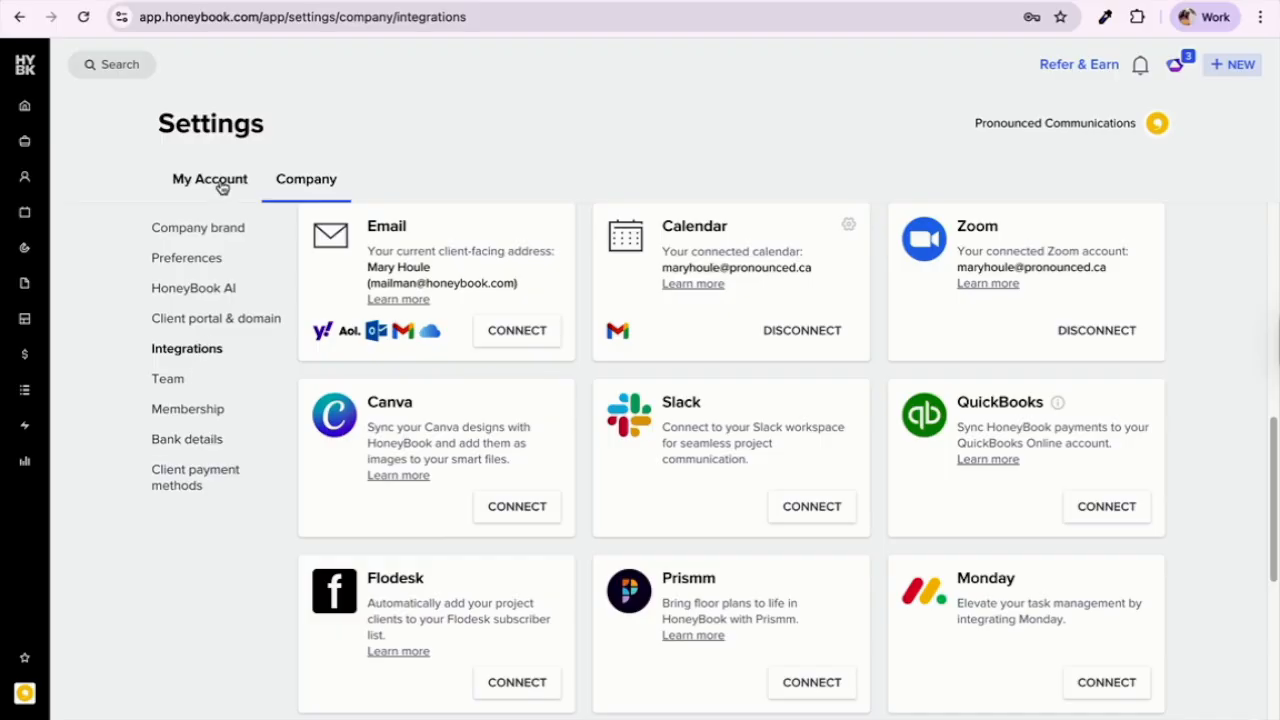
Step: In full screen, review the checklist's Scheduler section, then return to the HoneyBook Build folder
{"action": "key", "text": "super+ctrl+f"}
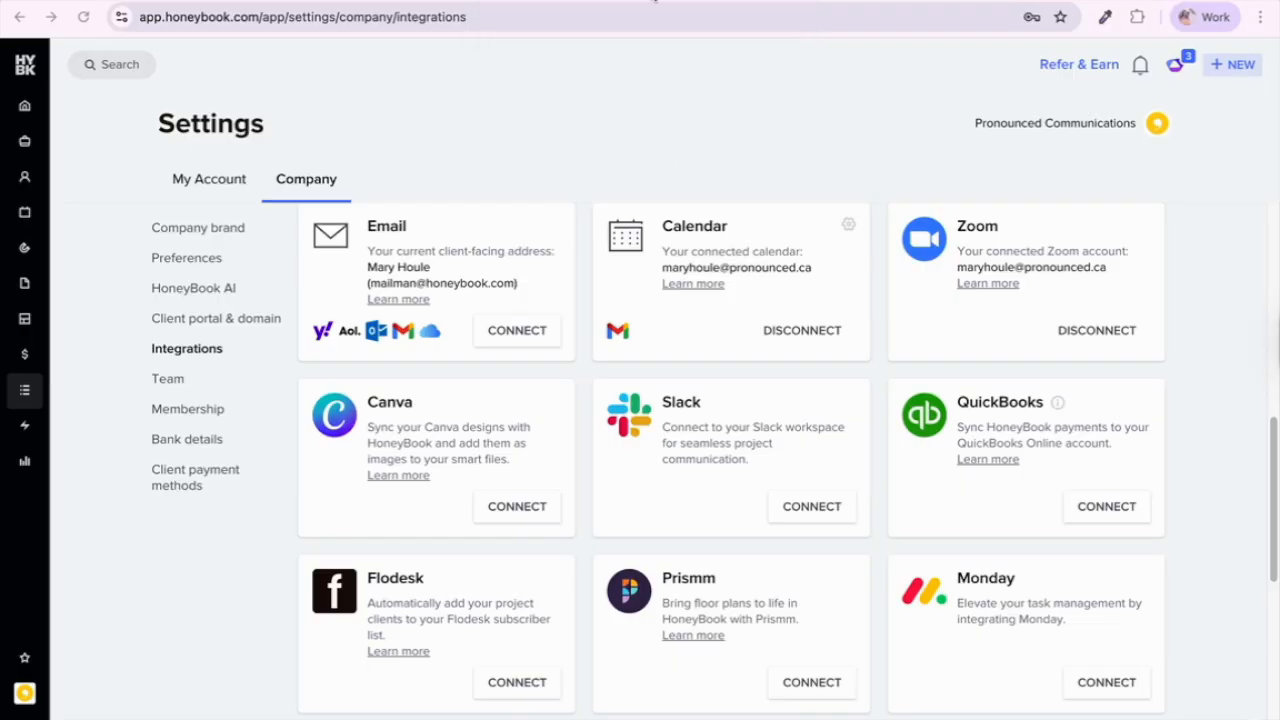
{"action": "key", "text": "ctrl+Tab"}
{"action": "key", "text": "ctrl+Tab"}
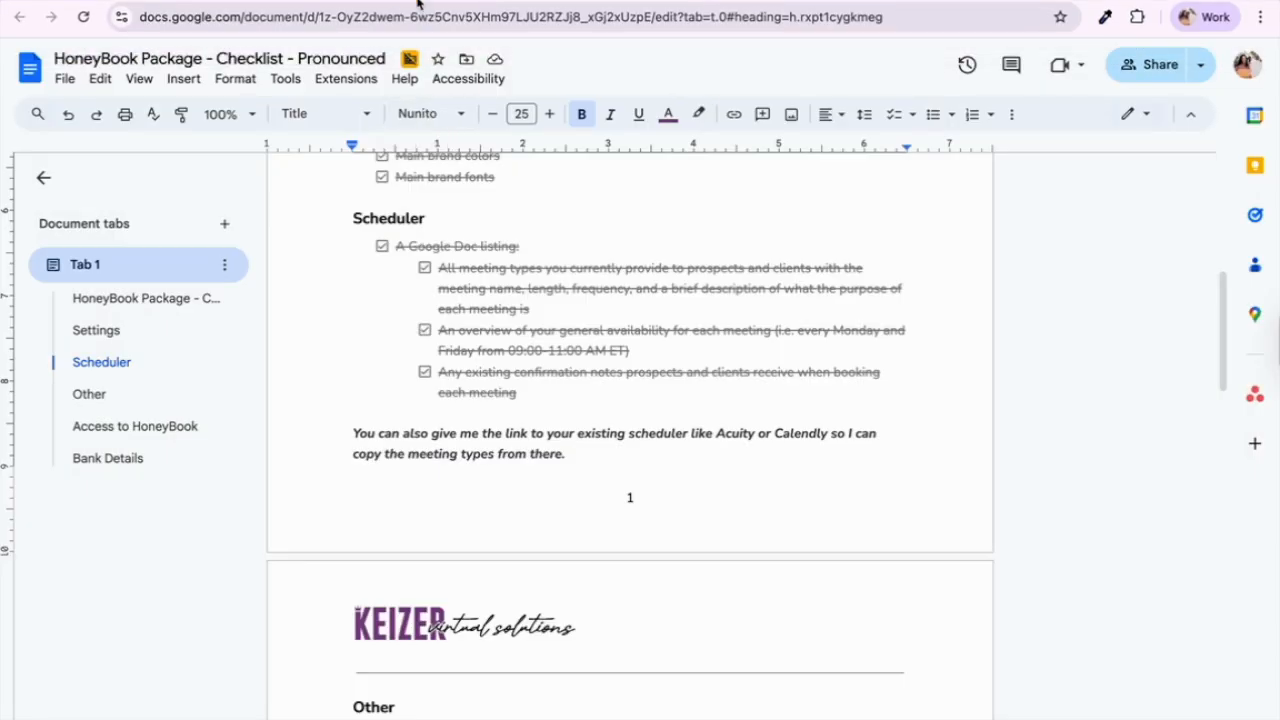
{"action": "key", "text": "ctrl+shift+Tab"}
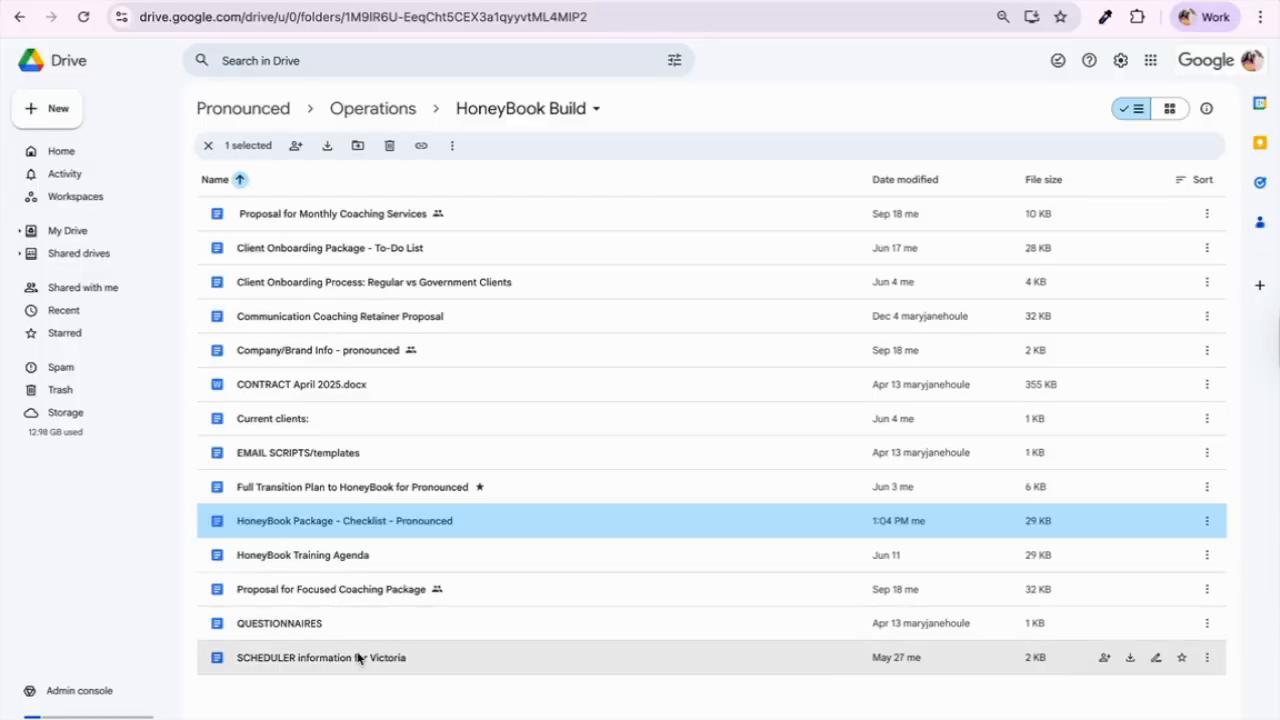
Step: Select the SCHEDULER information document, then go back to HoneyBook's Integrations settings
{"action": "left_click", "coordinate": [324, 666]}
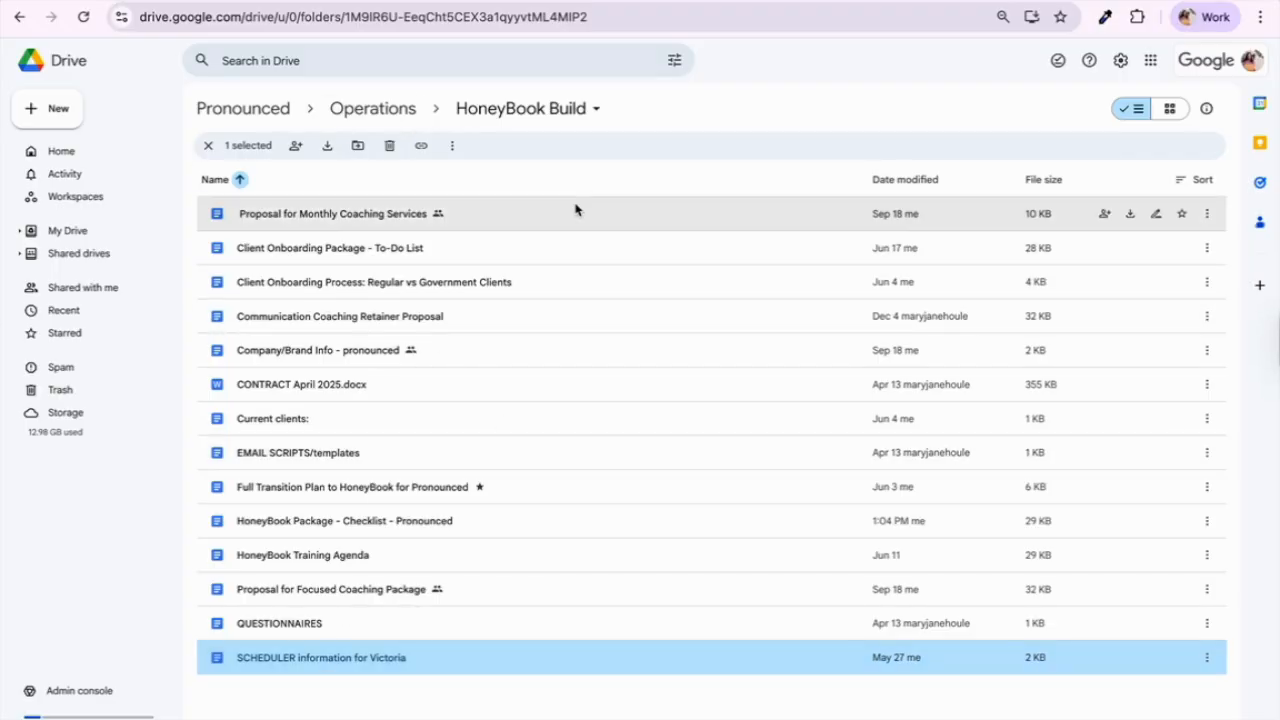
{"action": "left_click", "coordinate": [175, 10]}
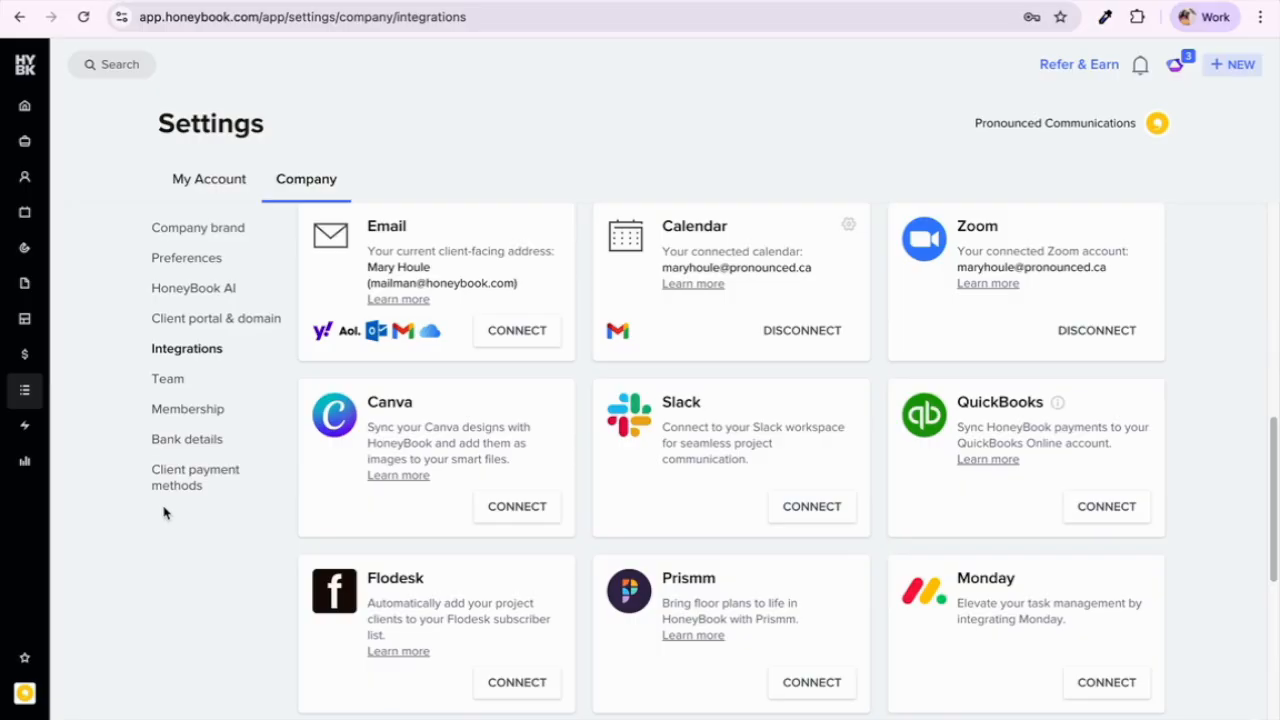
Step: Open Tools > Scheduler and pick the Consultation Call session type
{"action": "left_click", "coordinate": [18, 403]}
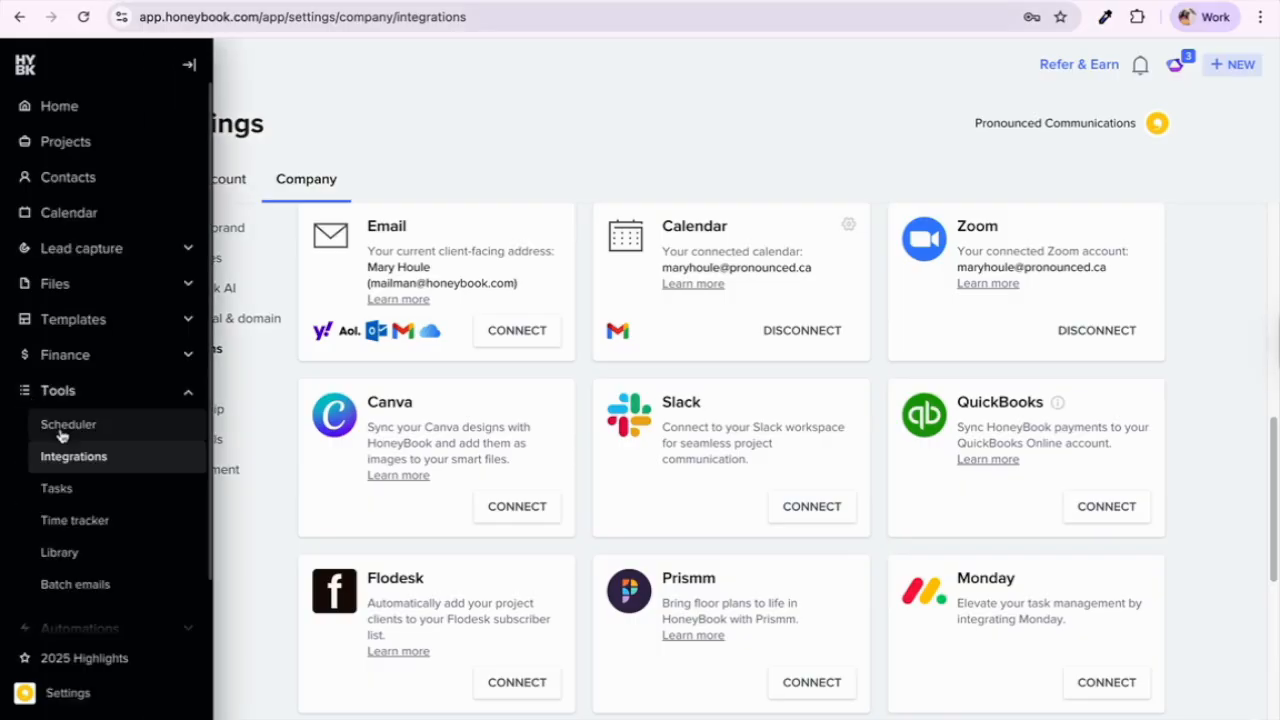
{"action": "left_click", "coordinate": [62, 430]}
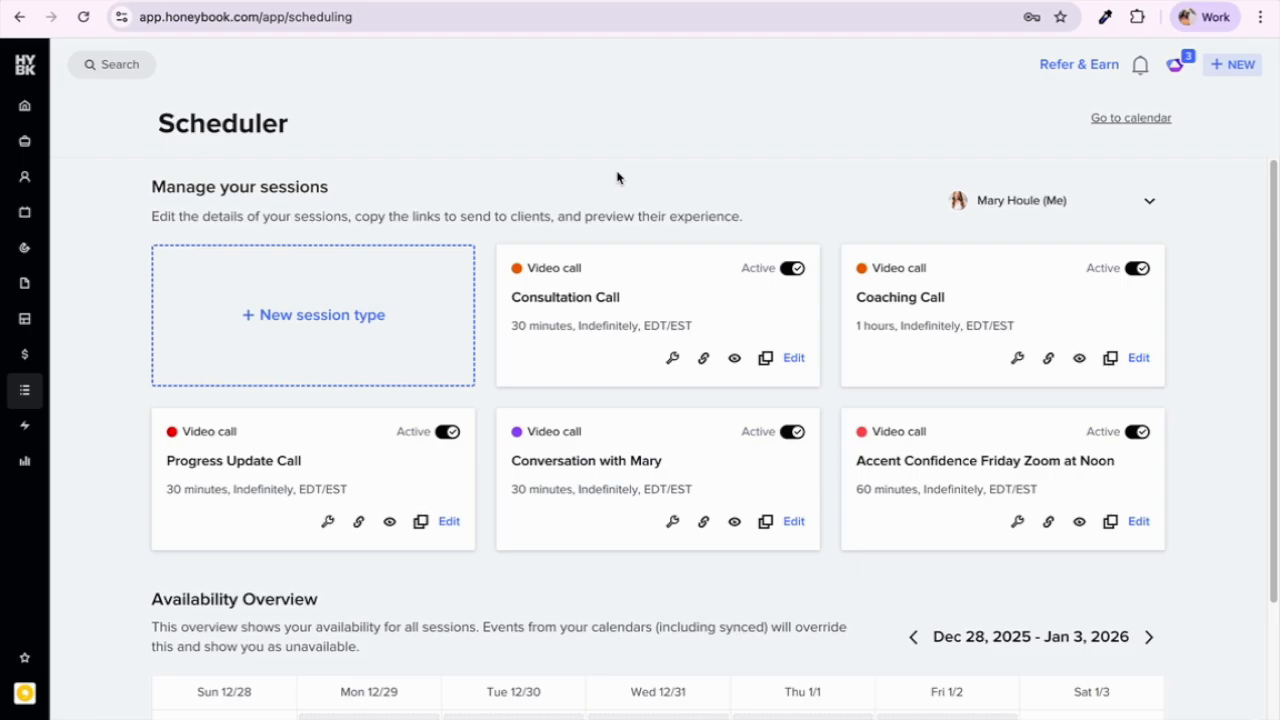
{"action": "left_click", "coordinate": [591, 310]}
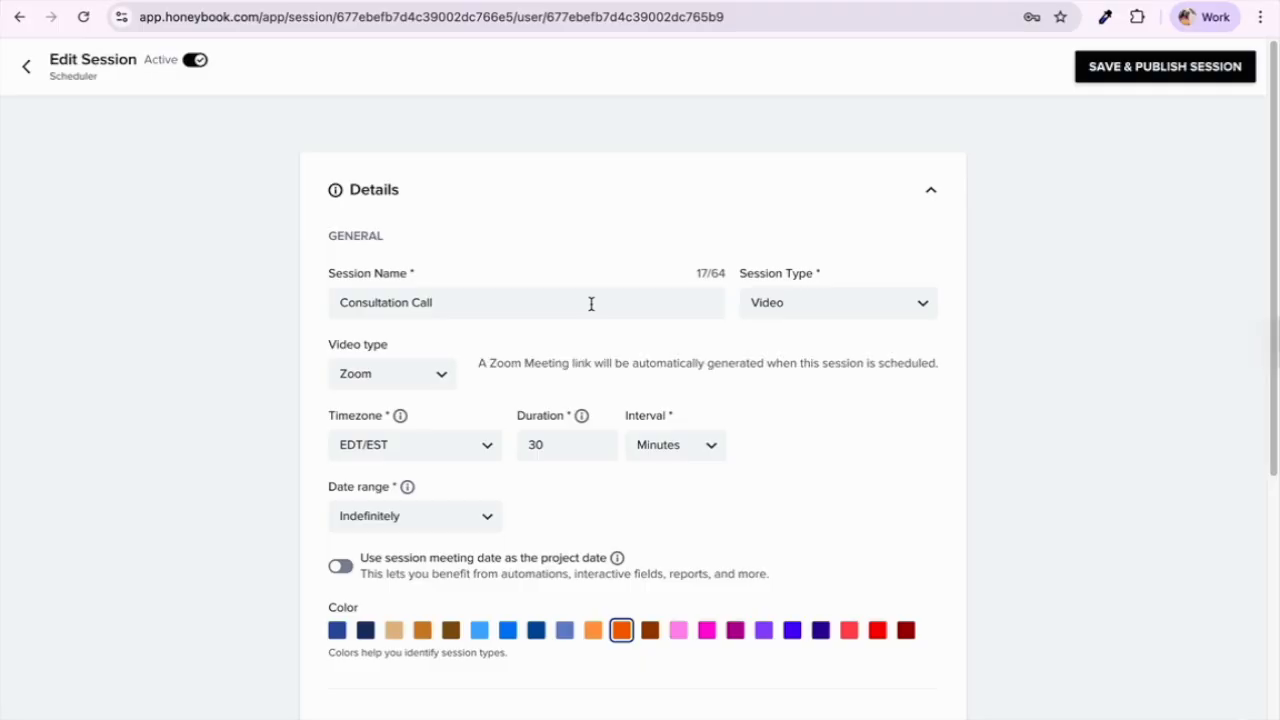
Step: Review Consultation Call's details, weekly availability and confirmation/reminder settings, then return to the sessions list
{"action": "scroll", "coordinate": [591, 303], "scroll_direction": "down", "scroll_amount": 1}
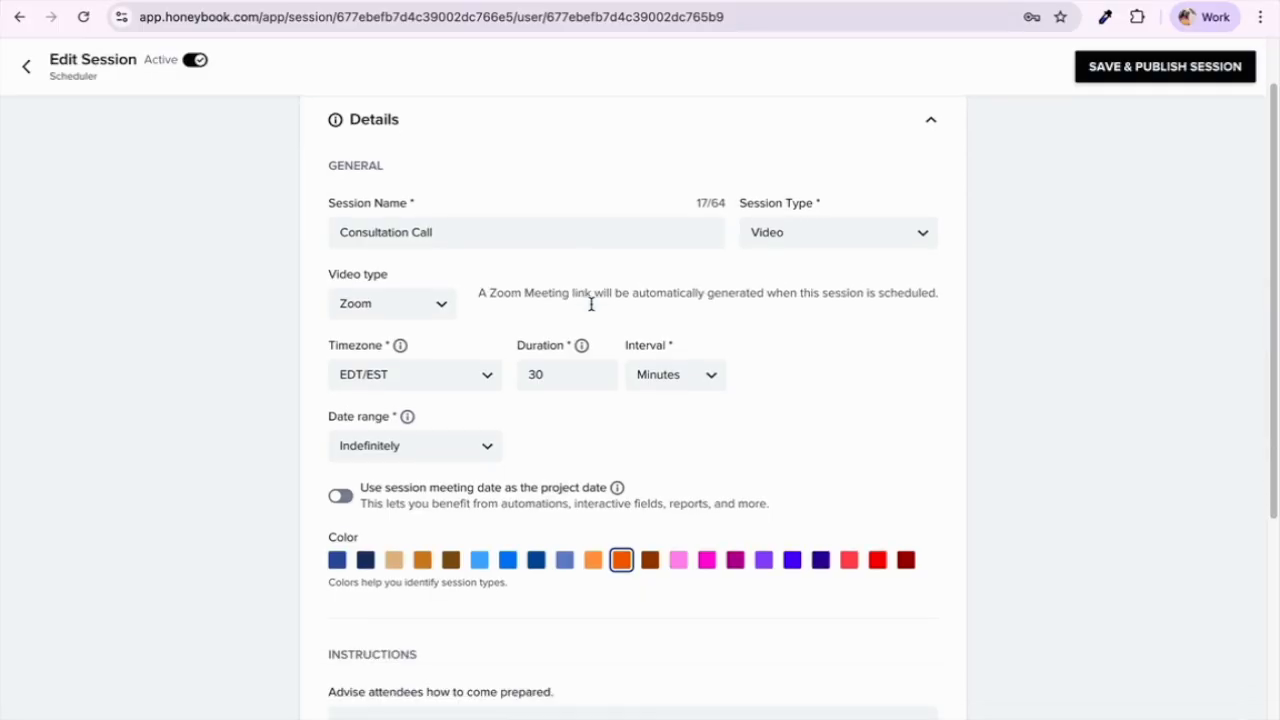
{"action": "scroll", "coordinate": [591, 303], "scroll_direction": "down", "scroll_amount": 3}
{"action": "scroll", "coordinate": [591, 310], "scroll_direction": "down", "scroll_amount": 2}
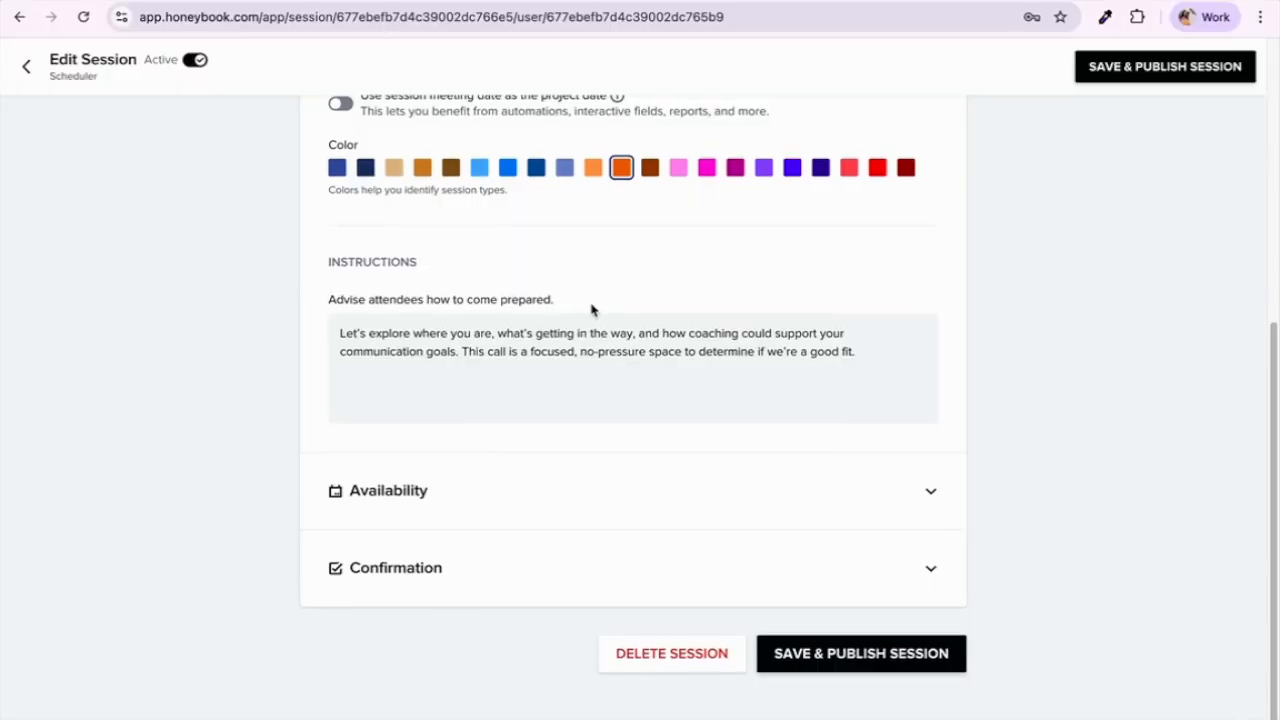
{"action": "scroll", "coordinate": [591, 310], "scroll_direction": "up", "scroll_amount": 5}
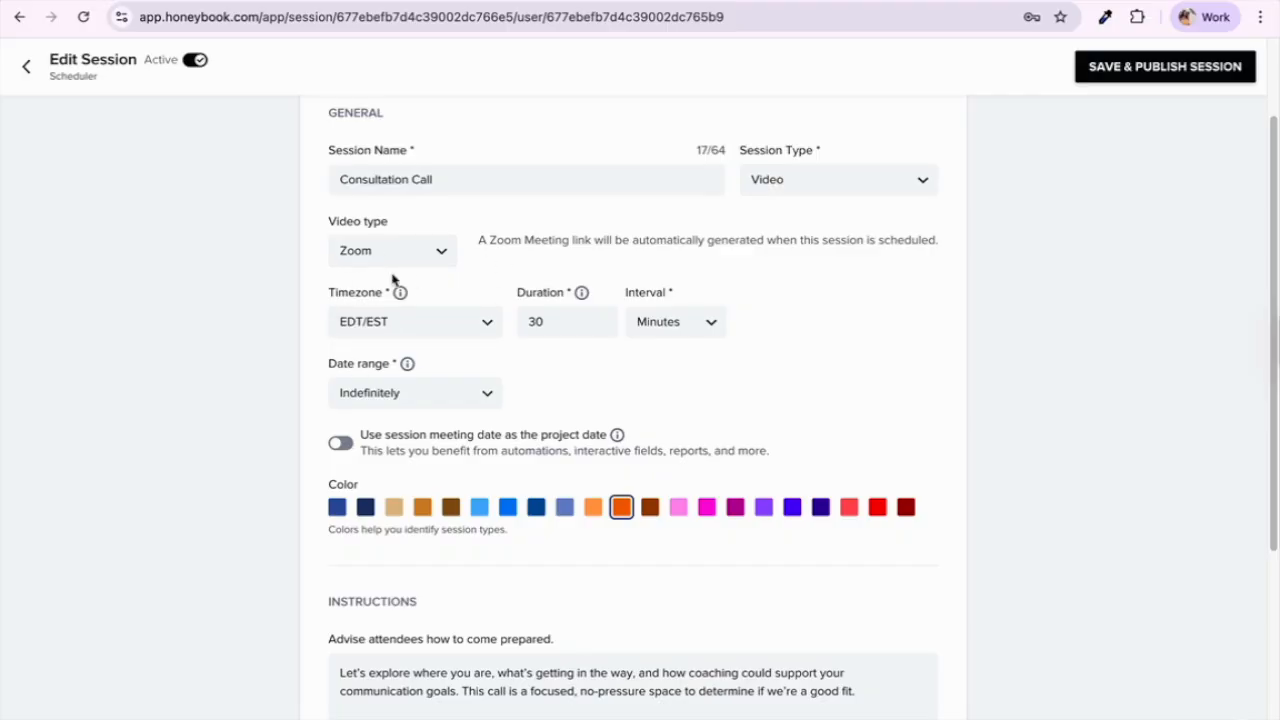
{"action": "scroll", "coordinate": [498, 295], "scroll_direction": "down", "scroll_amount": 5}
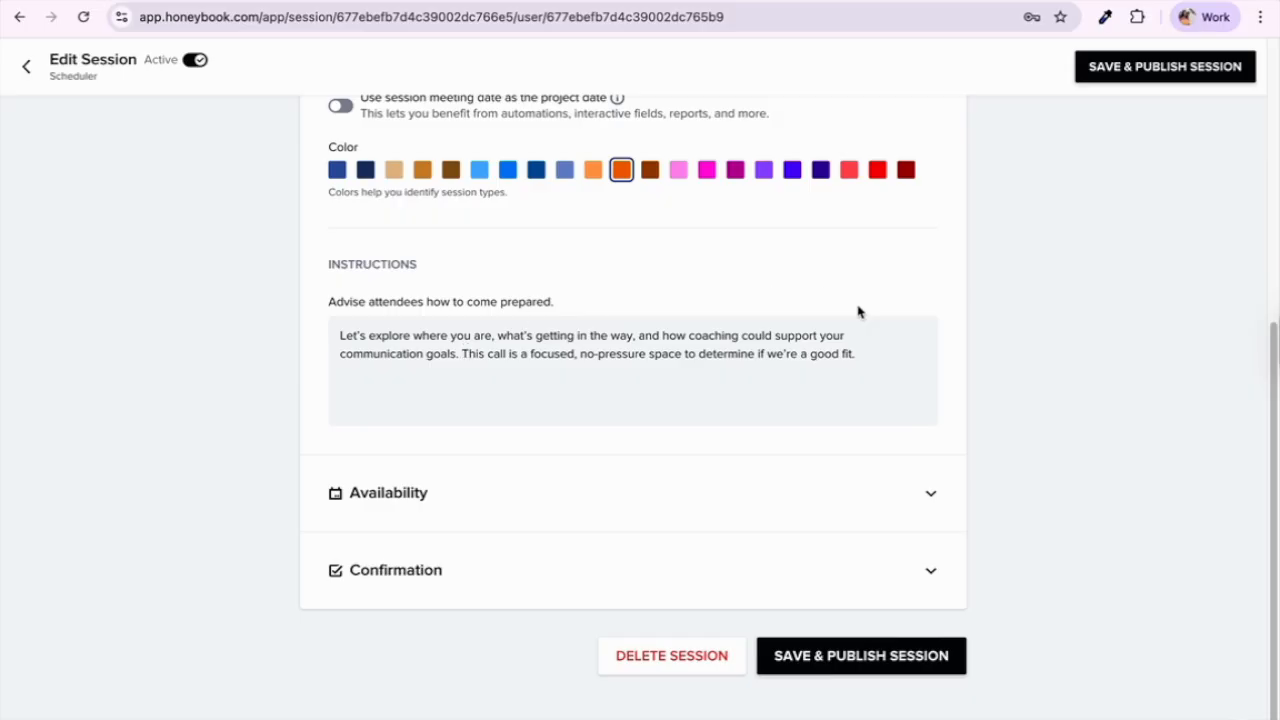
{"action": "left_click", "coordinate": [518, 493]}
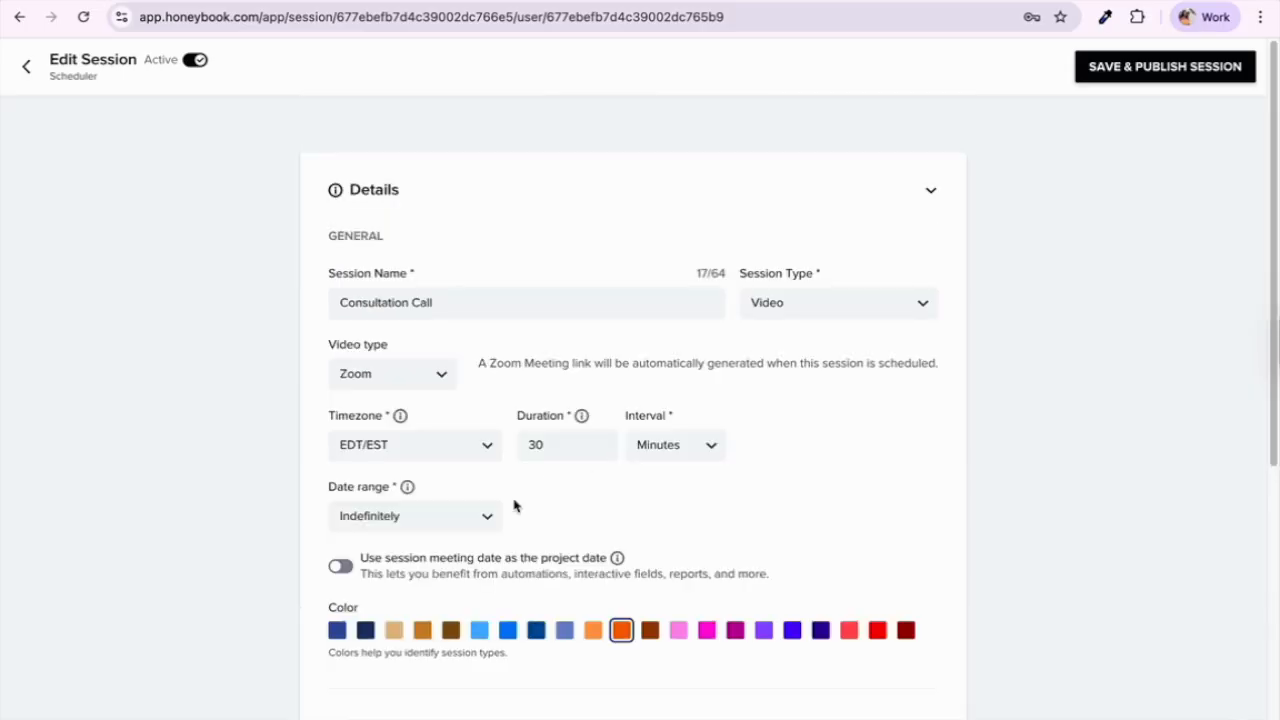
{"action": "scroll", "coordinate": [514, 505], "scroll_direction": "down", "scroll_amount": 6}
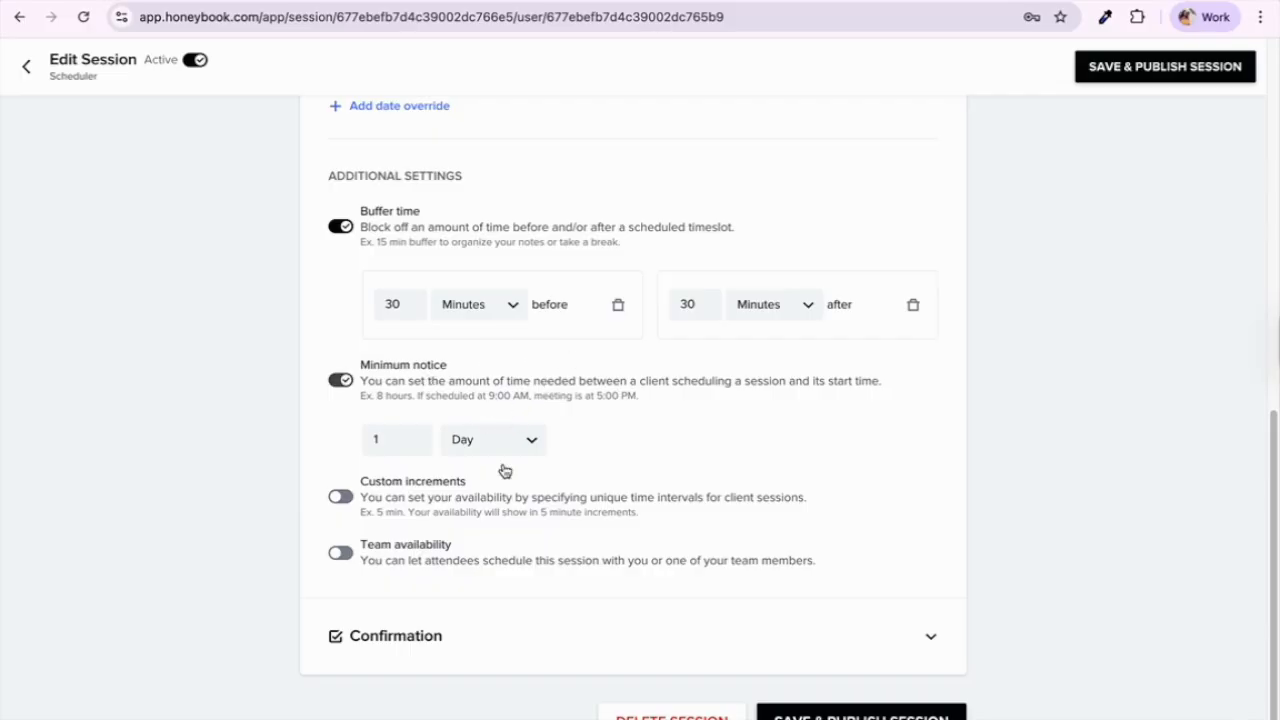
{"action": "left_click", "coordinate": [405, 640]}
{"action": "scroll", "coordinate": [406, 646], "scroll_direction": "down", "scroll_amount": 3}
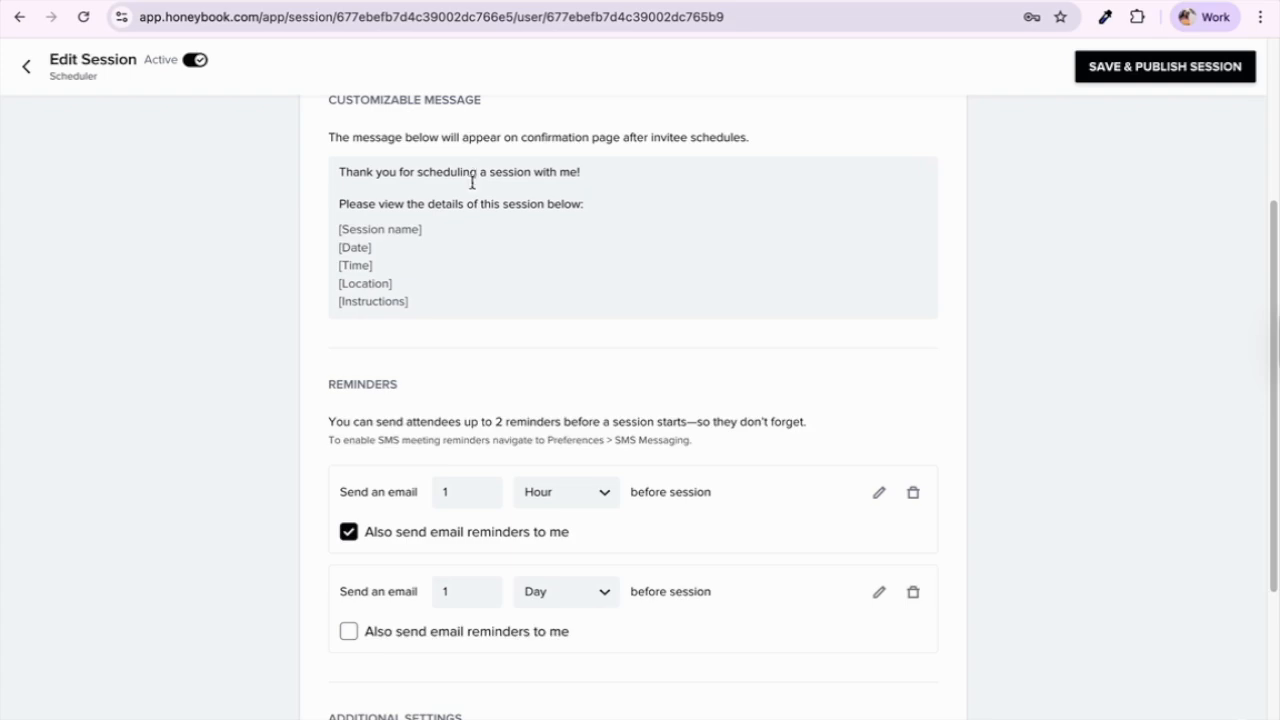
{"action": "scroll", "coordinate": [455, 228], "scroll_direction": "down", "scroll_amount": 3}
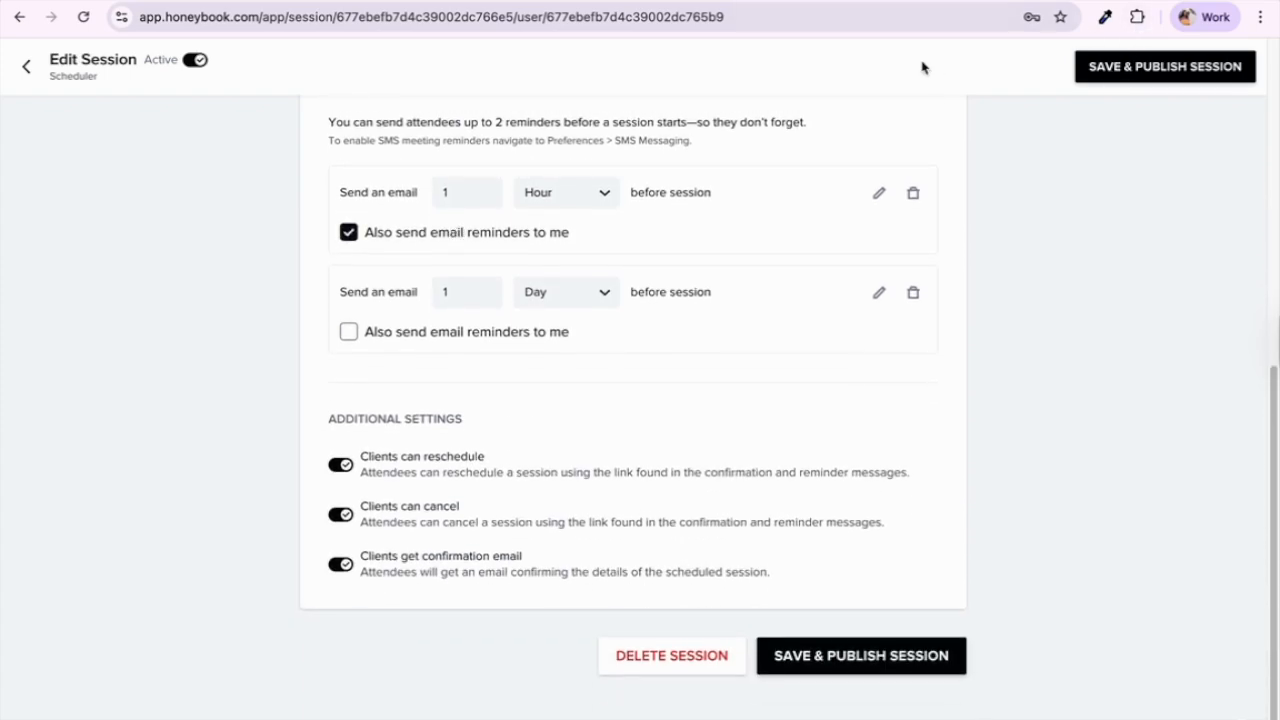
{"action": "left_click", "coordinate": [28, 68]}
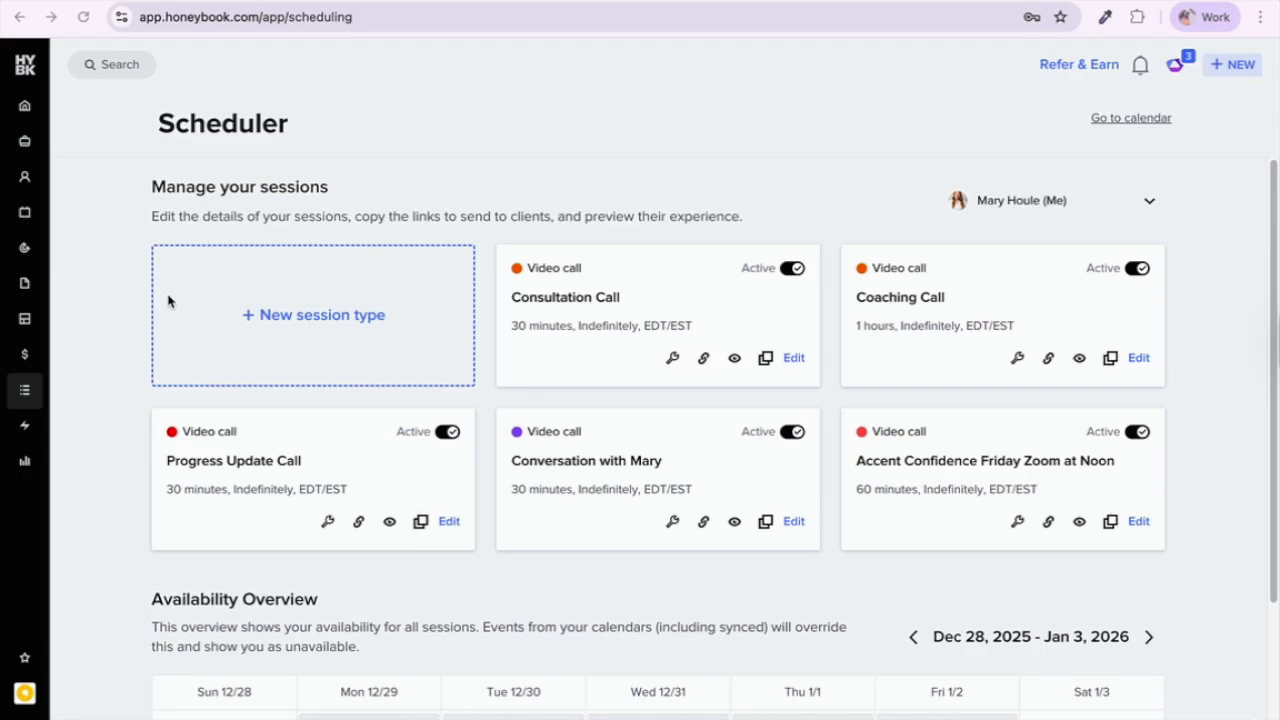
Step: Go to Lead capture > Contact forms and view the Default Contact Form's fields
{"action": "mouse_move", "coordinate": [20, 294]}
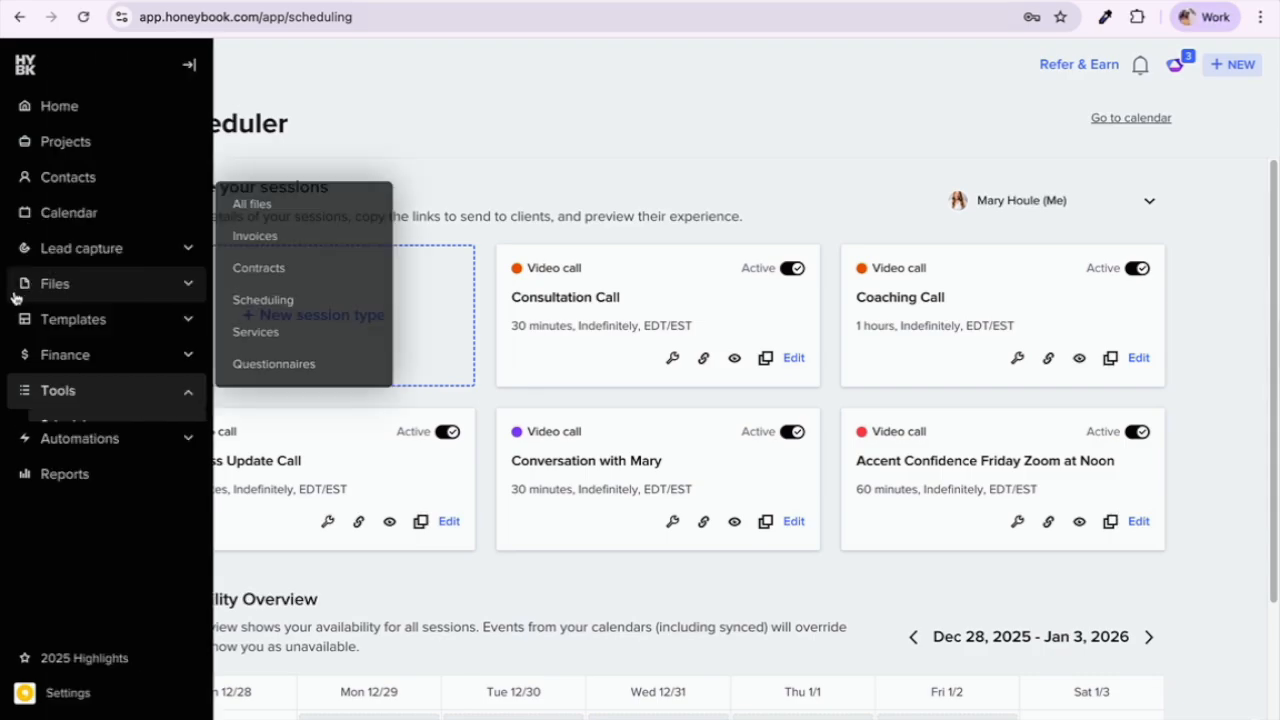
{"action": "mouse_move", "coordinate": [63, 250]}
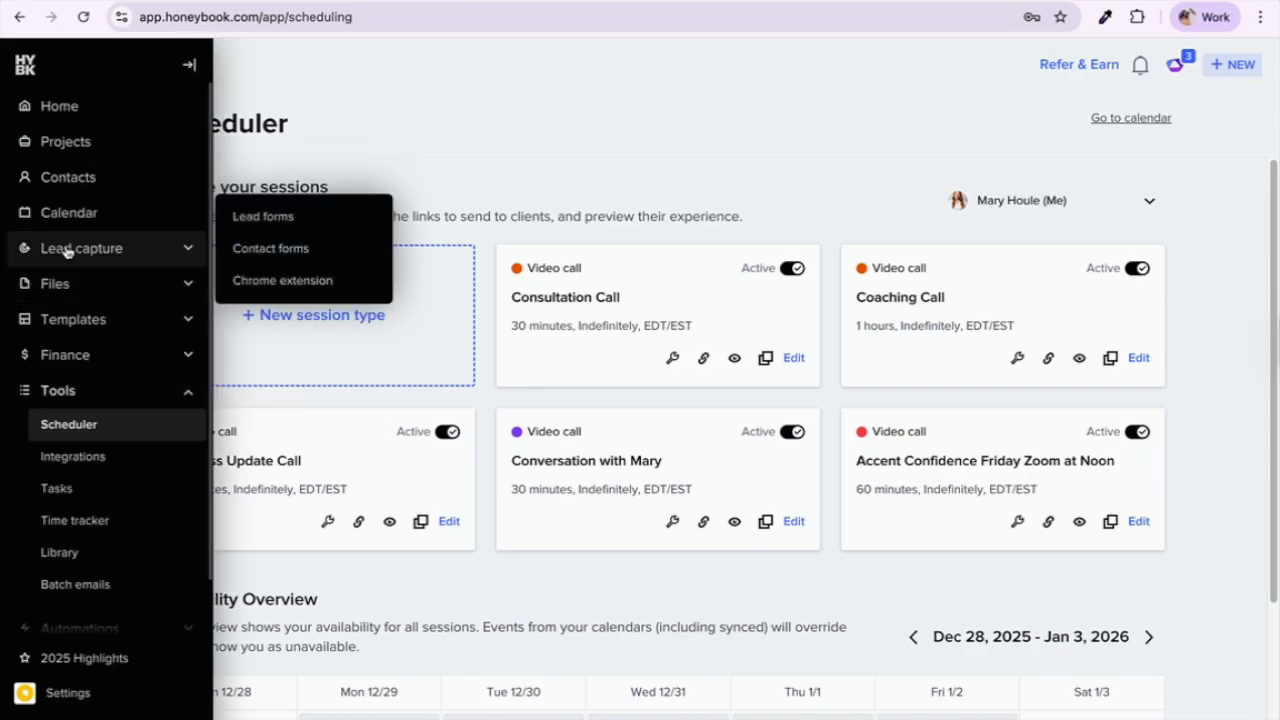
{"action": "left_click", "coordinate": [277, 253]}
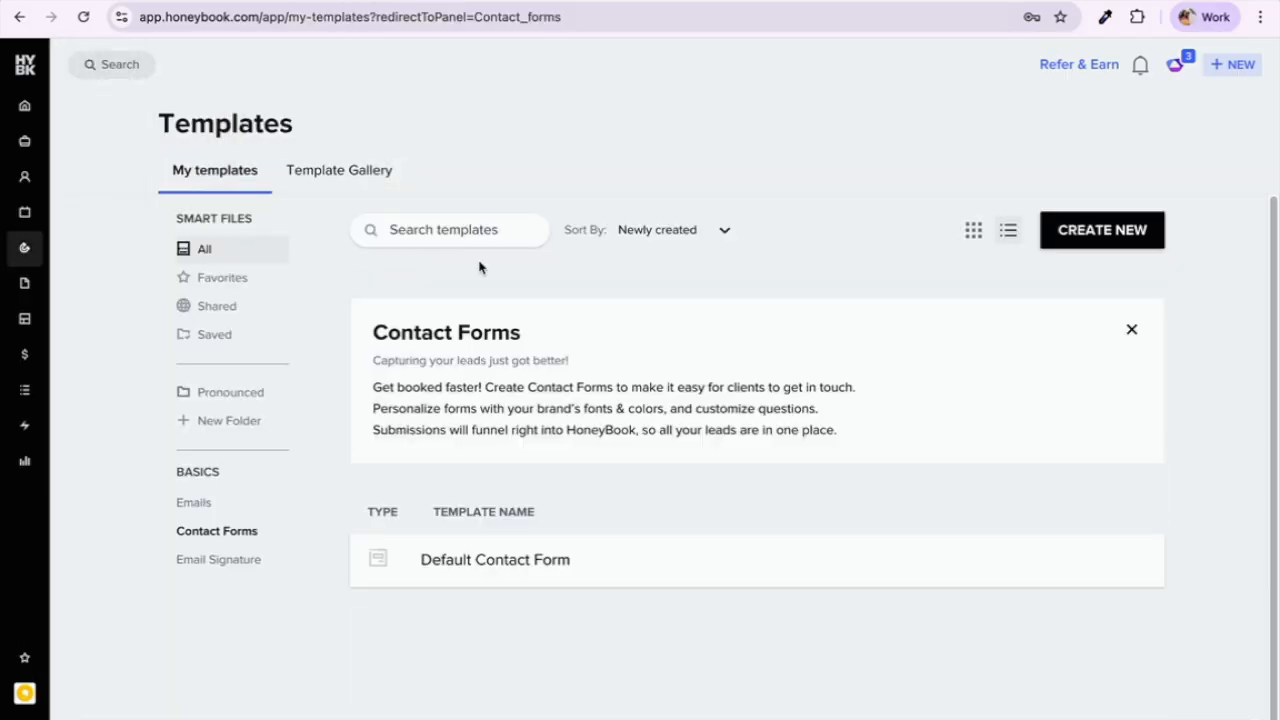
{"action": "left_click", "coordinate": [535, 561]}
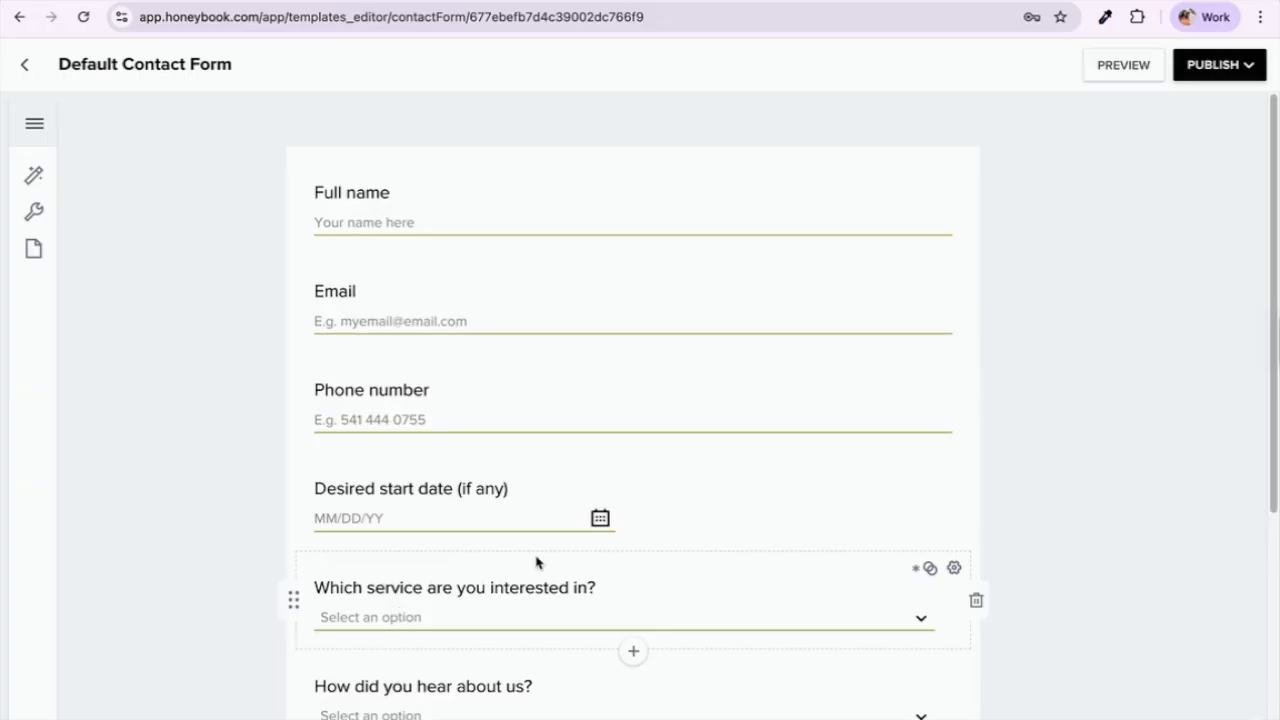
{"action": "scroll", "coordinate": [1098, 383], "scroll_direction": "down", "scroll_amount": 1}
{"action": "scroll", "coordinate": [1098, 383], "scroll_direction": "up", "scroll_amount": 1}
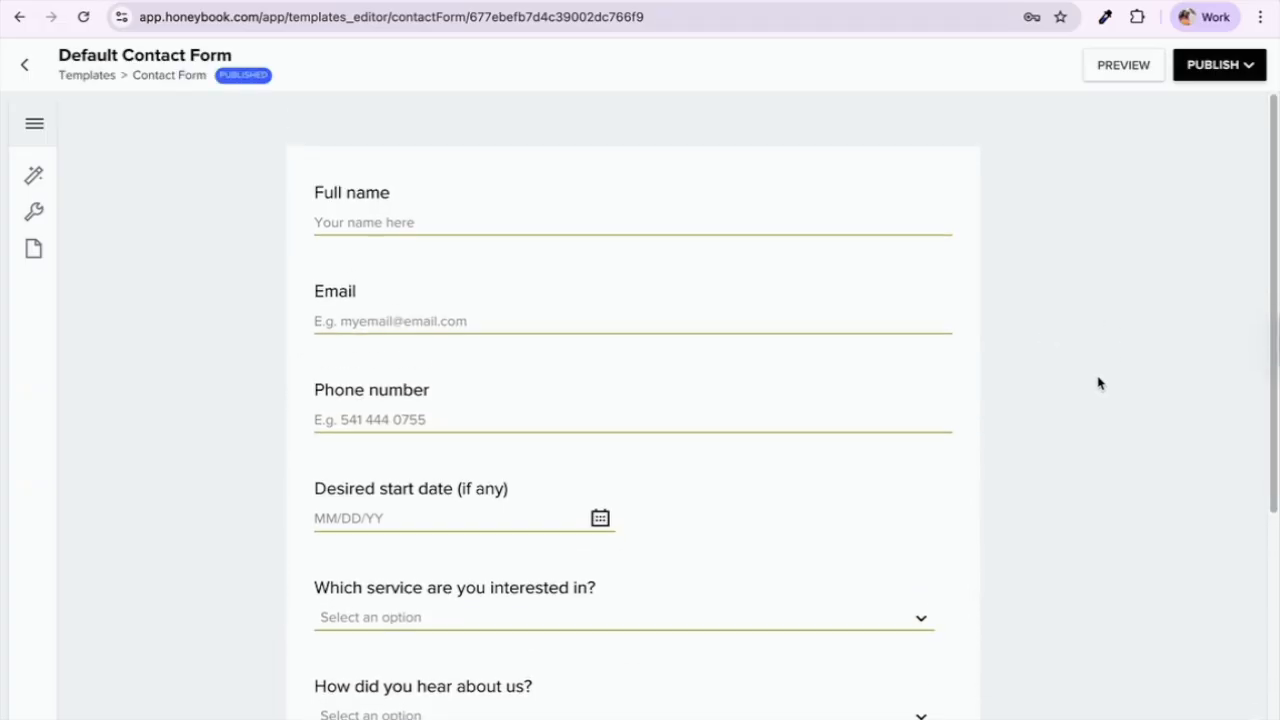
{"action": "scroll", "coordinate": [1098, 383], "scroll_direction": "down", "scroll_amount": 1}
{"action": "scroll", "coordinate": [1098, 383], "scroll_direction": "down", "scroll_amount": 1}
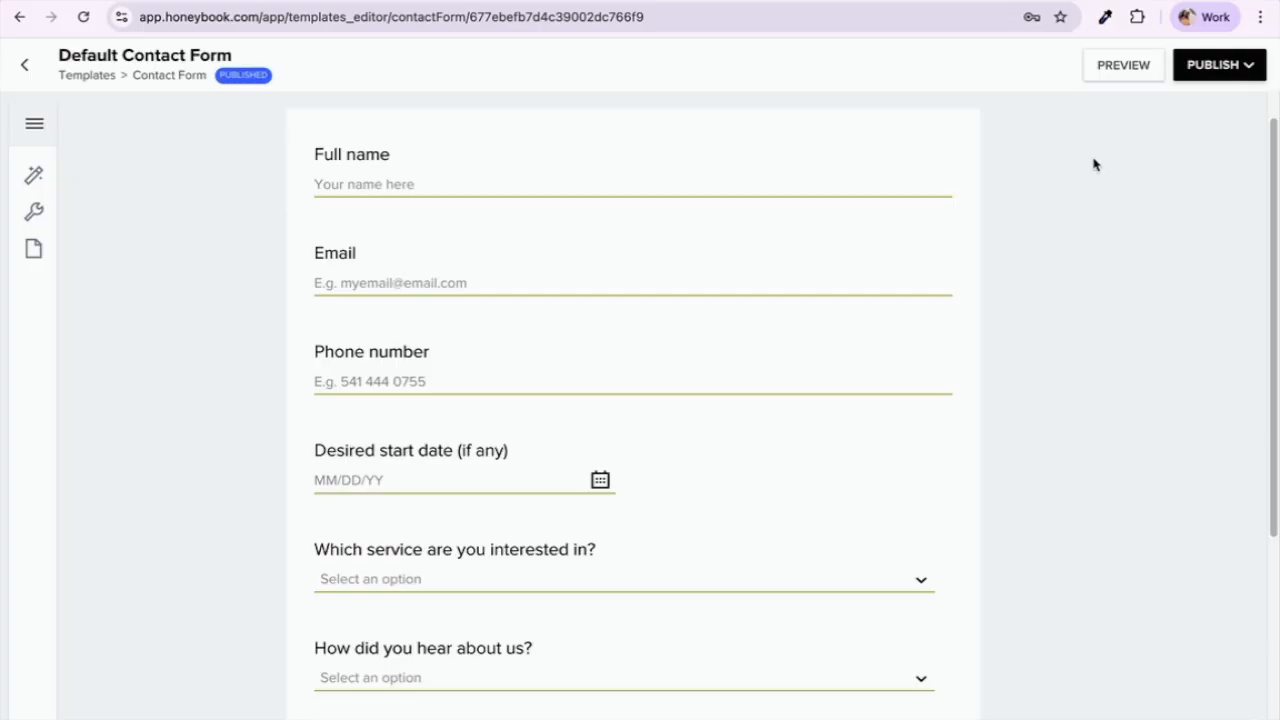
{"action": "left_click", "coordinate": [1142, 62]}
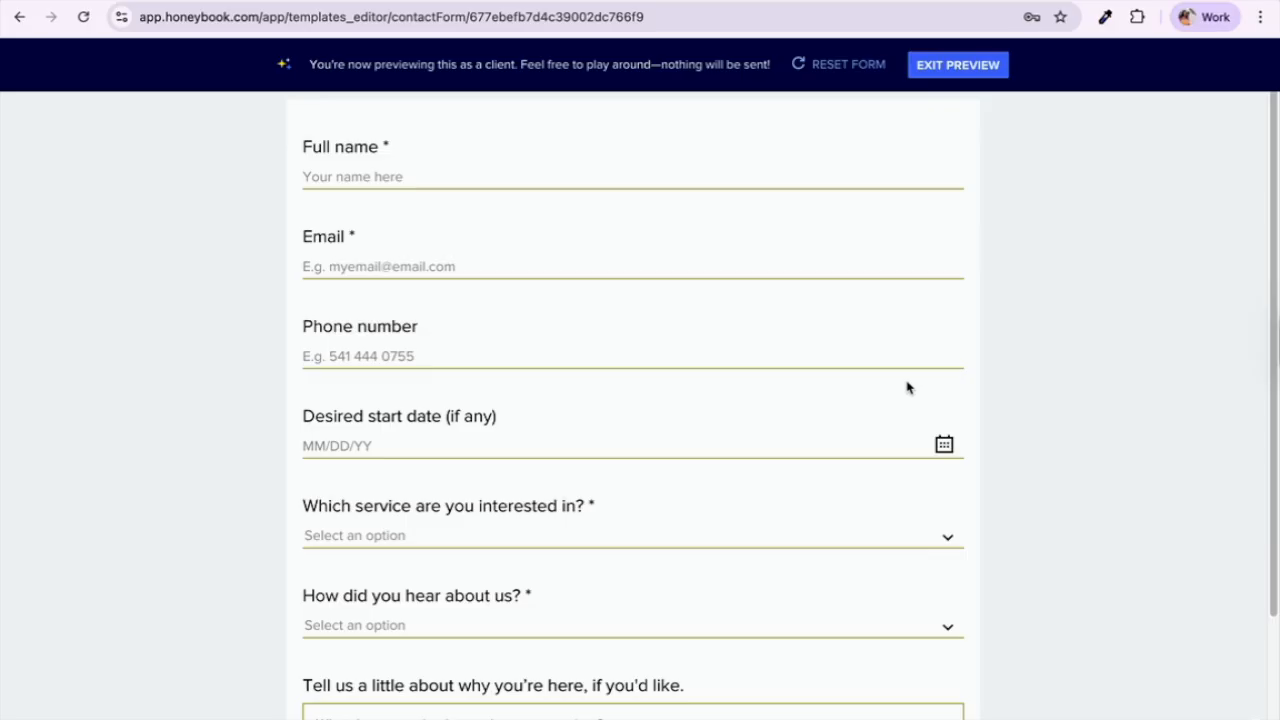
{"action": "scroll", "coordinate": [907, 387], "scroll_direction": "down", "scroll_amount": 3}
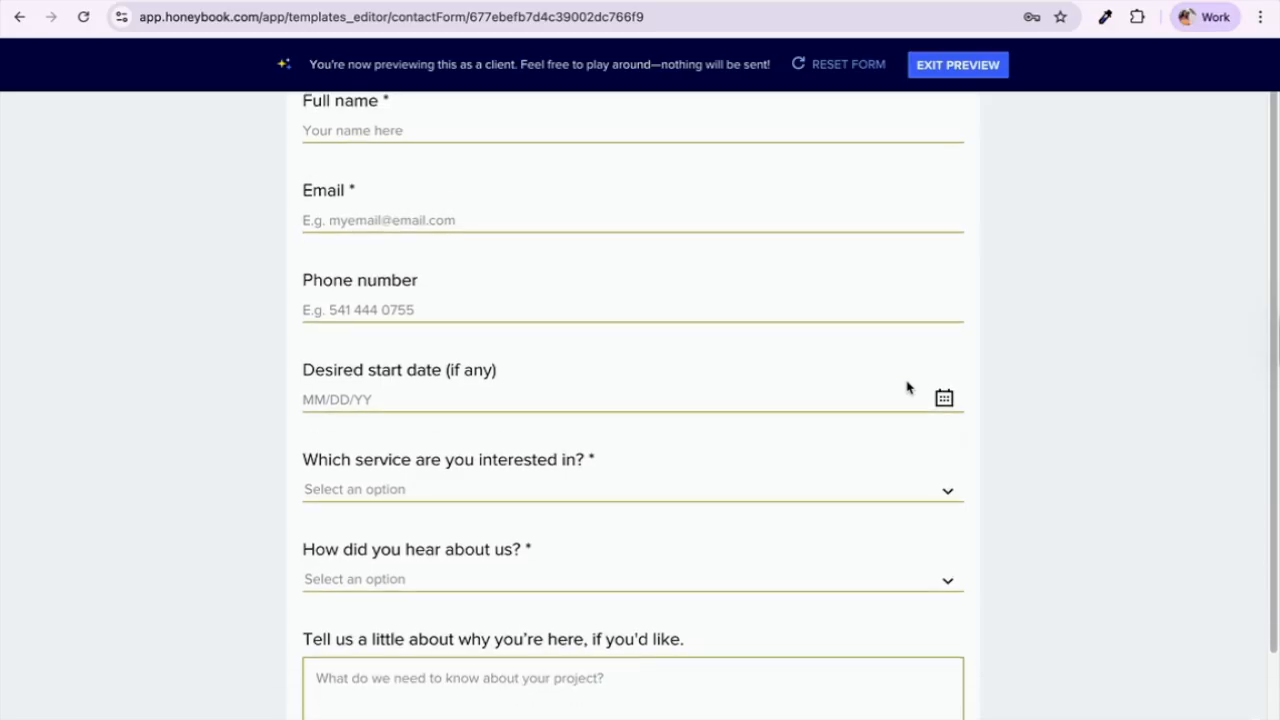
{"action": "scroll", "coordinate": [907, 387], "scroll_direction": "down", "scroll_amount": 1}
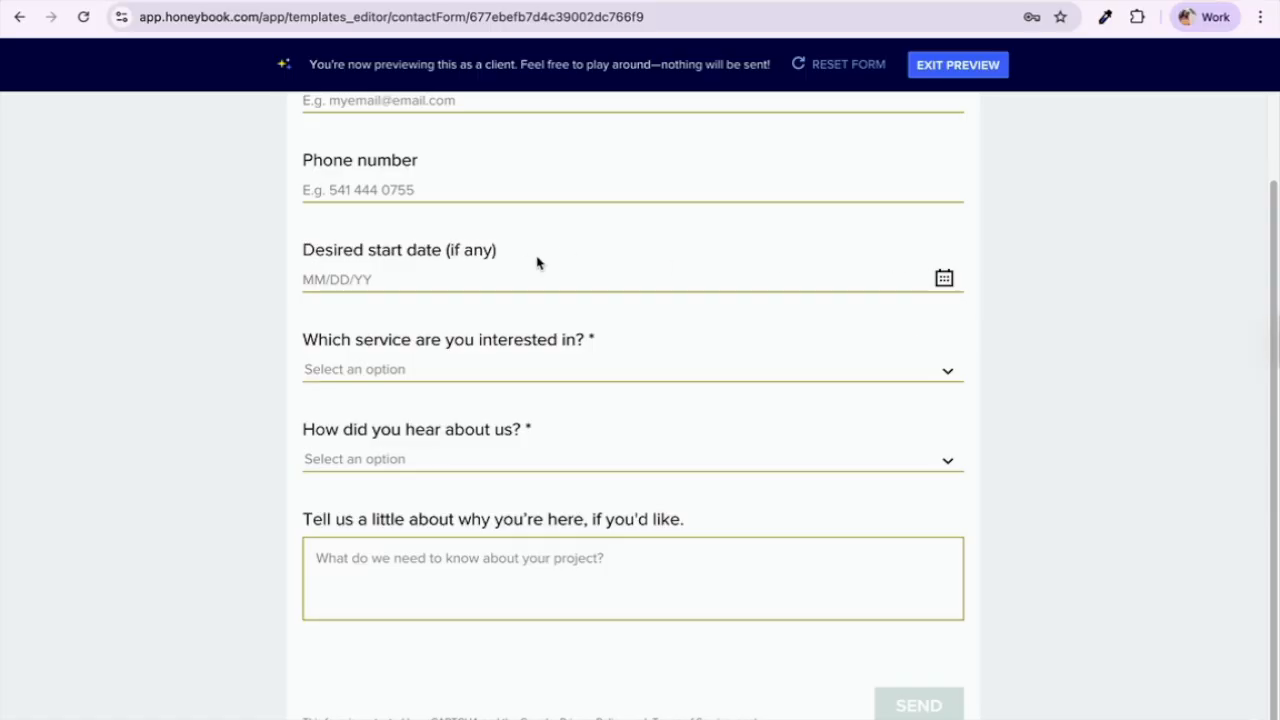
{"action": "scroll", "coordinate": [517, 360], "scroll_direction": "down", "scroll_amount": 1}
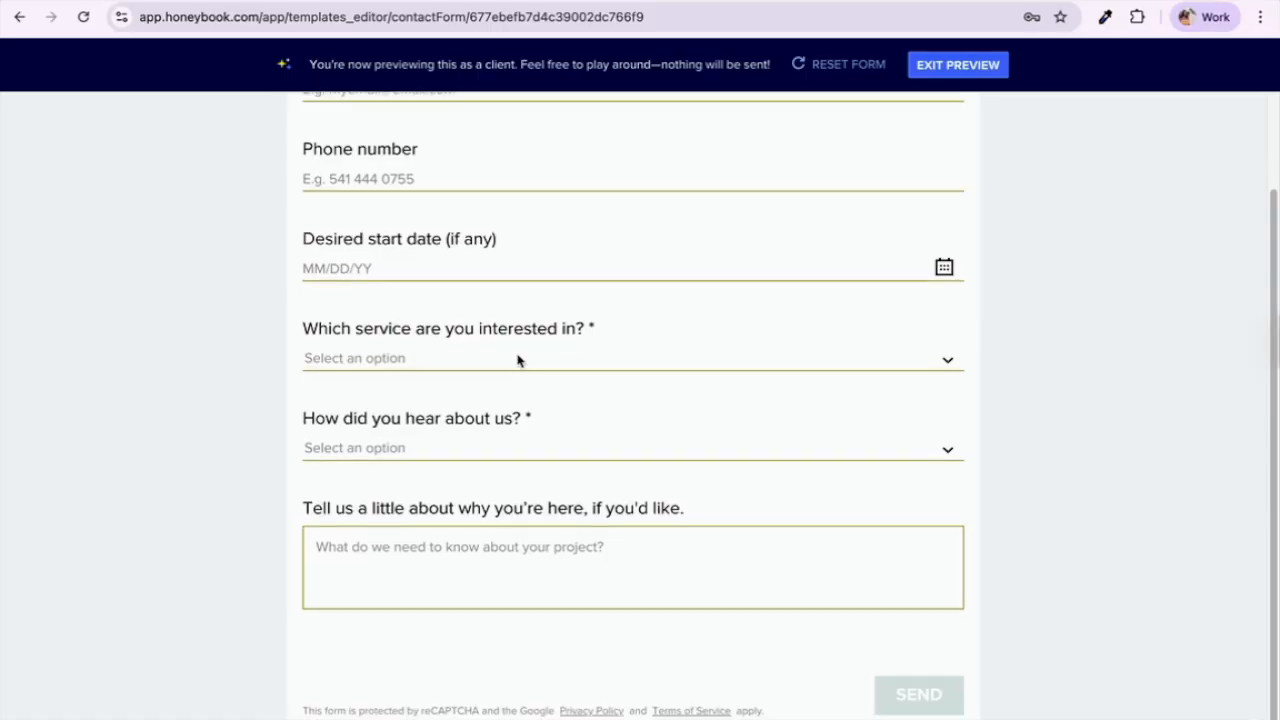
{"action": "left_click", "coordinate": [759, 367]}
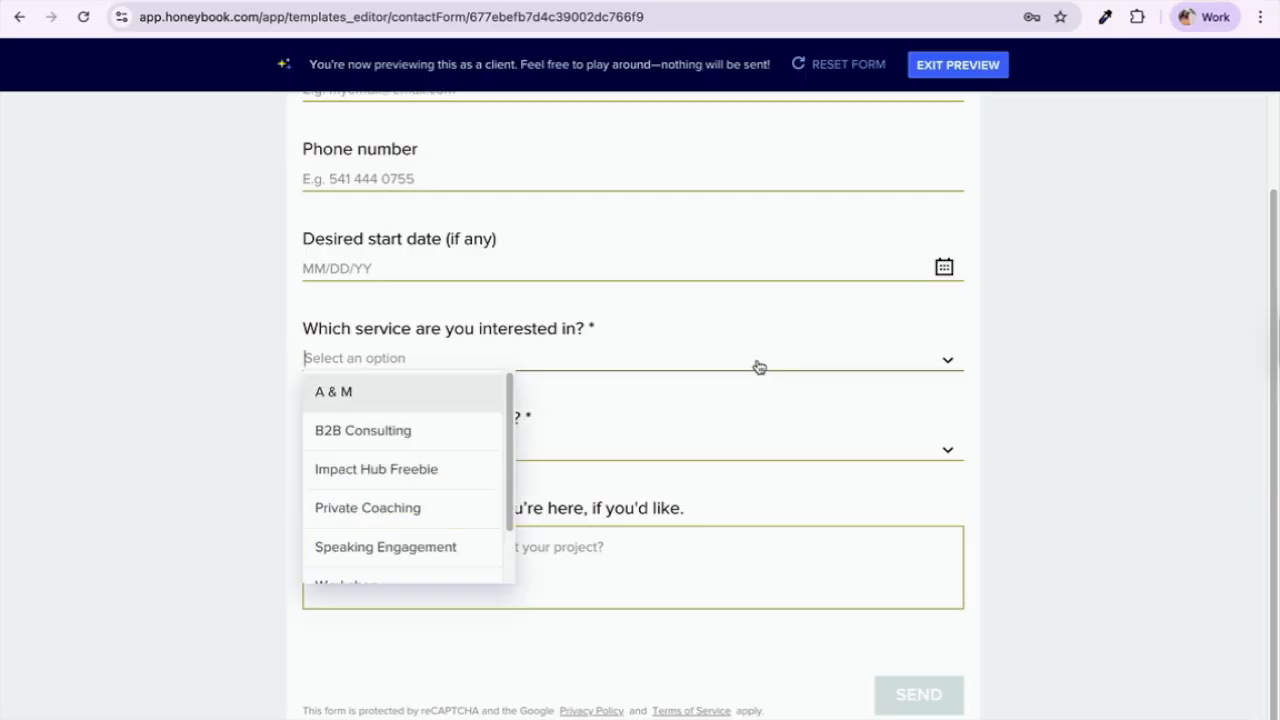
{"action": "scroll", "coordinate": [426, 483], "scroll_direction": "down", "scroll_amount": 1}
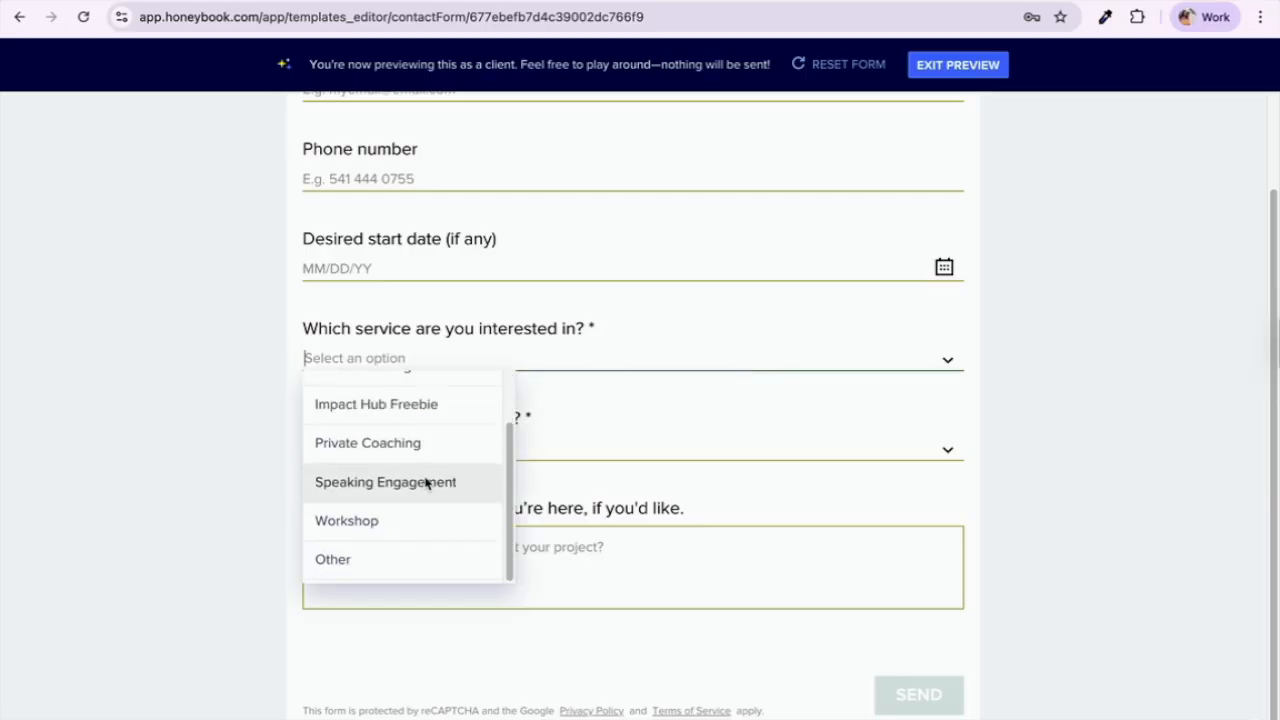
{"action": "scroll", "coordinate": [426, 483], "scroll_direction": "up", "scroll_amount": 1}
{"action": "scroll", "coordinate": [426, 483], "scroll_direction": "down", "scroll_amount": 1}
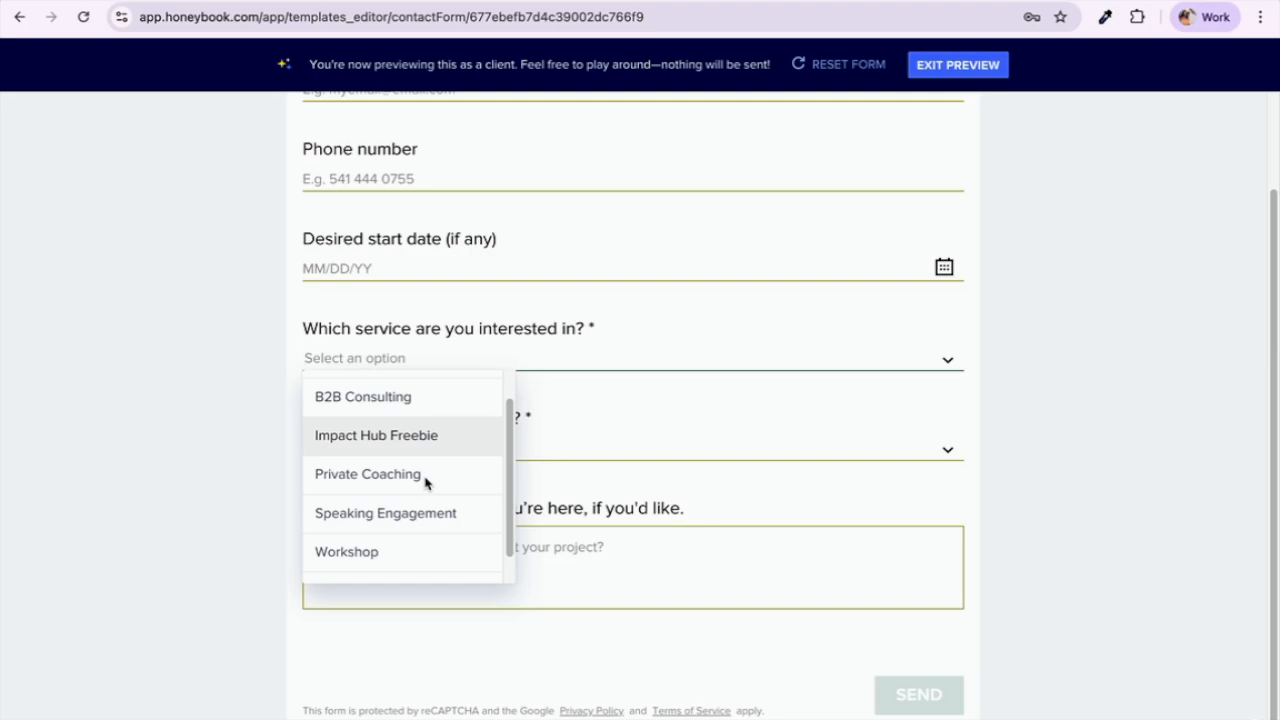
{"action": "scroll", "coordinate": [426, 483], "scroll_direction": "up", "scroll_amount": 1}
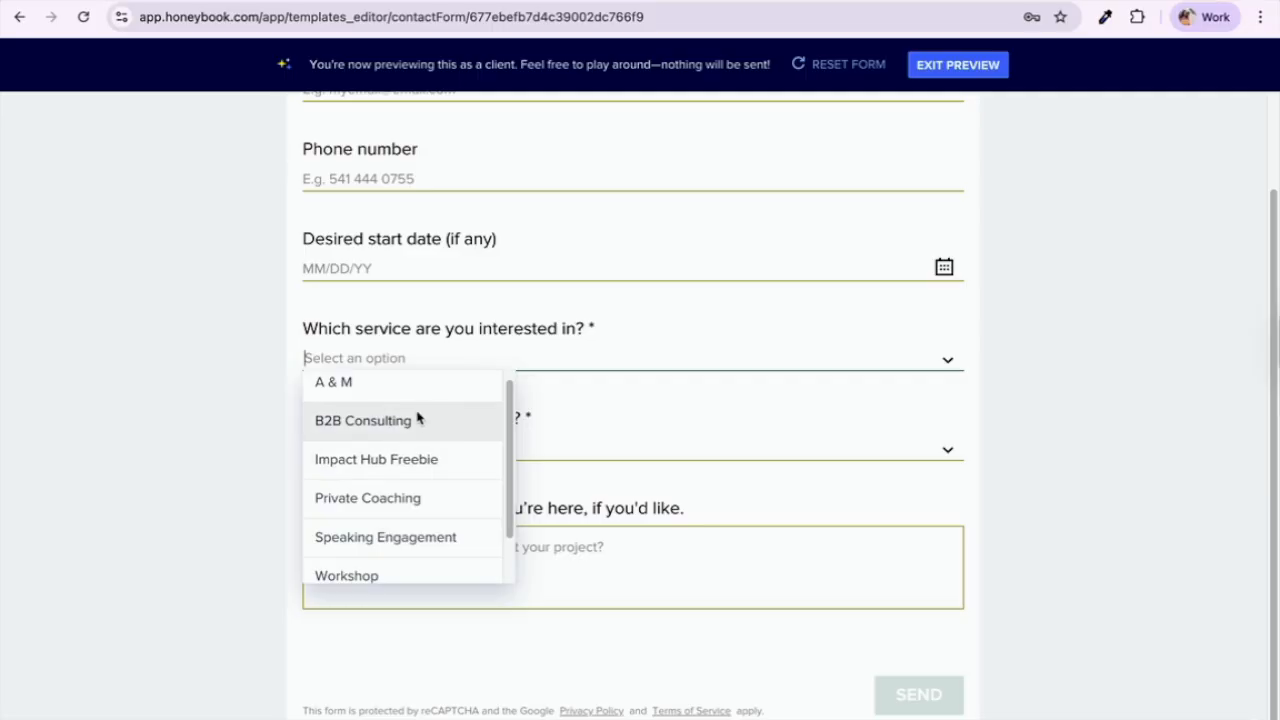
{"action": "left_click", "coordinate": [205, 520]}
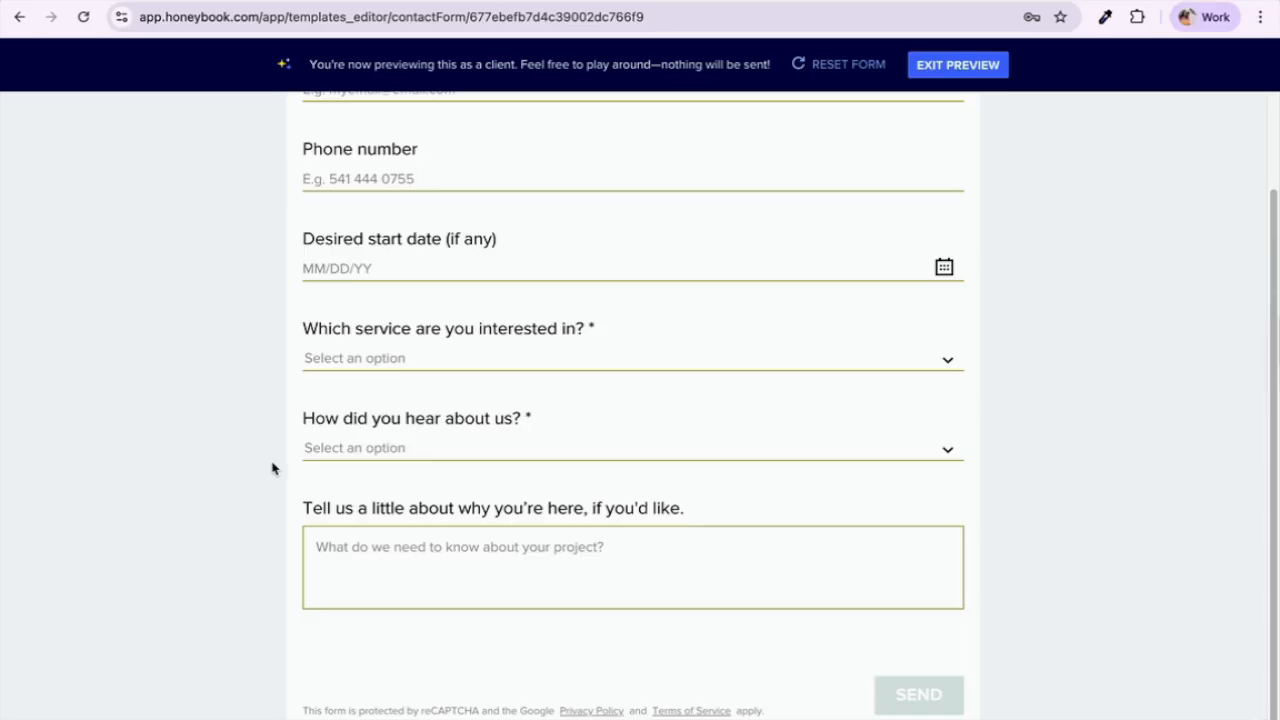
{"action": "left_click", "coordinate": [435, 449]}
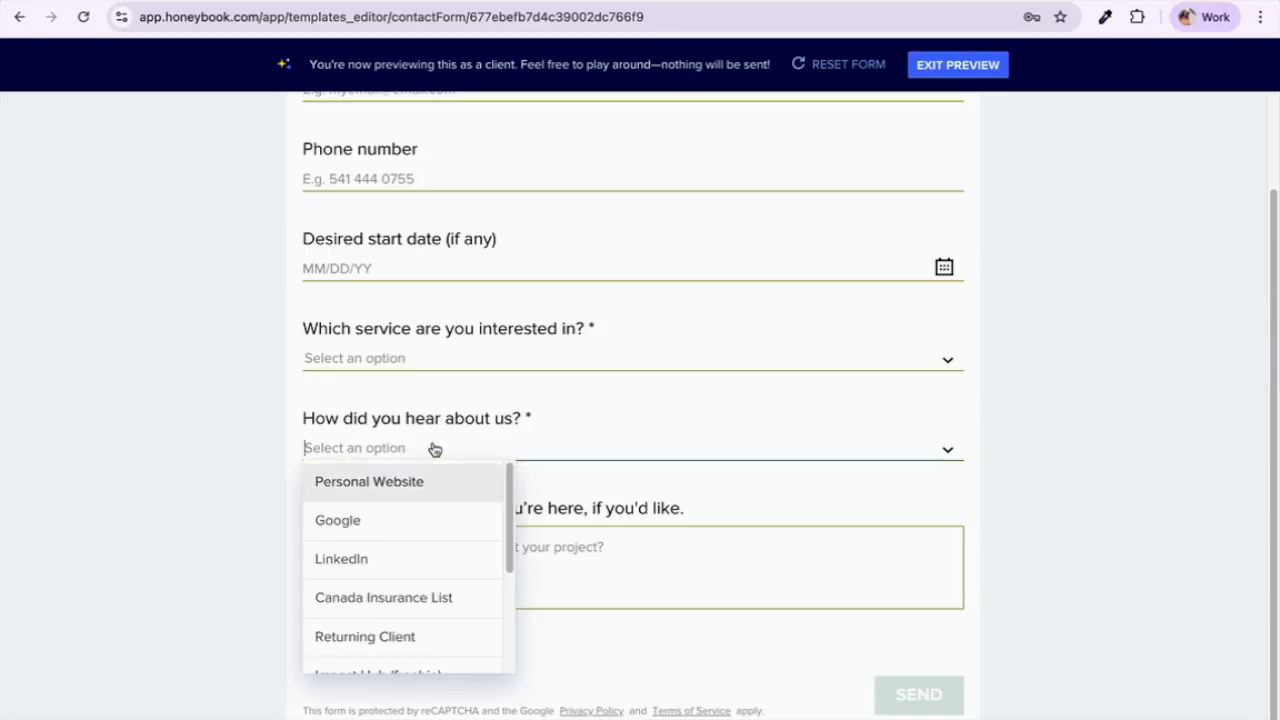
{"action": "scroll", "coordinate": [409, 591], "scroll_direction": "down", "scroll_amount": 2}
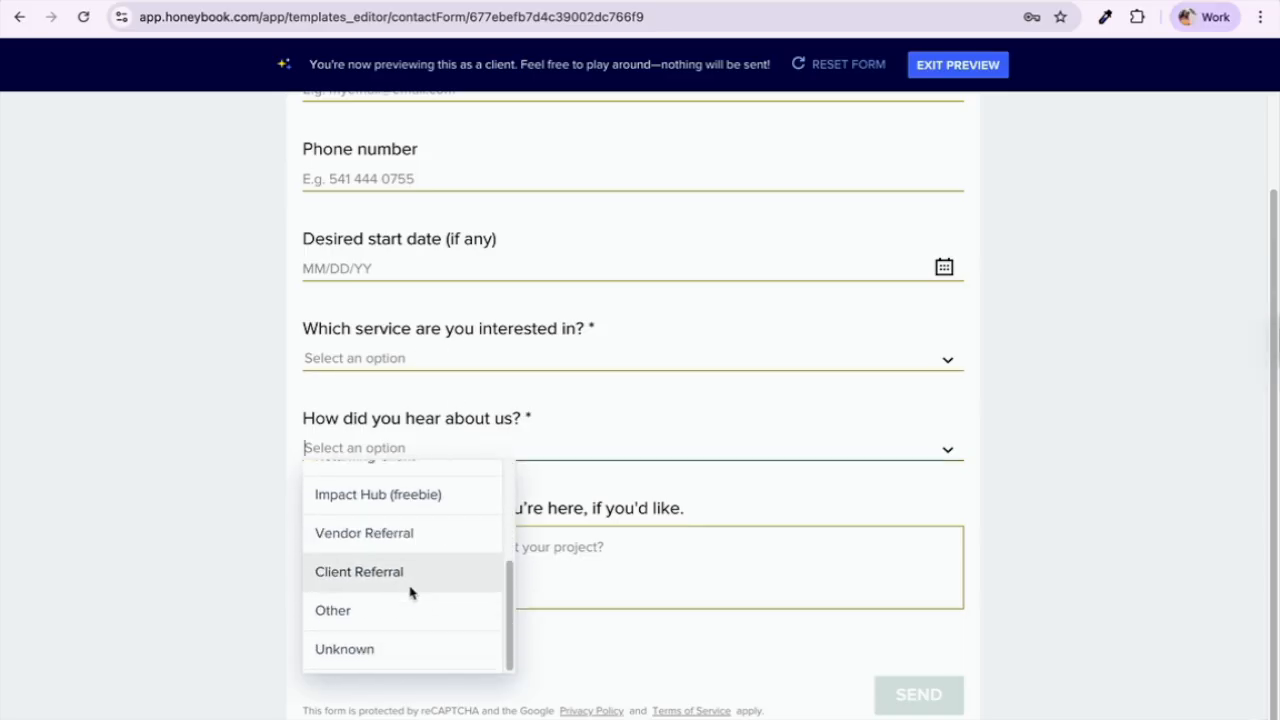
{"action": "scroll", "coordinate": [409, 593], "scroll_direction": "up", "scroll_amount": 3}
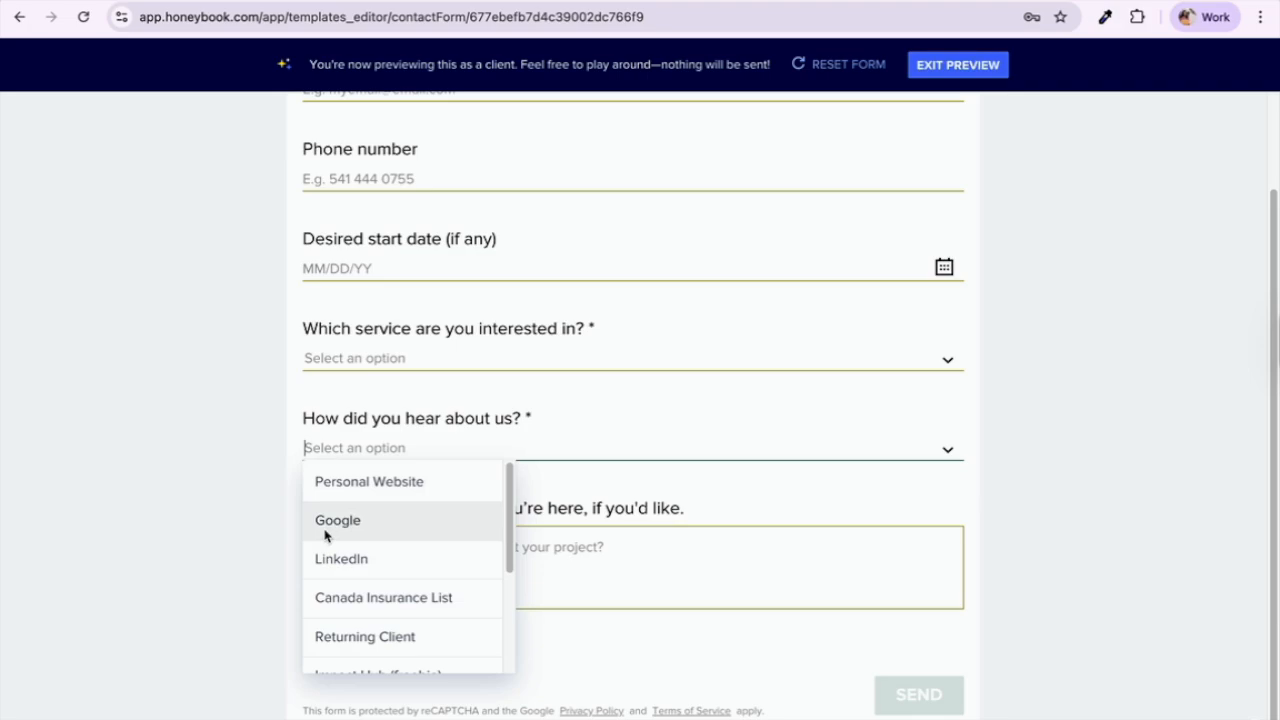
{"action": "scroll", "coordinate": [328, 535], "scroll_direction": "down", "scroll_amount": 3}
{"action": "left_click", "coordinate": [186, 591]}
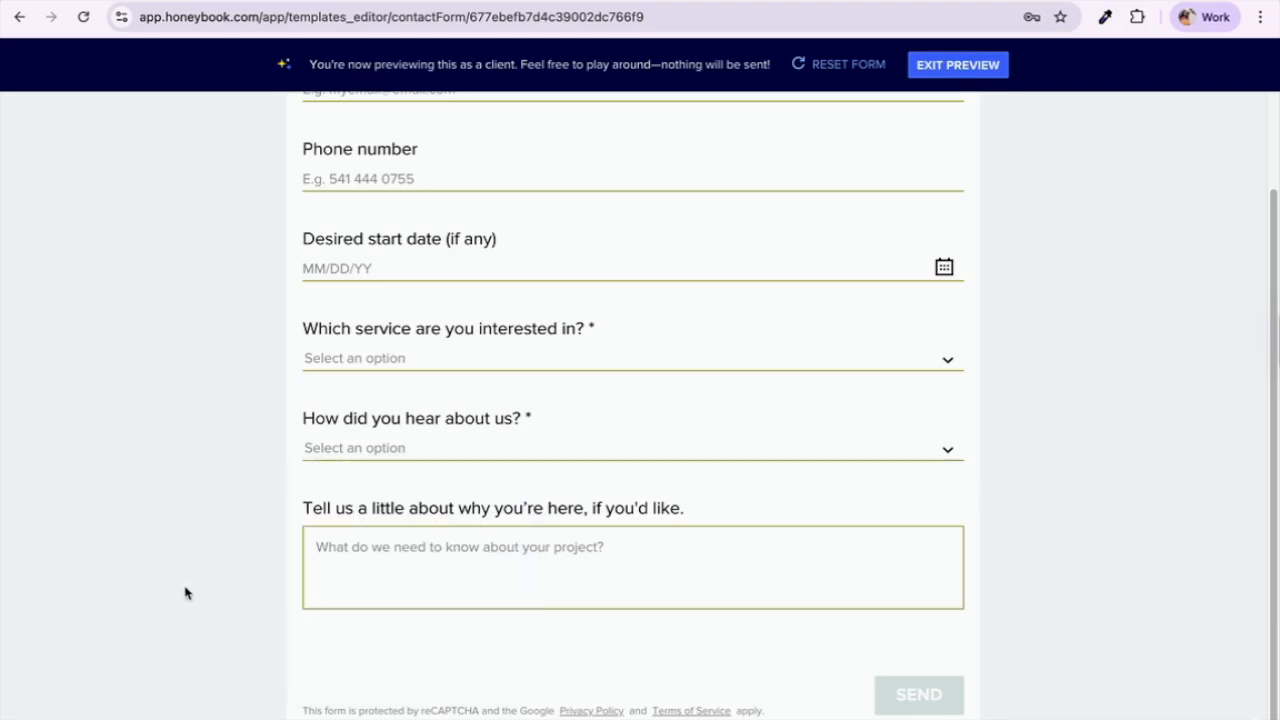
{"action": "left_click_drag", "start_coordinate": [294, 509], "coordinate": [609, 543]}
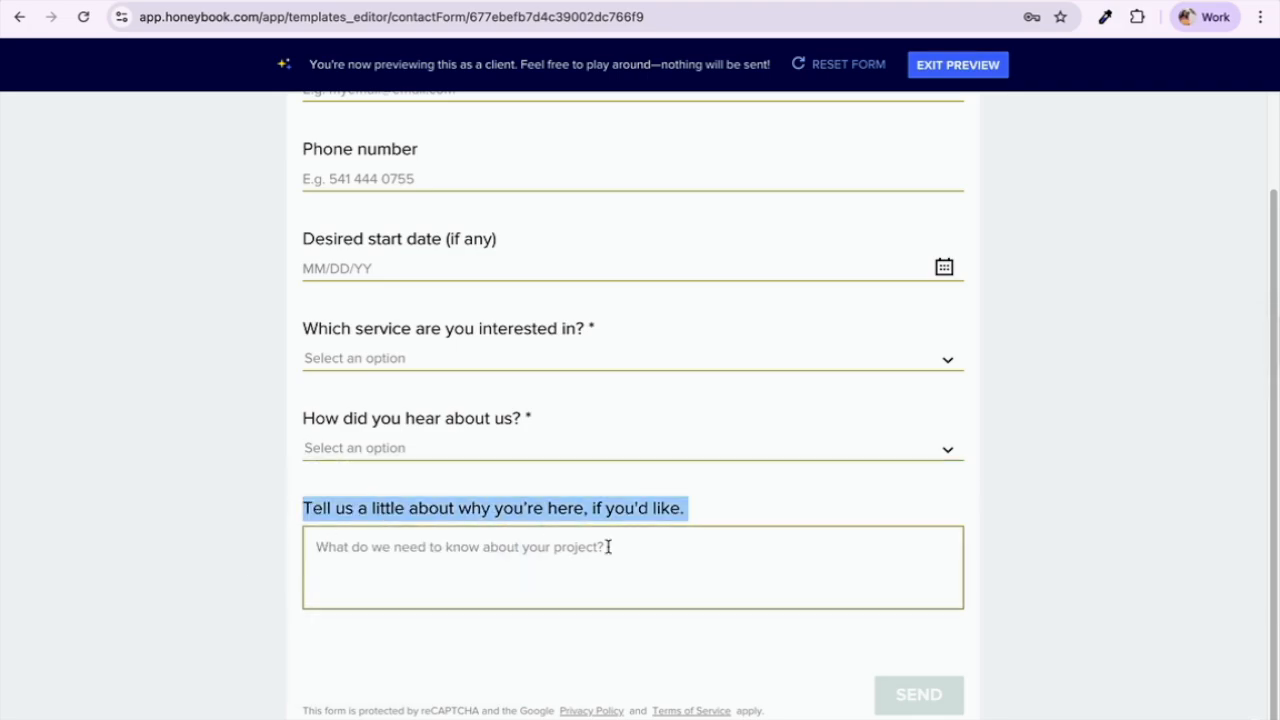
{"action": "left_click", "coordinate": [548, 518]}
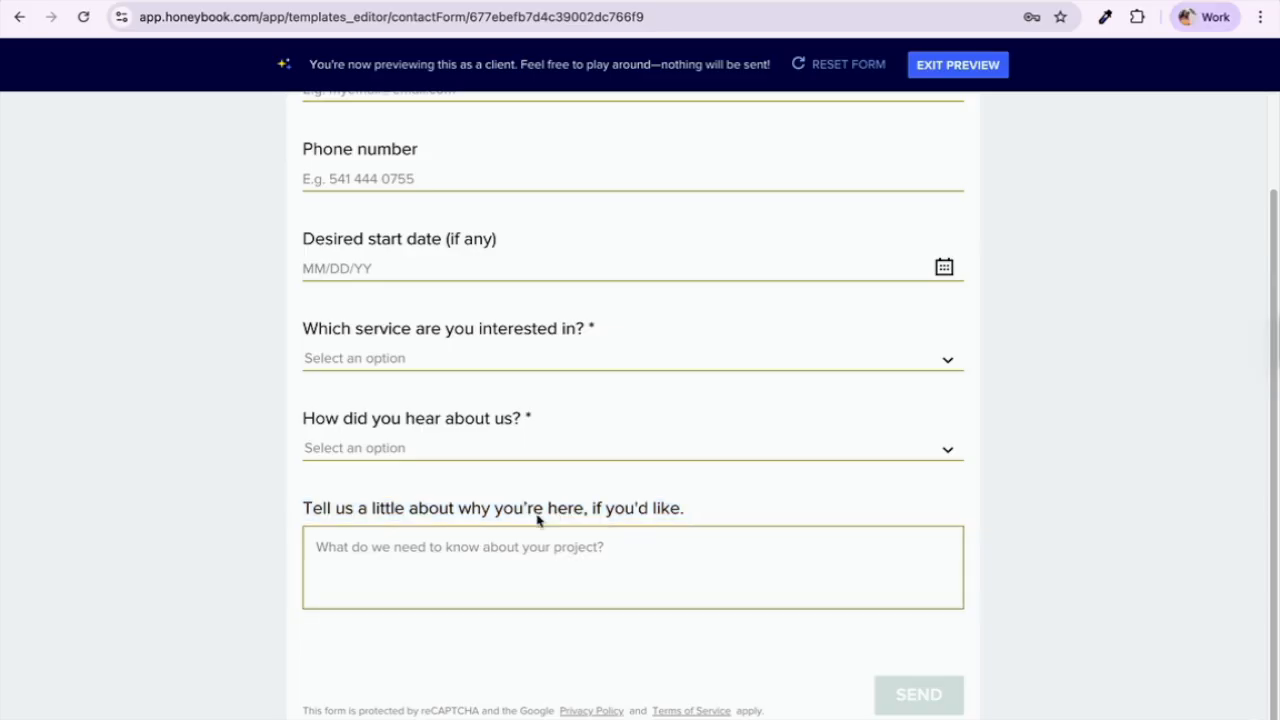
{"action": "scroll", "coordinate": [578, 530], "scroll_direction": "up", "scroll_amount": 4}
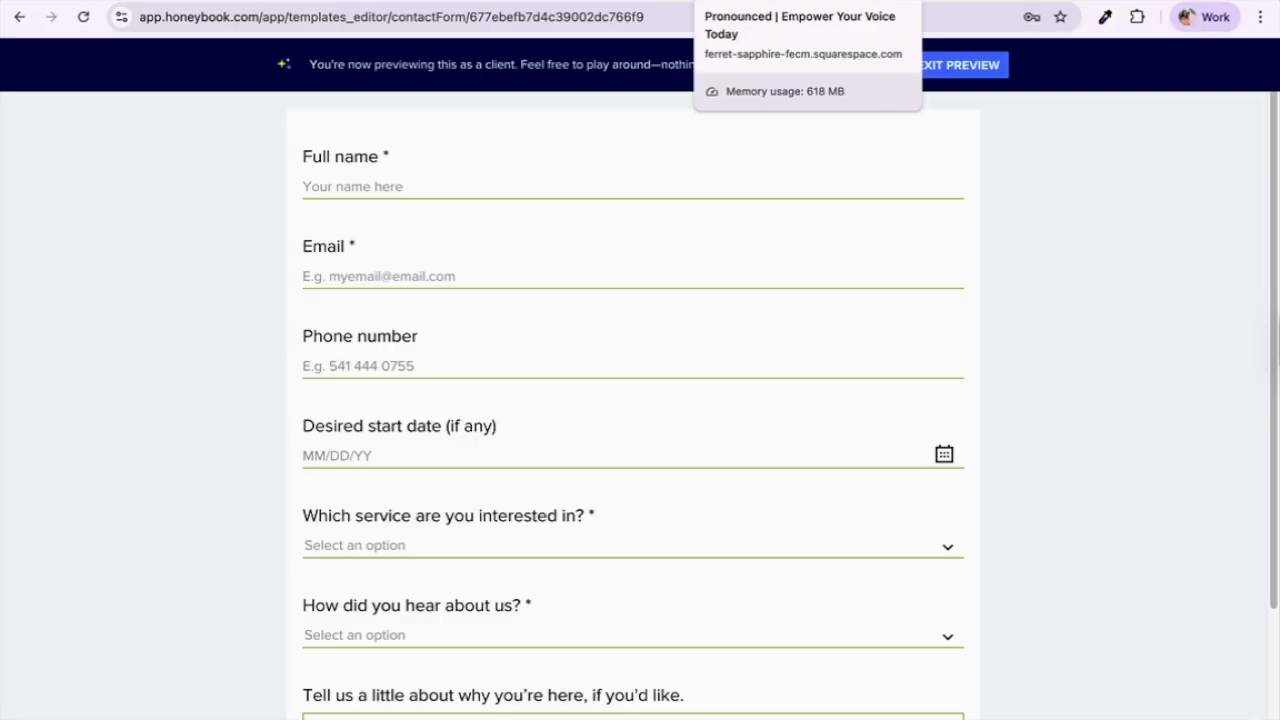
Step: Load the pronounced.ca website in a new browser tab
{"action": "left_click", "coordinate": [780, 0]}
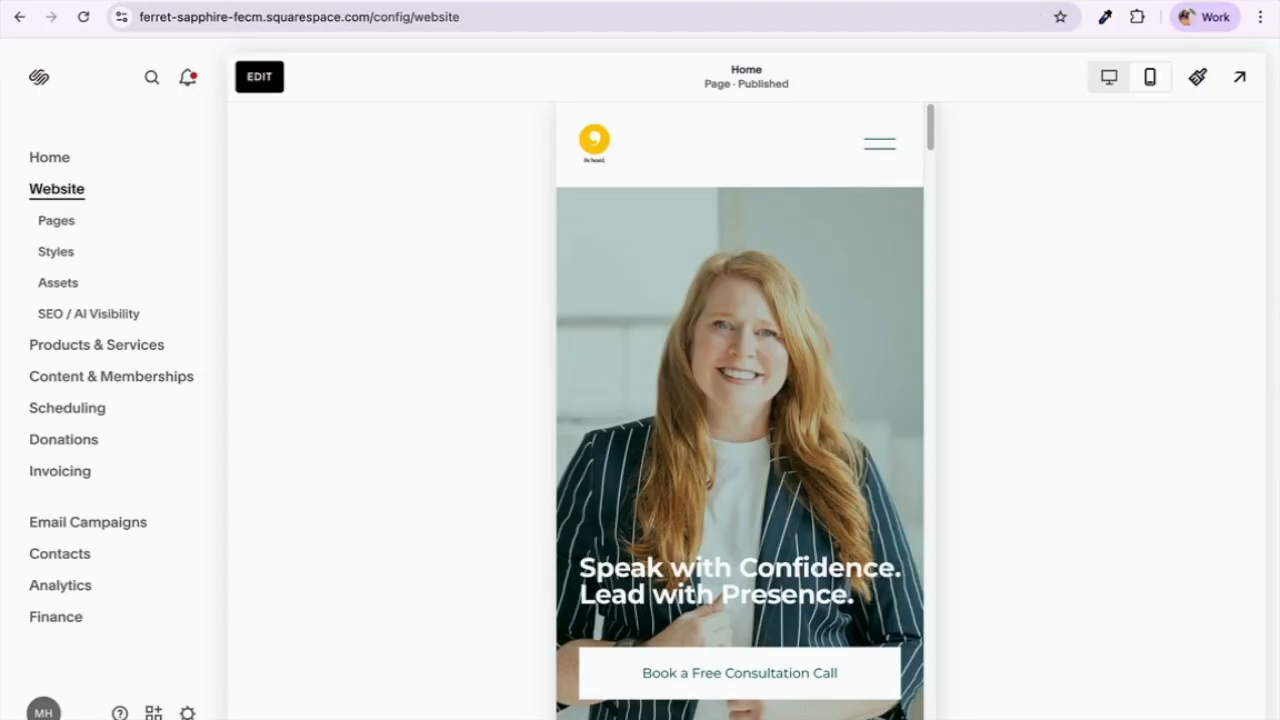
{"action": "key", "text": "ctrl+t"}
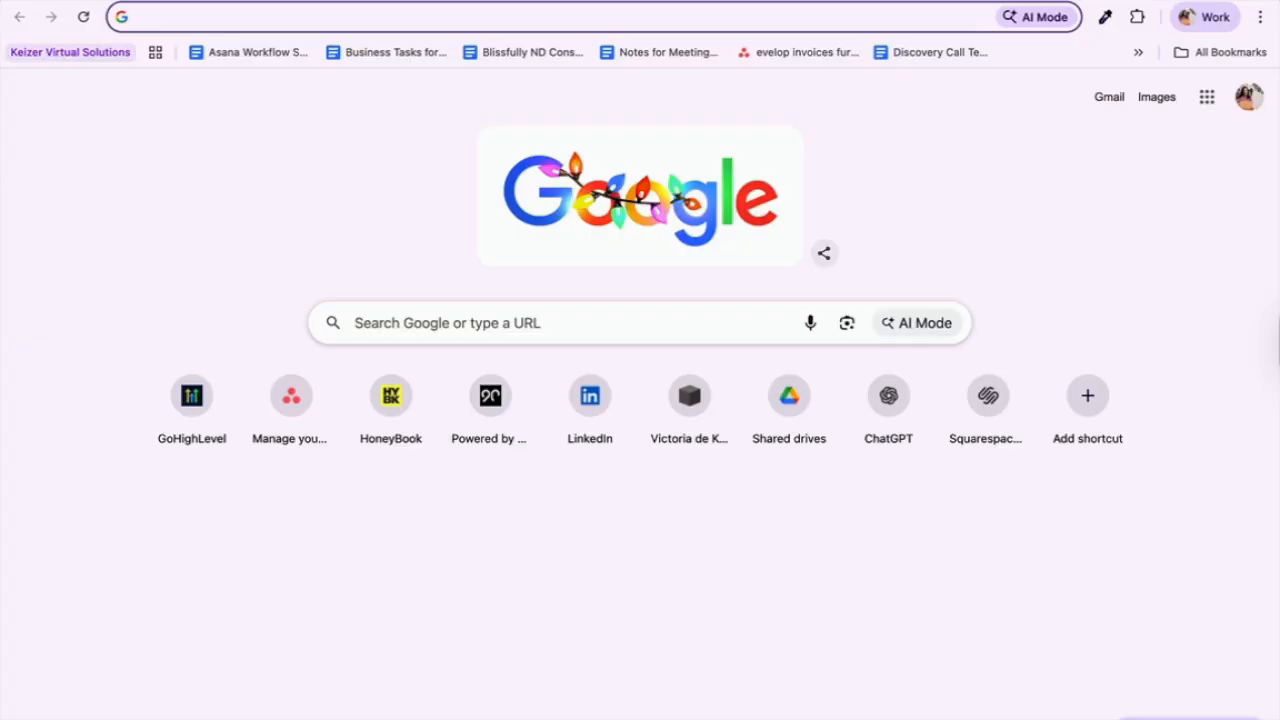
{"action": "type", "text": "pron"}
{"action": "key", "text": "Return"}
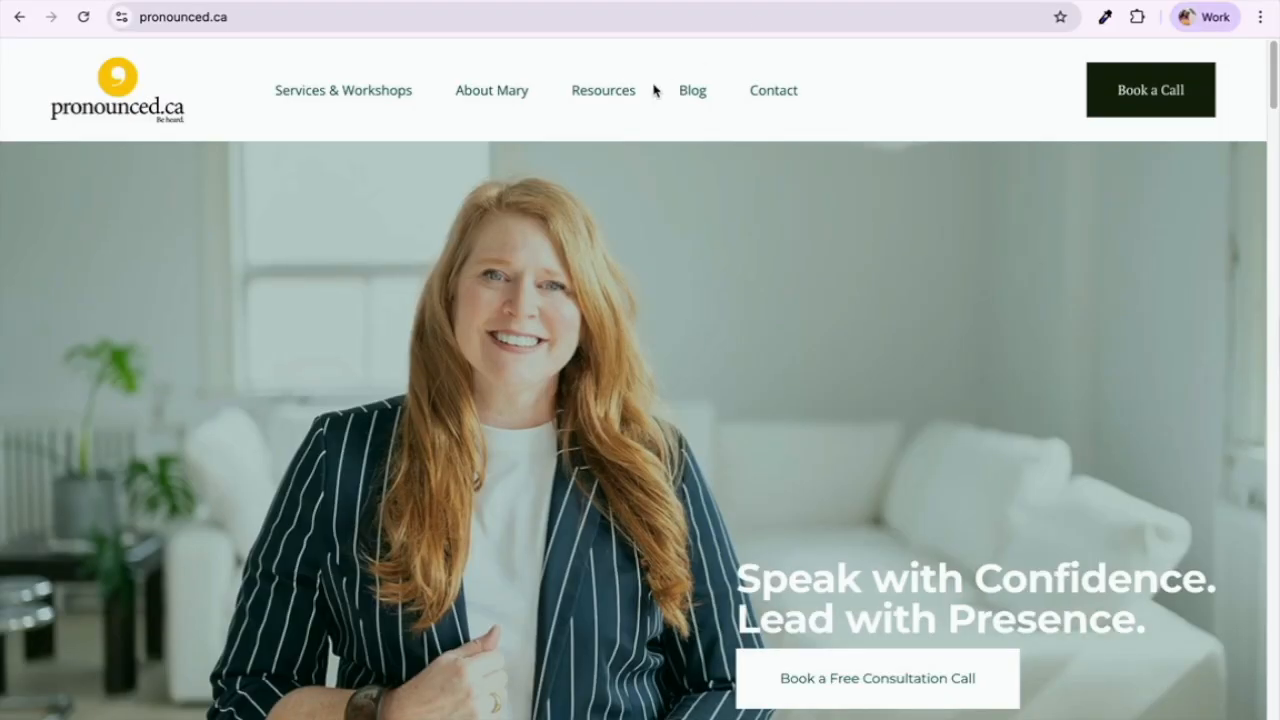
Step: Go to the site's Contact page and scroll through the live Contact Mary form
{"action": "left_click", "coordinate": [768, 102]}
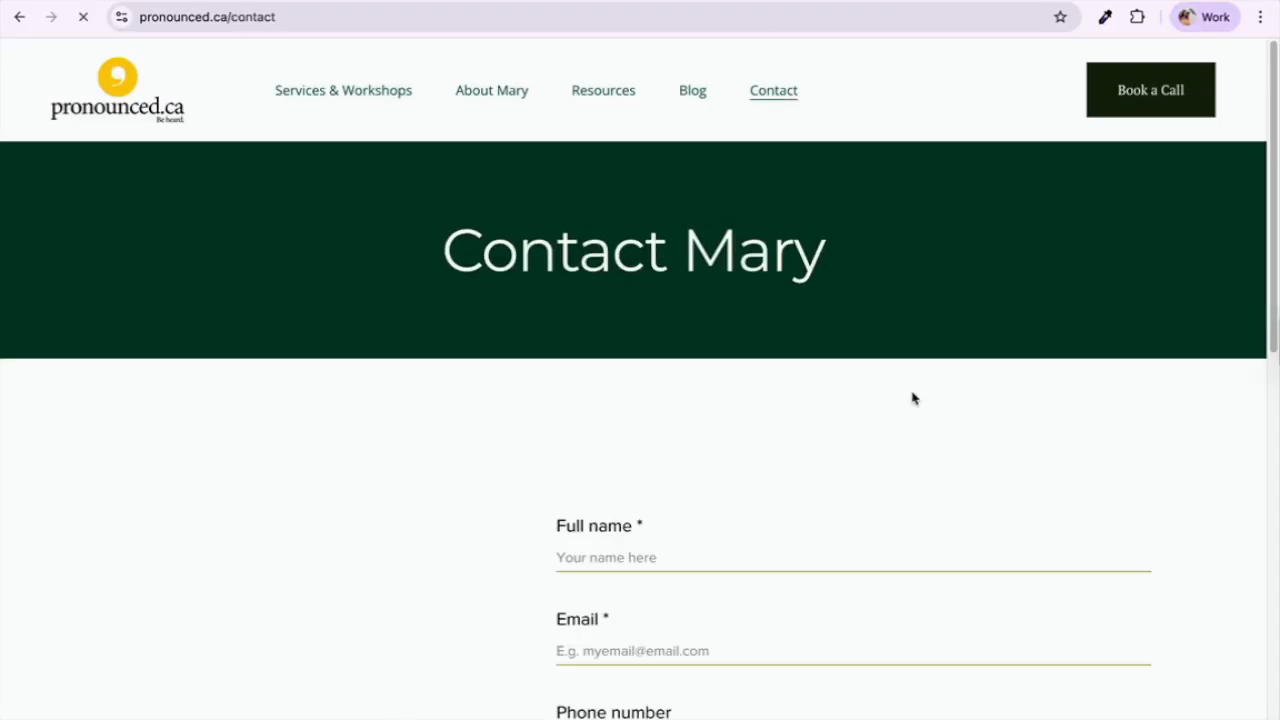
{"action": "scroll", "coordinate": [912, 398], "scroll_direction": "down", "scroll_amount": 8}
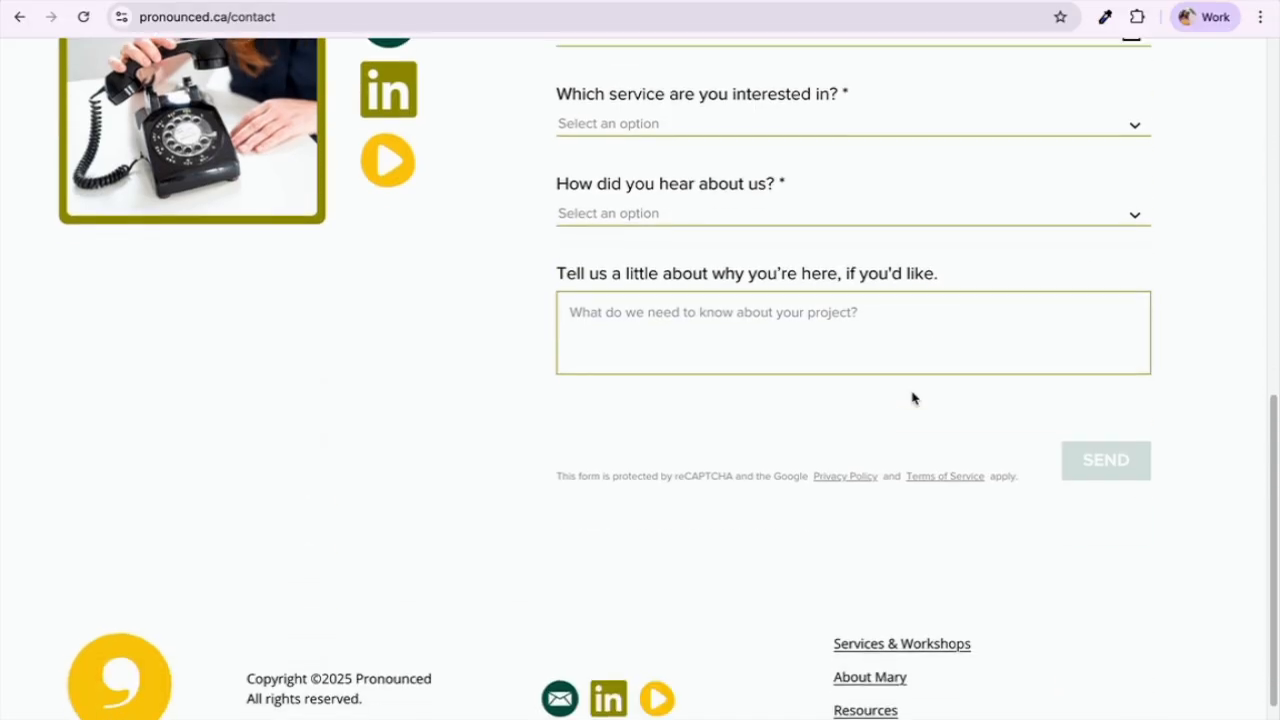
{"action": "scroll", "coordinate": [912, 398], "scroll_direction": "up", "scroll_amount": 4}
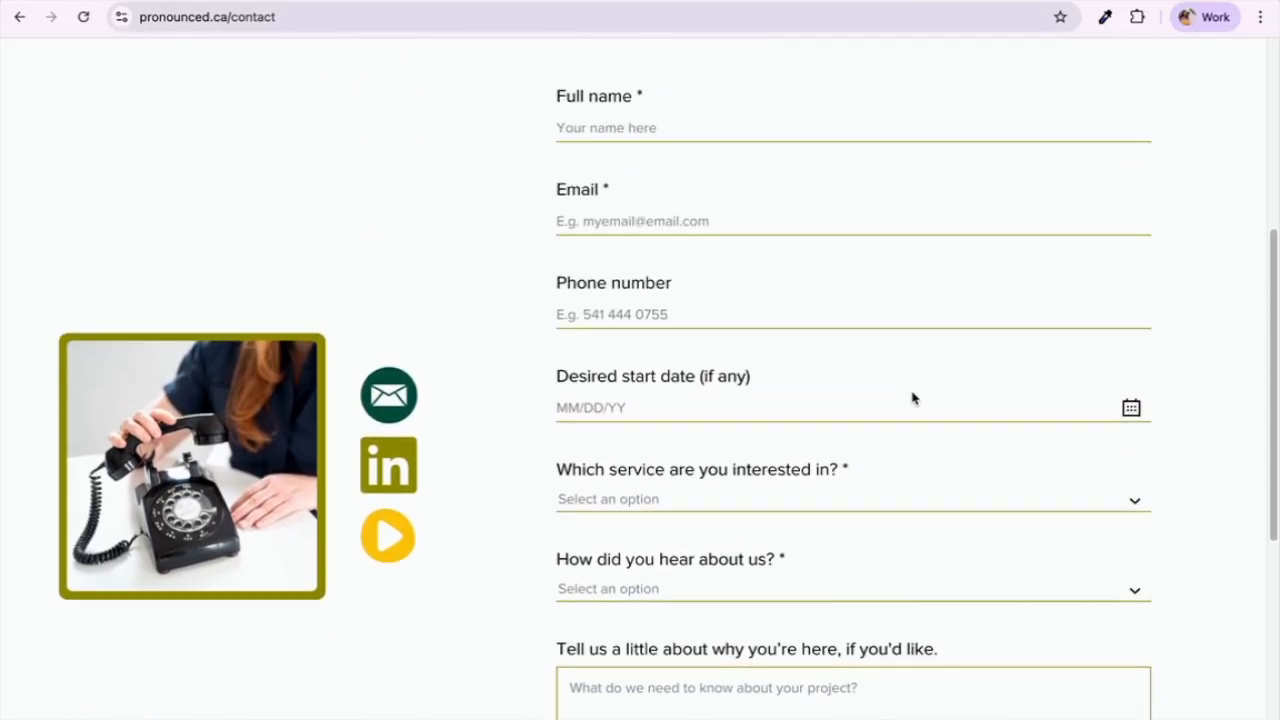
{"action": "scroll", "coordinate": [912, 398], "scroll_direction": "up", "scroll_amount": 2}
{"action": "scroll", "coordinate": [912, 398], "scroll_direction": "up", "scroll_amount": 2}
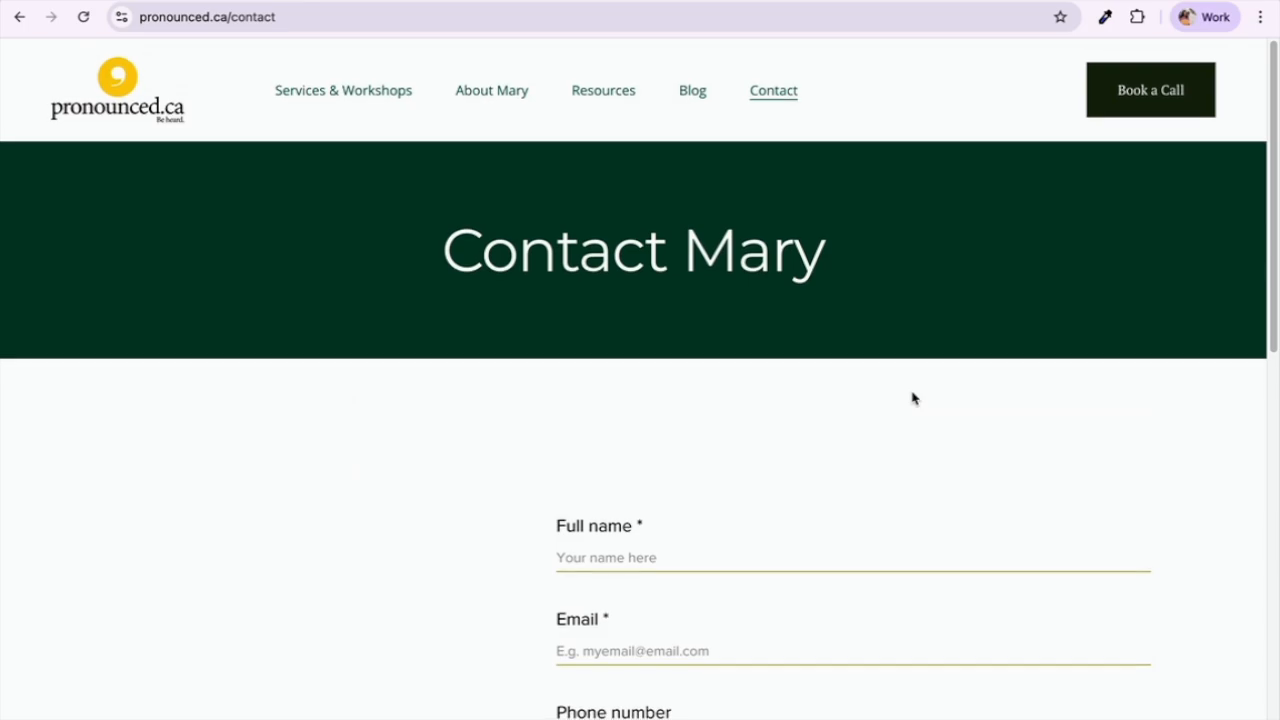
{"action": "scroll", "coordinate": [912, 398], "scroll_direction": "down", "scroll_amount": 2}
{"action": "scroll", "coordinate": [912, 398], "scroll_direction": "down", "scroll_amount": 2}
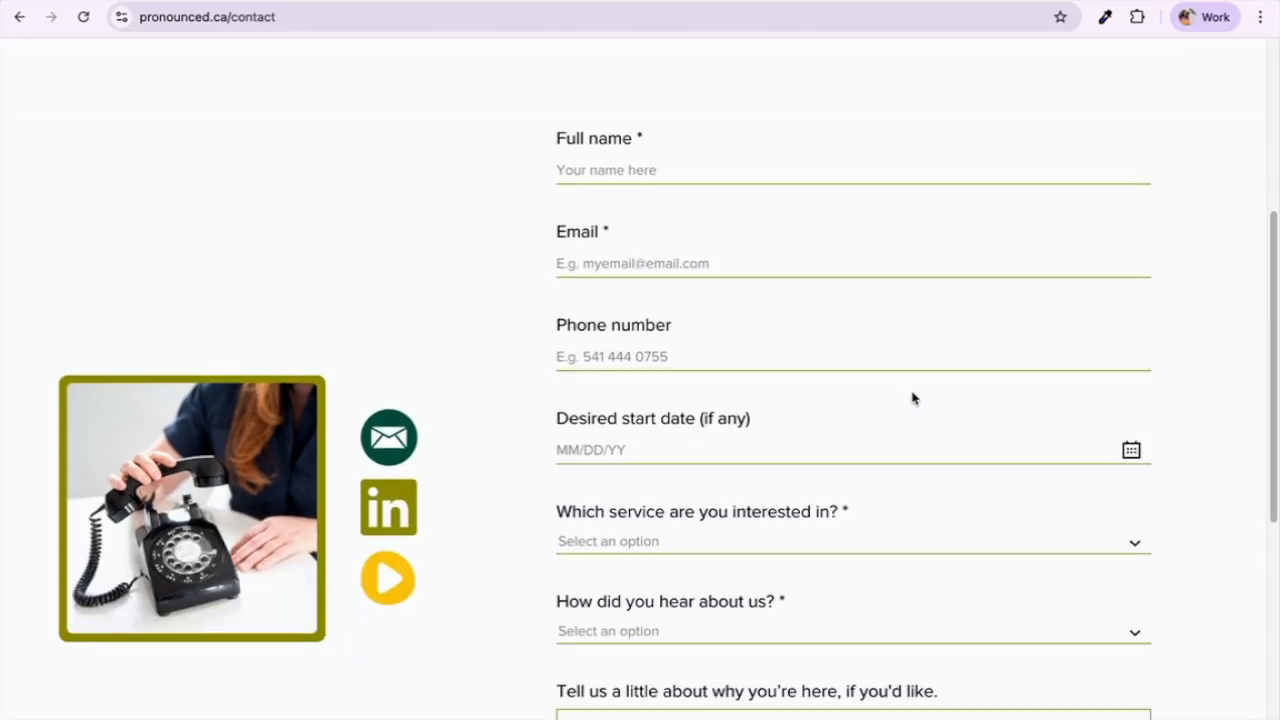
{"action": "scroll", "coordinate": [912, 398], "scroll_direction": "down", "scroll_amount": 1}
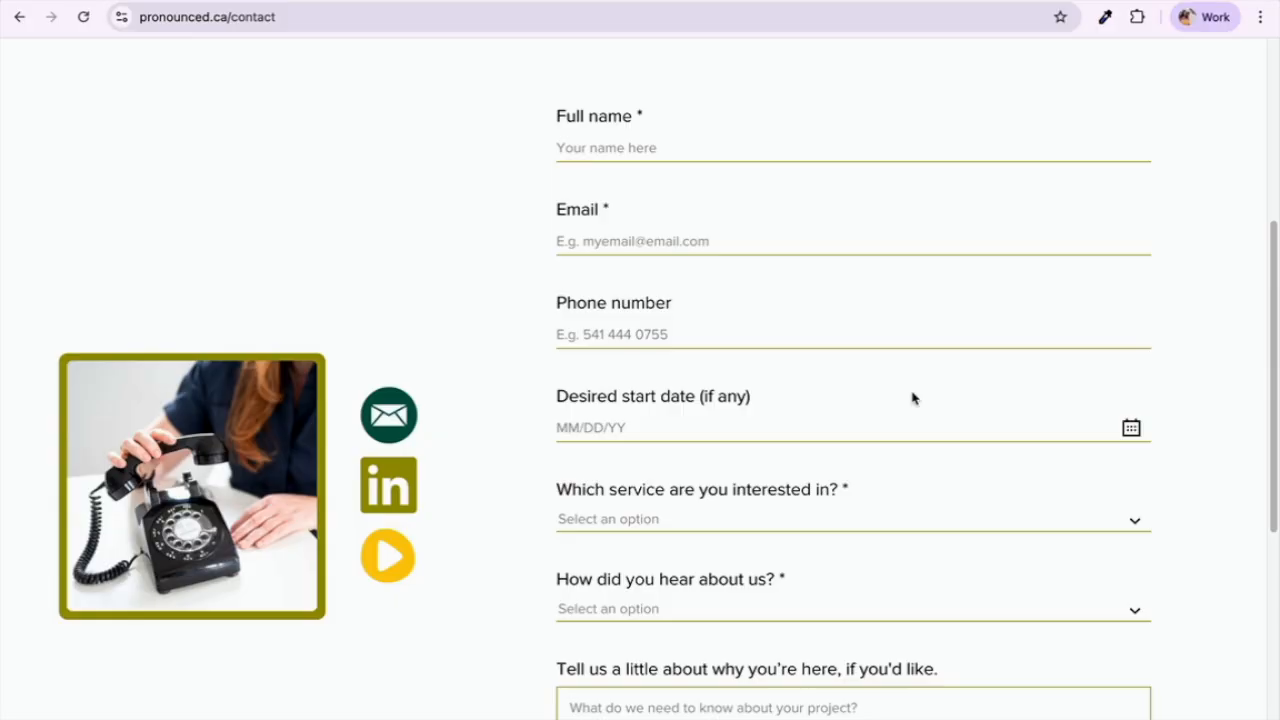
{"action": "scroll", "coordinate": [912, 398], "scroll_direction": "down", "scroll_amount": 3}
{"action": "scroll", "coordinate": [912, 398], "scroll_direction": "up", "scroll_amount": 2}
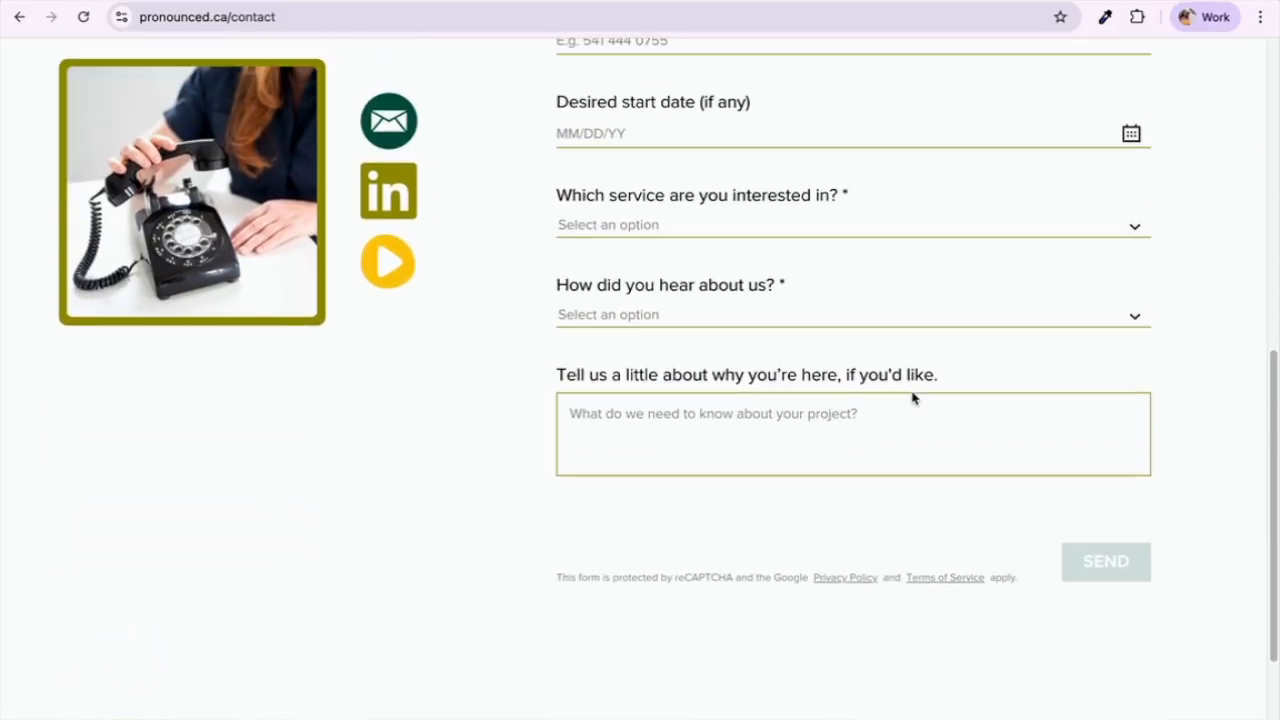
{"action": "scroll", "coordinate": [912, 398], "scroll_direction": "up", "scroll_amount": 5}
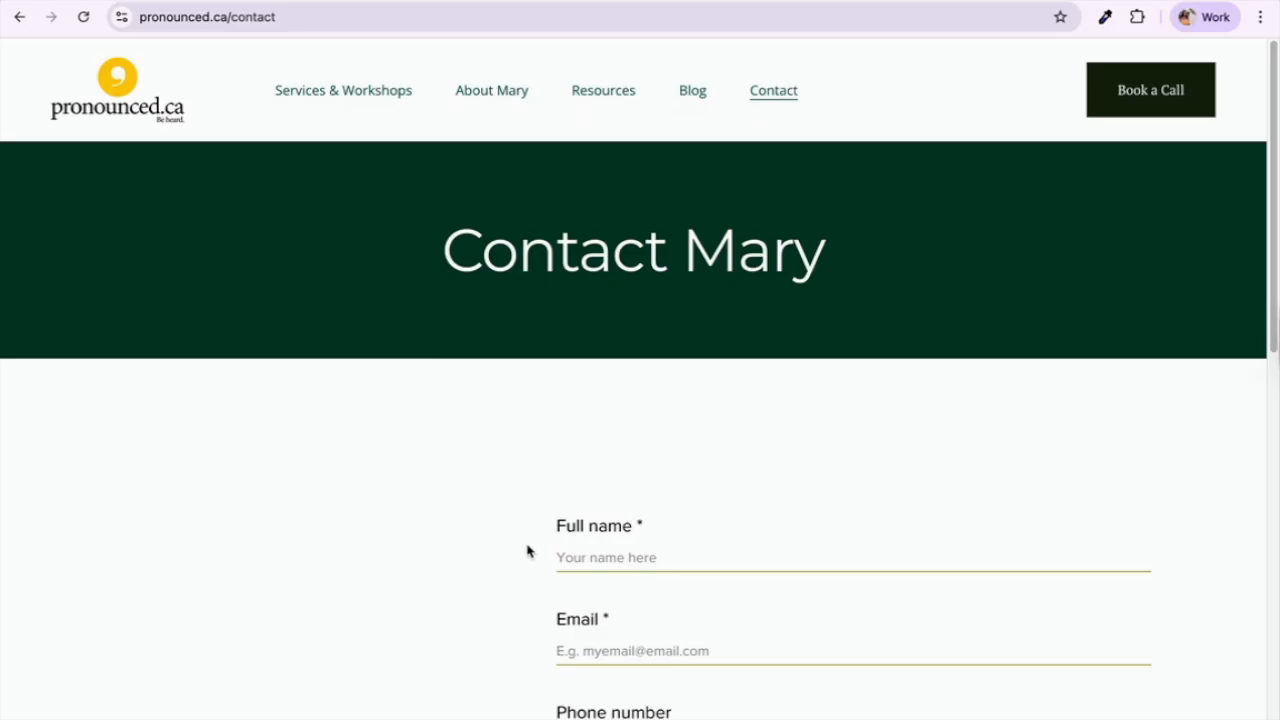
{"action": "scroll", "coordinate": [489, 568], "scroll_direction": "down", "scroll_amount": 5}
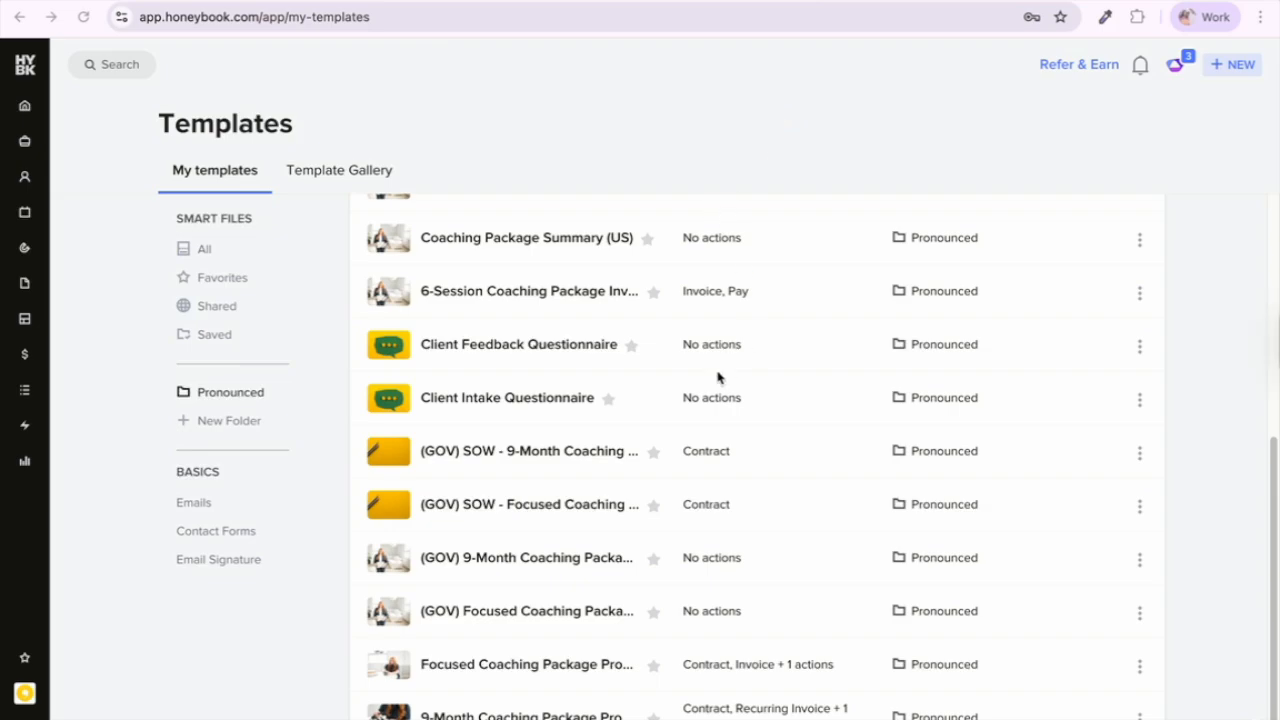
Step: Return to the Google Drive HoneyBook Build folder tab and clear the file selection
{"action": "scroll", "coordinate": [780, 388], "scroll_direction": "up", "scroll_amount": 5}
{"action": "scroll", "coordinate": [780, 388], "scroll_direction": "down", "scroll_amount": 5}
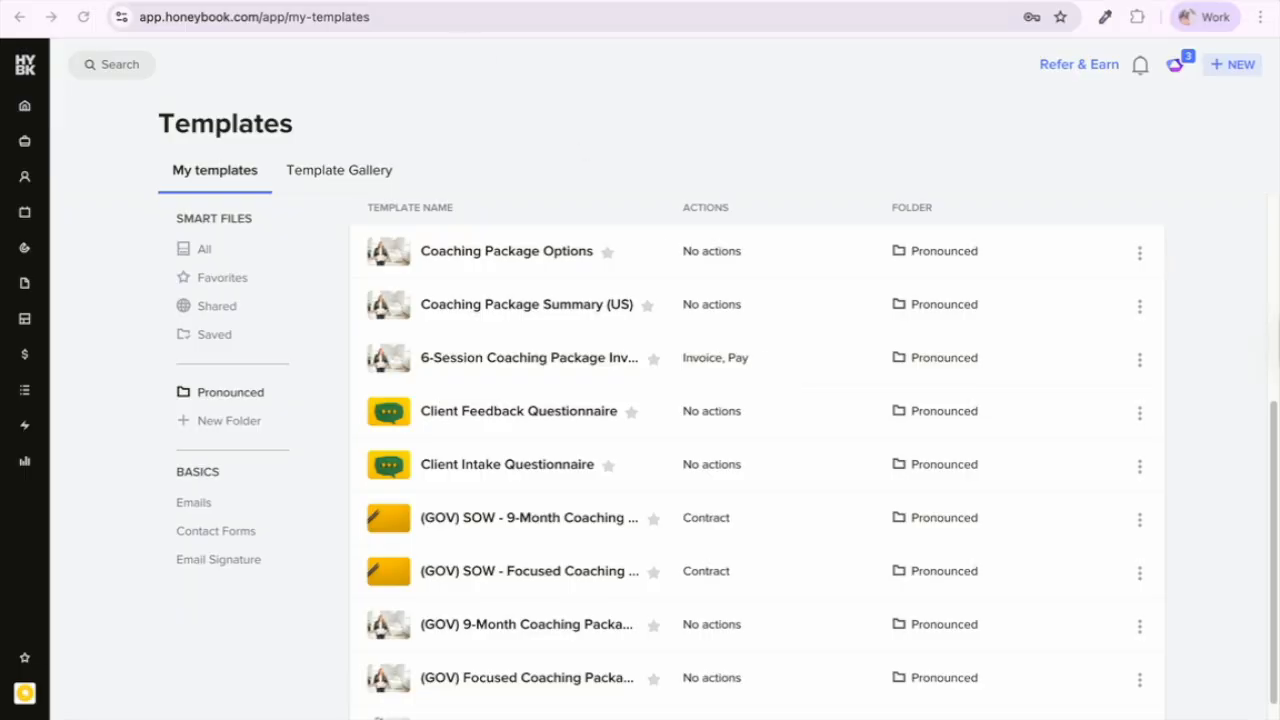
{"action": "key", "text": "ctrl+Tab"}
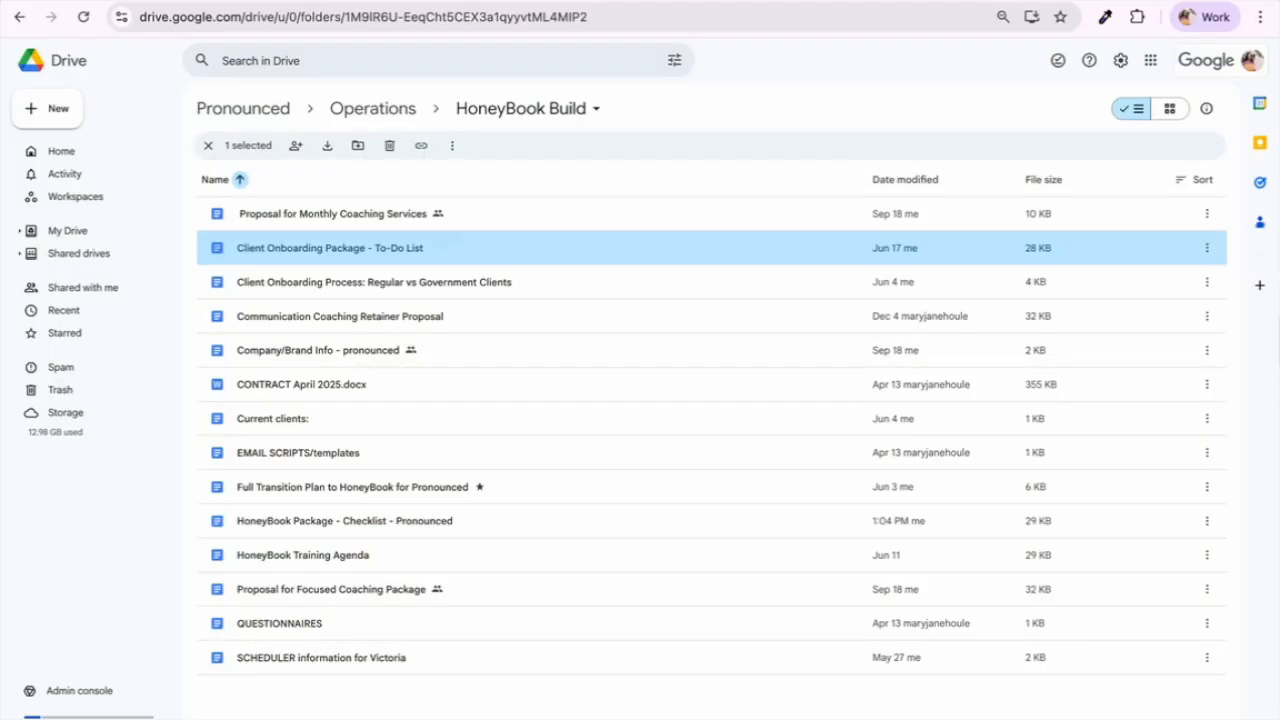
{"action": "left_click", "coordinate": [416, 695]}
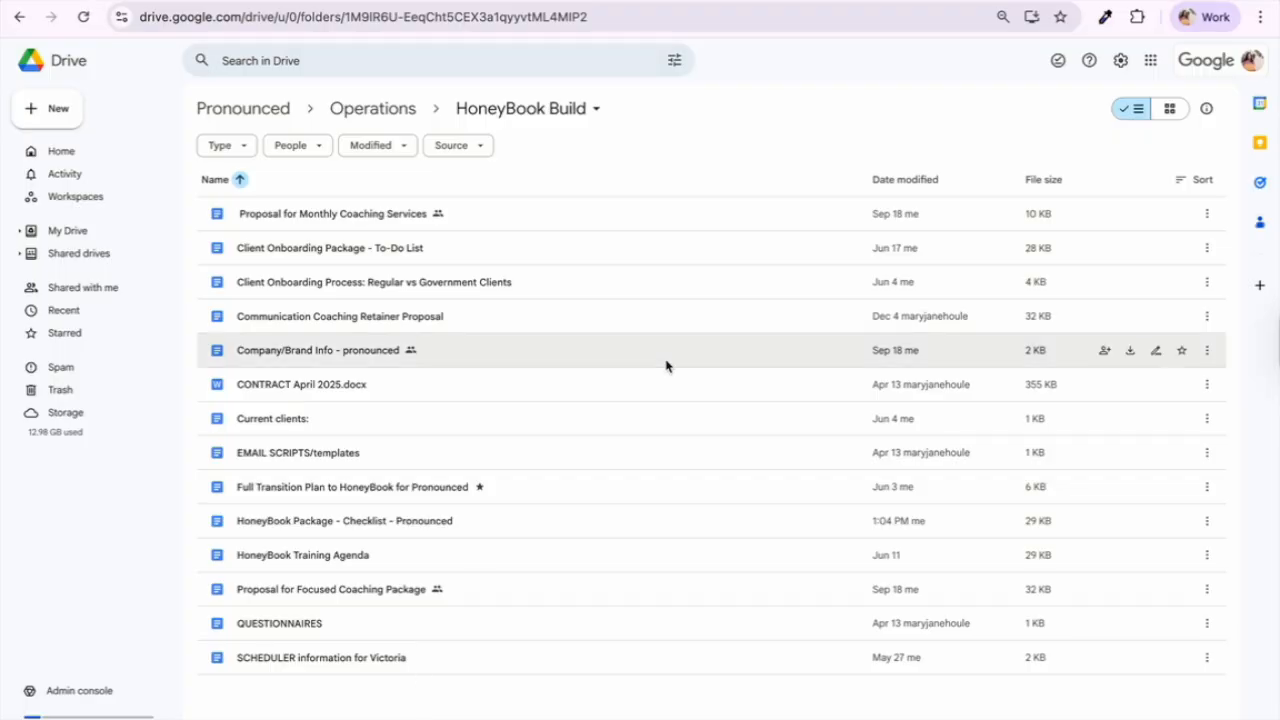
Step: Back in HoneyBook's My templates list, open the 9-Month Coaching Package Proposal in the flow editor
{"action": "left_click", "coordinate": [215, 1]}
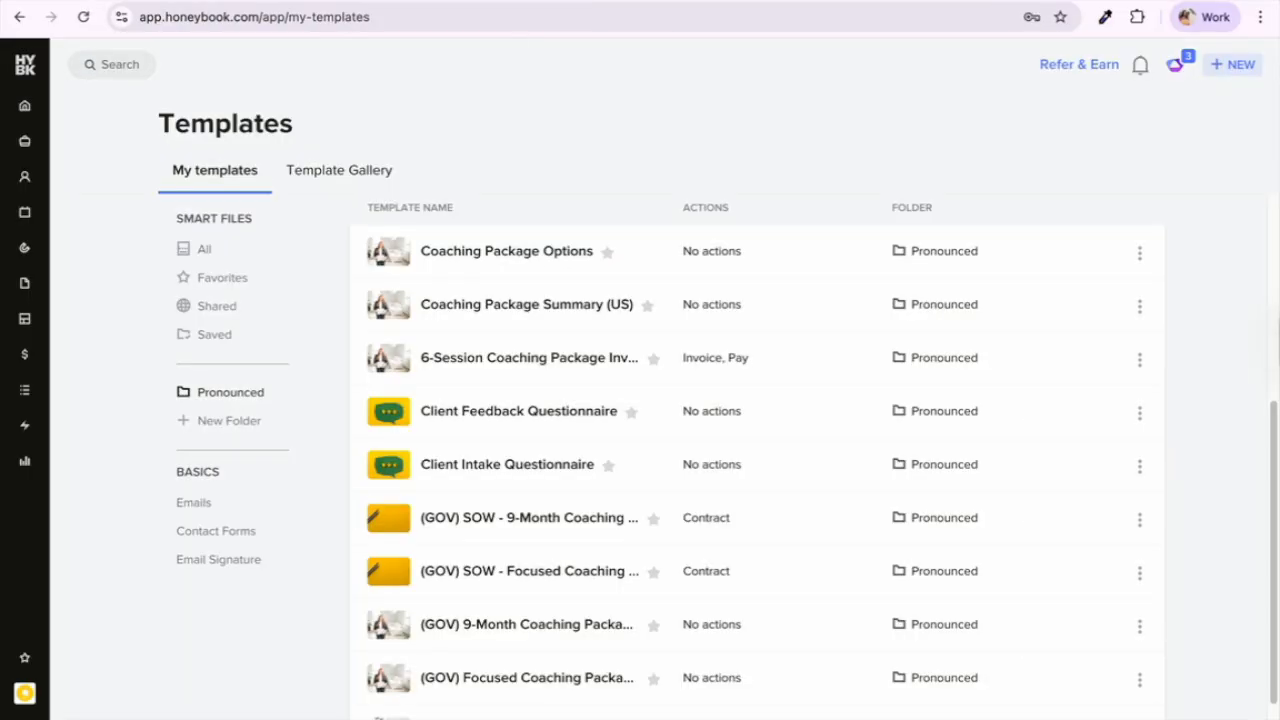
{"action": "scroll", "coordinate": [626, 332], "scroll_direction": "up", "scroll_amount": 4}
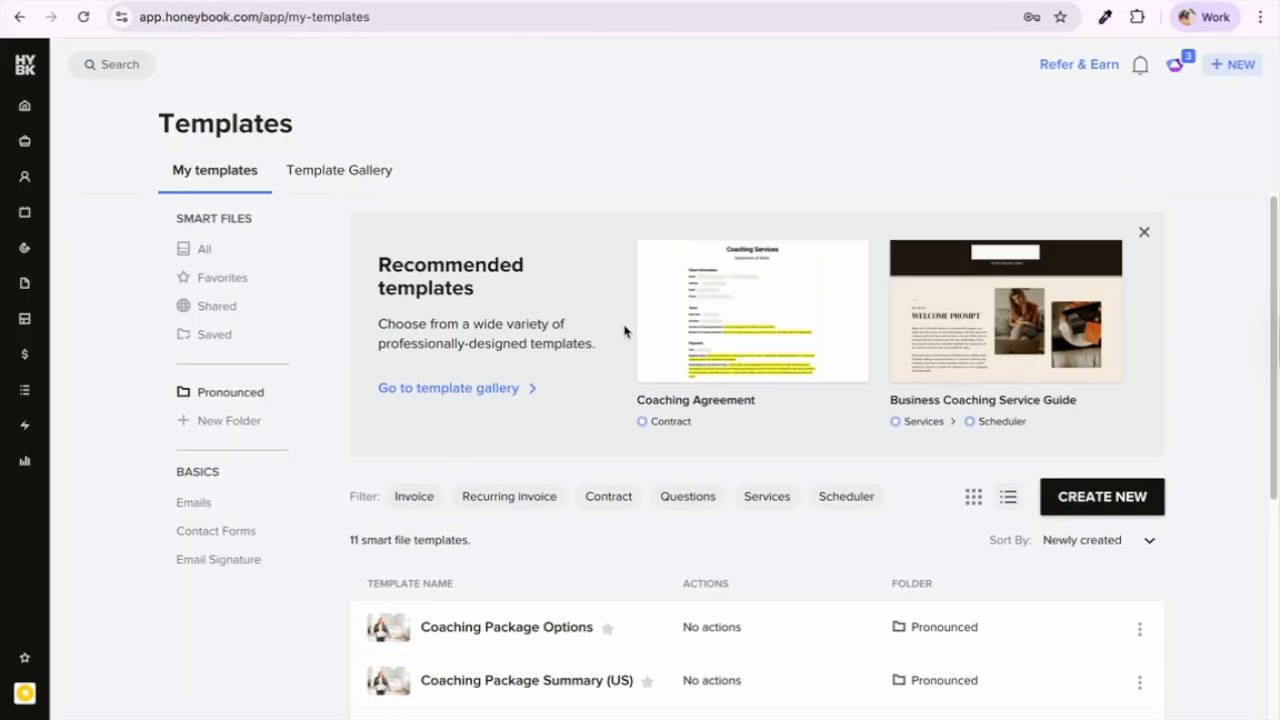
{"action": "scroll", "coordinate": [626, 332], "scroll_direction": "down", "scroll_amount": 4}
{"action": "scroll", "coordinate": [626, 332], "scroll_direction": "up", "scroll_amount": 1}
{"action": "scroll", "coordinate": [626, 332], "scroll_direction": "down", "scroll_amount": 1}
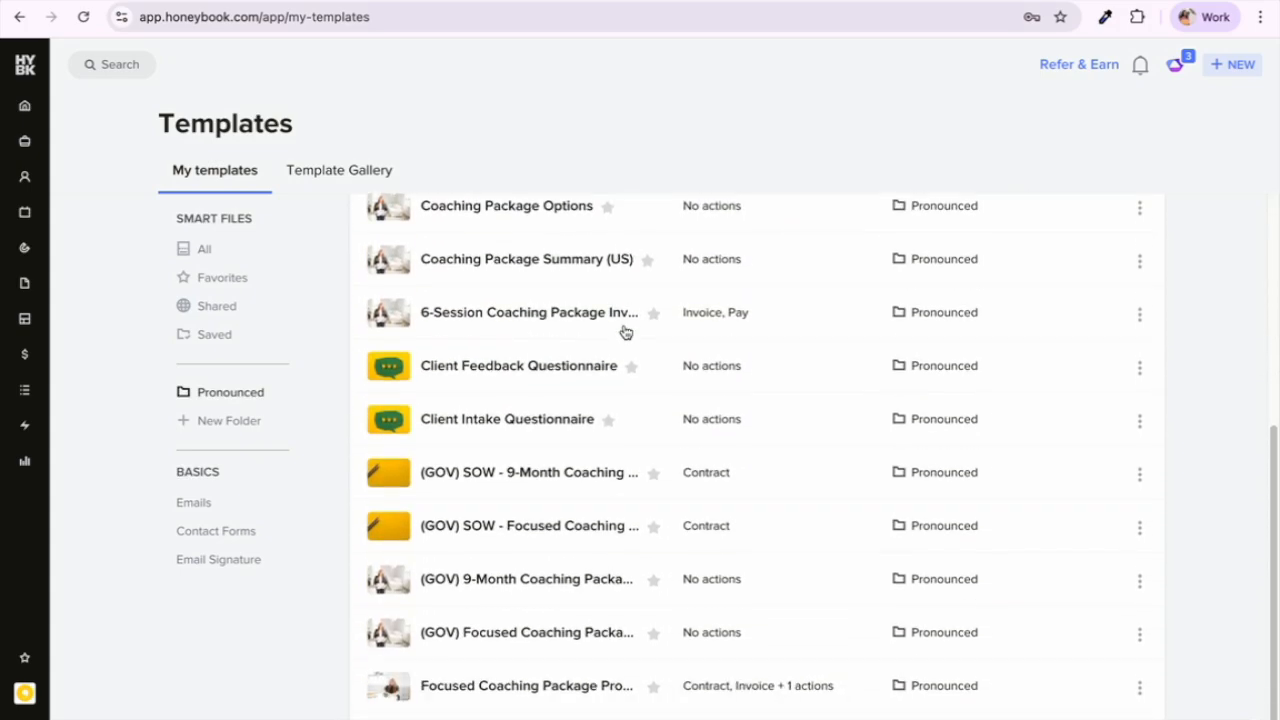
{"action": "scroll", "coordinate": [626, 329], "scroll_direction": "up", "scroll_amount": 1}
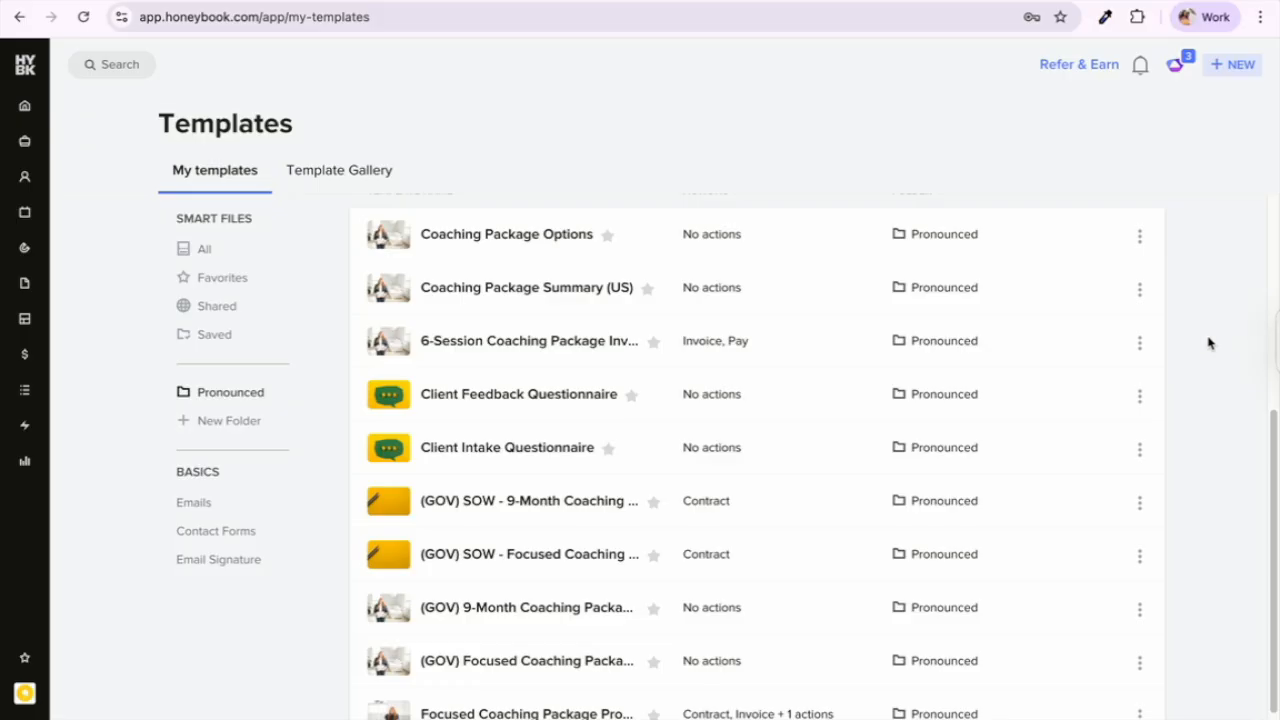
{"action": "scroll", "coordinate": [1208, 343], "scroll_direction": "down", "scroll_amount": 1}
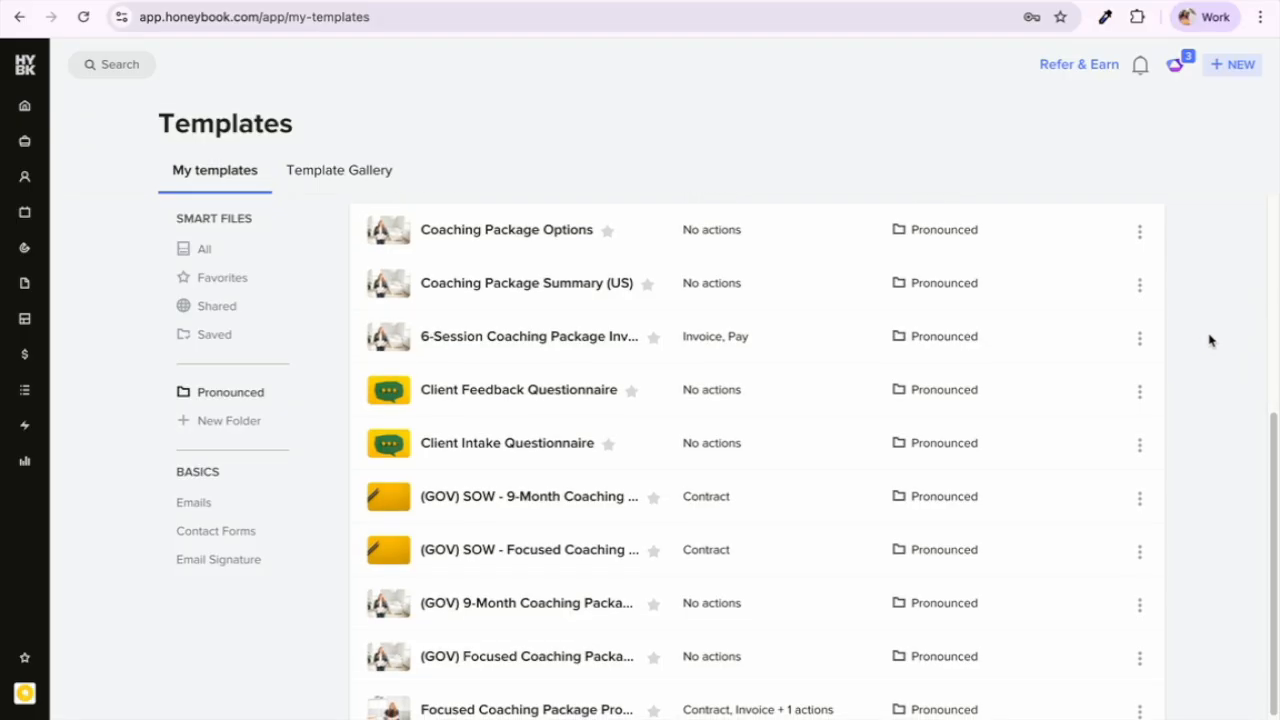
{"action": "scroll", "coordinate": [1167, 421], "scroll_direction": "down", "scroll_amount": 1}
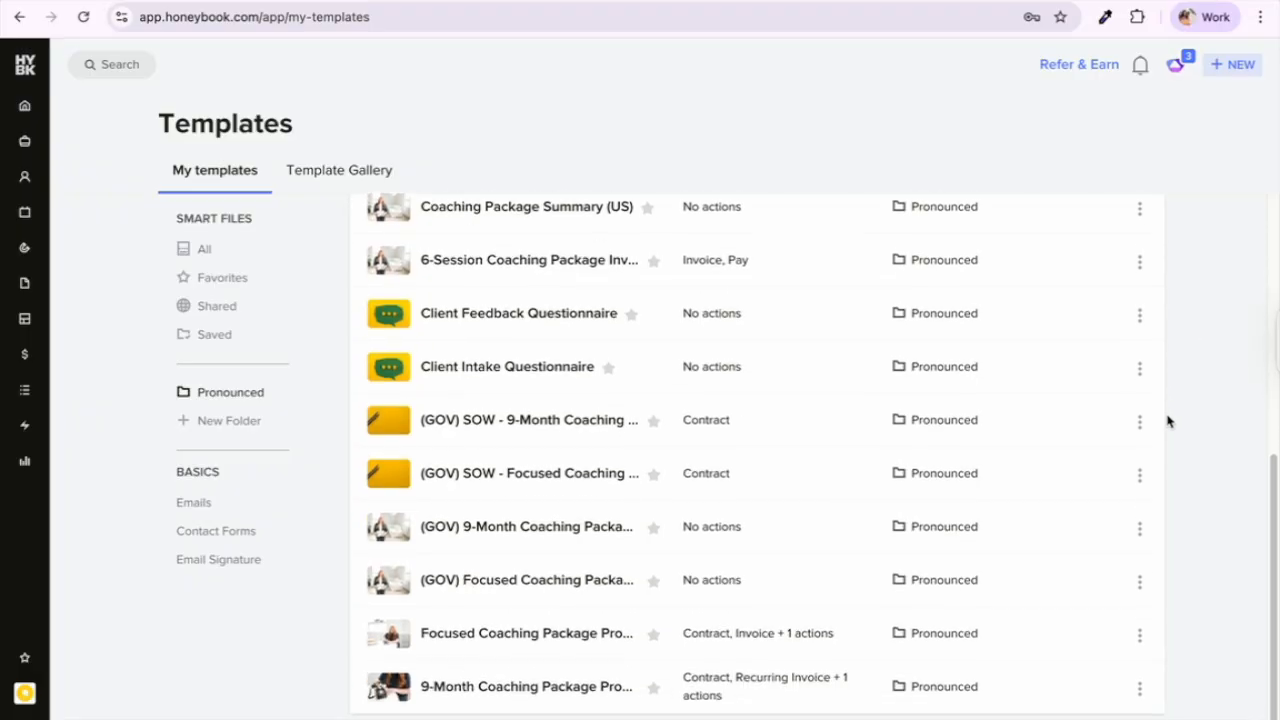
{"action": "scroll", "coordinate": [1167, 421], "scroll_direction": "up", "scroll_amount": 1}
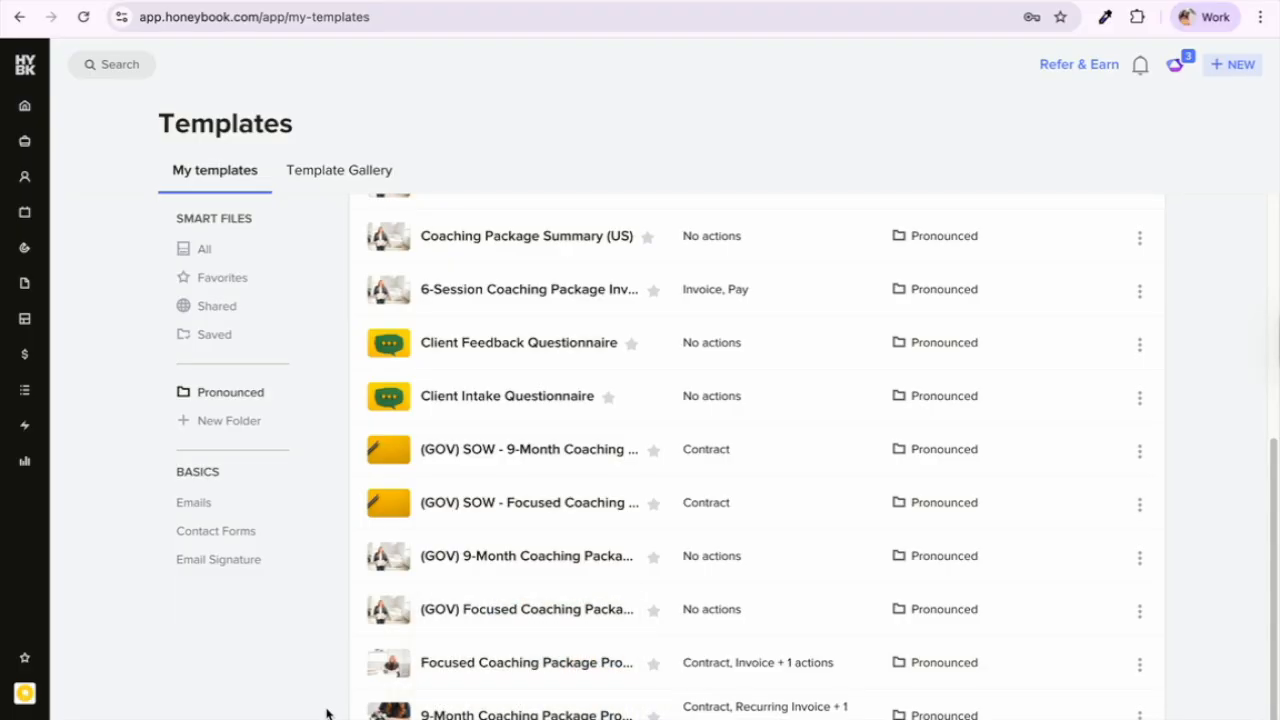
{"action": "scroll", "coordinate": [328, 711], "scroll_direction": "down", "scroll_amount": 1}
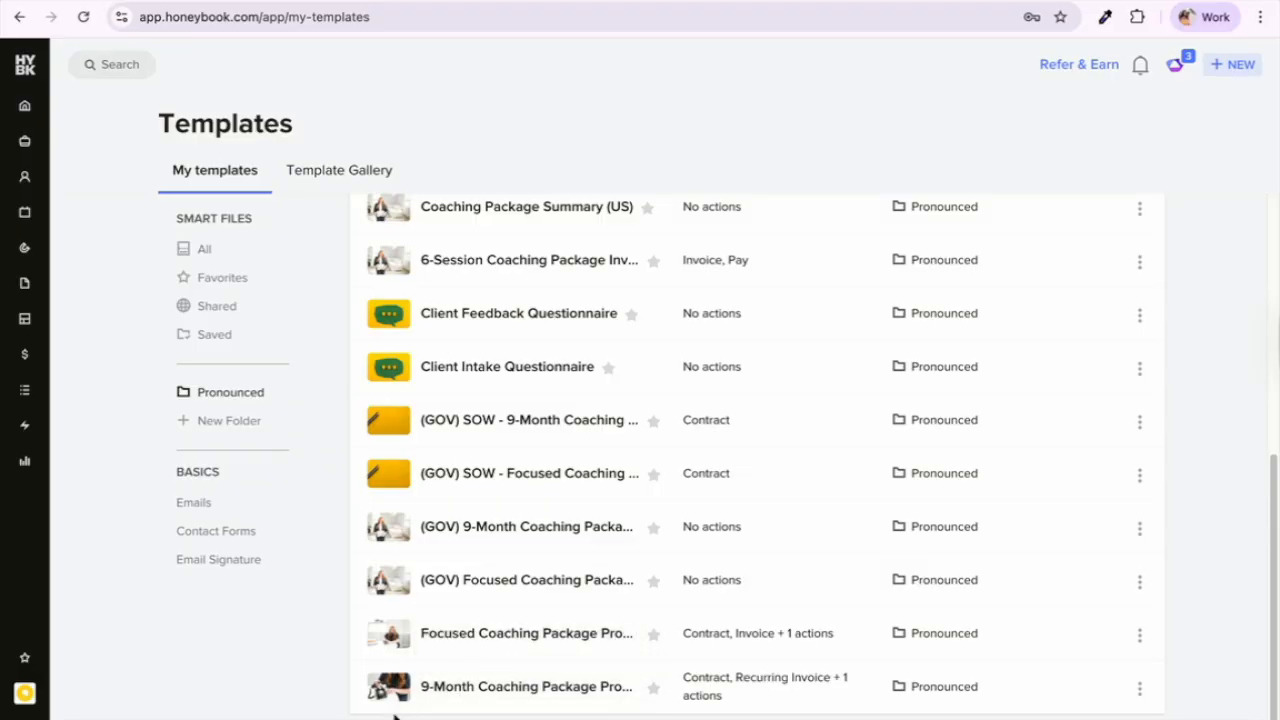
{"action": "left_click", "coordinate": [455, 689]}
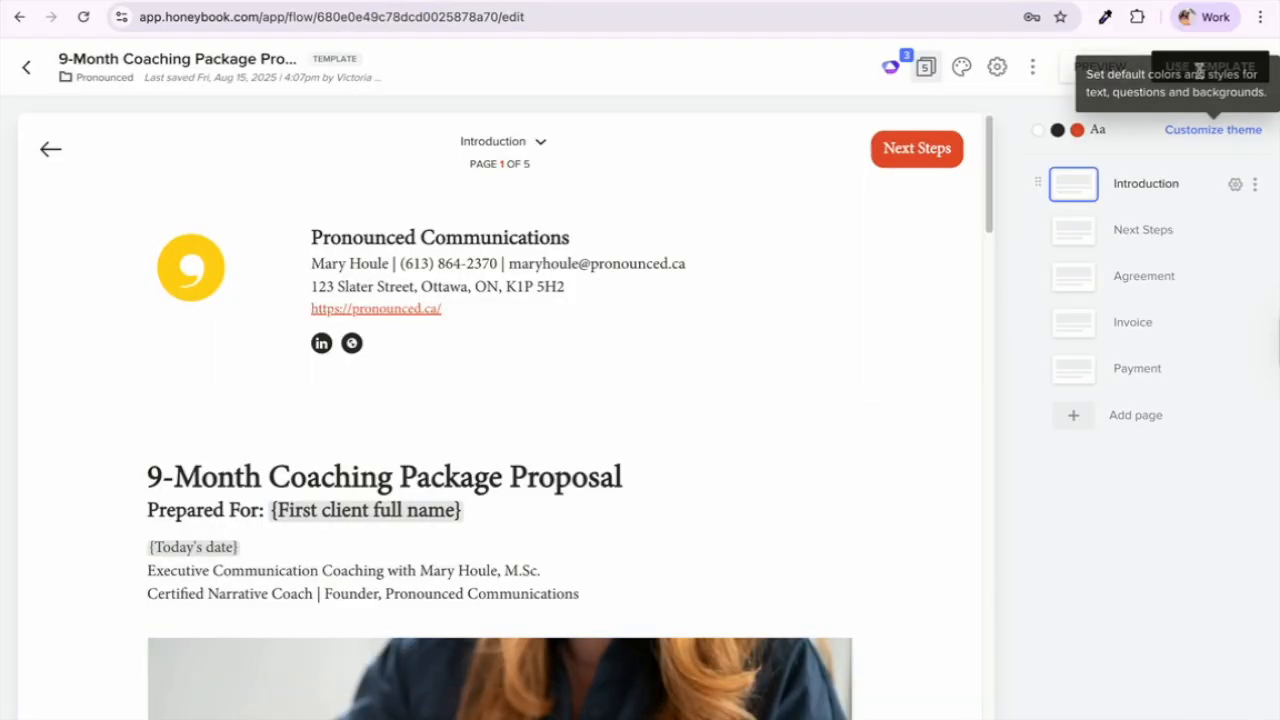
{"action": "left_click", "coordinate": [1088, 72]}
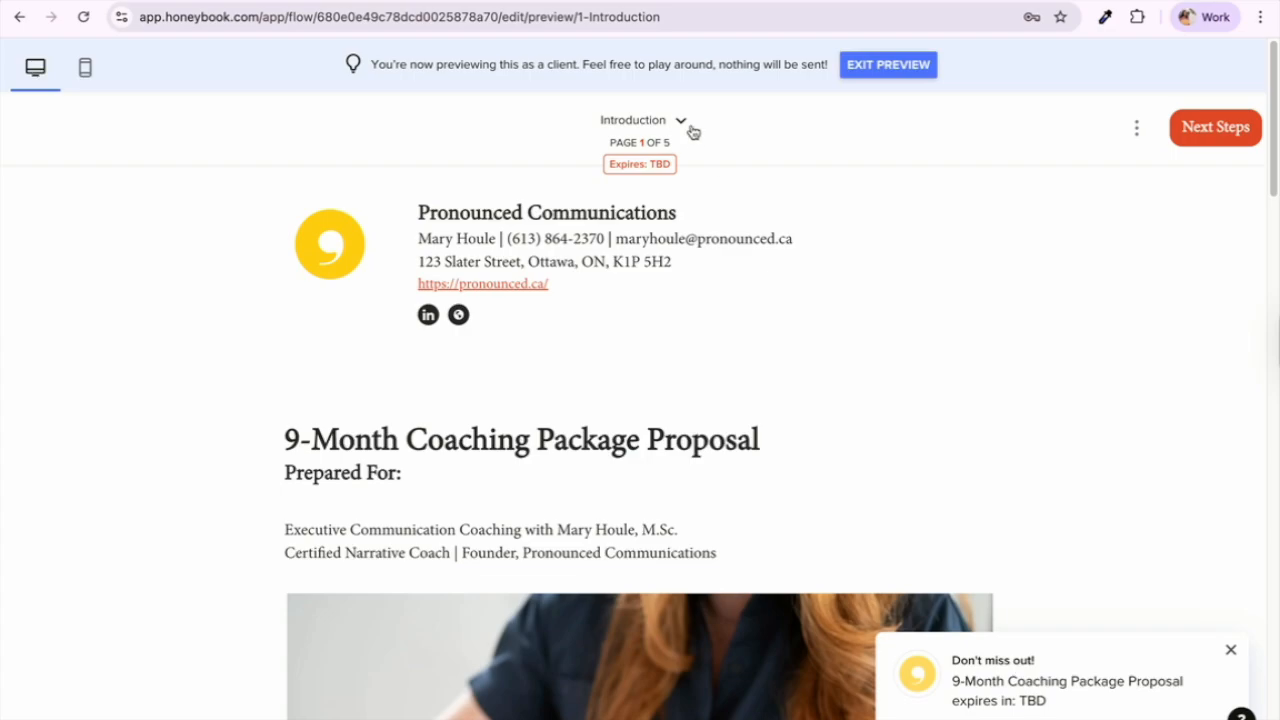
{"action": "scroll", "coordinate": [772, 348], "scroll_direction": "down", "scroll_amount": 1}
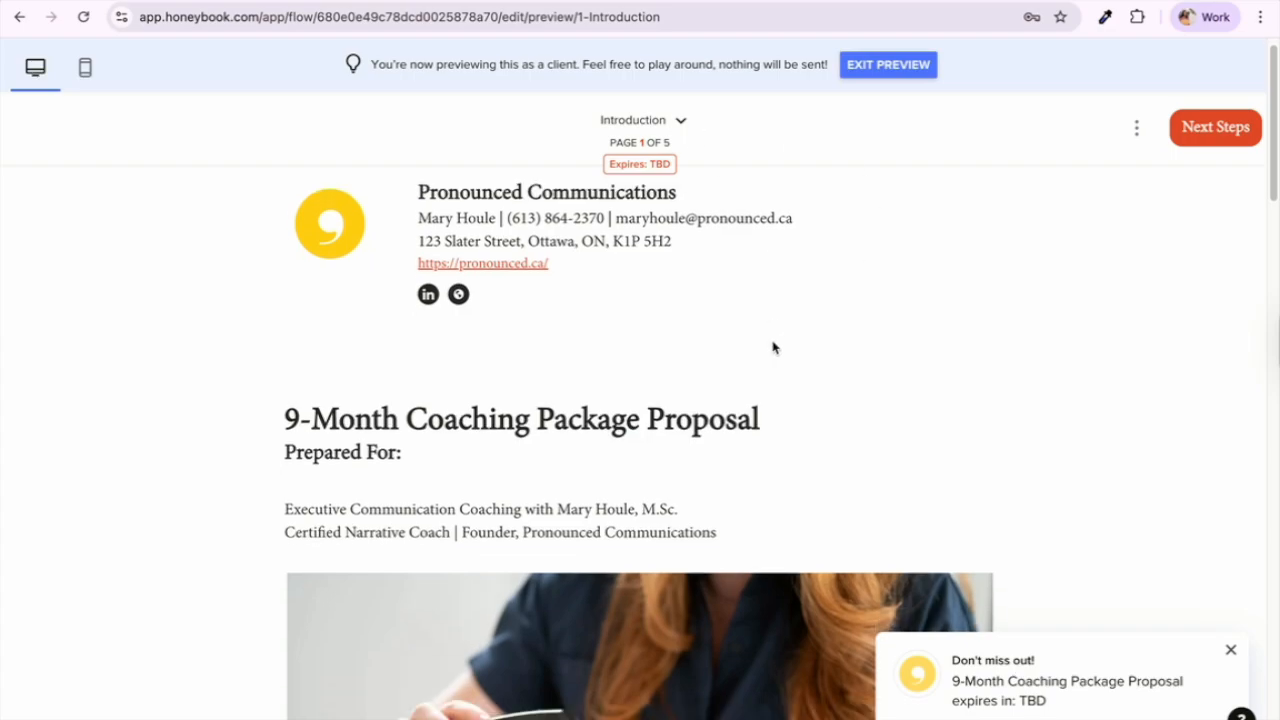
{"action": "scroll", "coordinate": [772, 348], "scroll_direction": "down", "scroll_amount": 1}
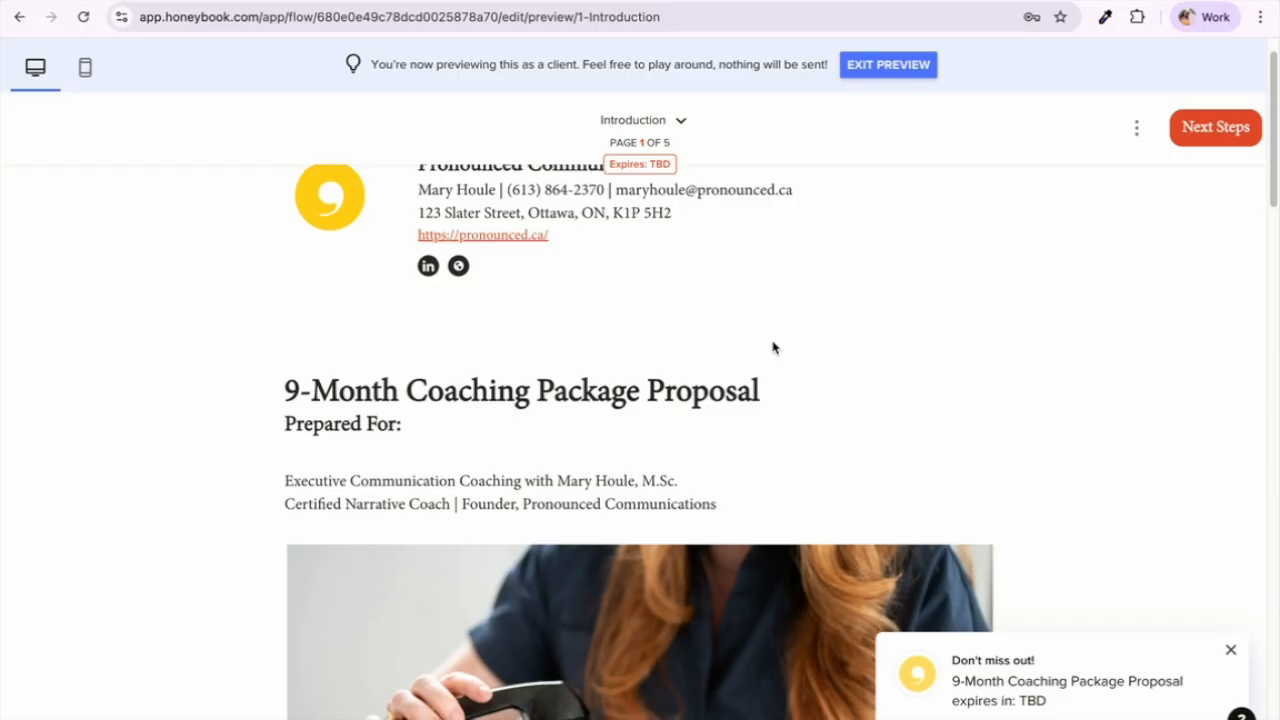
{"action": "scroll", "coordinate": [772, 348], "scroll_direction": "up", "scroll_amount": 1}
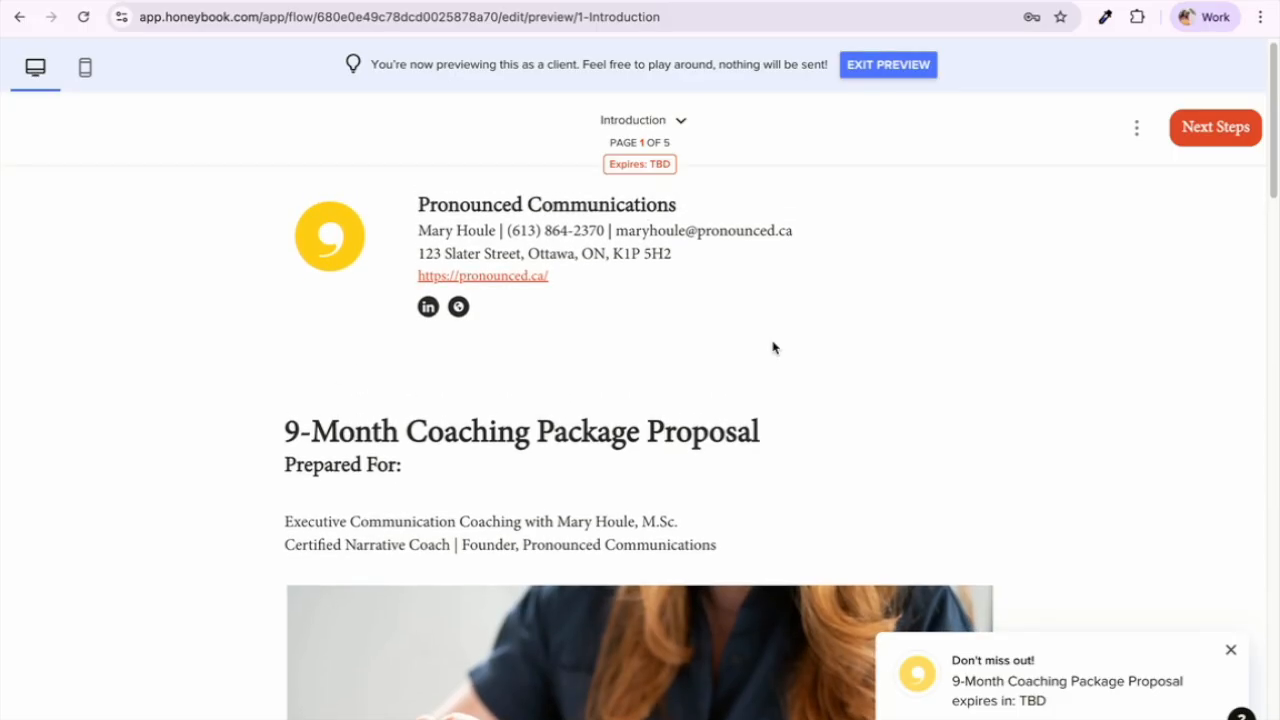
{"action": "scroll", "coordinate": [776, 312], "scroll_direction": "down", "scroll_amount": 3}
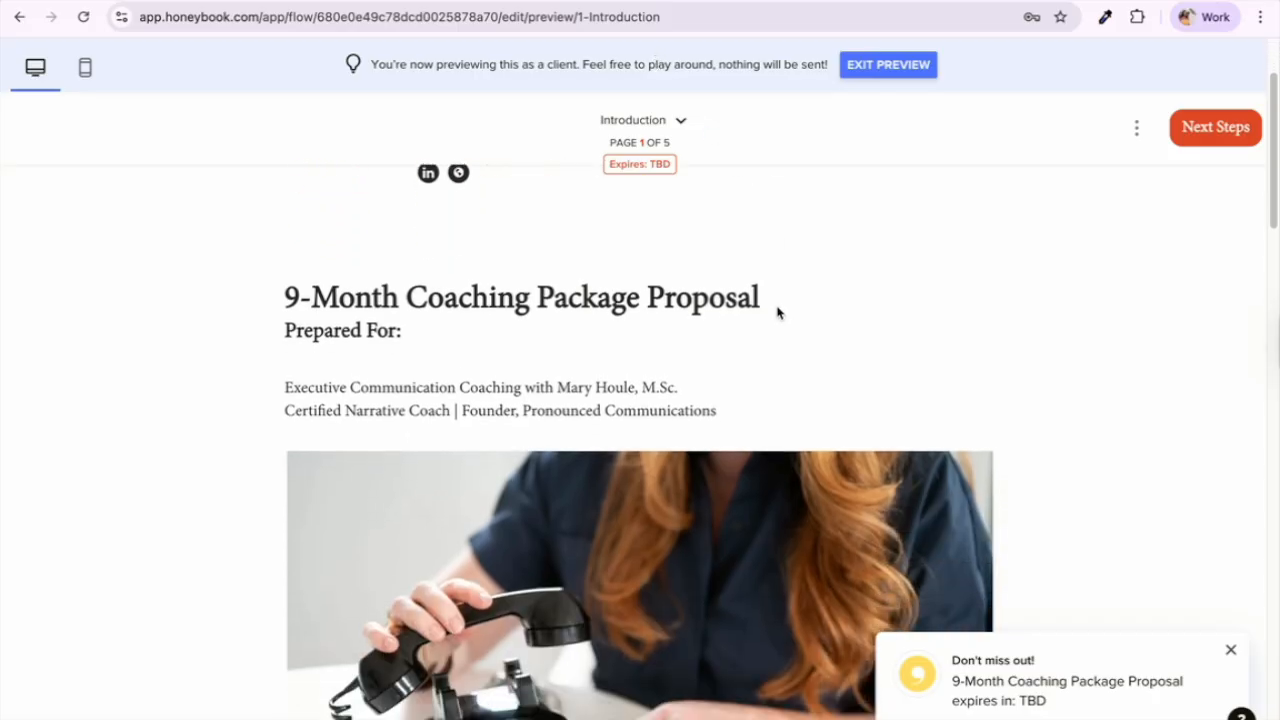
{"action": "scroll", "coordinate": [778, 313], "scroll_direction": "down", "scroll_amount": 1}
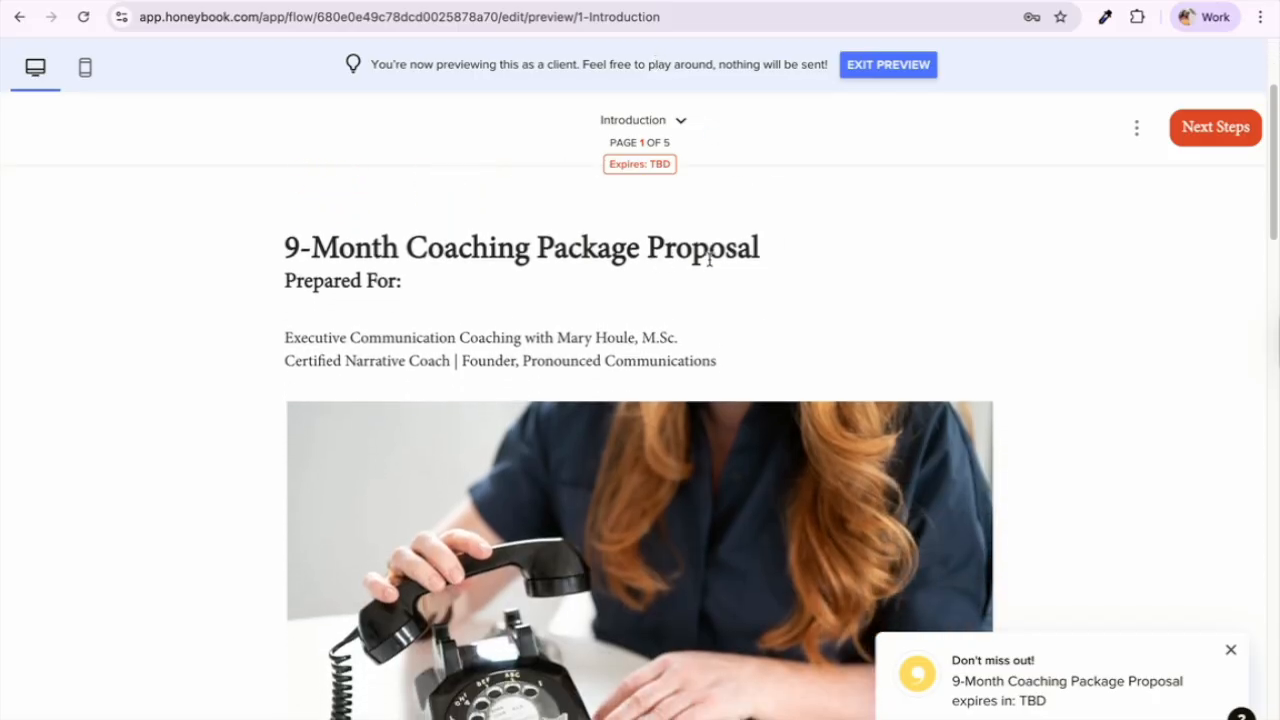
{"action": "left_click", "coordinate": [911, 70]}
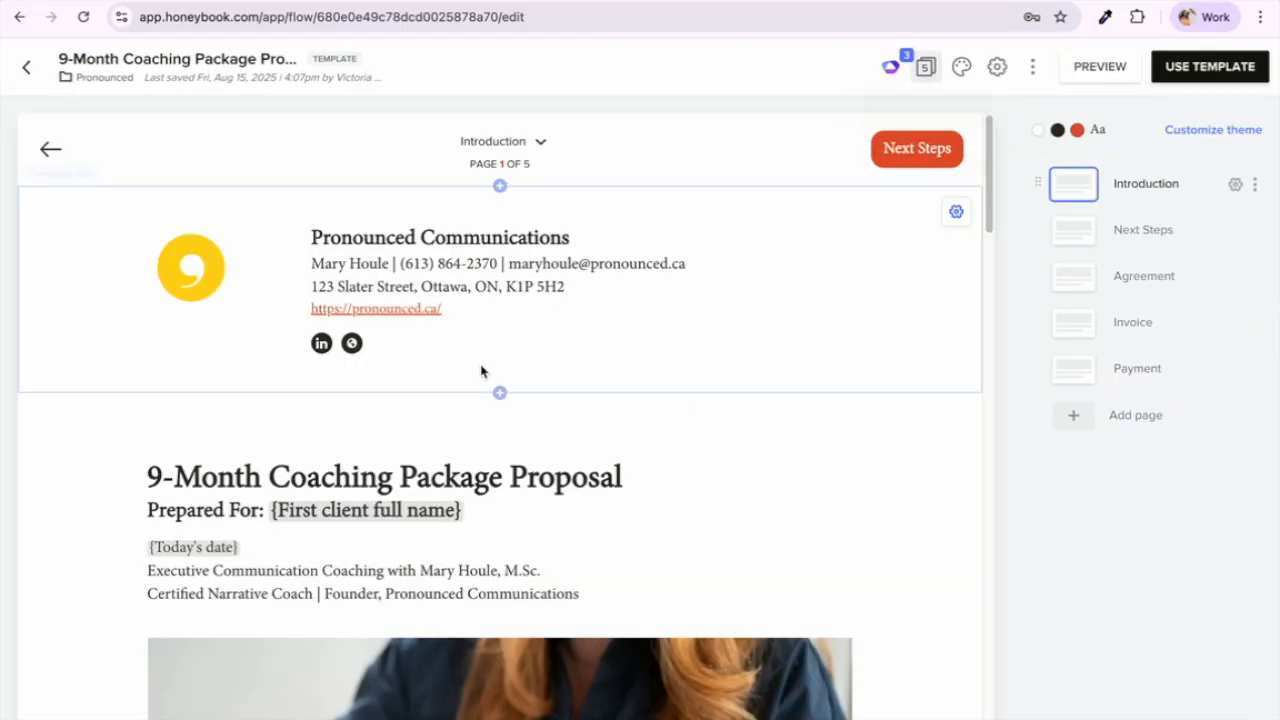
Step: Inspect the proposal title block's smart fields and the title section's settings, closing both panels
{"action": "scroll", "coordinate": [481, 371], "scroll_direction": "down", "scroll_amount": 2}
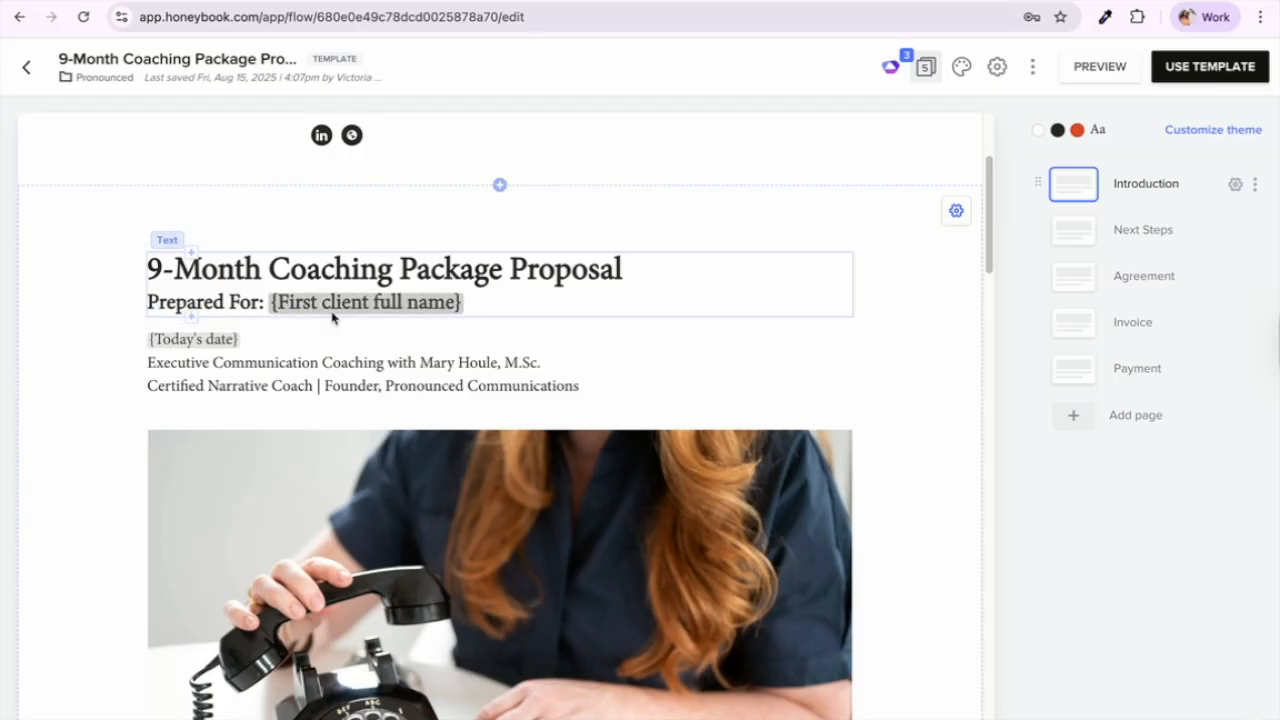
{"action": "left_click", "coordinate": [332, 318]}
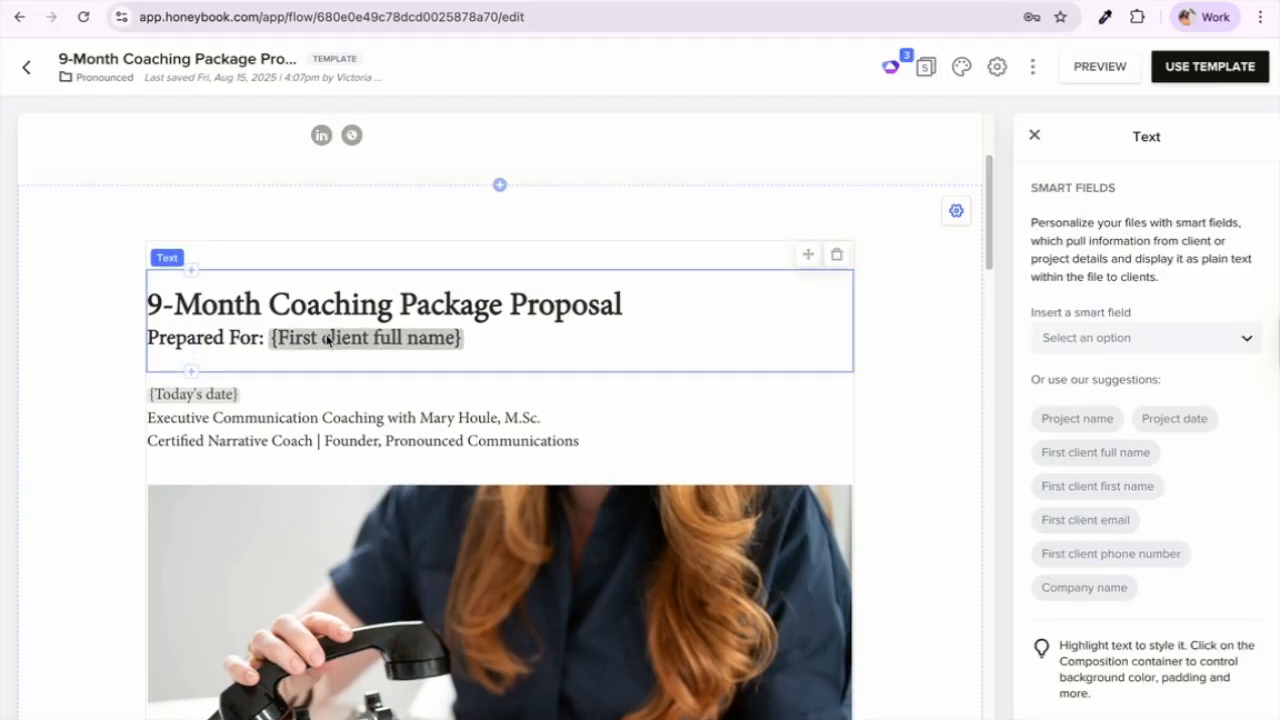
{"action": "left_click", "coordinate": [1036, 135]}
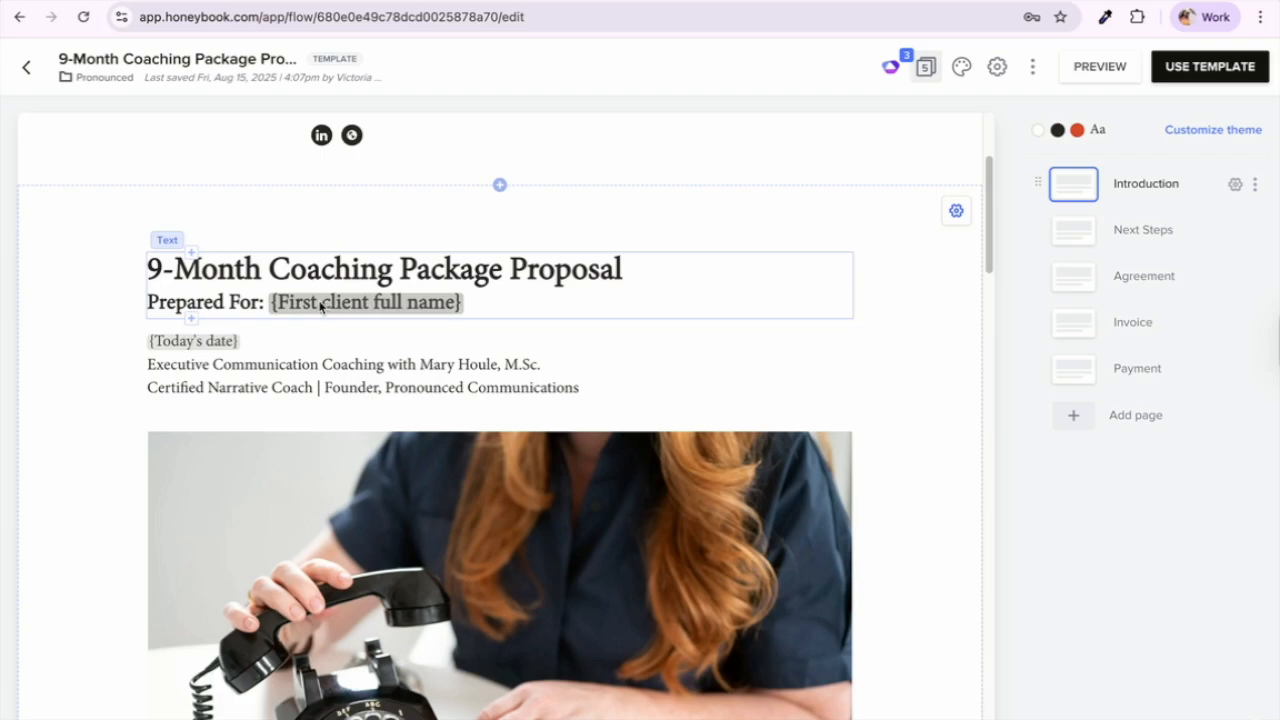
{"action": "left_click", "coordinate": [915, 400]}
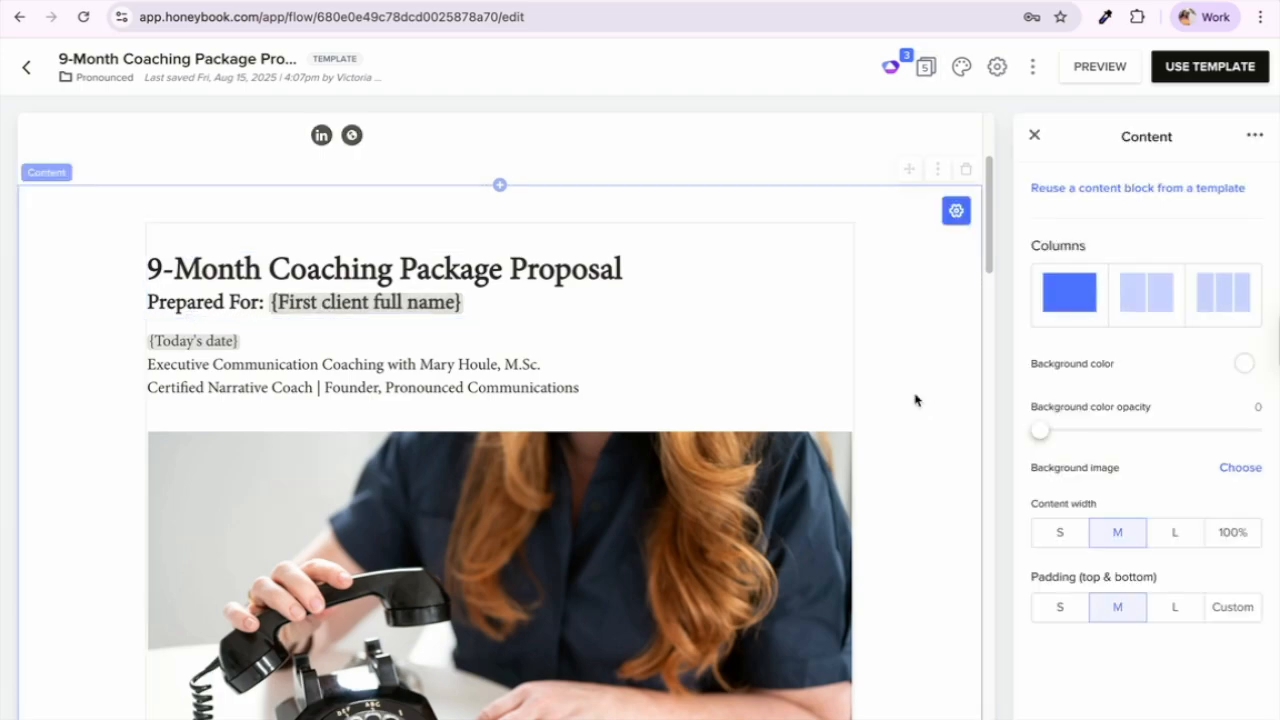
{"action": "left_click", "coordinate": [1036, 139]}
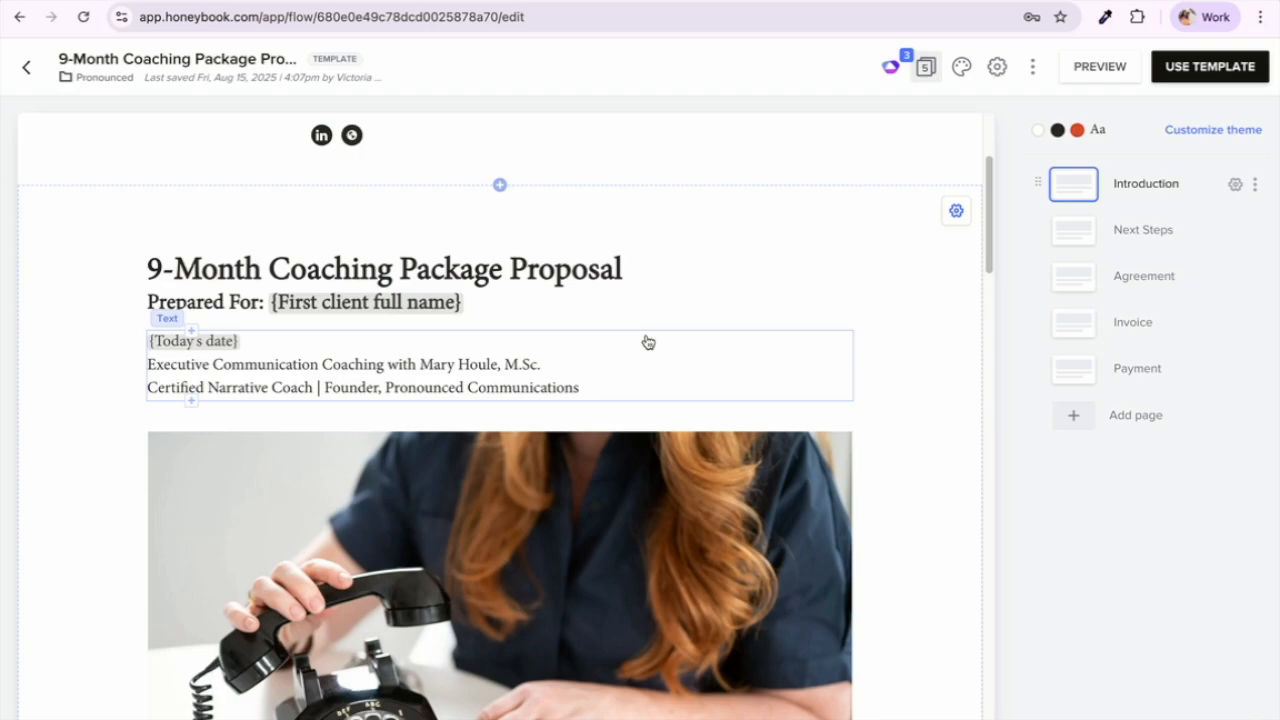
Step: Preview the proposal as a client and read through its Introduction page
{"action": "left_click", "coordinate": [1102, 84]}
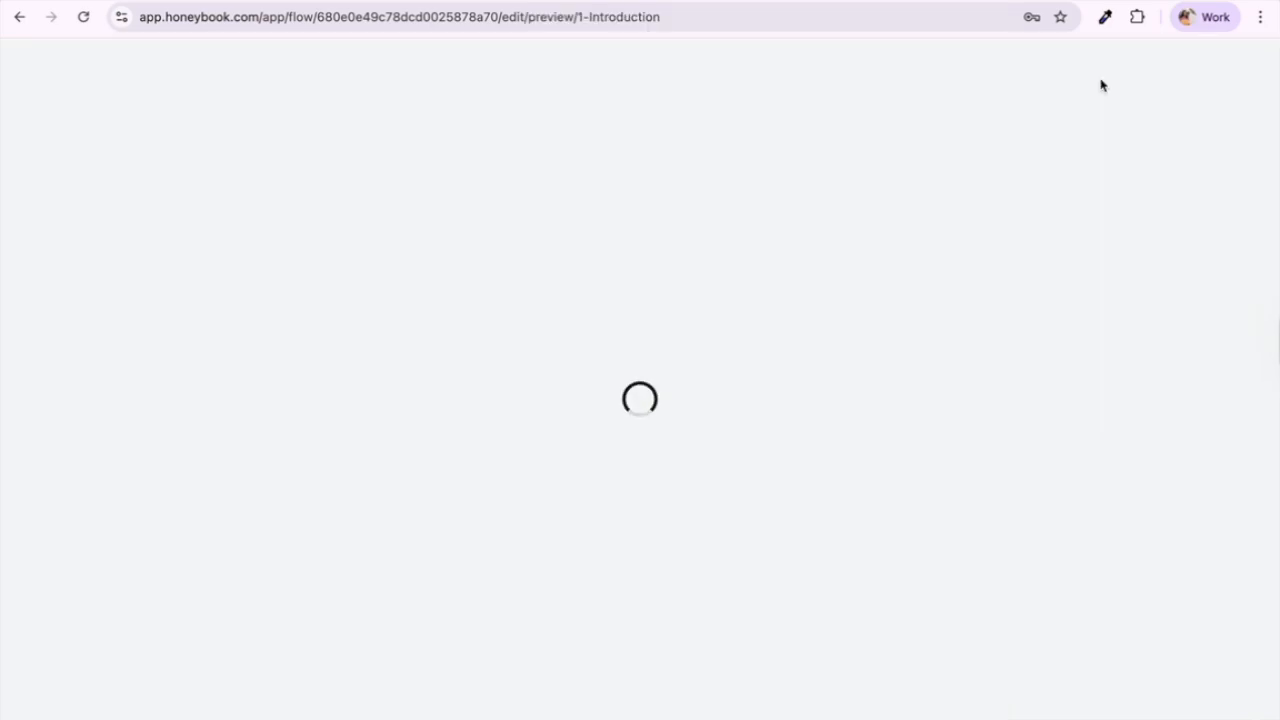
{"action": "scroll", "coordinate": [706, 314], "scroll_direction": "down", "scroll_amount": 4}
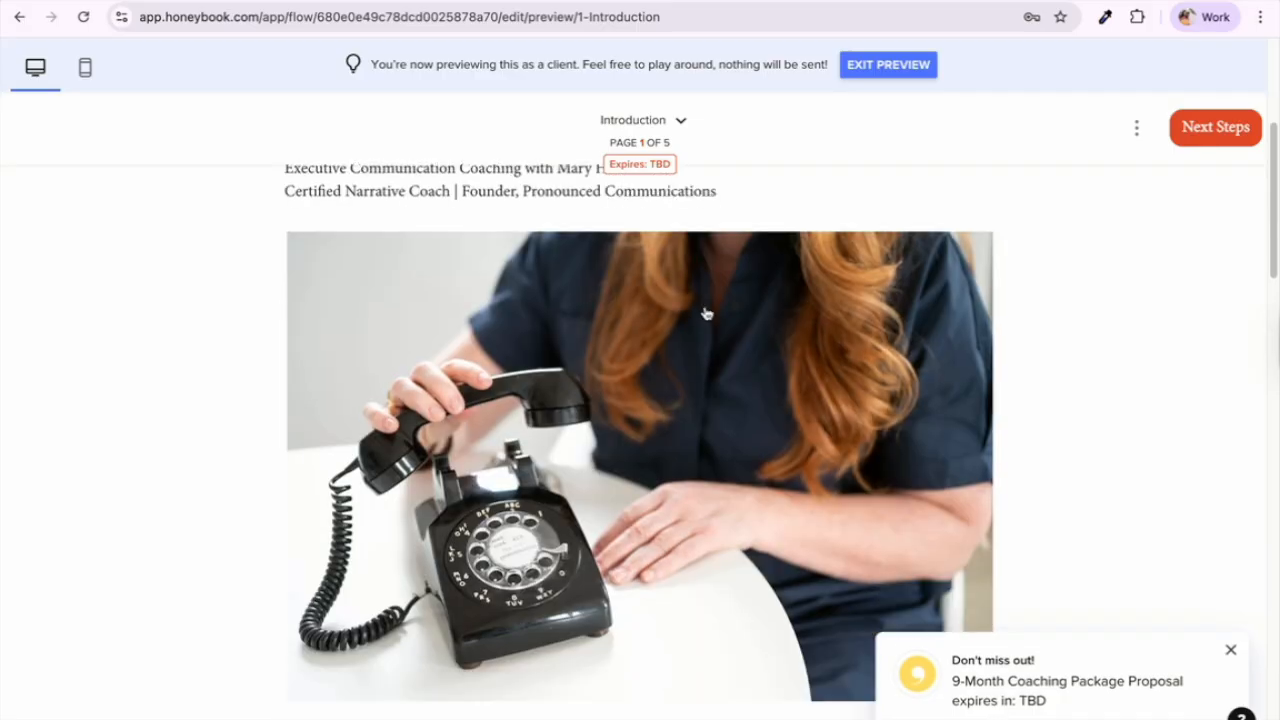
{"action": "scroll", "coordinate": [706, 314], "scroll_direction": "down", "scroll_amount": 5}
{"action": "scroll", "coordinate": [706, 310], "scroll_direction": "down", "scroll_amount": 1}
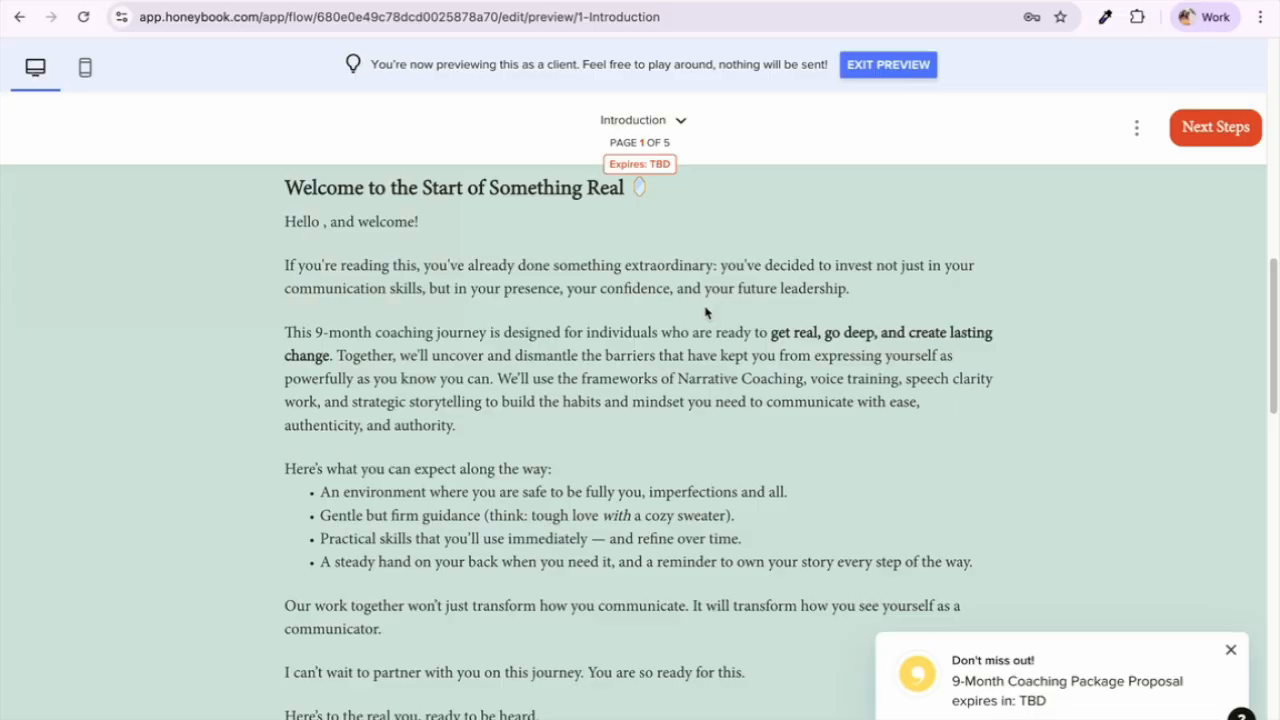
{"action": "scroll", "coordinate": [706, 313], "scroll_direction": "right", "scroll_amount": 1}
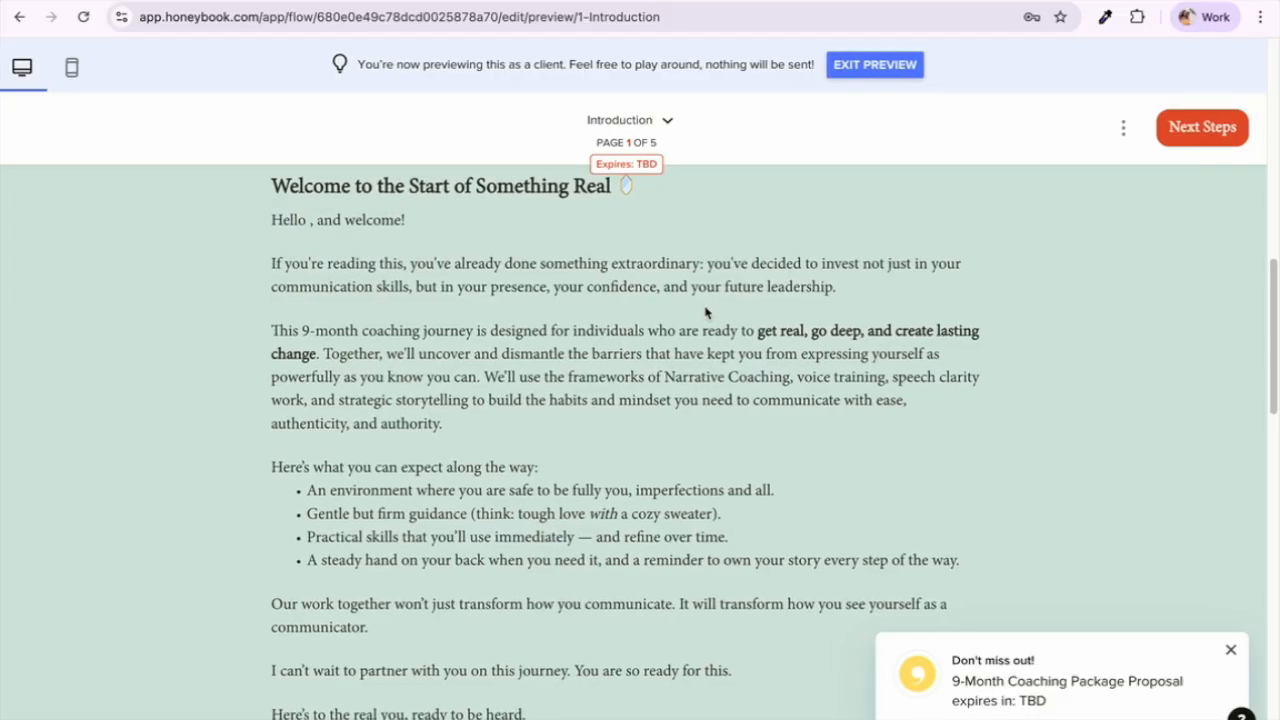
{"action": "scroll", "coordinate": [706, 313], "scroll_direction": "down", "scroll_amount": 1}
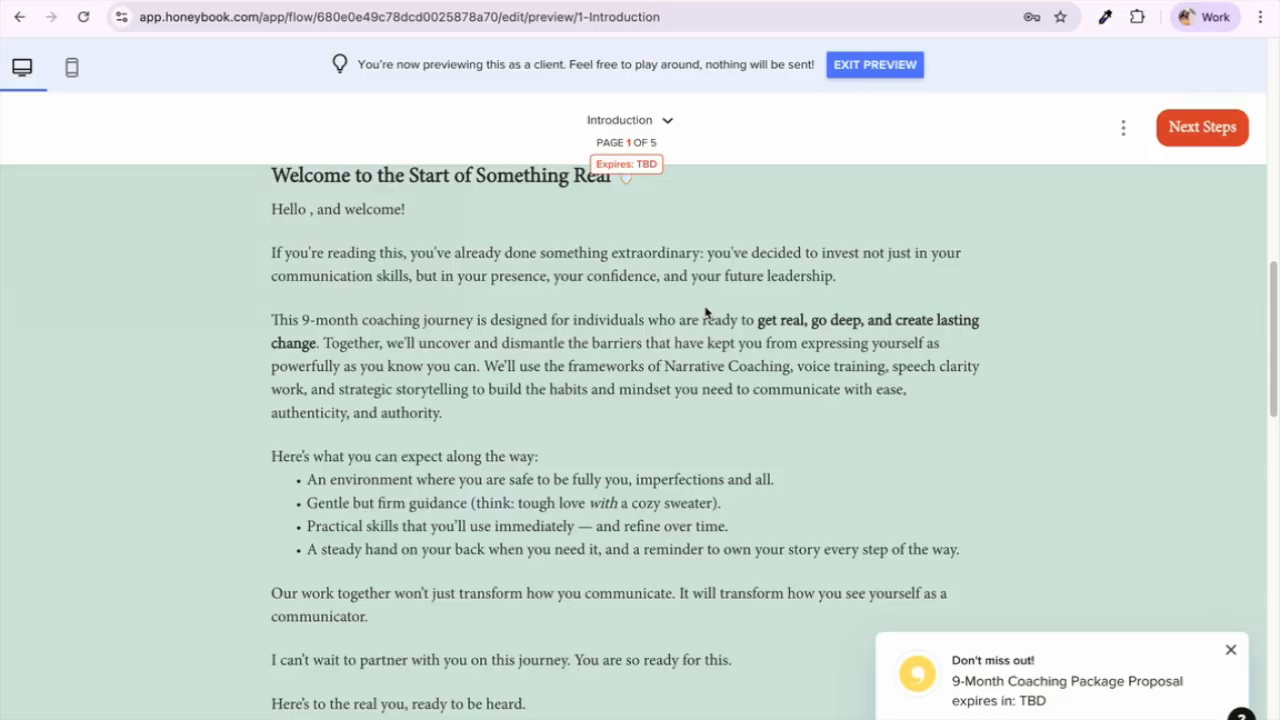
{"action": "scroll", "coordinate": [705, 313], "scroll_direction": "down", "scroll_amount": 1}
{"action": "scroll", "coordinate": [705, 313], "scroll_direction": "up", "scroll_amount": 1}
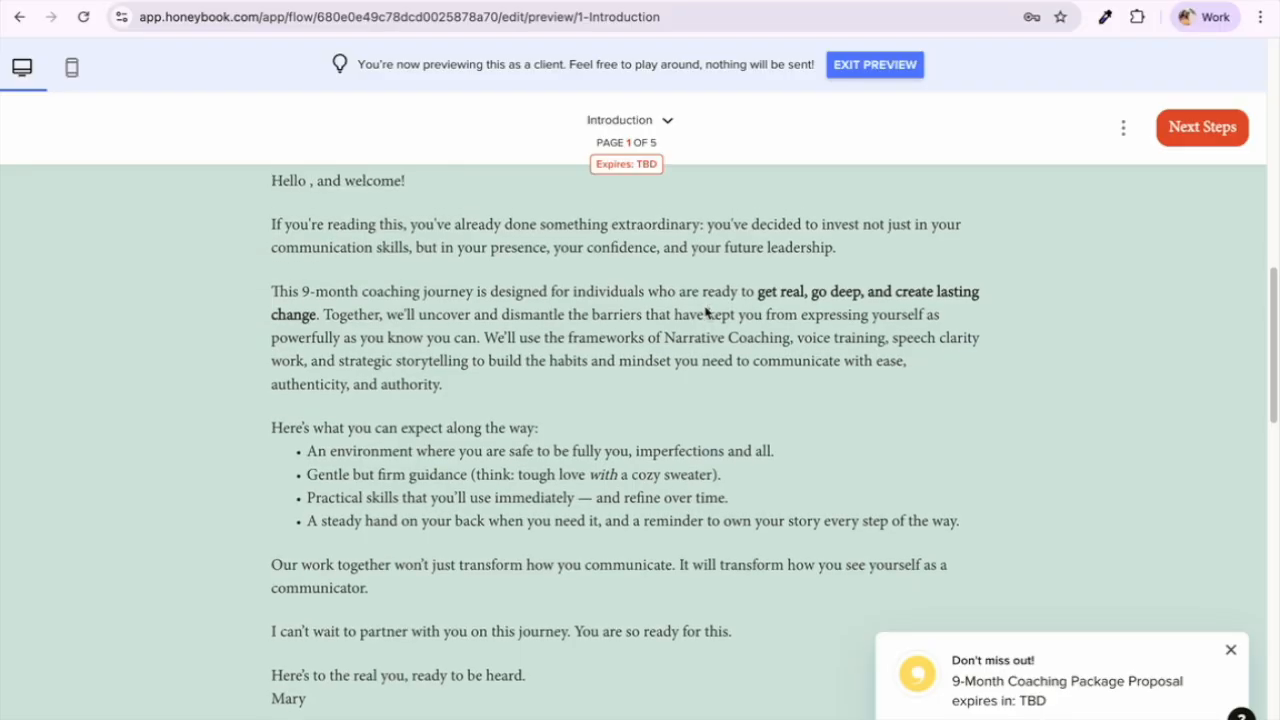
{"action": "scroll", "coordinate": [706, 313], "scroll_direction": "up", "scroll_amount": 1}
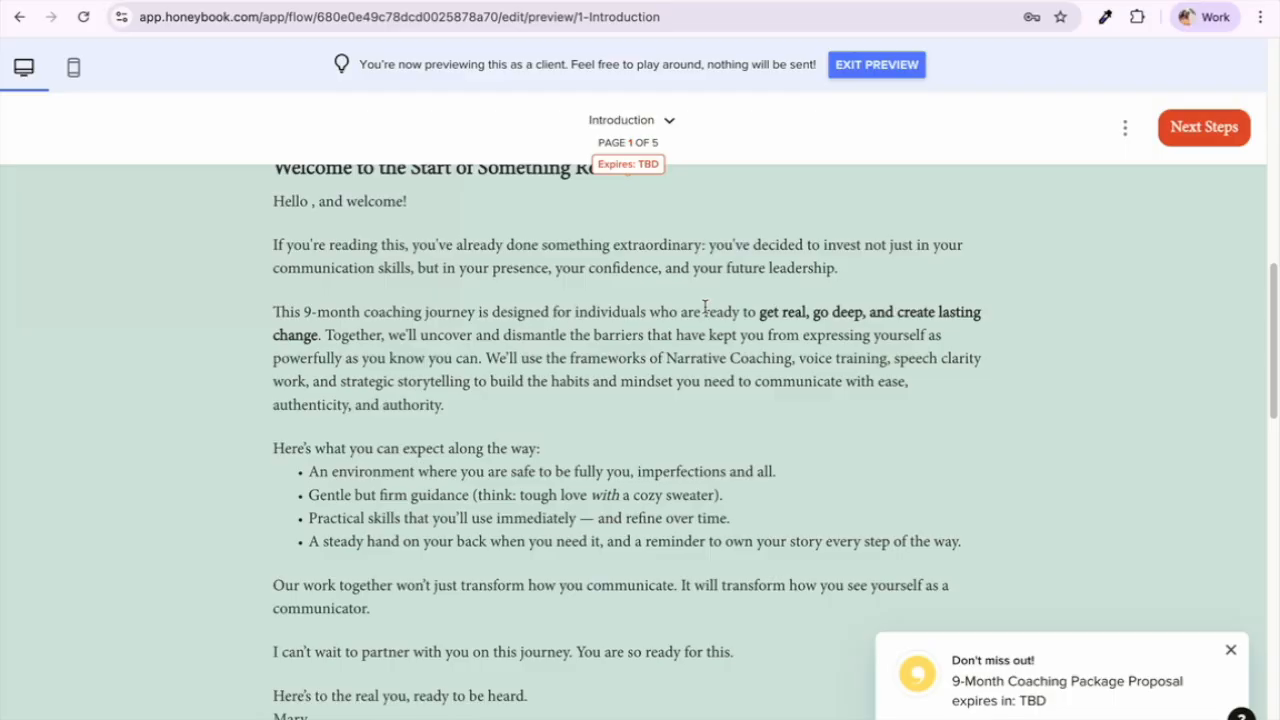
Step: Finish the Introduction and advance the preview to page 2 of 5, Next Steps
{"action": "scroll", "coordinate": [705, 307], "scroll_direction": "down", "scroll_amount": 6}
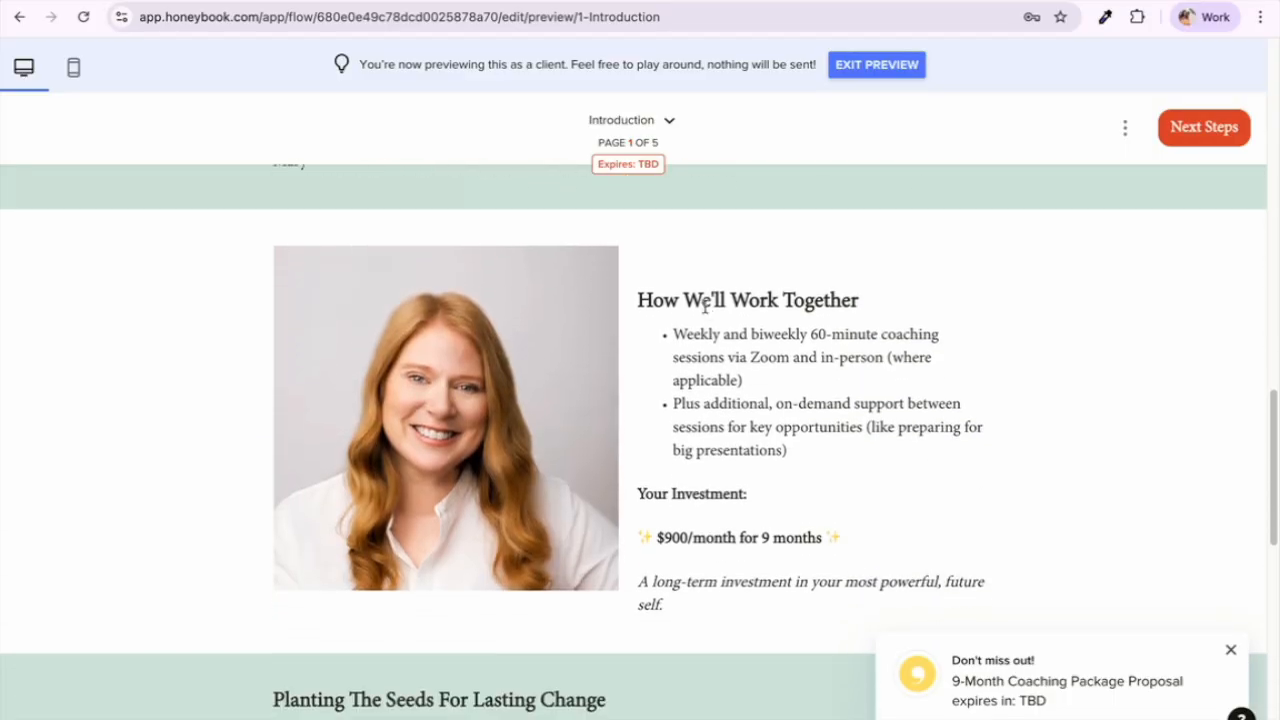
{"action": "scroll", "coordinate": [705, 305], "scroll_direction": "down", "scroll_amount": 7}
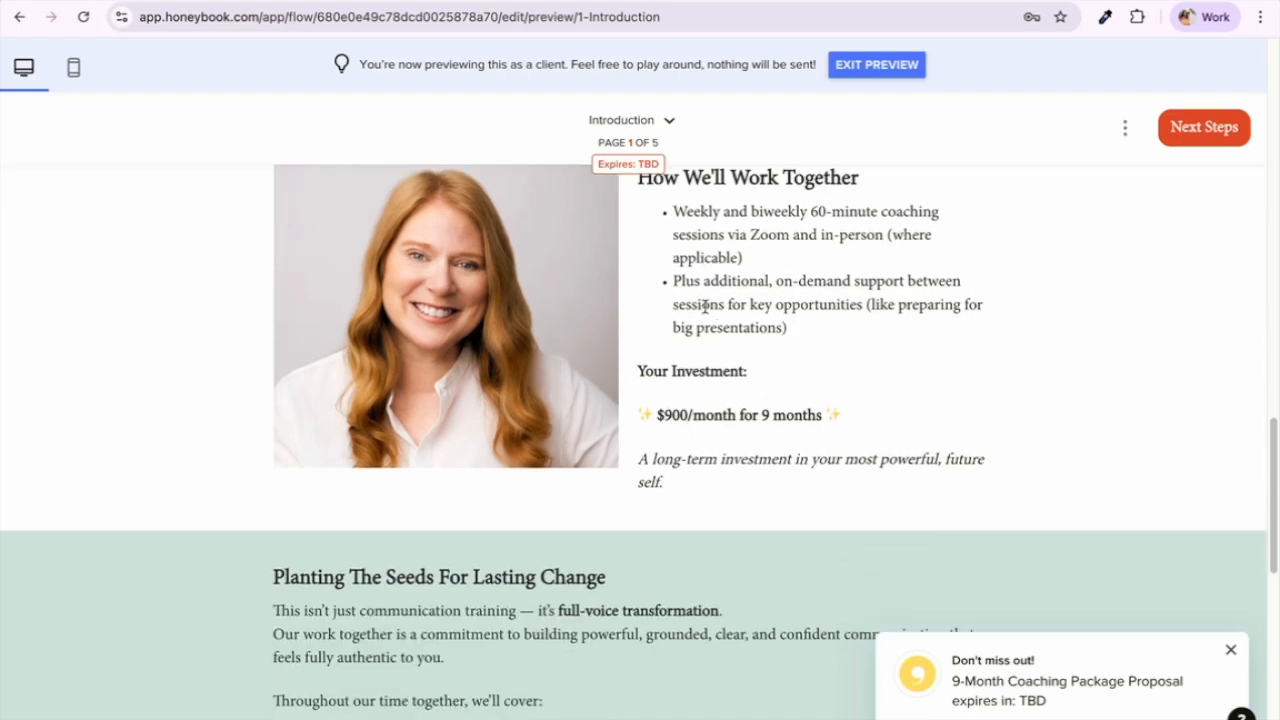
{"action": "scroll", "coordinate": [705, 313], "scroll_direction": "down", "scroll_amount": 4}
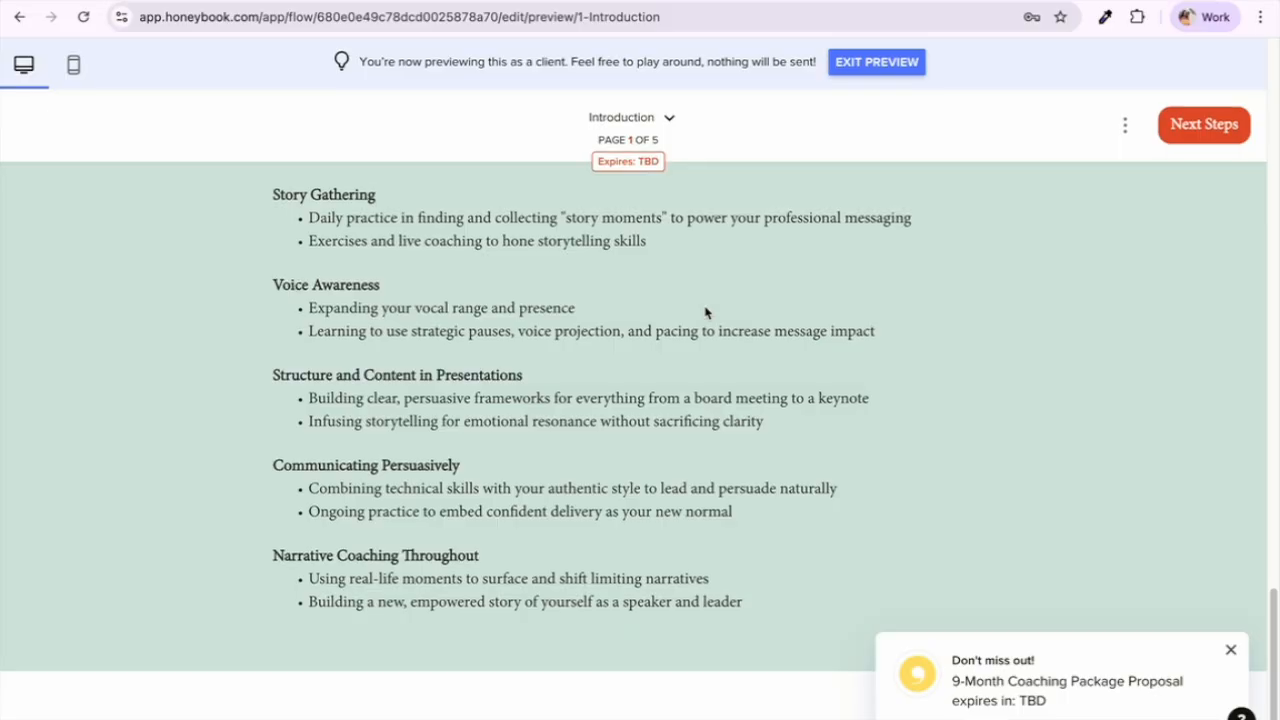
{"action": "left_click", "coordinate": [1163, 141]}
{"action": "scroll", "coordinate": [1012, 273], "scroll_direction": "down", "scroll_amount": 3}
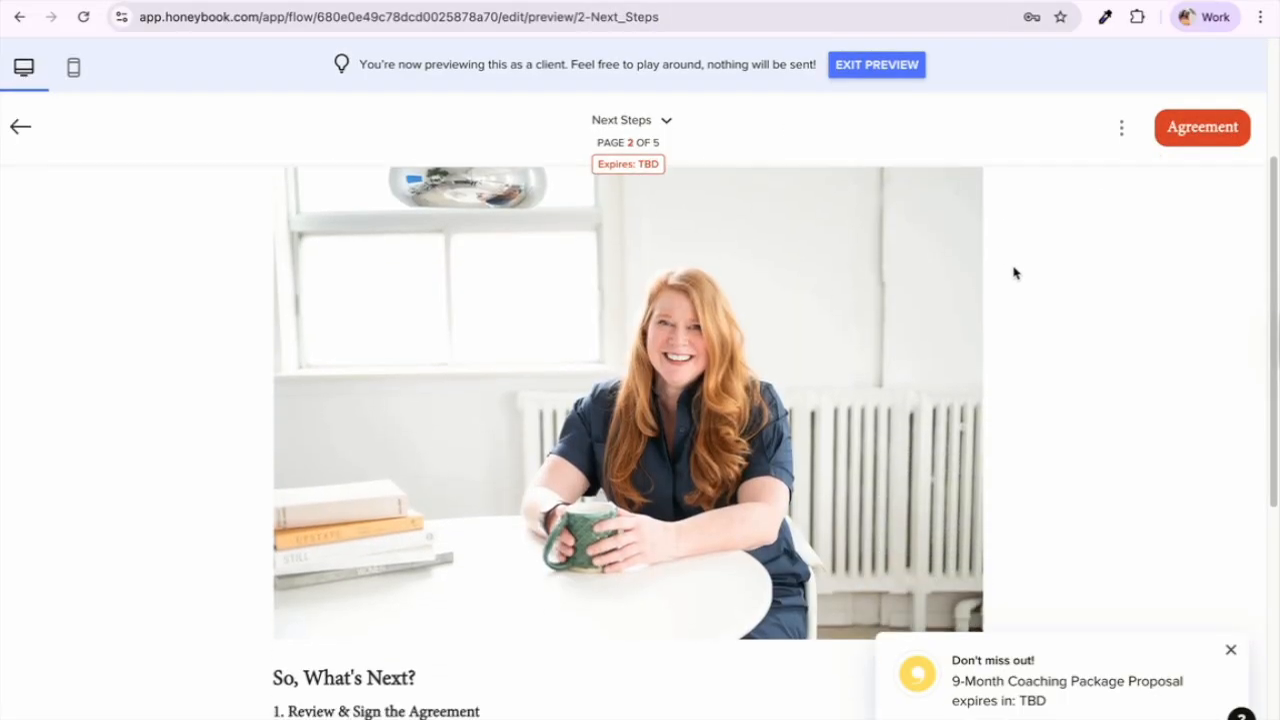
{"action": "scroll", "coordinate": [1013, 273], "scroll_direction": "down", "scroll_amount": 5}
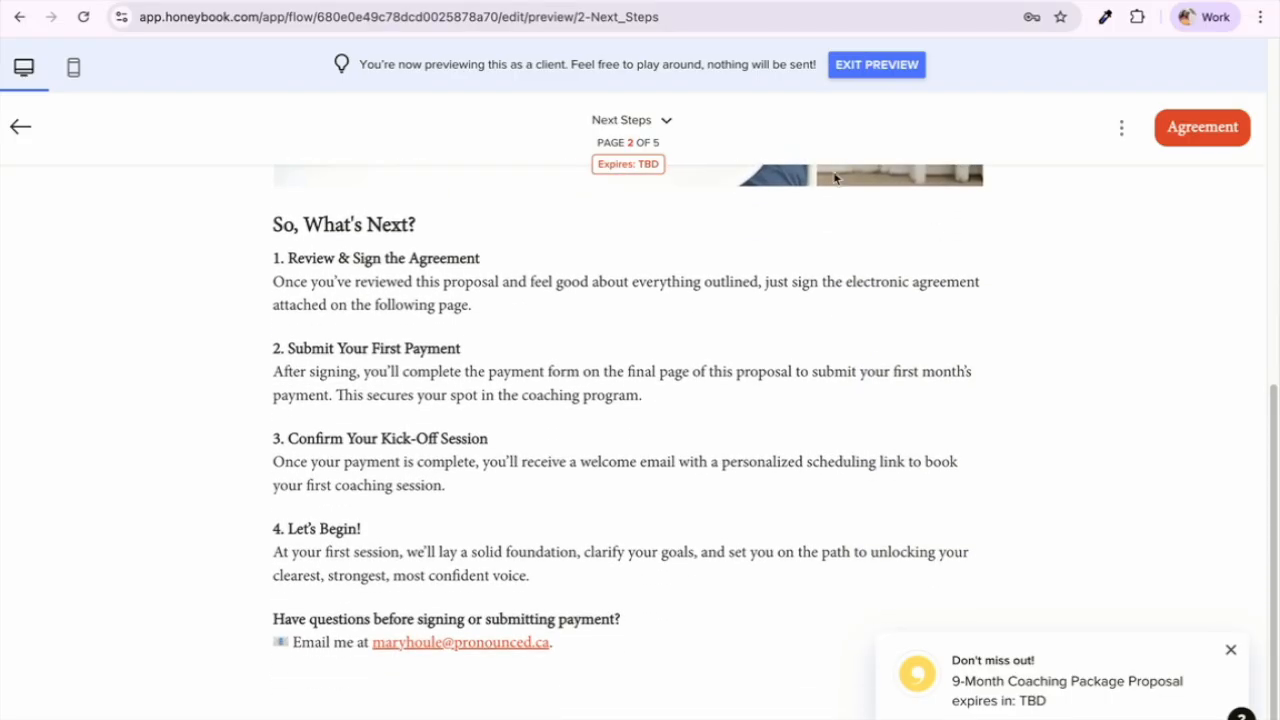
{"action": "left_click", "coordinate": [670, 121]}
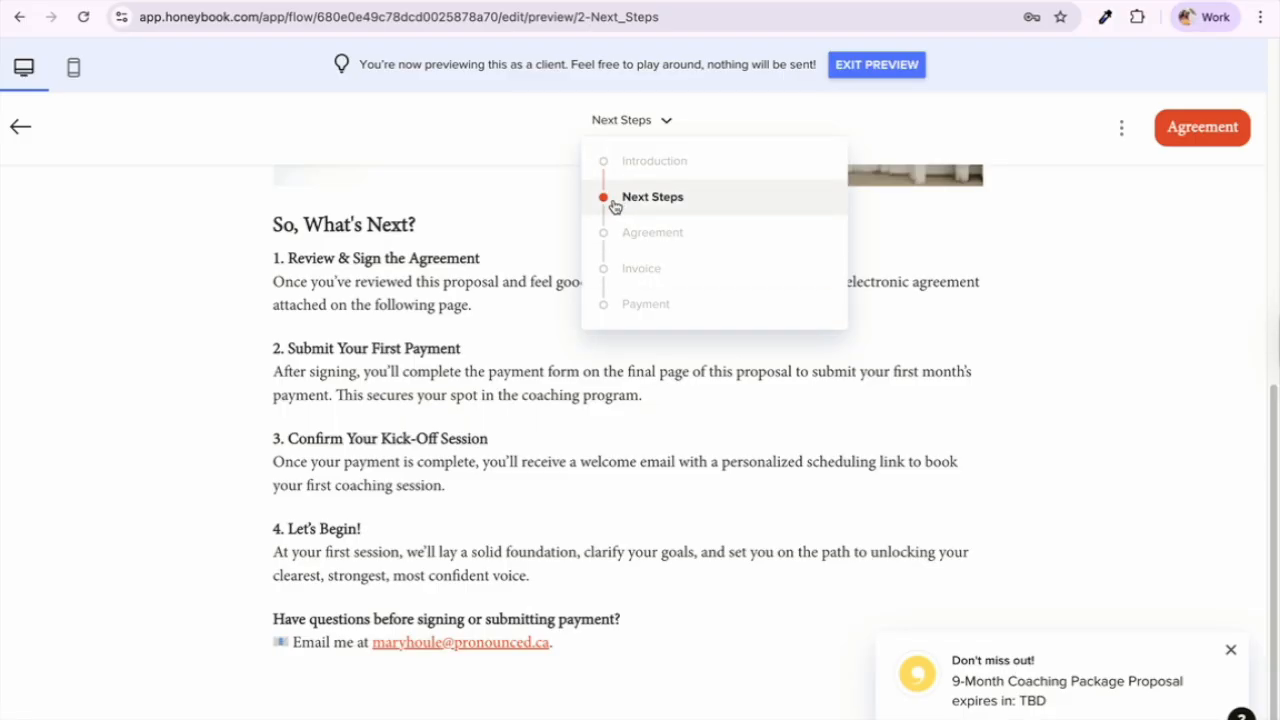
{"action": "left_click", "coordinate": [526, 271]}
{"action": "scroll", "coordinate": [526, 273], "scroll_direction": "up", "scroll_amount": 1}
{"action": "scroll", "coordinate": [525, 275], "scroll_direction": "down", "scroll_amount": 1}
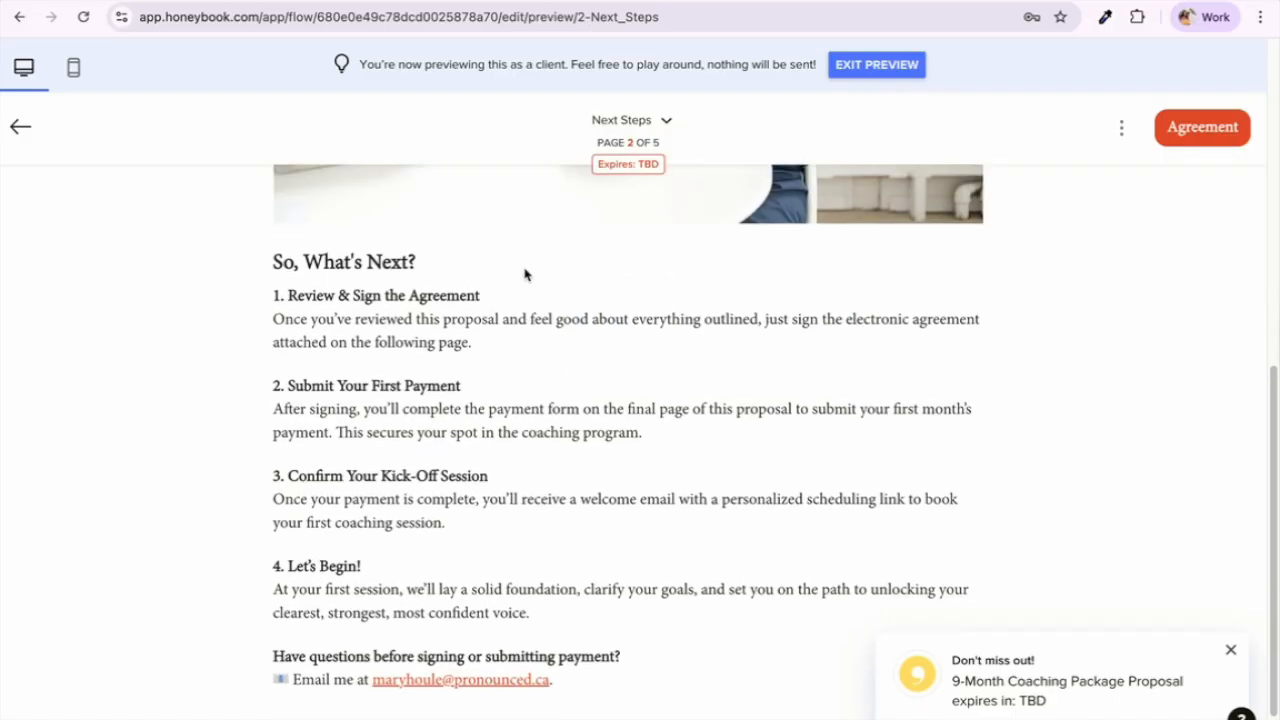
{"action": "scroll", "coordinate": [525, 275], "scroll_direction": "down", "scroll_amount": 1}
{"action": "scroll", "coordinate": [525, 275], "scroll_direction": "left", "scroll_amount": 1}
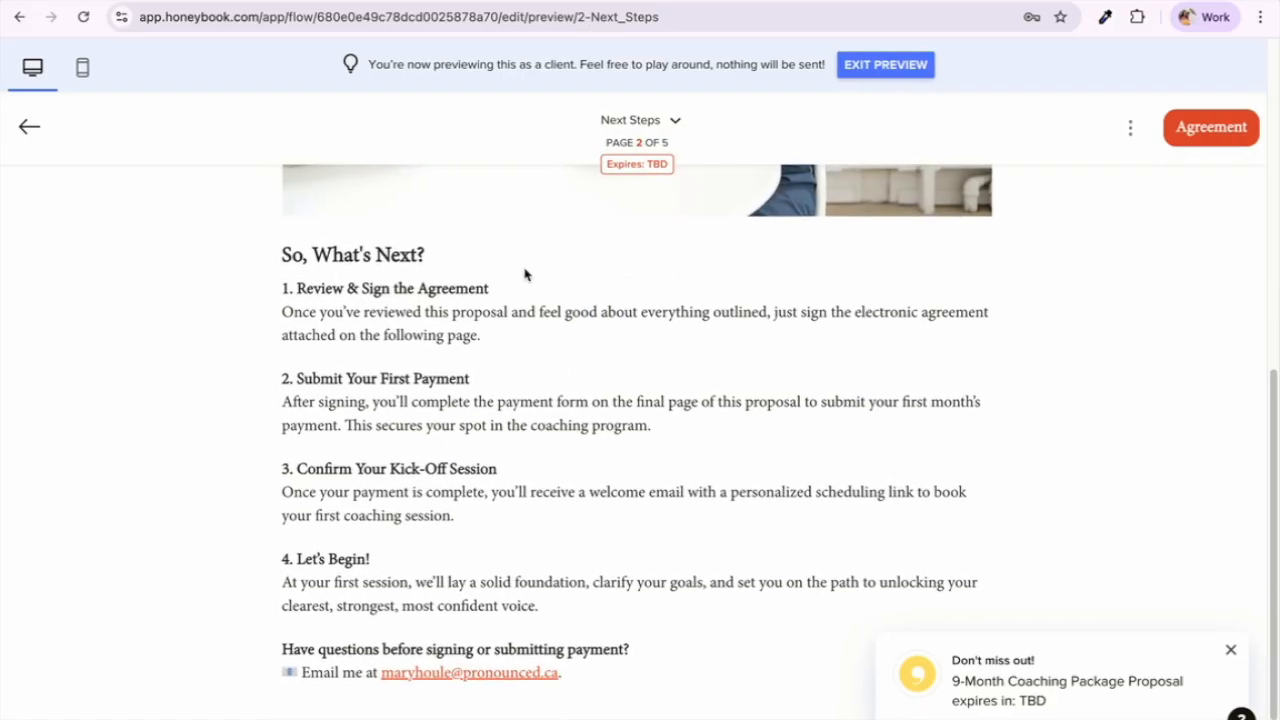
{"action": "scroll", "coordinate": [525, 275], "scroll_direction": "right", "scroll_amount": 1}
{"action": "scroll", "coordinate": [525, 275], "scroll_direction": "down", "scroll_amount": 1}
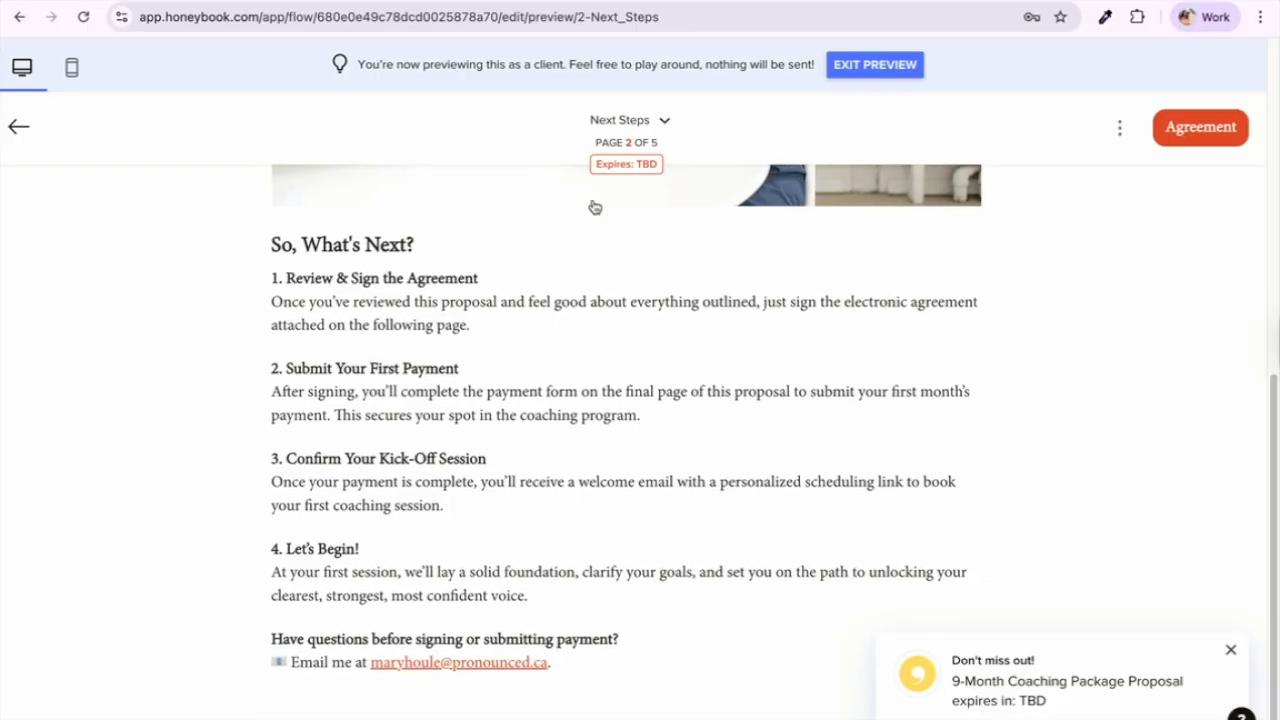
{"action": "left_click", "coordinate": [664, 120]}
Step: Review the Agreement page's 9-month, $900 + HST per month commitment, then reopen the page list
{"action": "left_click", "coordinate": [649, 231]}
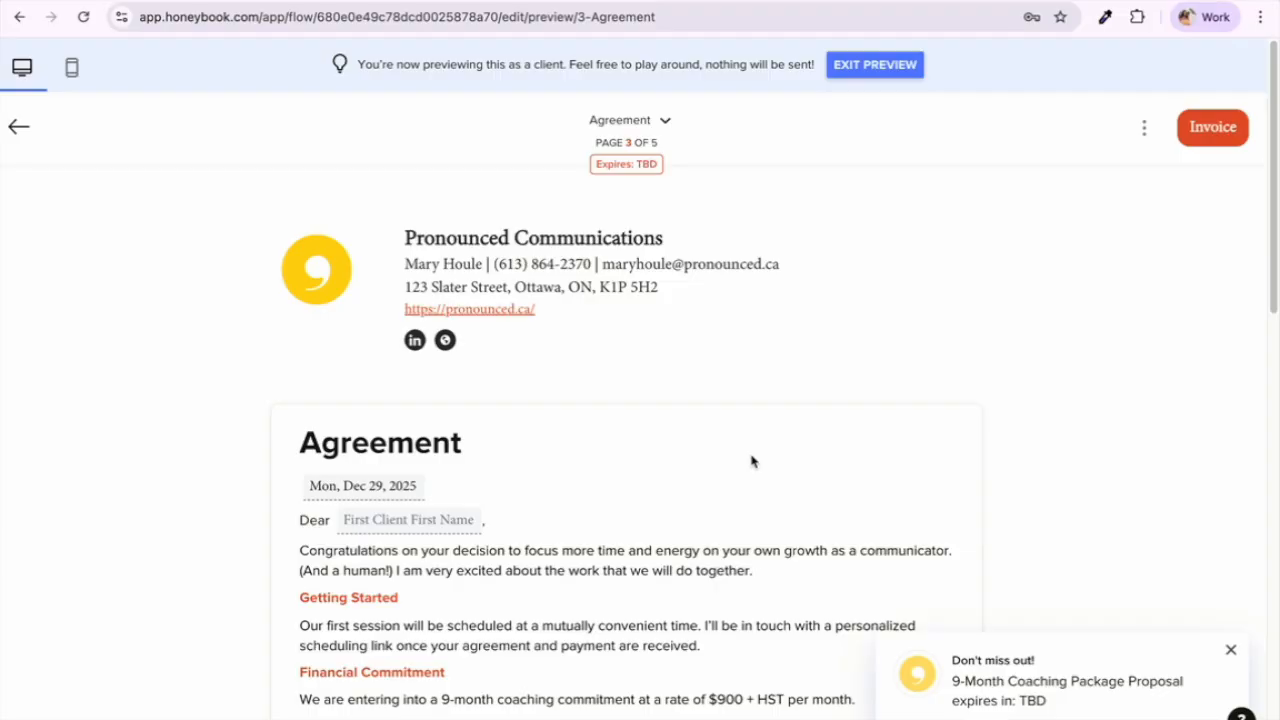
{"action": "left_click", "coordinate": [665, 119]}
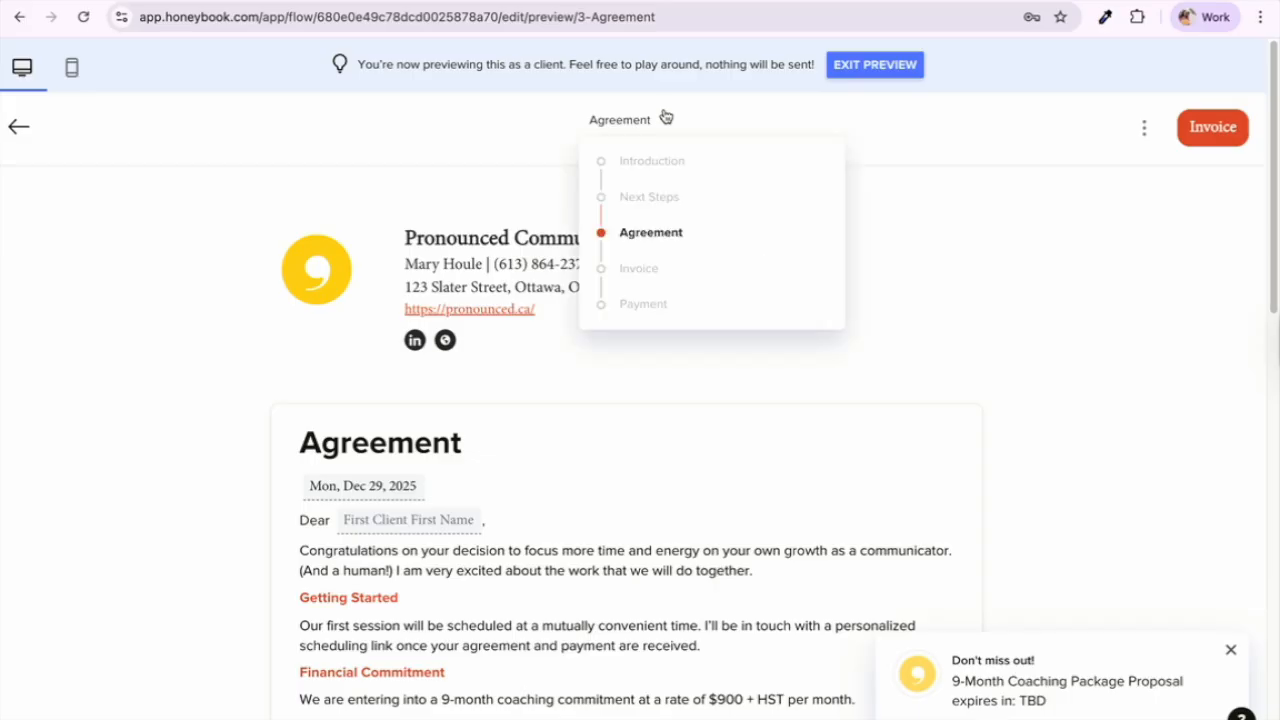
Step: Switch the preview to the Invoice page and review its totals and payment schedule
{"action": "left_click", "coordinate": [636, 268]}
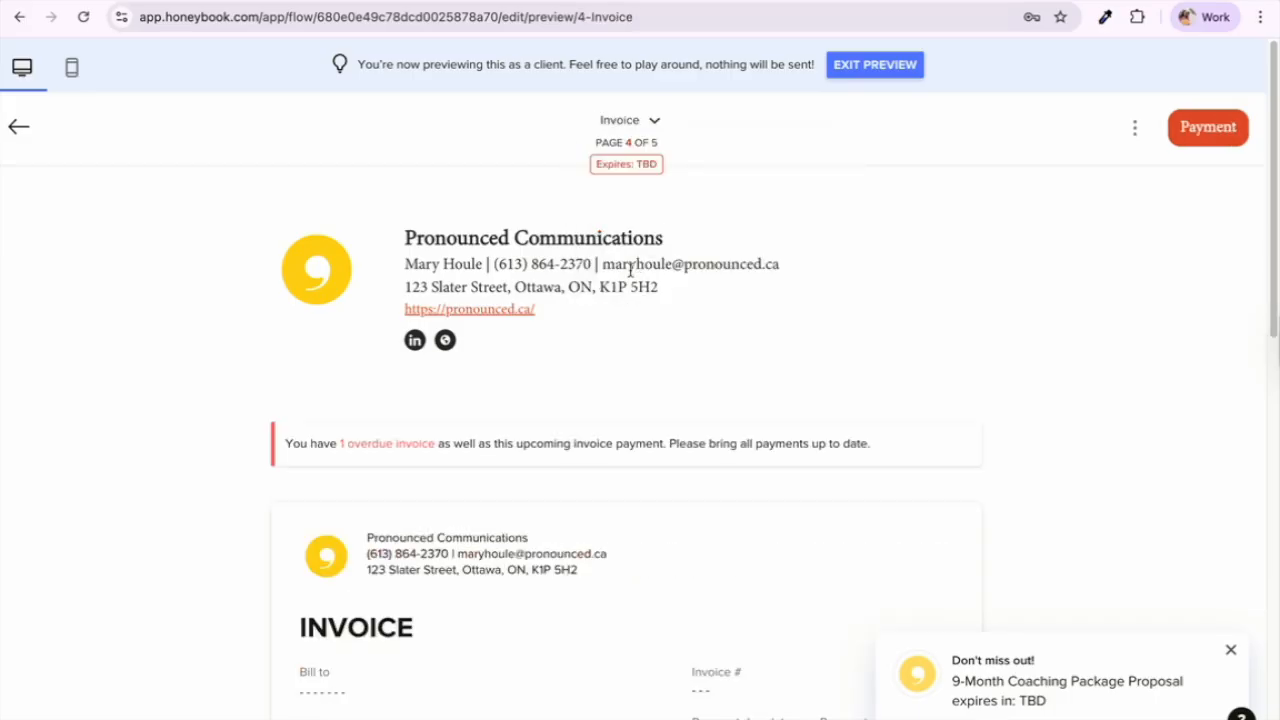
{"action": "scroll", "coordinate": [580, 530], "scroll_direction": "down", "scroll_amount": 3}
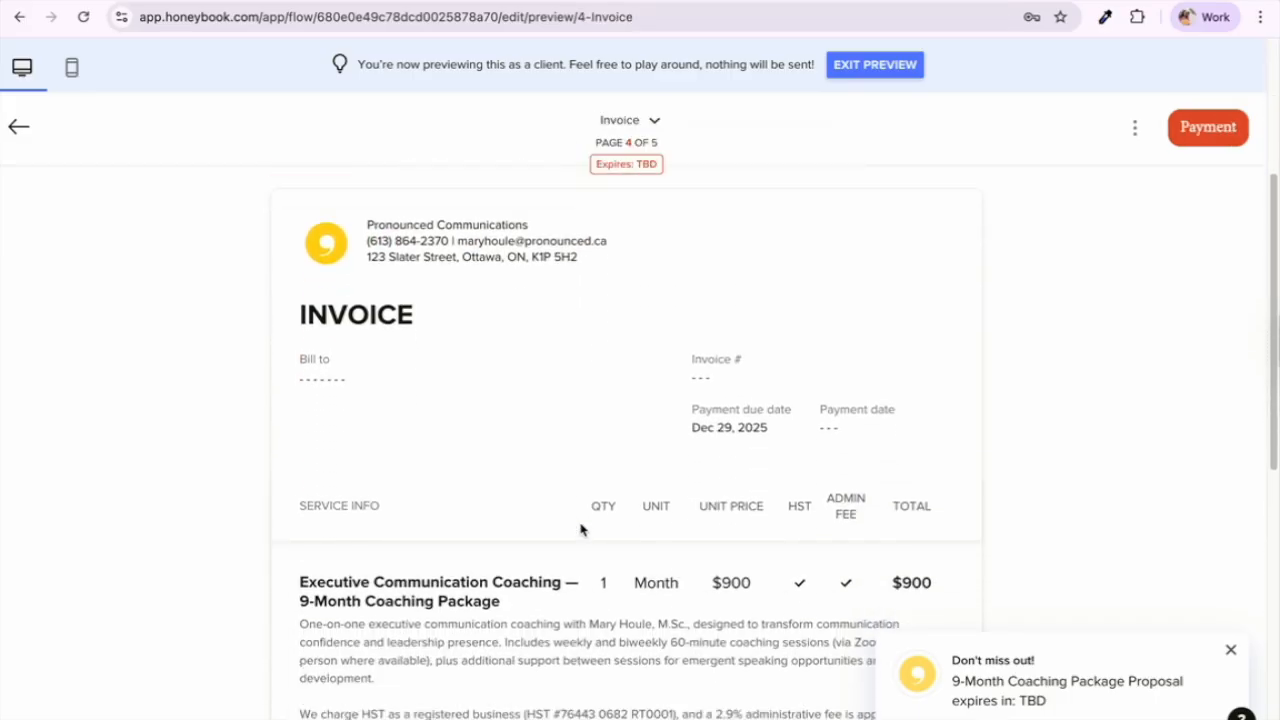
{"action": "scroll", "coordinate": [580, 530], "scroll_direction": "down", "scroll_amount": 2}
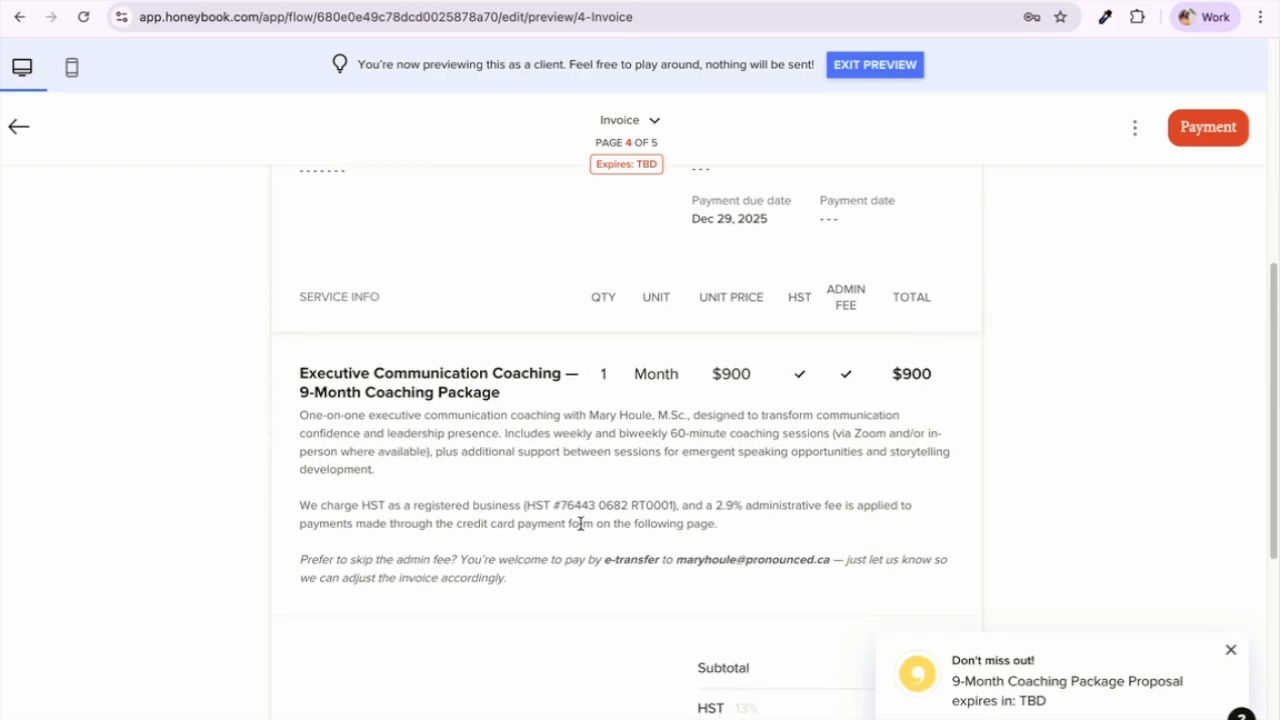
{"action": "scroll", "coordinate": [580, 523], "scroll_direction": "down", "scroll_amount": 2}
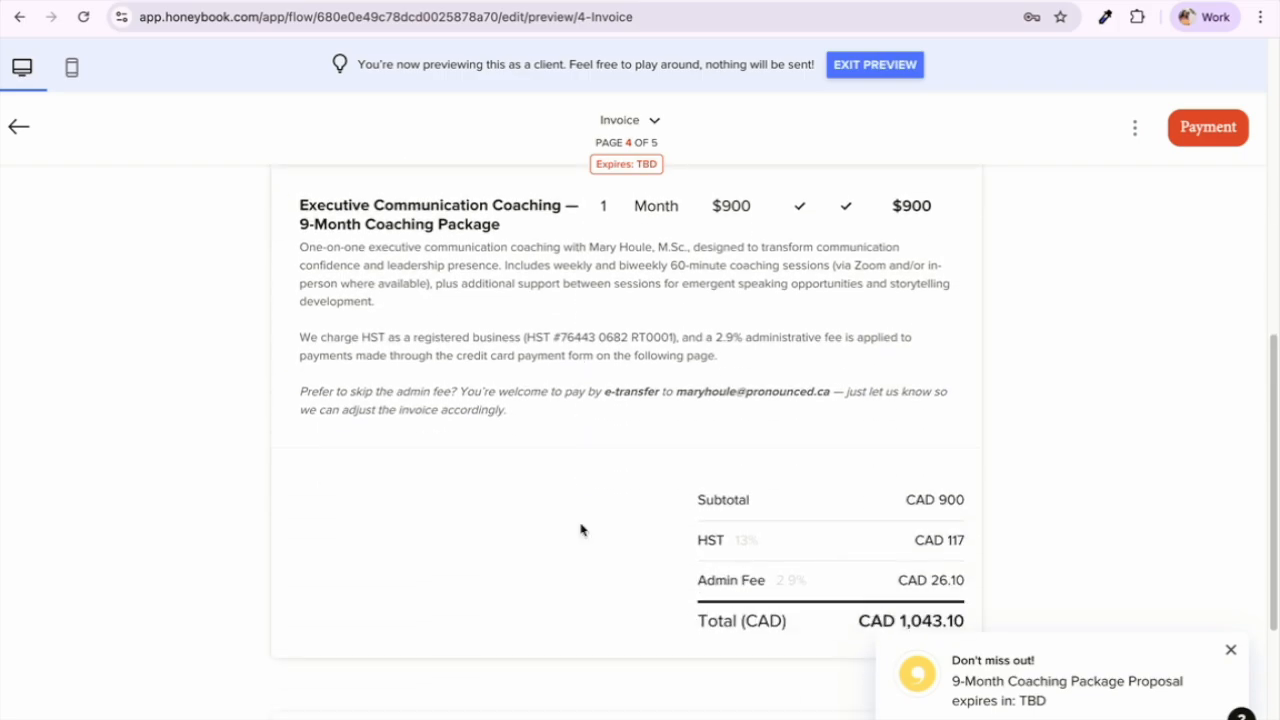
{"action": "scroll", "coordinate": [580, 530], "scroll_direction": "down", "scroll_amount": 3}
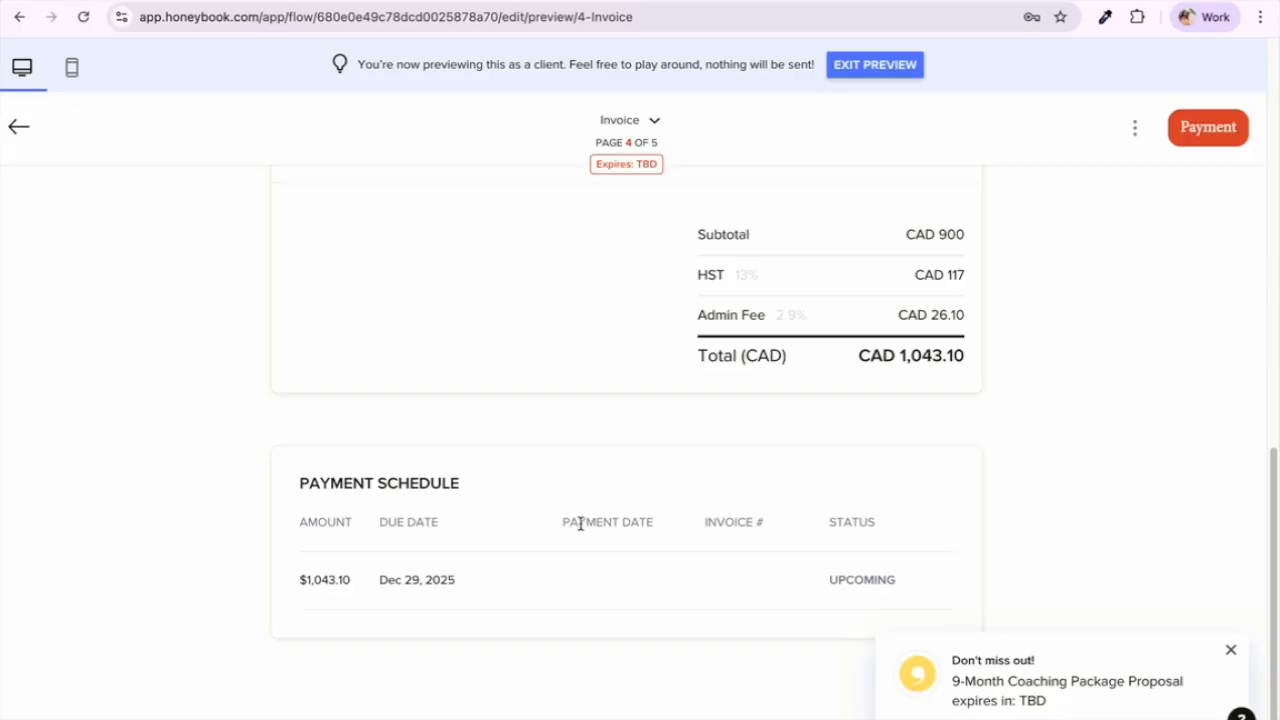
{"action": "scroll", "coordinate": [580, 524], "scroll_direction": "up", "scroll_amount": 8}
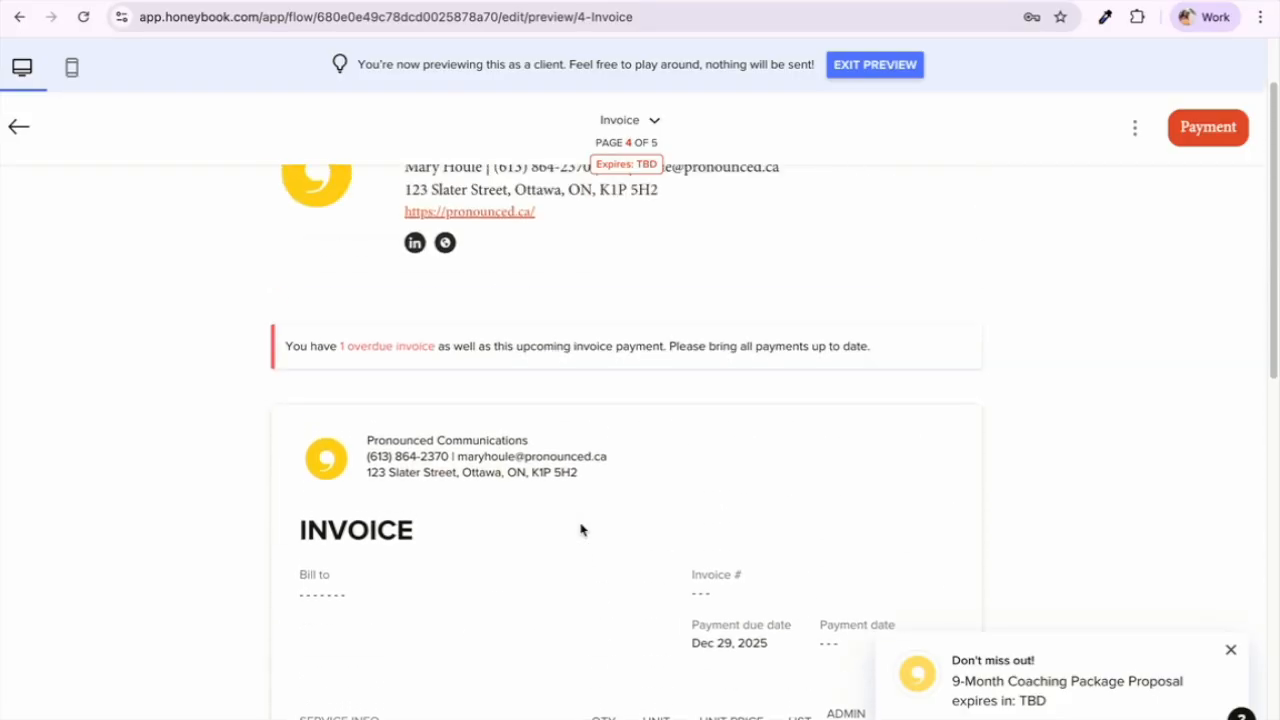
{"action": "scroll", "coordinate": [580, 530], "scroll_direction": "up", "scroll_amount": 1}
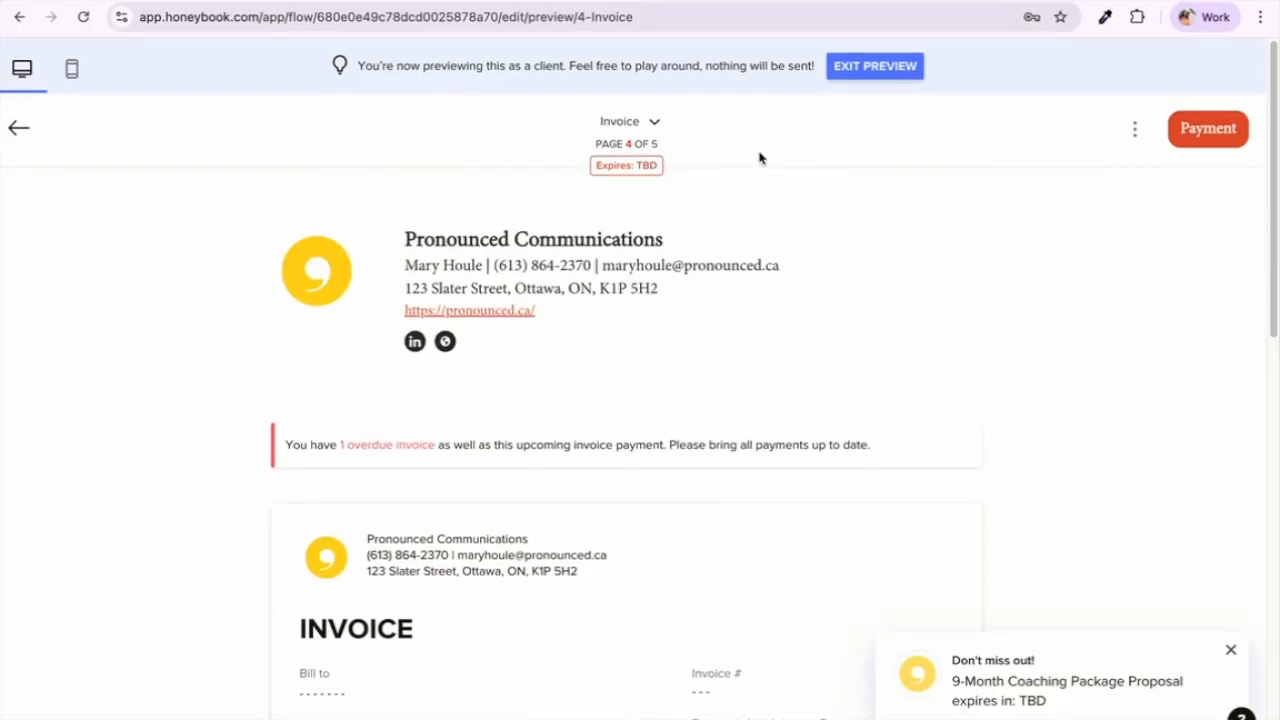
Step: Jump to the final Payment page showing CAD 1,043.10 due Dec 29, 2025 via autopay
{"action": "left_click", "coordinate": [655, 124]}
{"action": "left_click", "coordinate": [663, 305]}
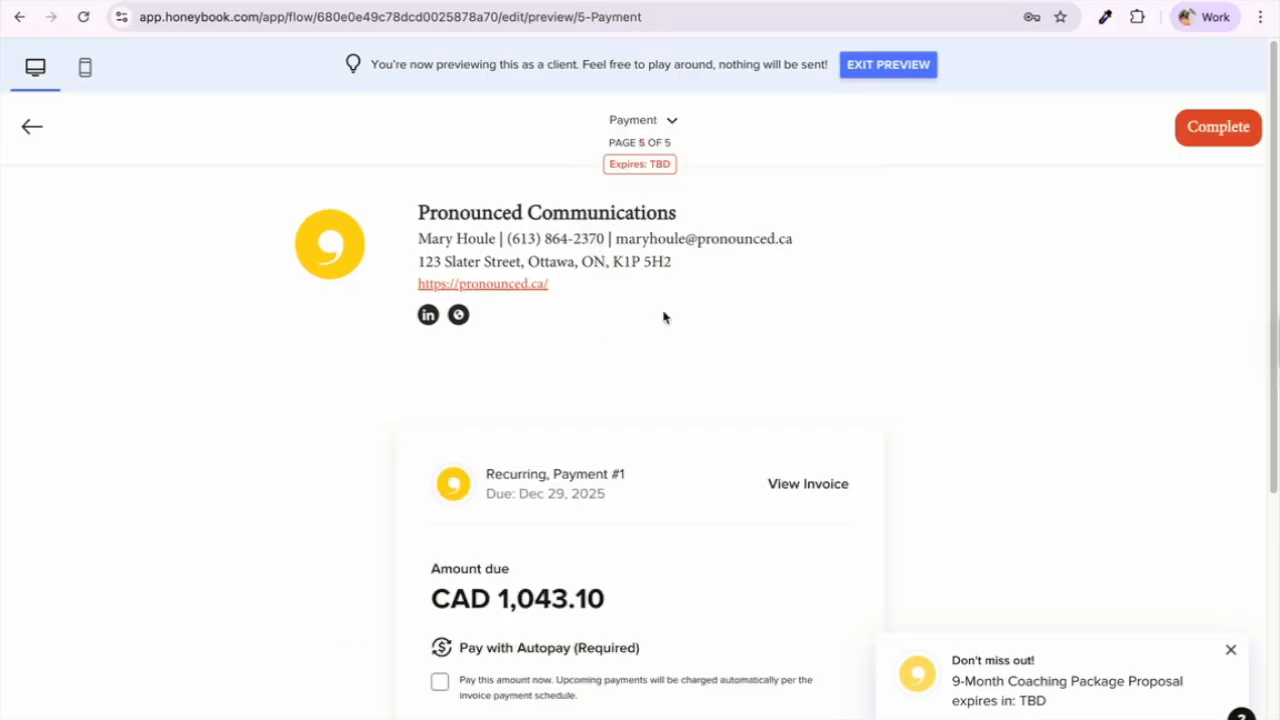
{"action": "scroll", "coordinate": [534, 491], "scroll_direction": "down", "scroll_amount": 4}
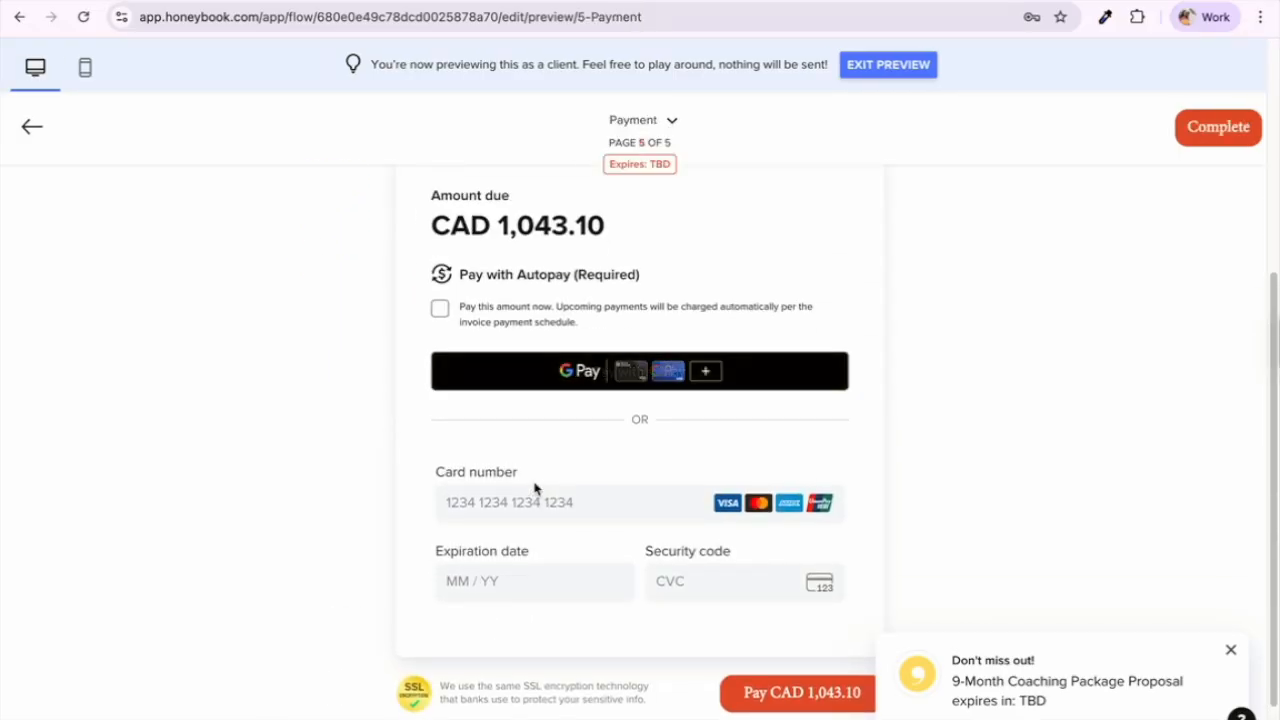
{"action": "scroll", "coordinate": [534, 489], "scroll_direction": "down", "scroll_amount": 1}
{"action": "scroll", "coordinate": [662, 577], "scroll_direction": "down", "scroll_amount": 1}
{"action": "scroll", "coordinate": [662, 577], "scroll_direction": "up", "scroll_amount": 5}
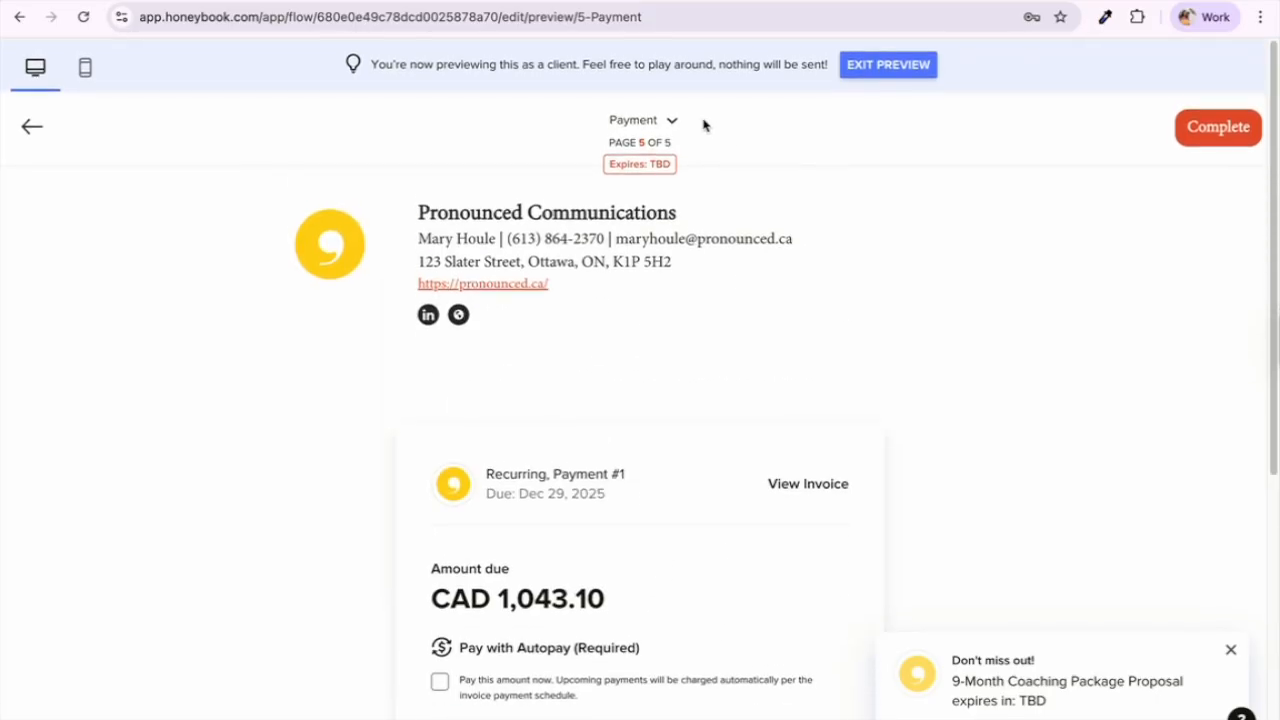
Step: Leave the proposal preview and locate the Client Intake Questionnaire in My templates
{"action": "left_click", "coordinate": [672, 122]}
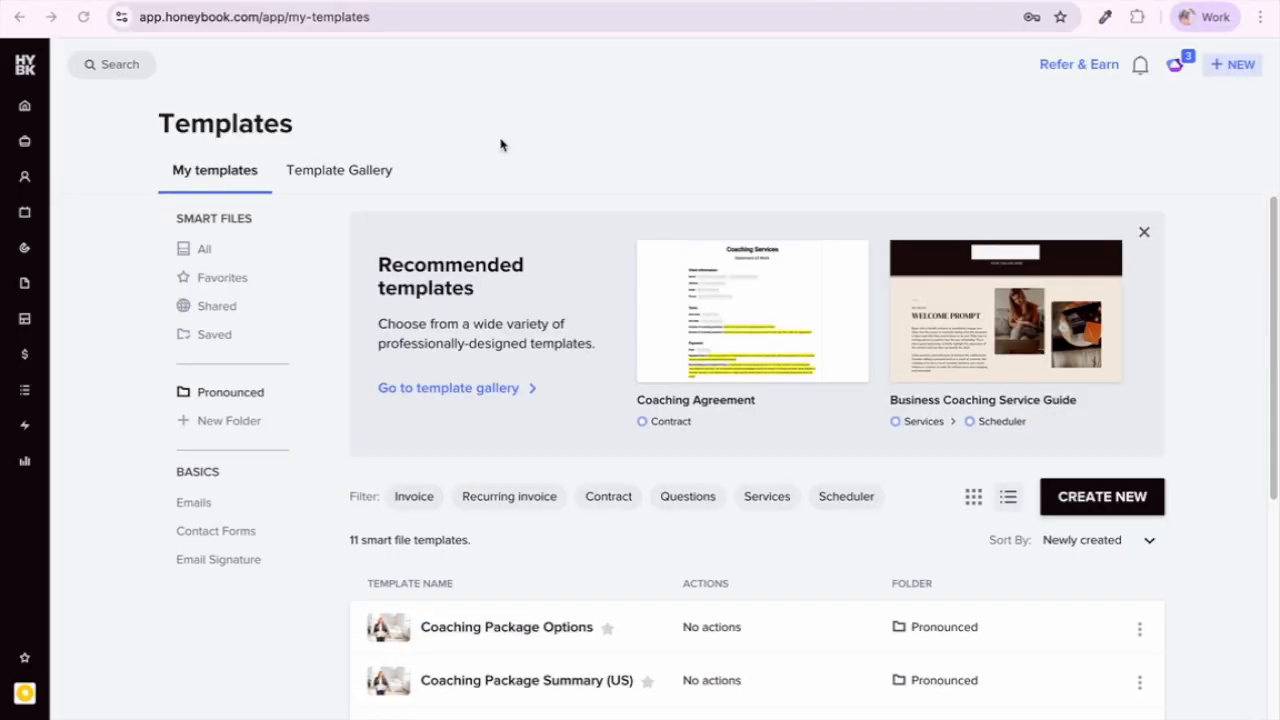
{"action": "scroll", "coordinate": [530, 398], "scroll_direction": "down", "scroll_amount": 1}
{"action": "scroll", "coordinate": [530, 398], "scroll_direction": "down", "scroll_amount": 5}
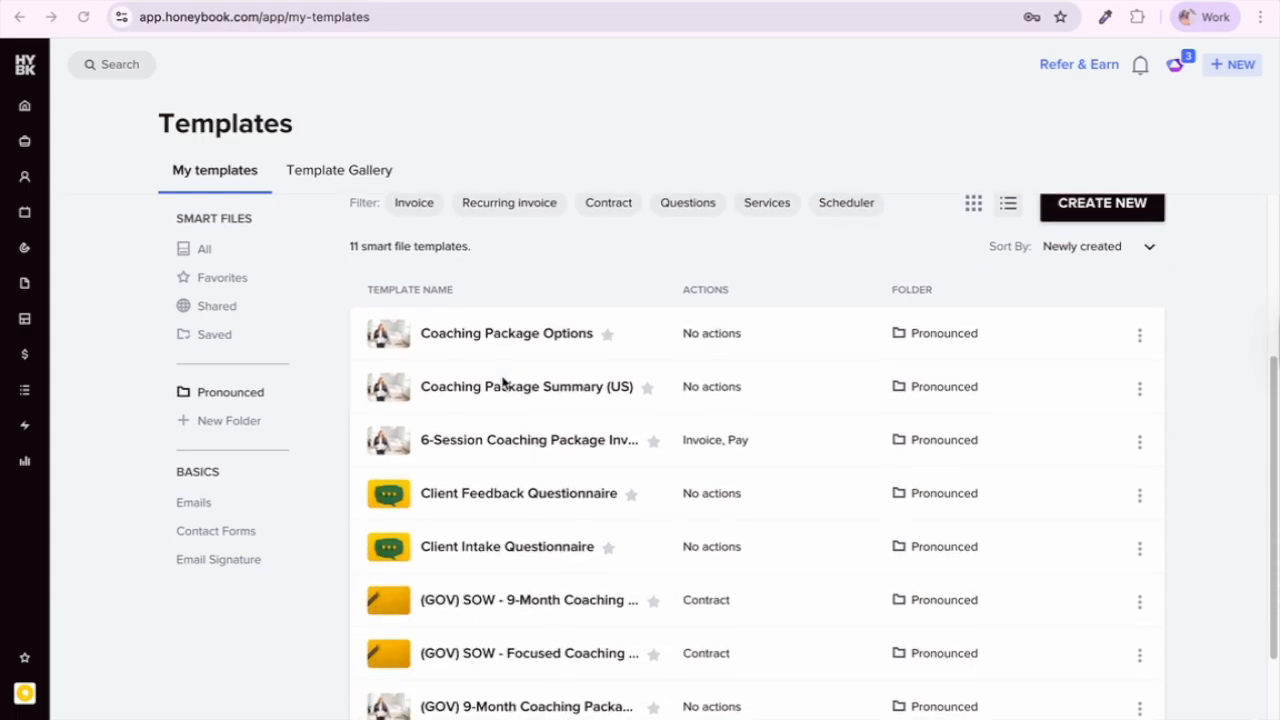
{"action": "scroll", "coordinate": [503, 382], "scroll_direction": "down", "scroll_amount": 3}
{"action": "scroll", "coordinate": [504, 383], "scroll_direction": "down", "scroll_amount": 1}
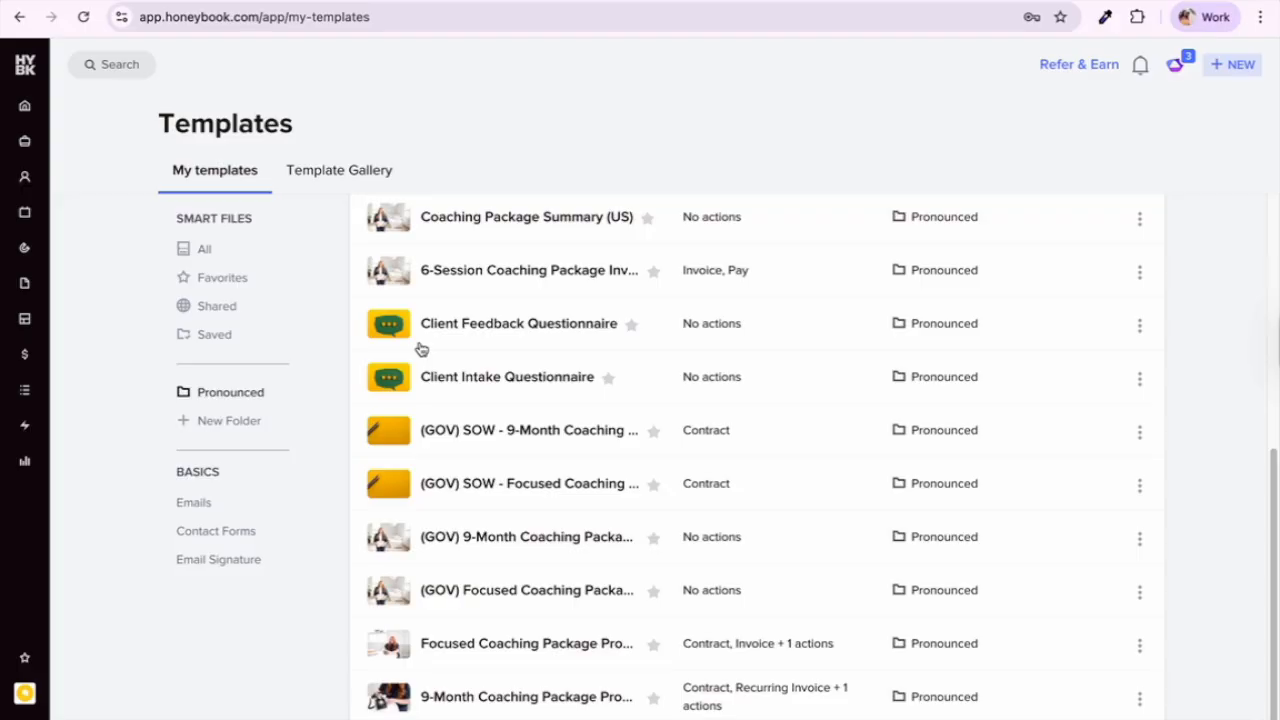
{"action": "mouse_move", "coordinate": [379, 379]}
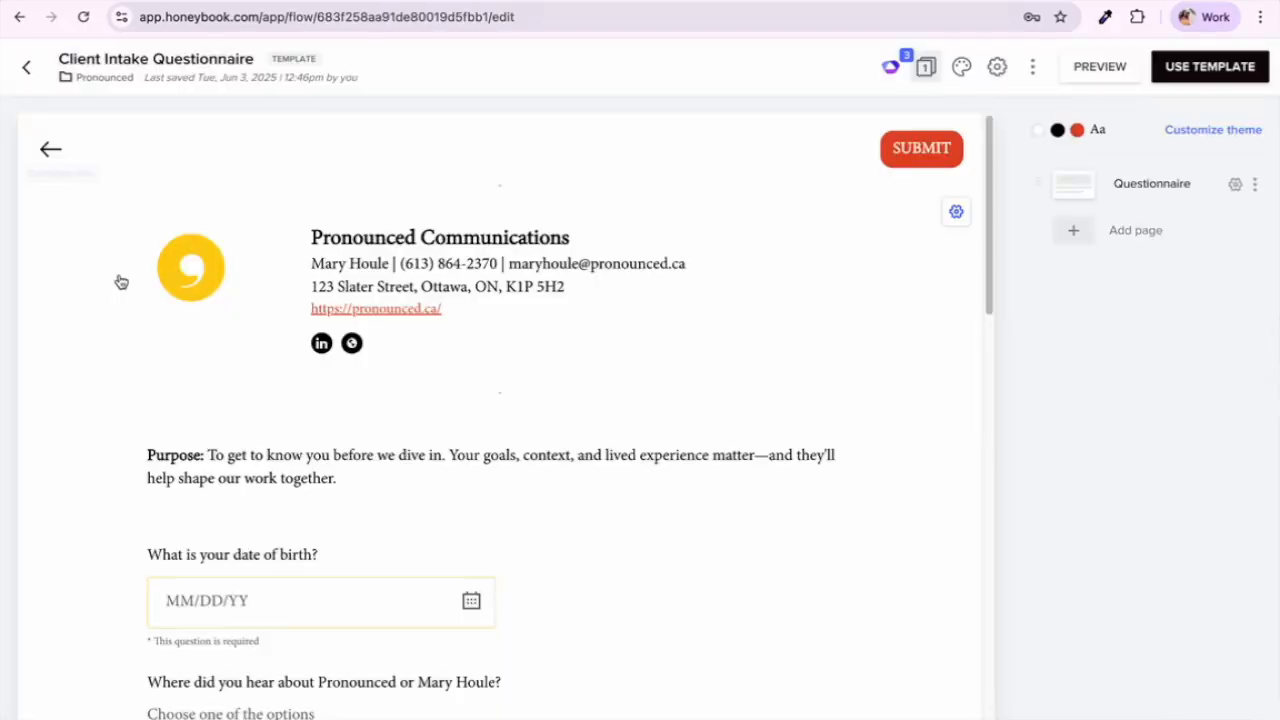
Step: Preview the Client Intake Questionnaire as a client, down to its required goals, deadlines and identity questions
{"action": "left_click", "coordinate": [1073, 70]}
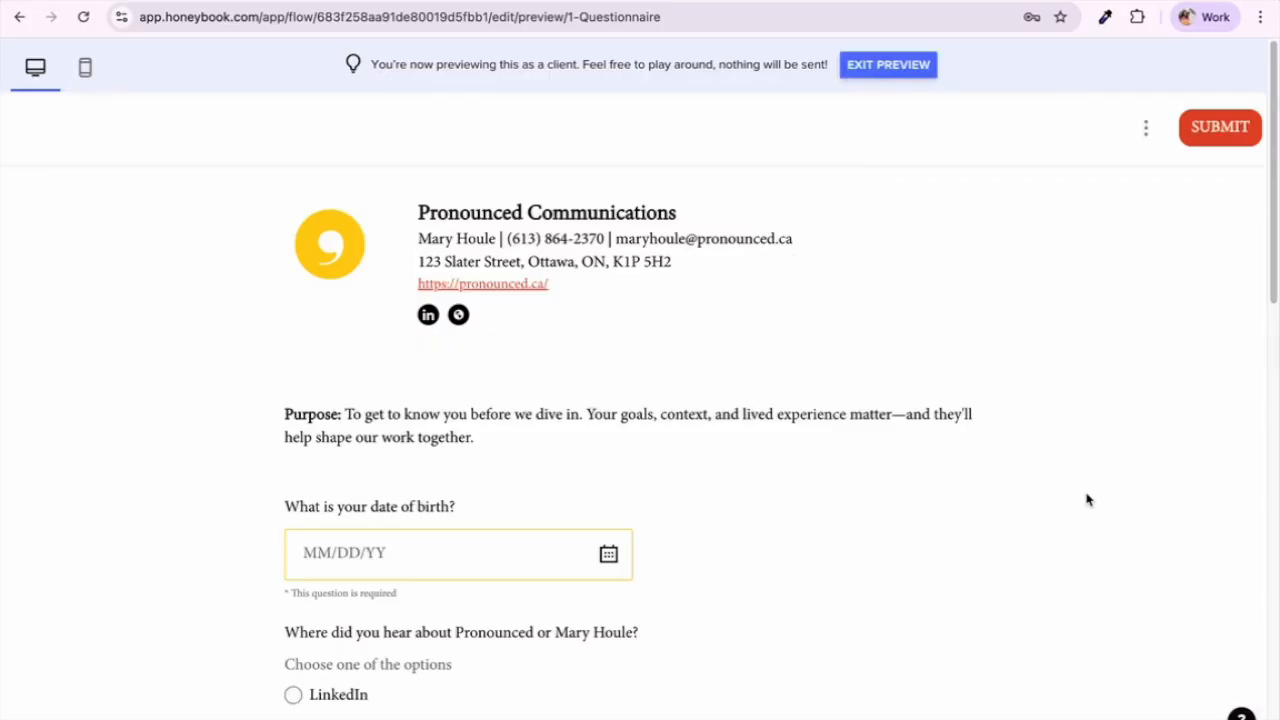
{"action": "right_click", "coordinate": [1088, 500]}
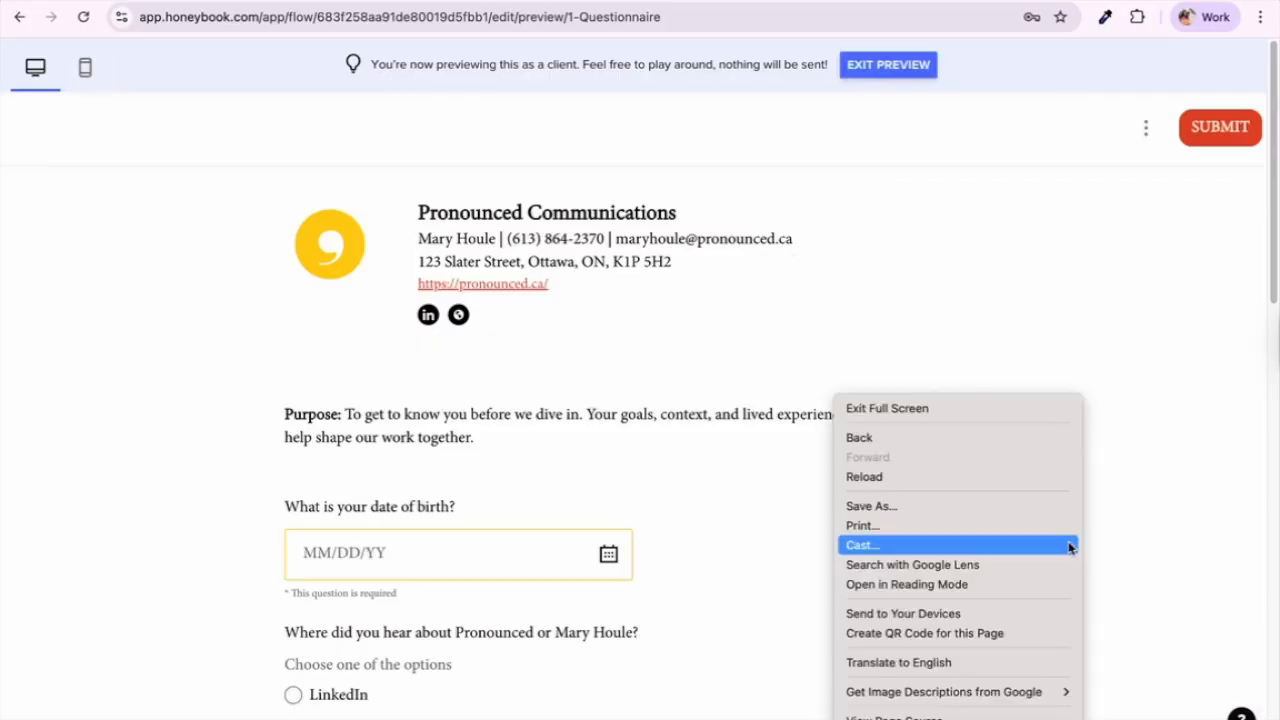
{"action": "left_click", "coordinate": [767, 496]}
{"action": "scroll", "coordinate": [980, 608], "scroll_direction": "down", "scroll_amount": 1}
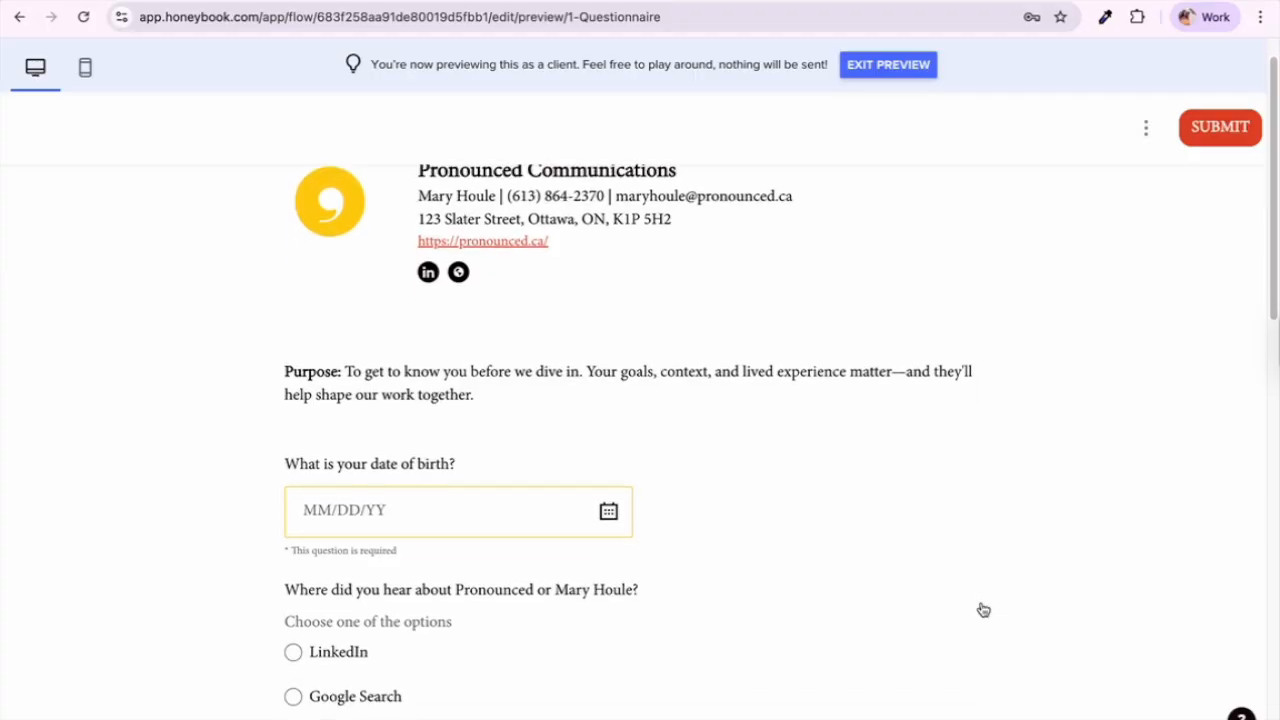
{"action": "scroll", "coordinate": [980, 608], "scroll_direction": "down", "scroll_amount": 6}
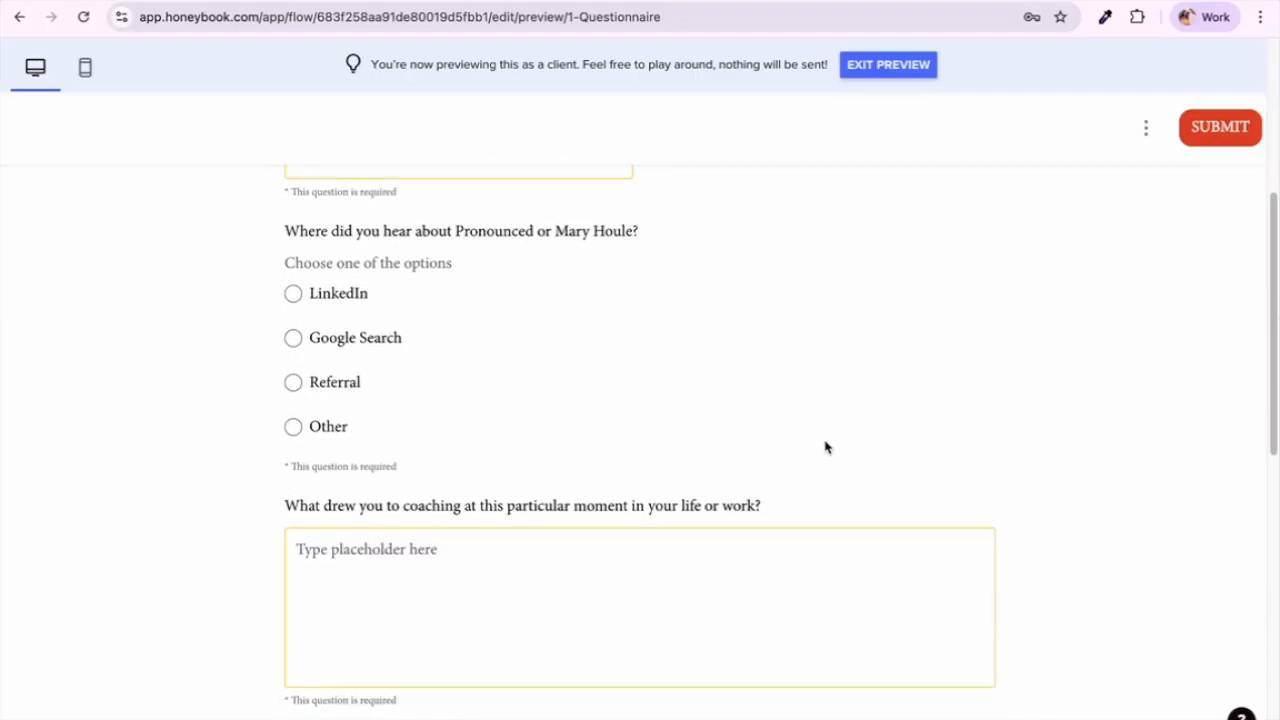
{"action": "scroll", "coordinate": [806, 432], "scroll_direction": "up", "scroll_amount": 3}
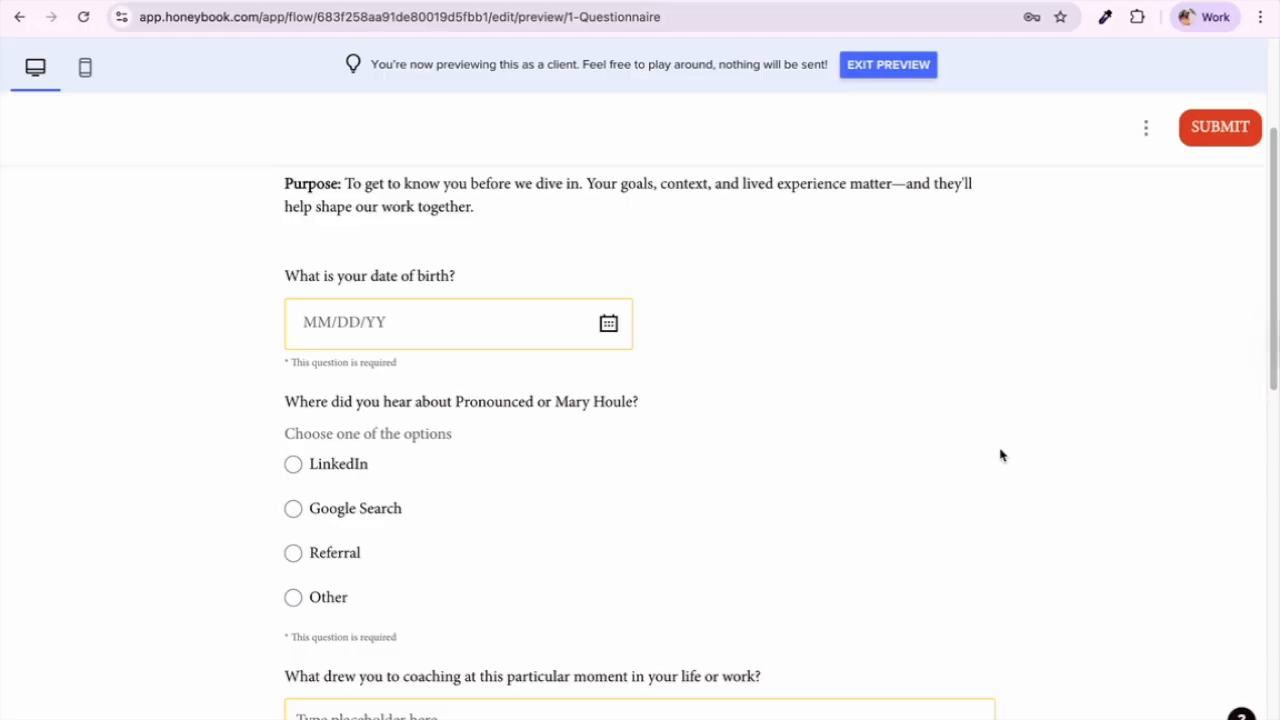
{"action": "scroll", "coordinate": [1004, 475], "scroll_direction": "down", "scroll_amount": 1}
{"action": "scroll", "coordinate": [1004, 475], "scroll_direction": "down", "scroll_amount": 1}
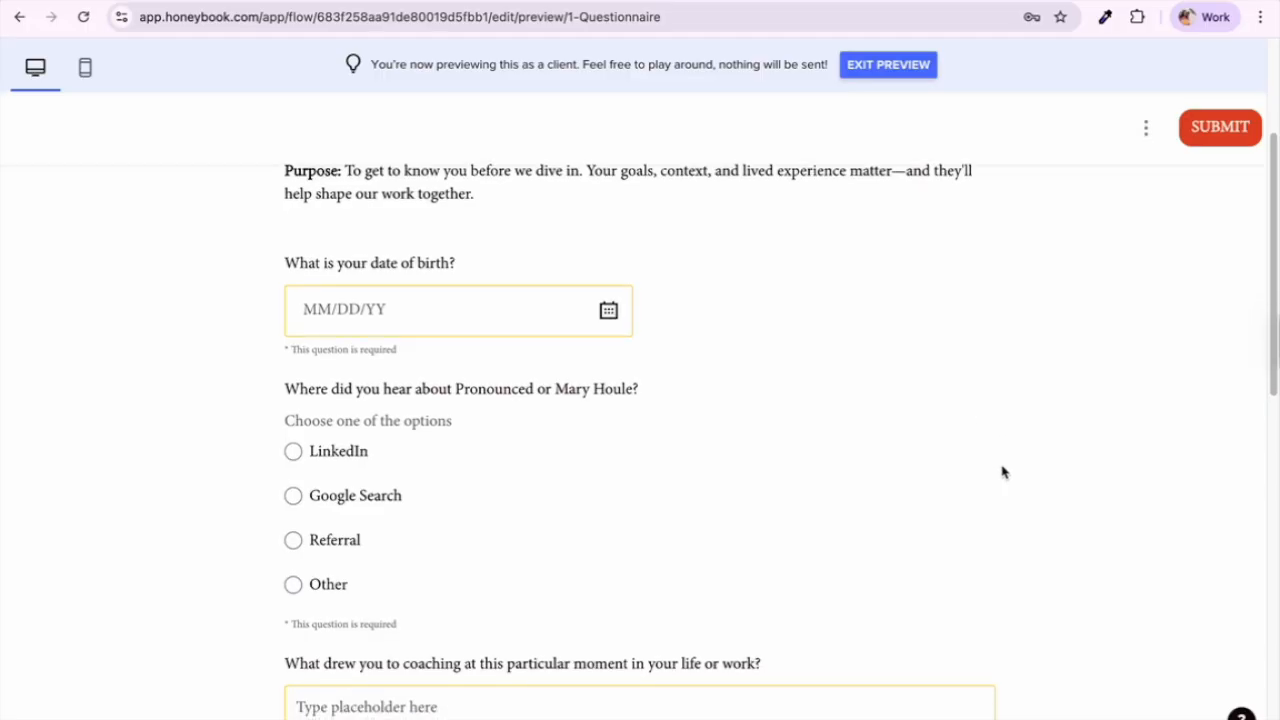
{"action": "scroll", "coordinate": [1004, 473], "scroll_direction": "down", "scroll_amount": 1}
{"action": "scroll", "coordinate": [1000, 476], "scroll_direction": "down", "scroll_amount": 2}
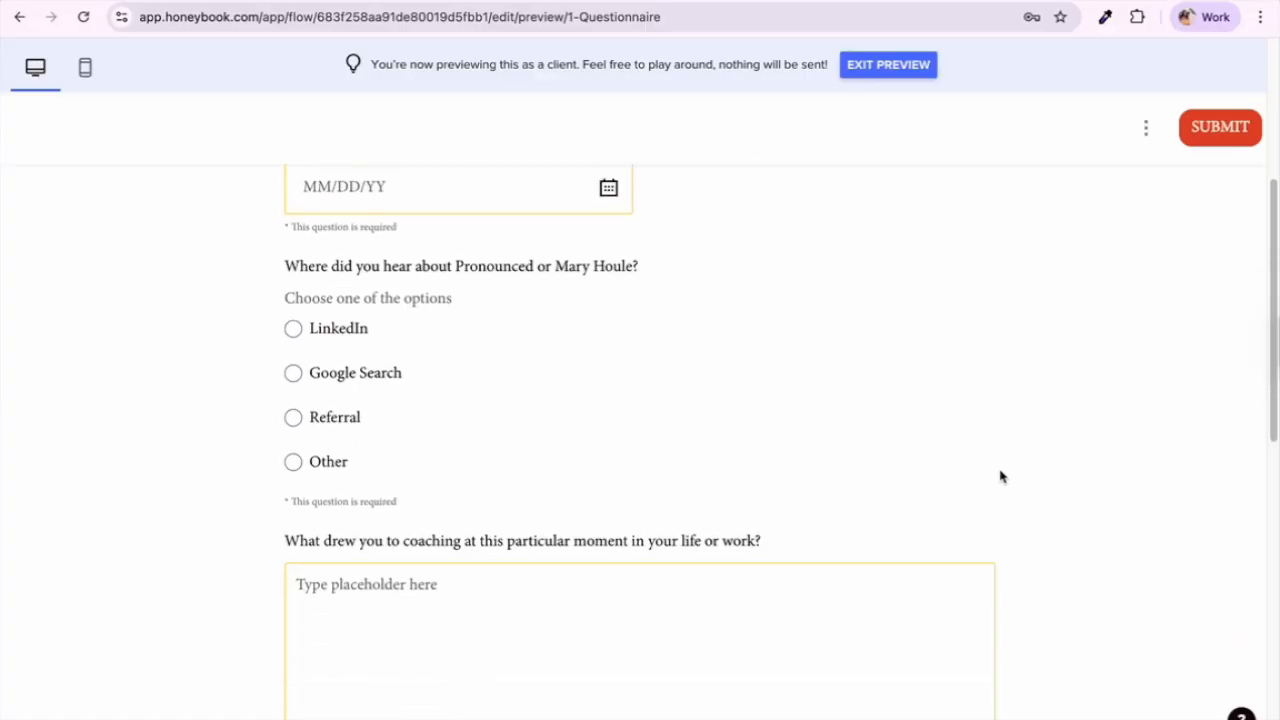
{"action": "scroll", "coordinate": [1000, 476], "scroll_direction": "down", "scroll_amount": 1}
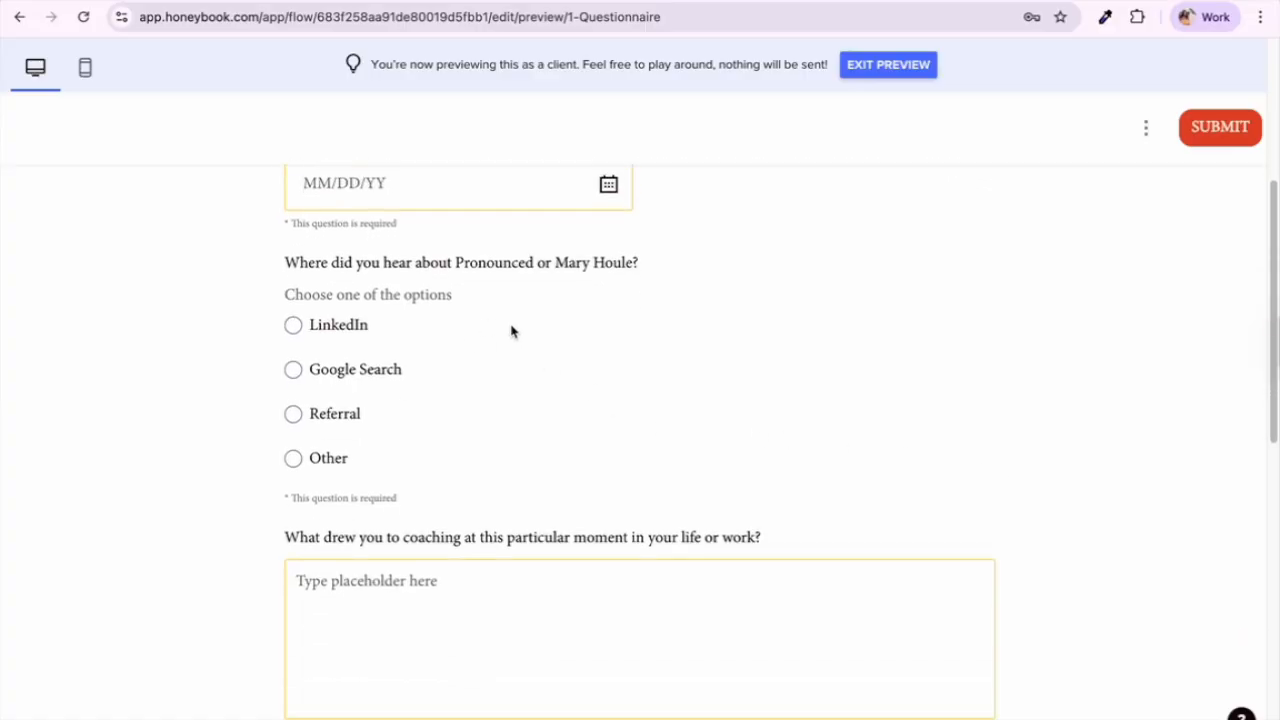
{"action": "scroll", "coordinate": [416, 420], "scroll_direction": "down", "scroll_amount": 1}
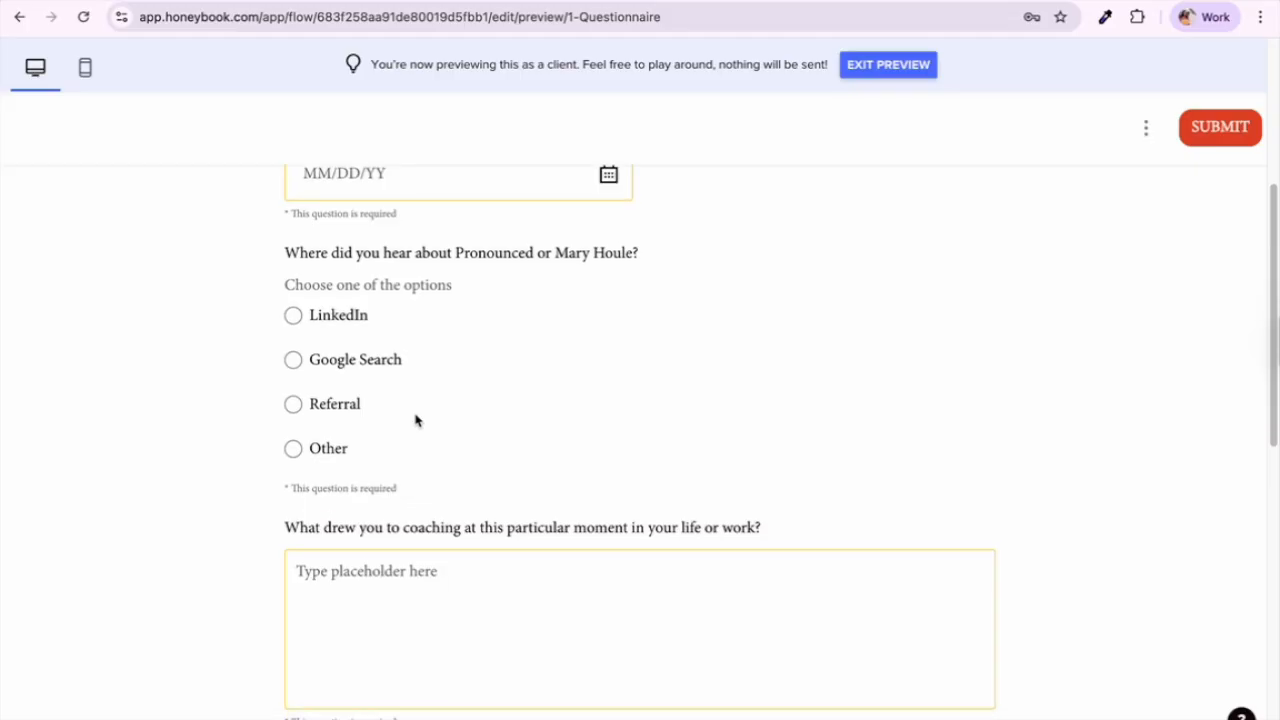
{"action": "scroll", "coordinate": [416, 420], "scroll_direction": "down", "scroll_amount": 5}
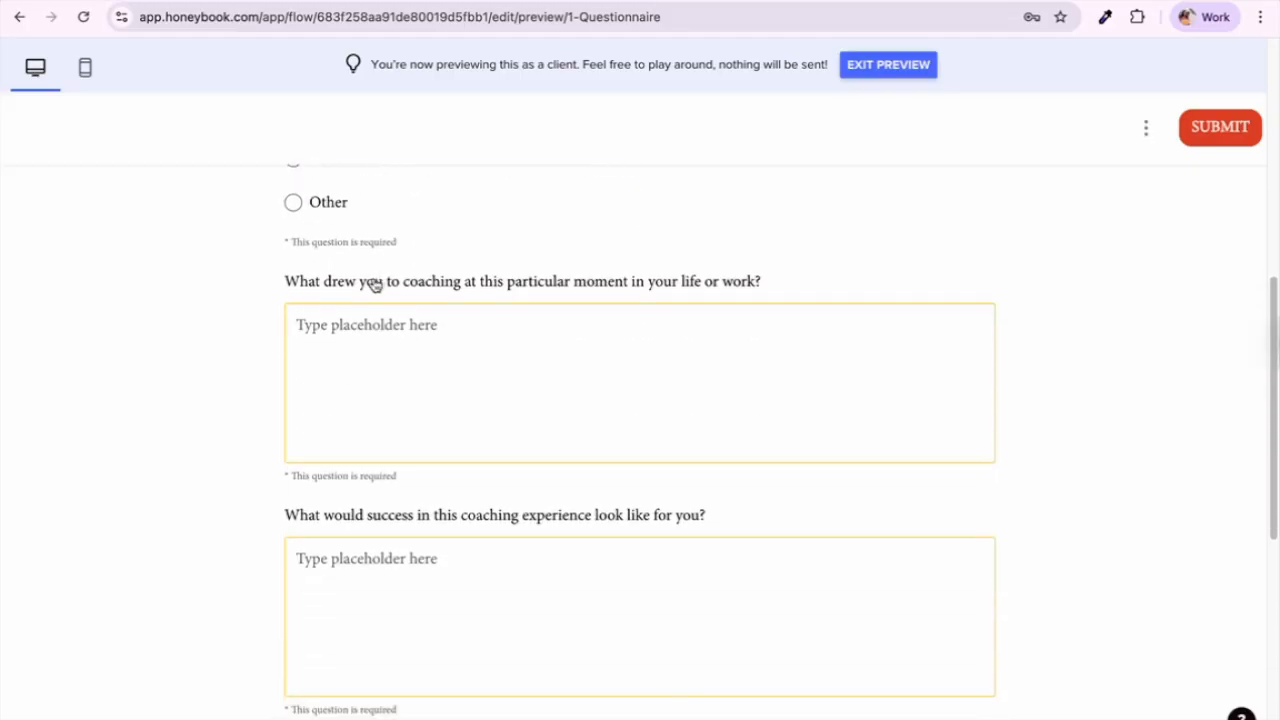
{"action": "scroll", "coordinate": [328, 370], "scroll_direction": "down", "scroll_amount": 5}
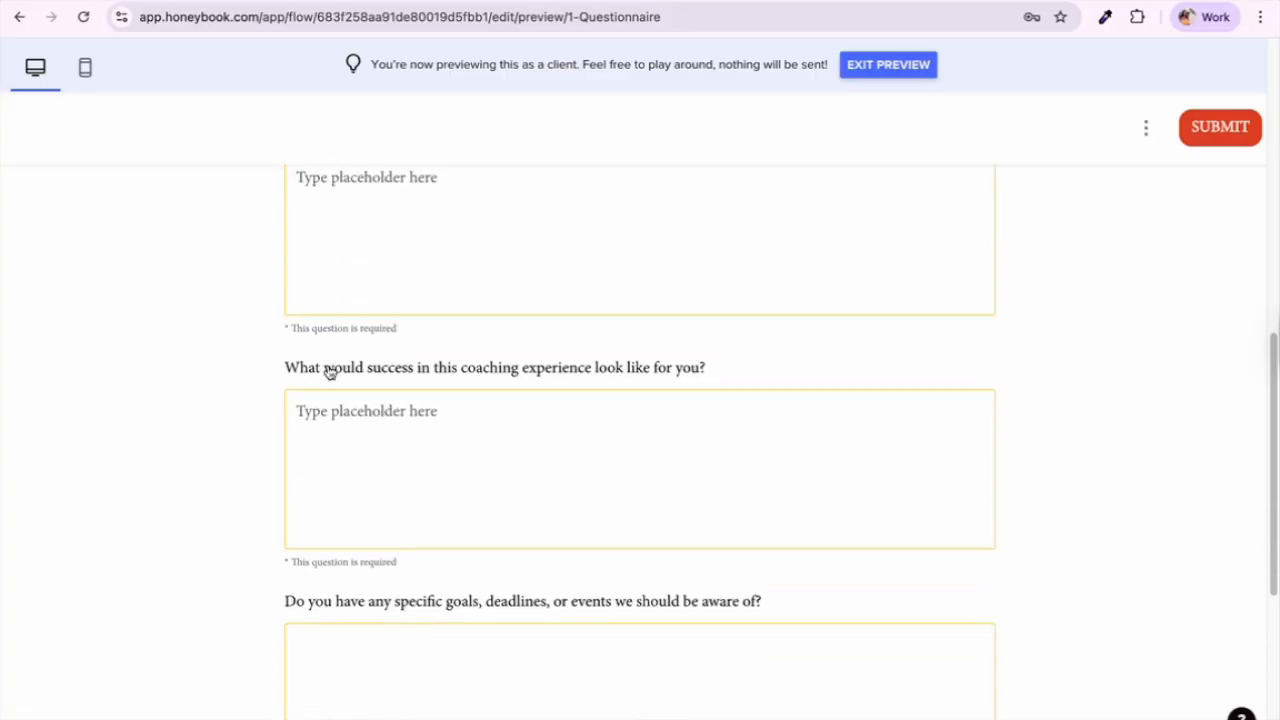
{"action": "scroll", "coordinate": [466, 380], "scroll_direction": "down", "scroll_amount": 3}
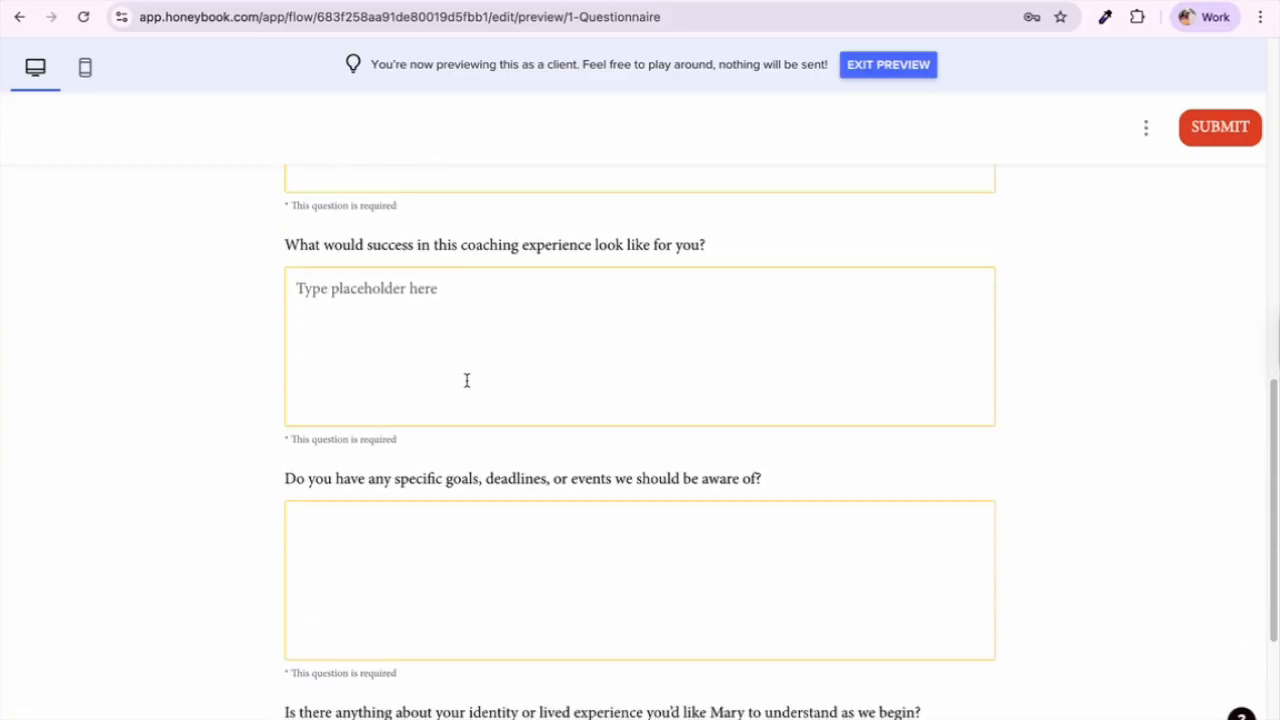
{"action": "scroll", "coordinate": [458, 376], "scroll_direction": "down", "scroll_amount": 2}
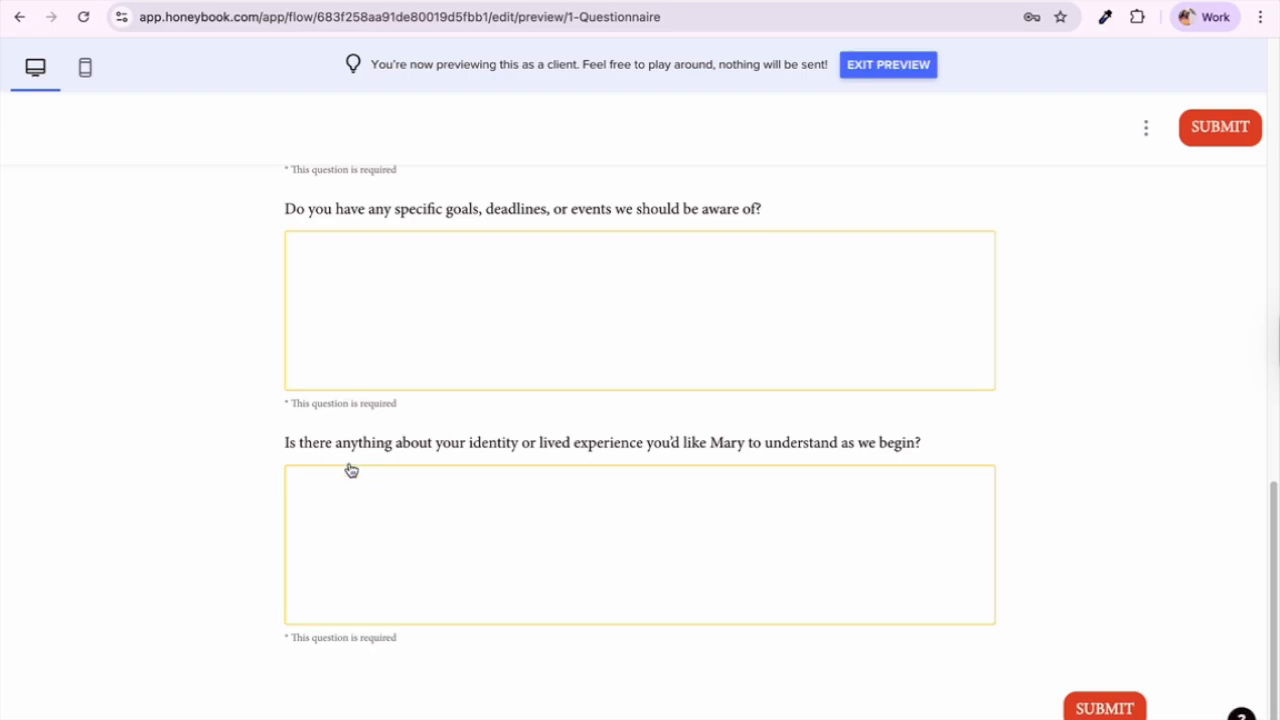
Step: Highlight the identity and lived experience question, then exit the client preview to the editor
{"action": "left_click_drag", "start_coordinate": [276, 454], "coordinate": [923, 460]}
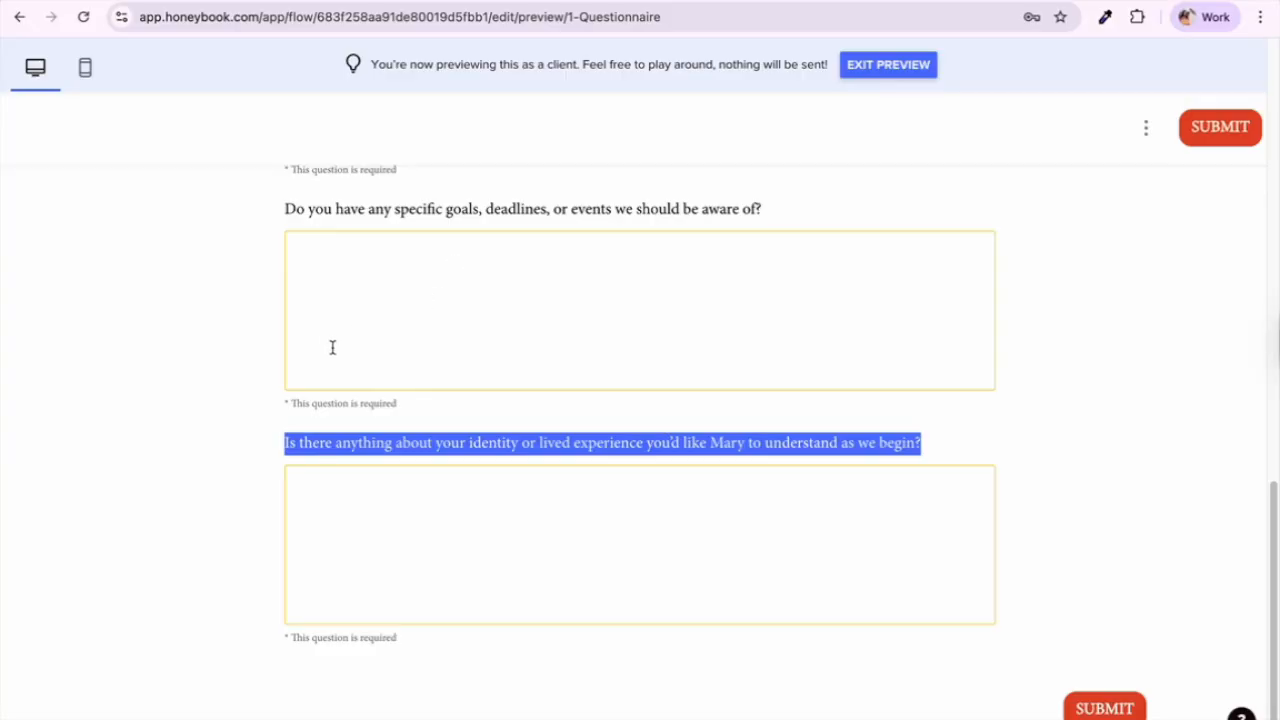
{"action": "scroll", "coordinate": [424, 291], "scroll_direction": "up", "scroll_amount": 10}
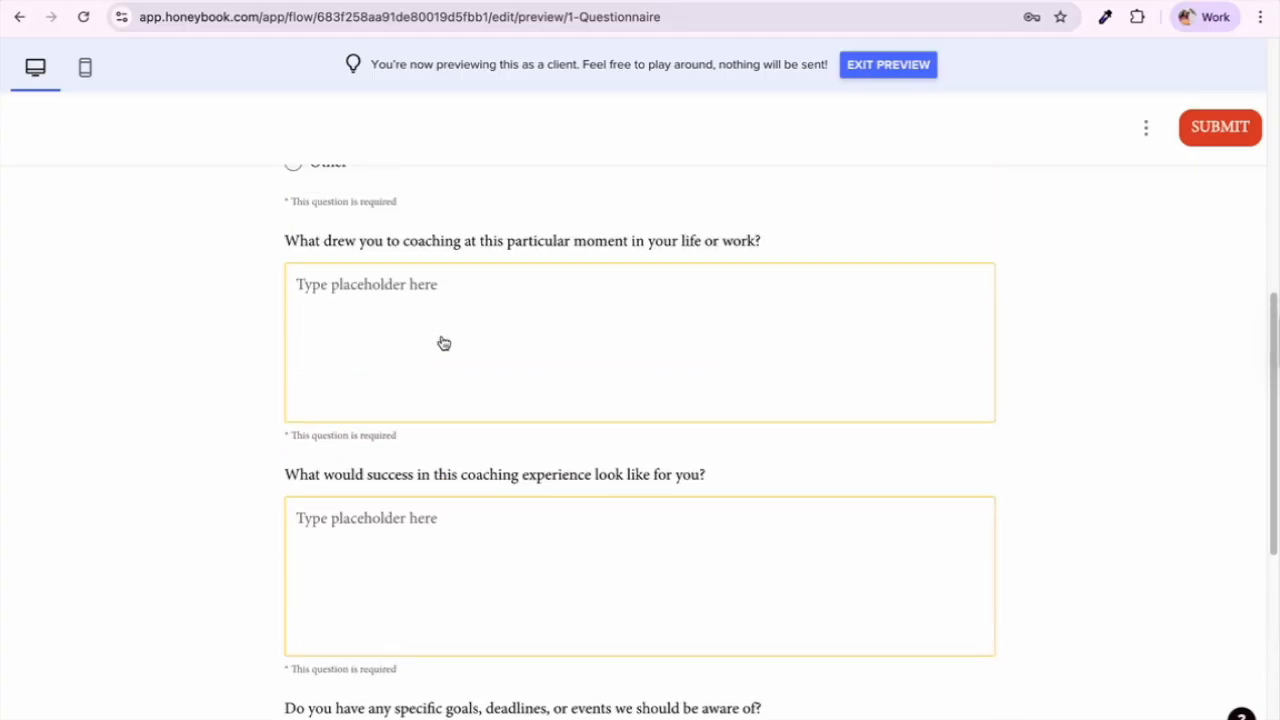
{"action": "scroll", "coordinate": [443, 341], "scroll_direction": "up", "scroll_amount": 3}
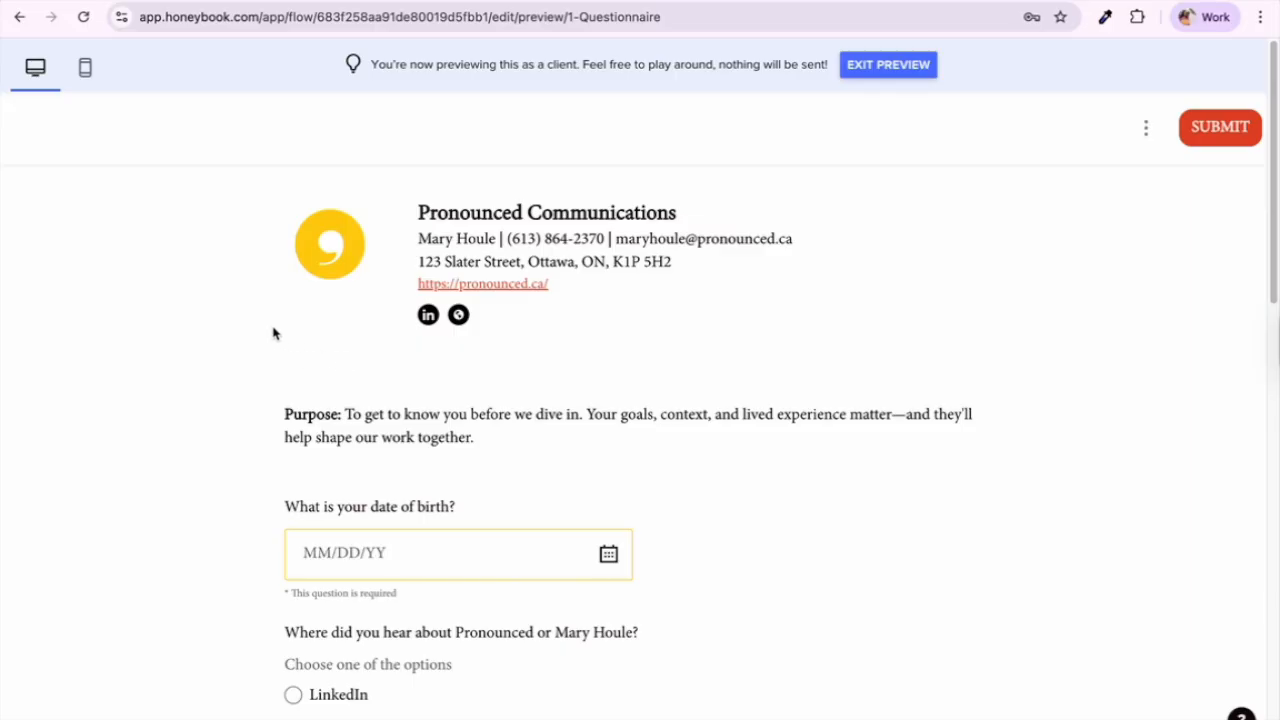
{"action": "left_click", "coordinate": [888, 65]}
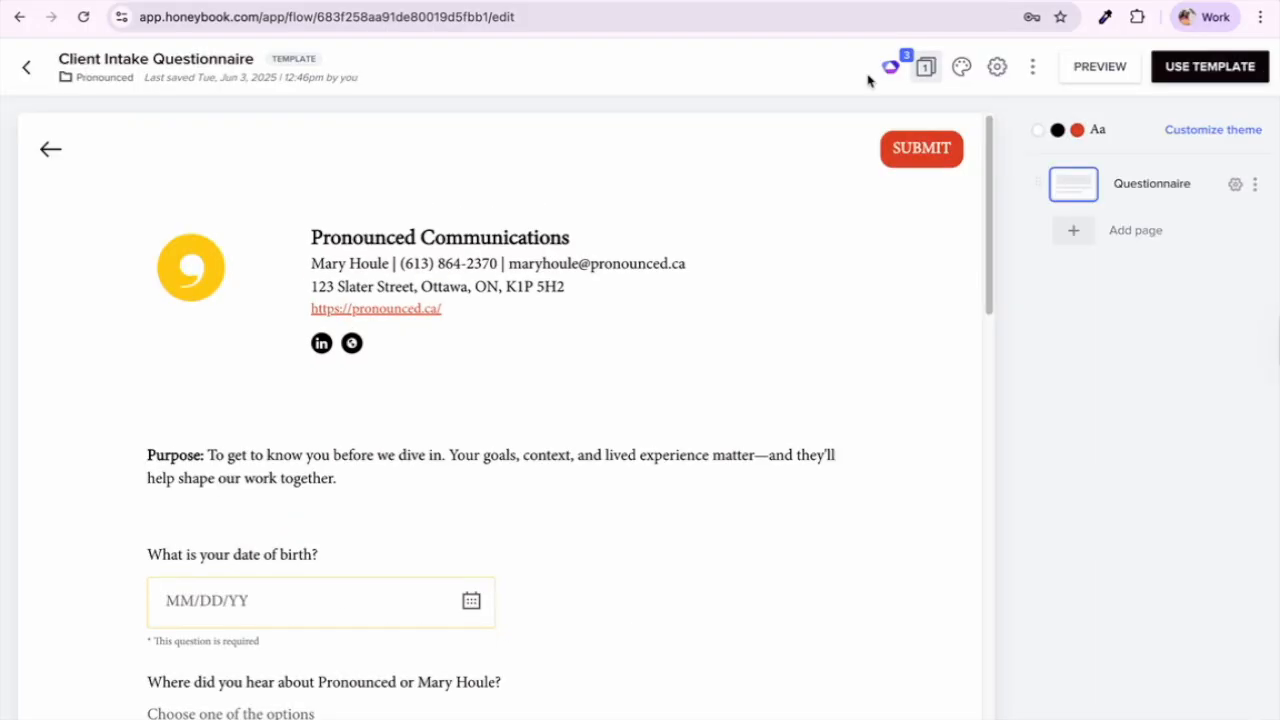
Step: Back in the templates list, open the Client Feedback Questionnaire
{"action": "left_click", "coordinate": [25, 70]}
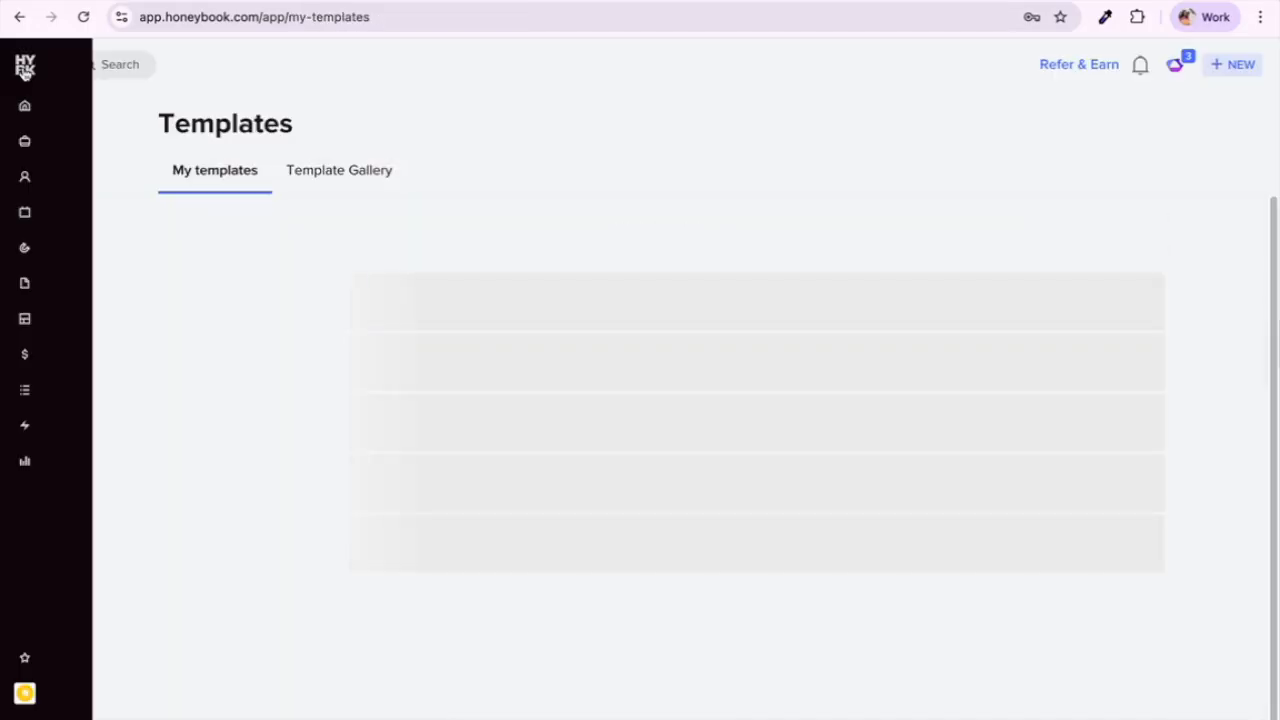
{"action": "scroll", "coordinate": [458, 534], "scroll_direction": "down", "scroll_amount": 5}
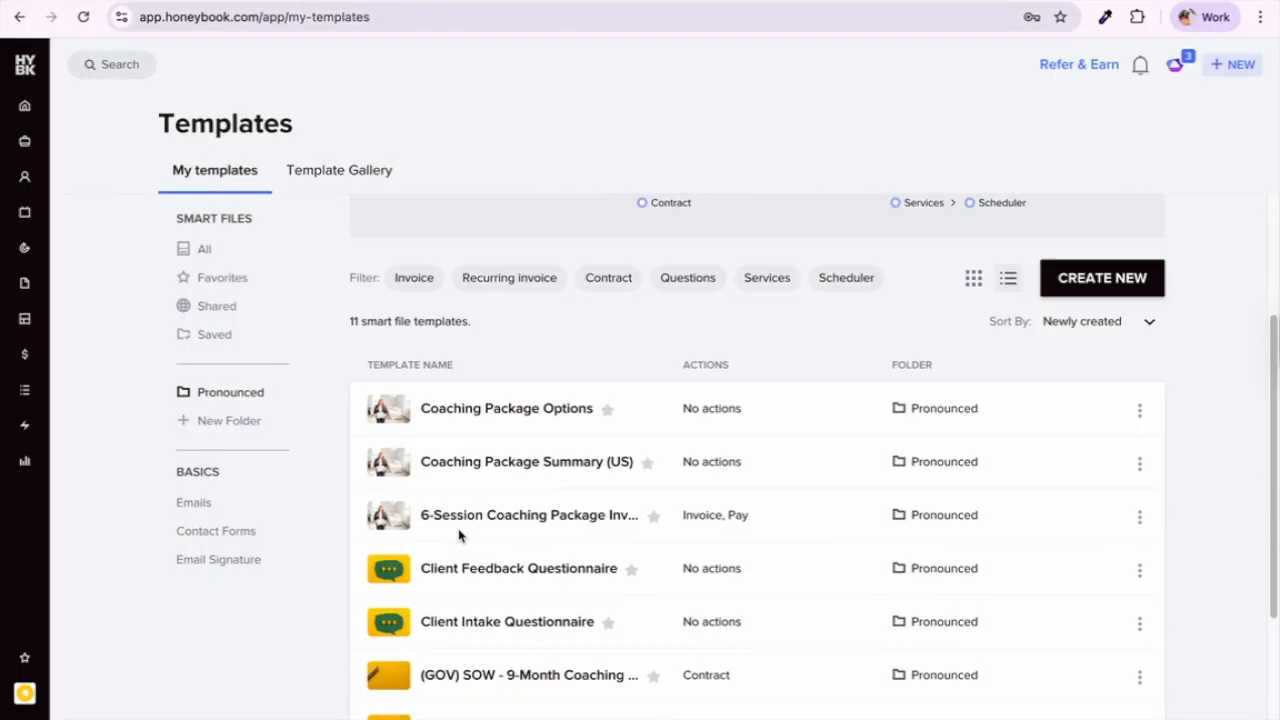
{"action": "left_click", "coordinate": [445, 345]}
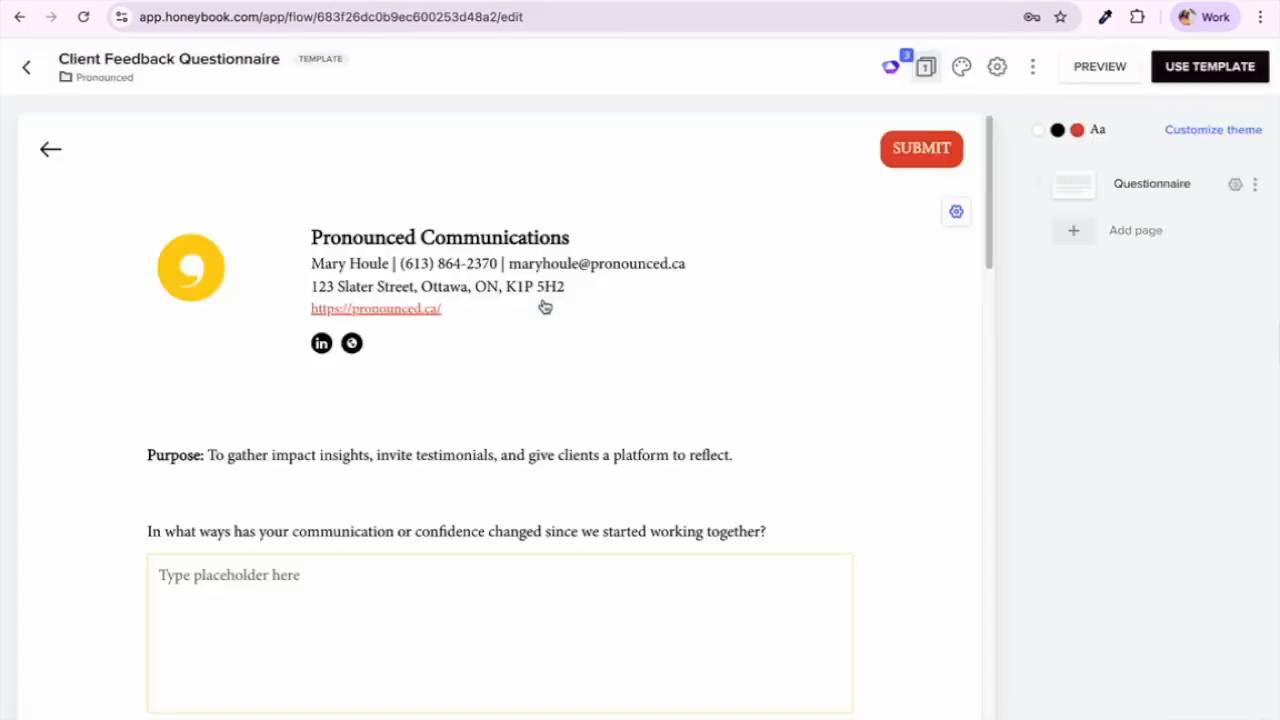
Step: Preview the Client Feedback Questionnaire as a client and scroll through its questions
{"action": "left_click", "coordinate": [1092, 61]}
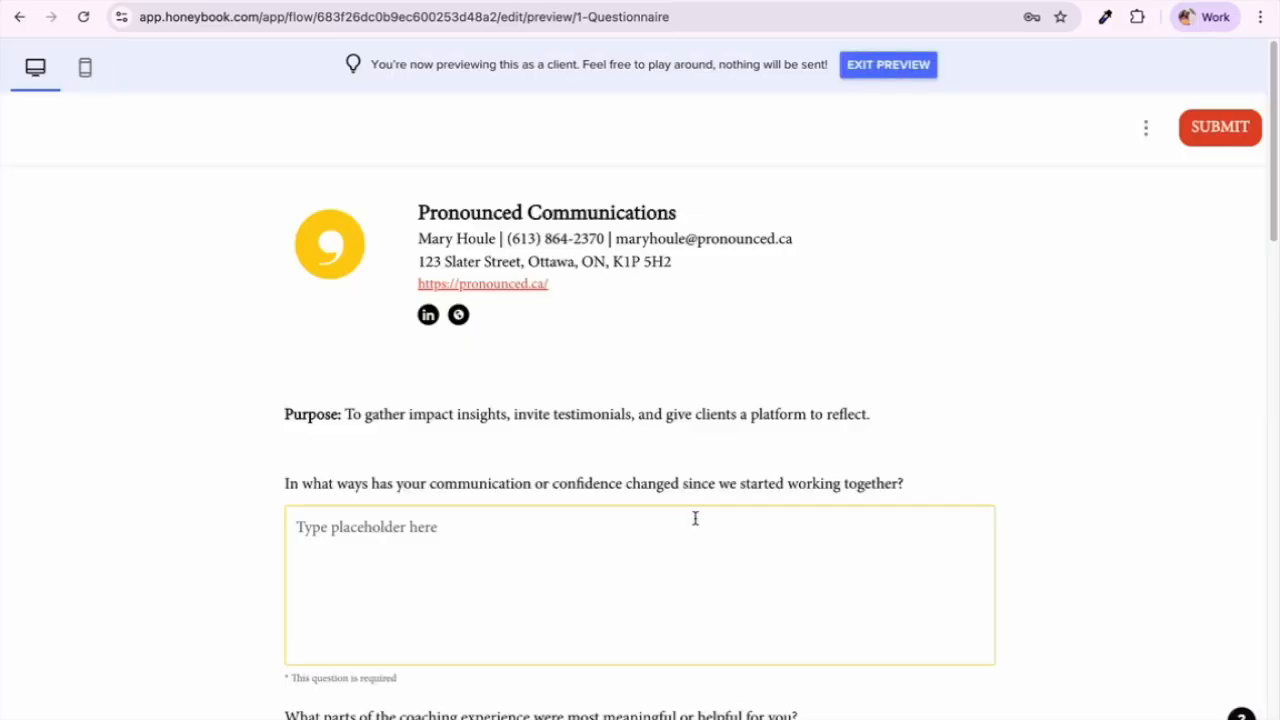
{"action": "scroll", "coordinate": [695, 518], "scroll_direction": "down", "scroll_amount": 1}
{"action": "scroll", "coordinate": [695, 518], "scroll_direction": "down", "scroll_amount": 2}
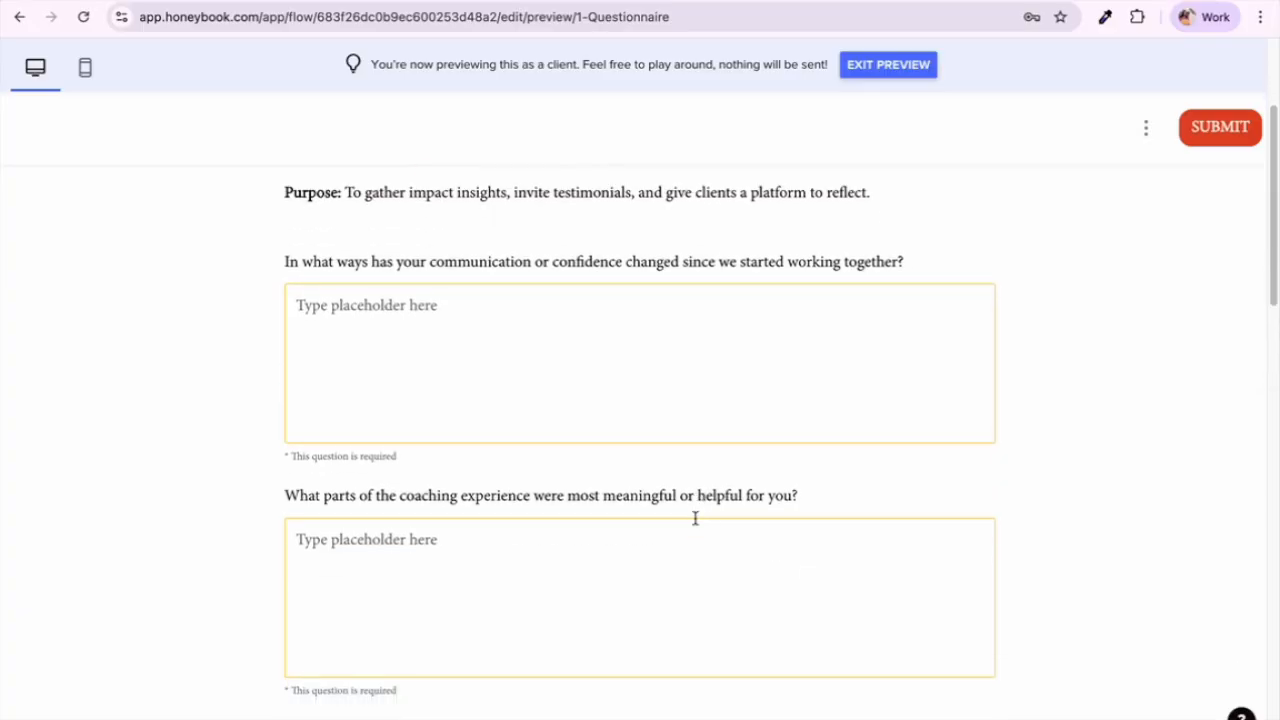
{"action": "scroll", "coordinate": [695, 518], "scroll_direction": "down", "scroll_amount": 1}
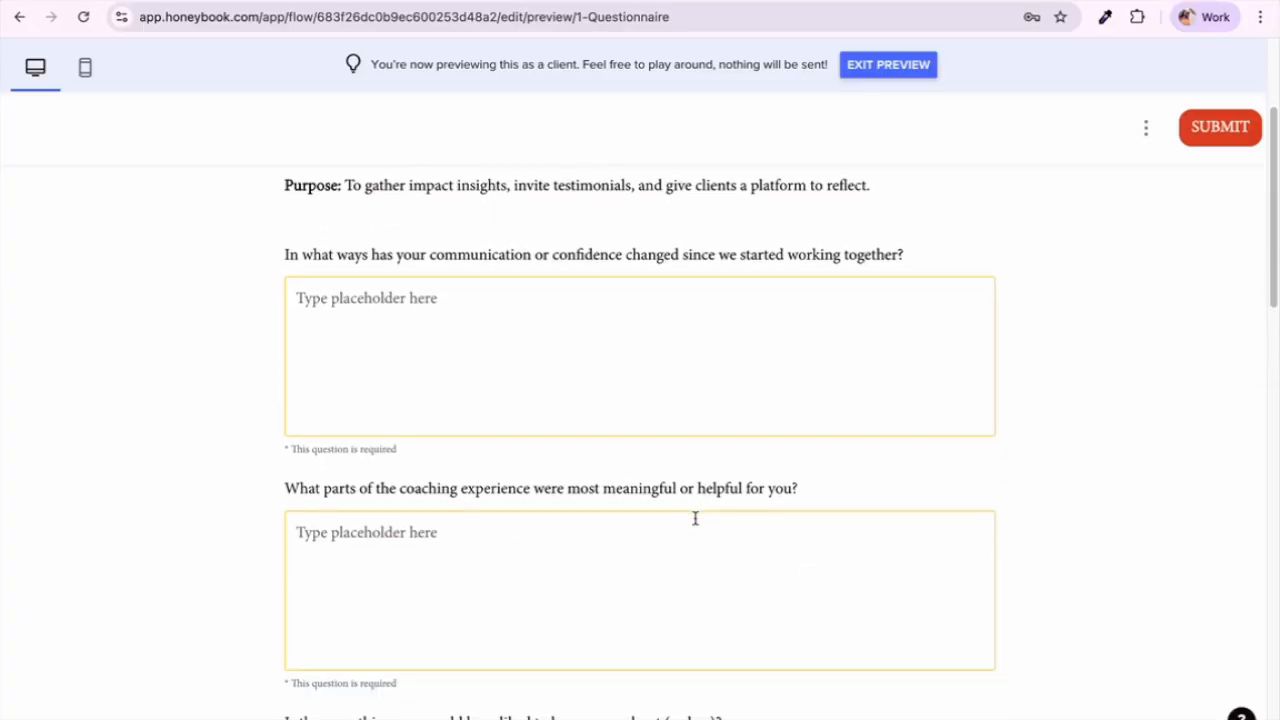
{"action": "scroll", "coordinate": [695, 518], "scroll_direction": "down", "scroll_amount": 1}
{"action": "scroll", "coordinate": [695, 518], "scroll_direction": "down", "scroll_amount": 1}
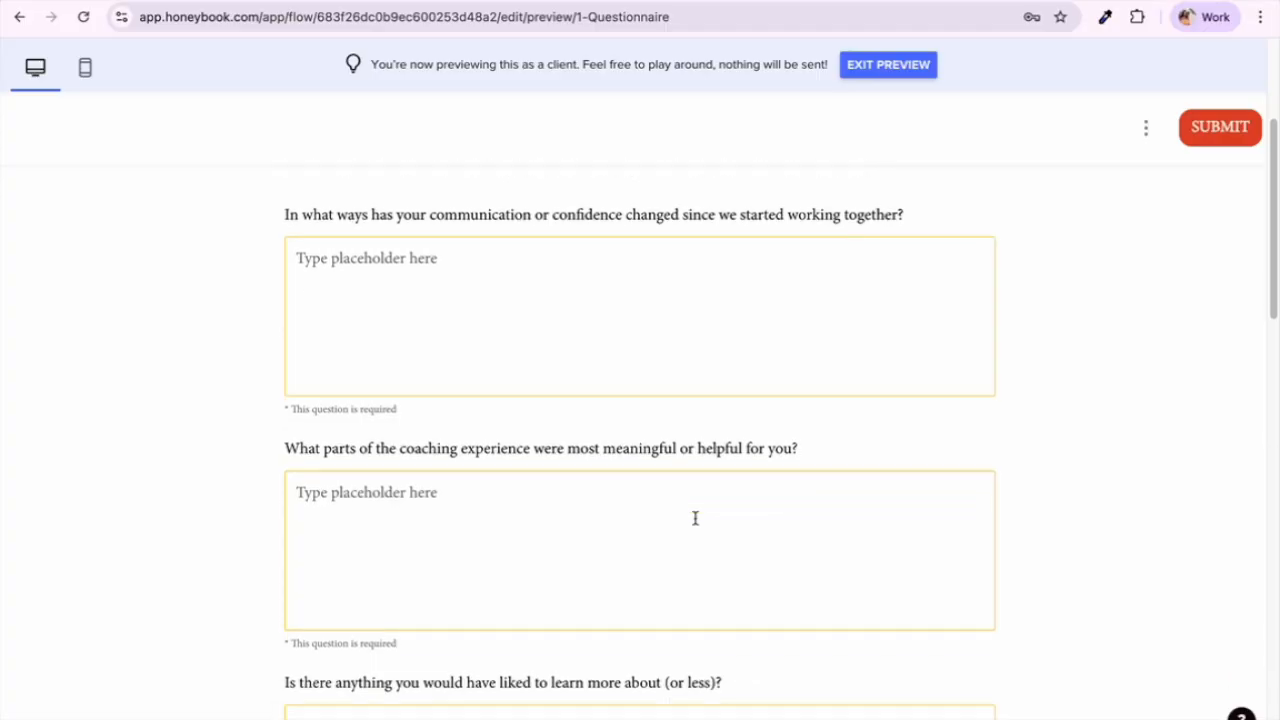
{"action": "scroll", "coordinate": [695, 518], "scroll_direction": "down", "scroll_amount": 1}
{"action": "scroll", "coordinate": [695, 518], "scroll_direction": "down", "scroll_amount": 3}
{"action": "scroll", "coordinate": [695, 518], "scroll_direction": "down", "scroll_amount": 5}
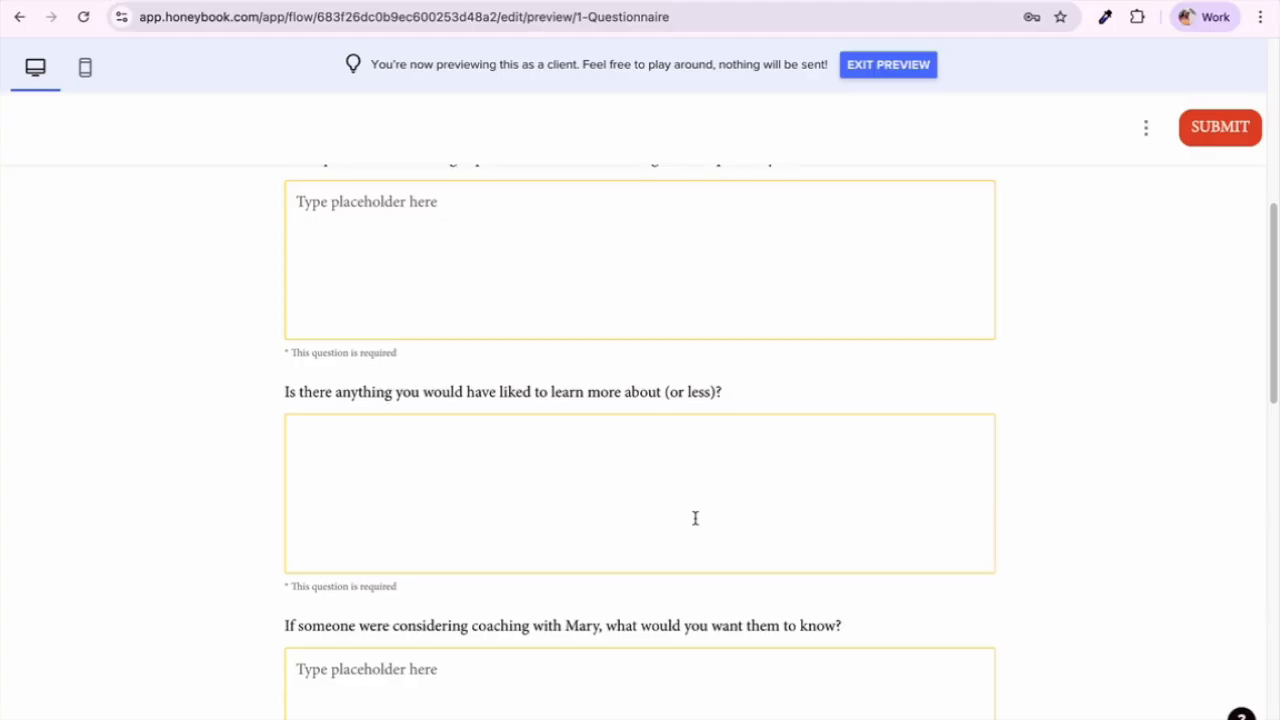
{"action": "scroll", "coordinate": [695, 518], "scroll_direction": "down", "scroll_amount": 1}
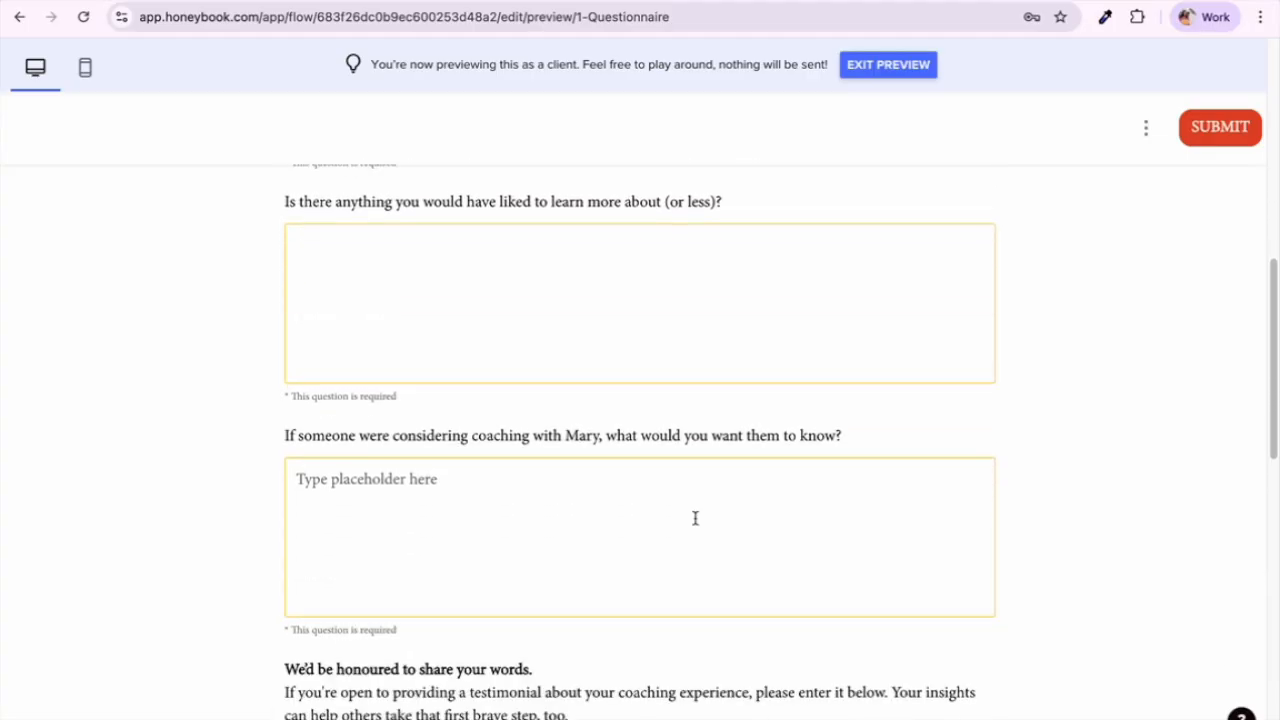
{"action": "scroll", "coordinate": [695, 518], "scroll_direction": "down", "scroll_amount": 2}
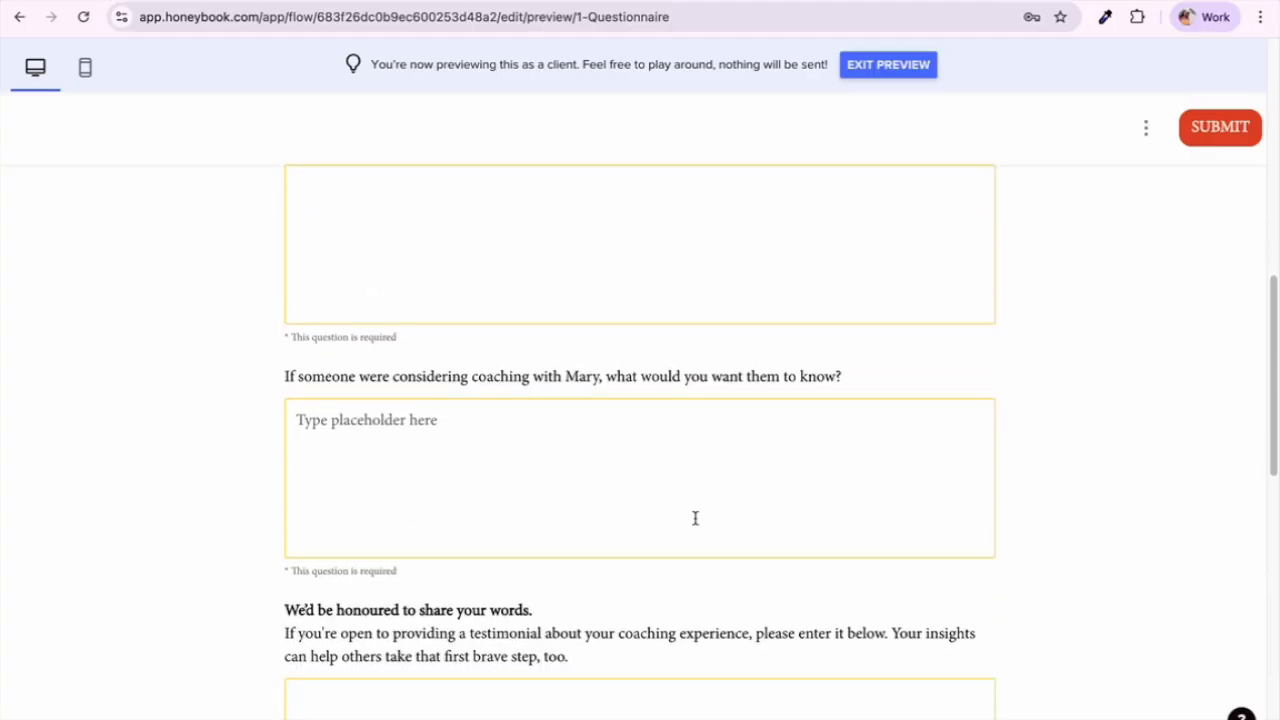
{"action": "scroll", "coordinate": [695, 518], "scroll_direction": "down", "scroll_amount": 2}
{"action": "scroll", "coordinate": [695, 518], "scroll_direction": "down", "scroll_amount": 5}
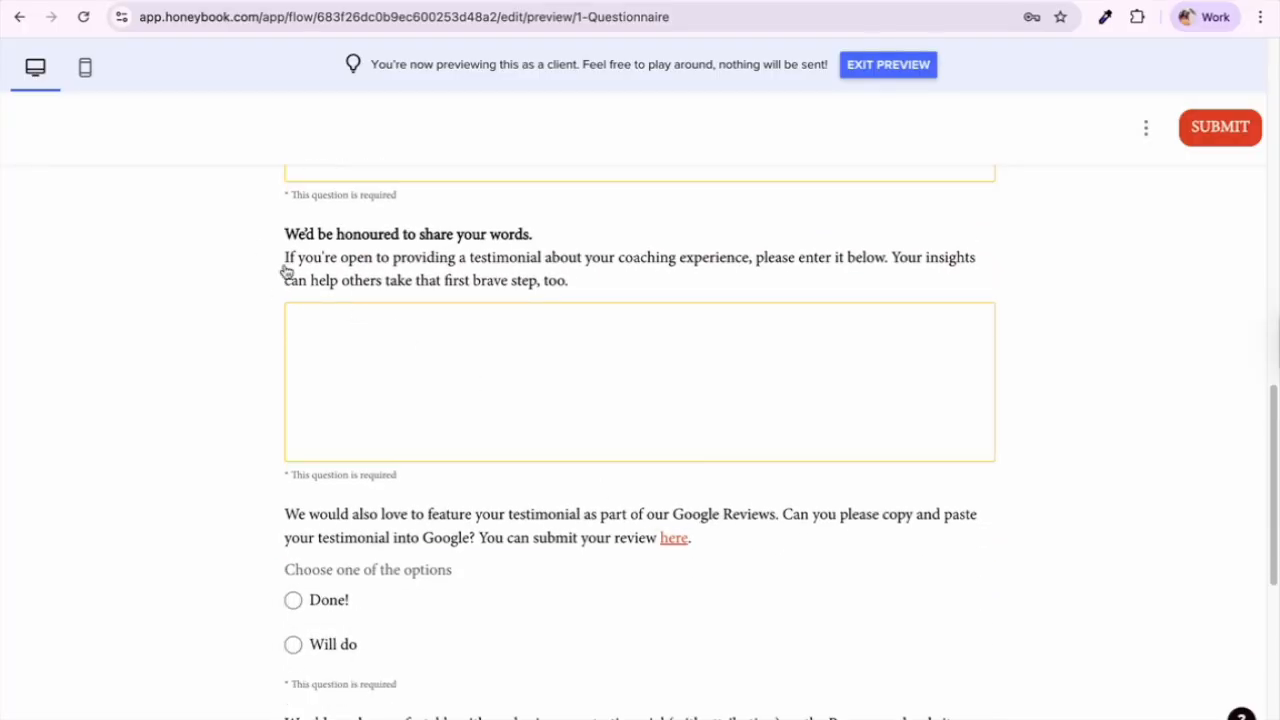
Step: Highlight the testimonial request wording, finish reviewing, and return to the template editor
{"action": "left_click_drag", "start_coordinate": [240, 228], "coordinate": [589, 292]}
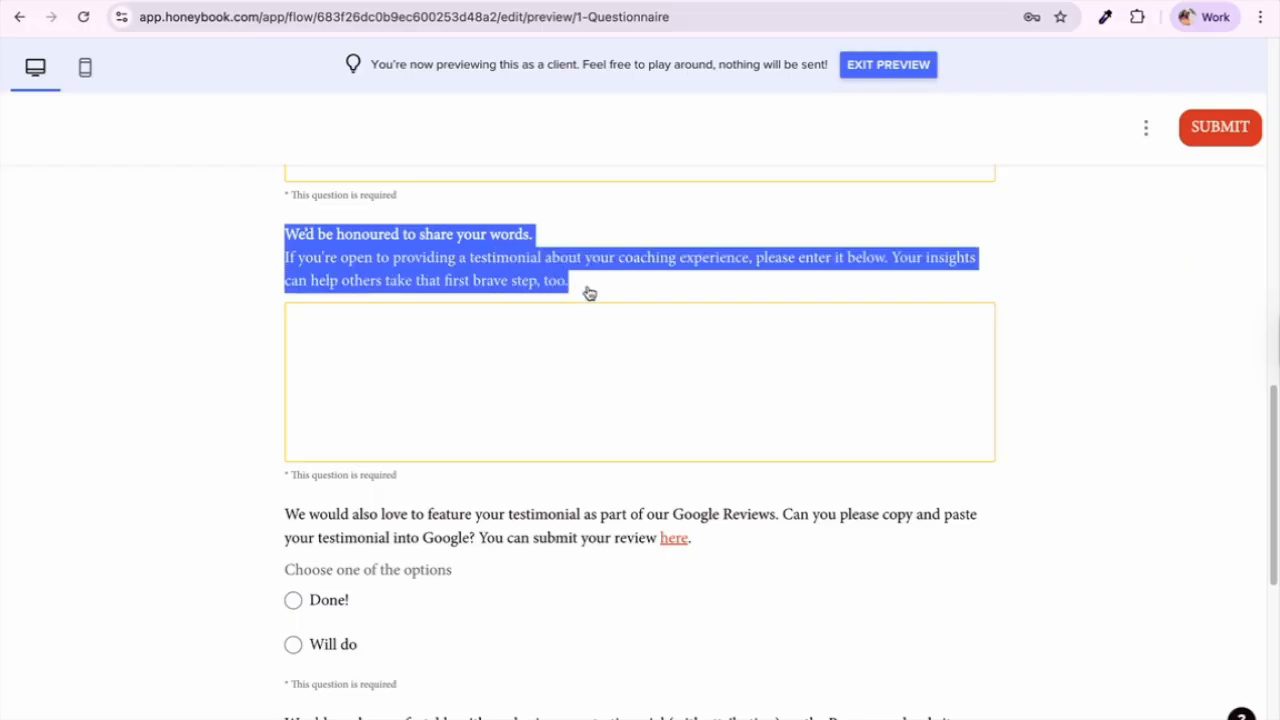
{"action": "scroll", "coordinate": [440, 462], "scroll_direction": "down", "scroll_amount": 3}
{"action": "scroll", "coordinate": [439, 462], "scroll_direction": "down", "scroll_amount": 1}
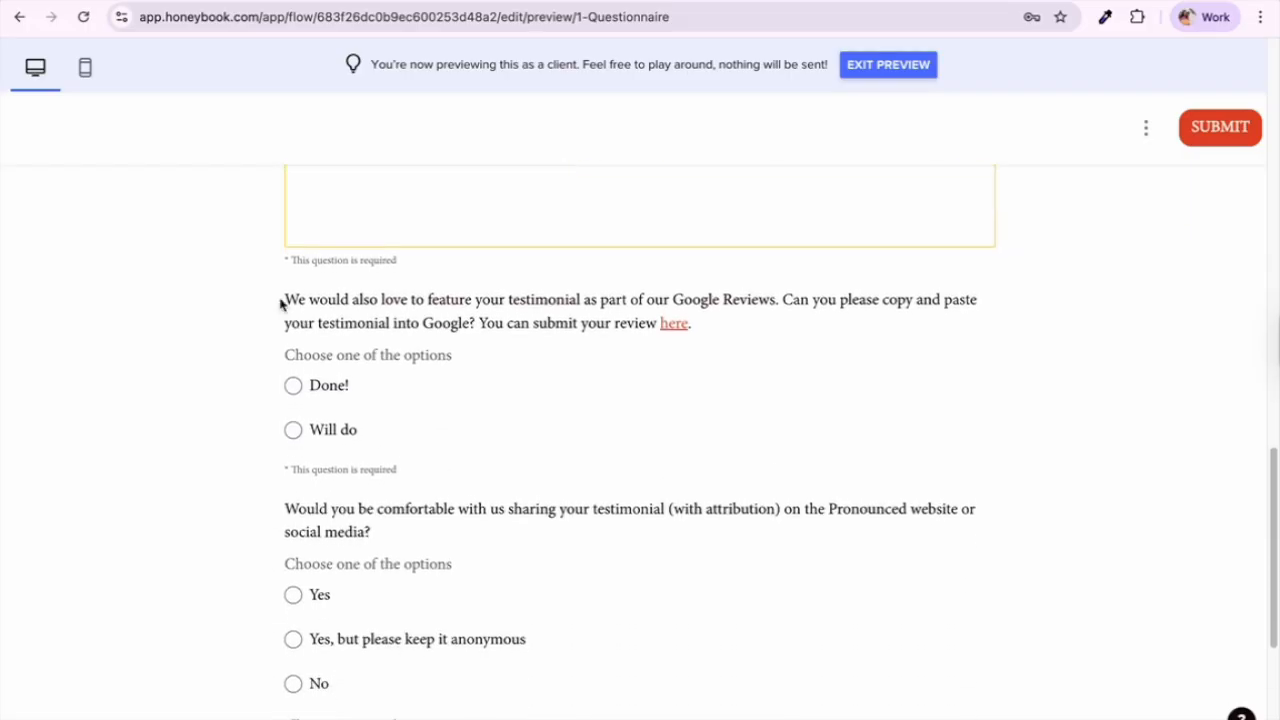
{"action": "scroll", "coordinate": [400, 415], "scroll_direction": "up", "scroll_amount": 3}
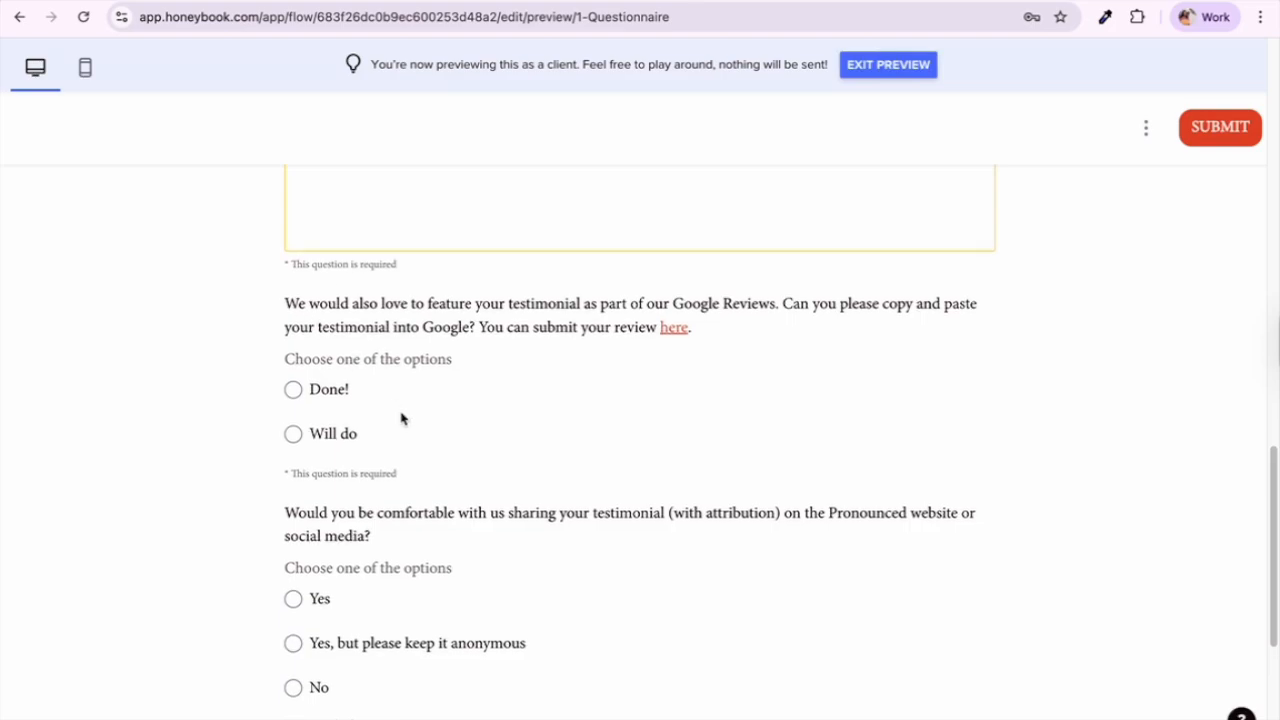
{"action": "scroll", "coordinate": [566, 420], "scroll_direction": "down", "scroll_amount": 5}
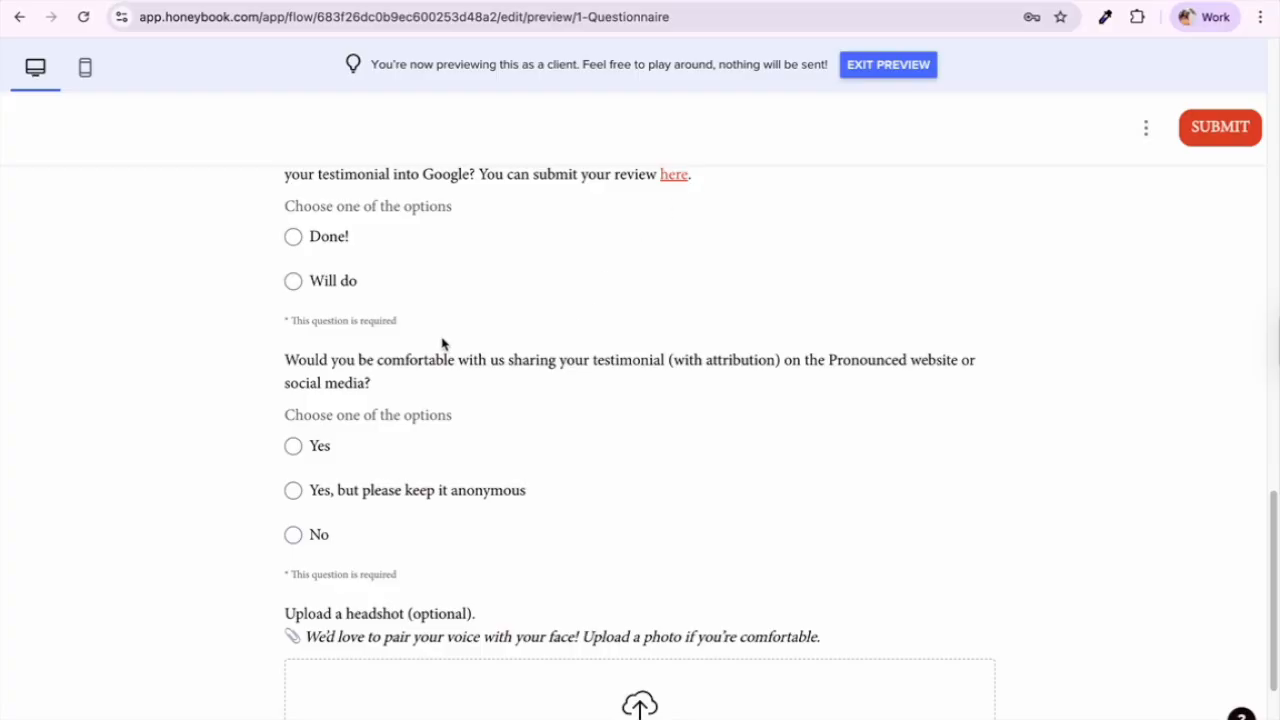
{"action": "scroll", "coordinate": [531, 425], "scroll_direction": "up", "scroll_amount": 2}
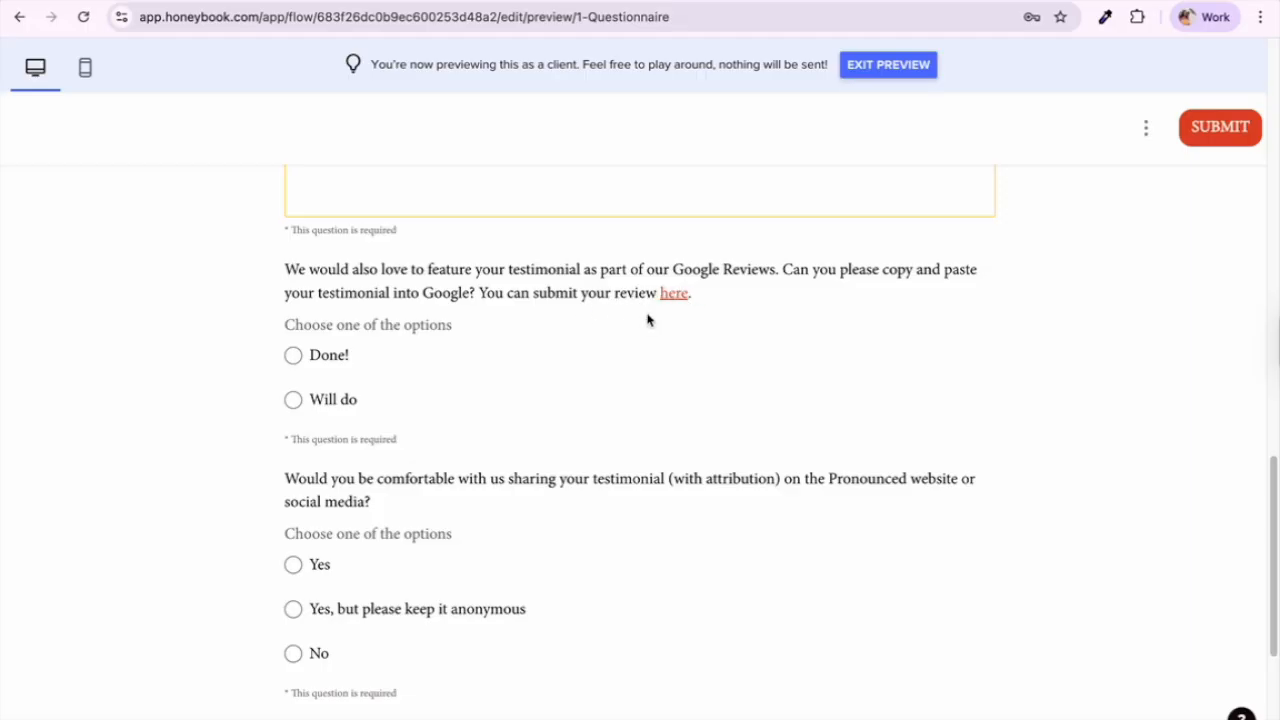
{"action": "scroll", "coordinate": [497, 446], "scroll_direction": "down", "scroll_amount": 5}
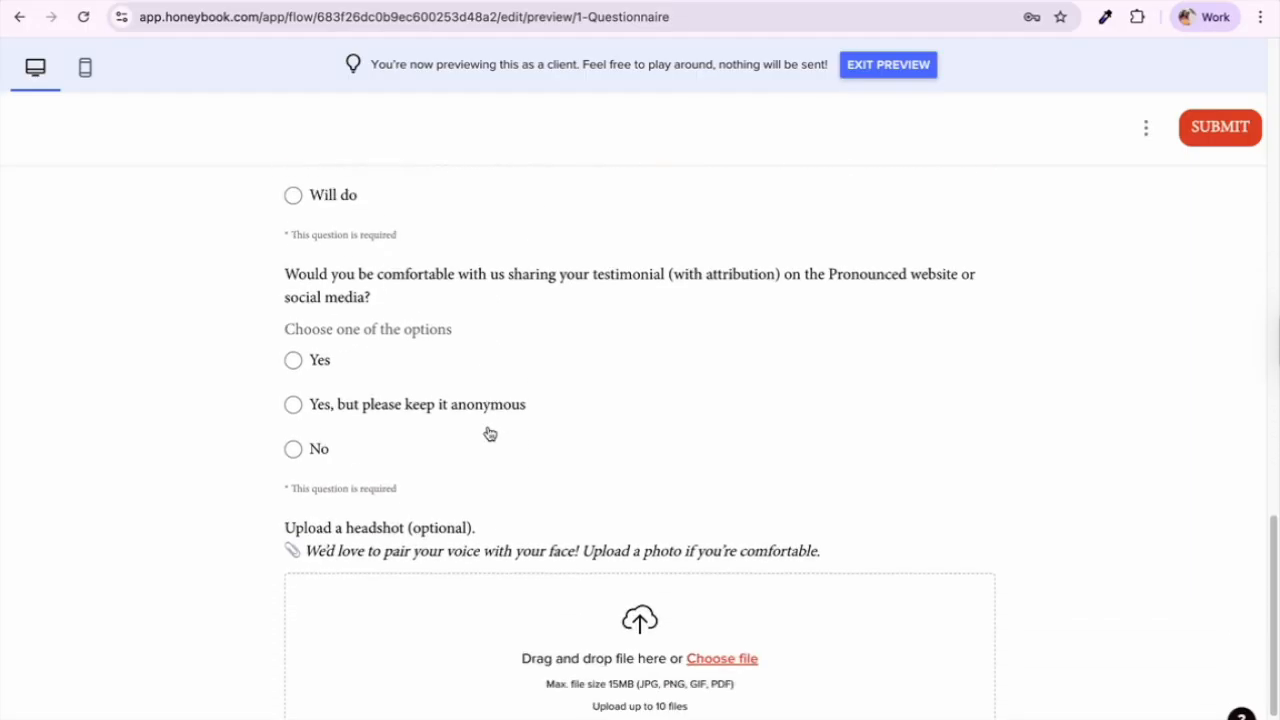
{"action": "scroll", "coordinate": [427, 380], "scroll_direction": "down", "scroll_amount": 2}
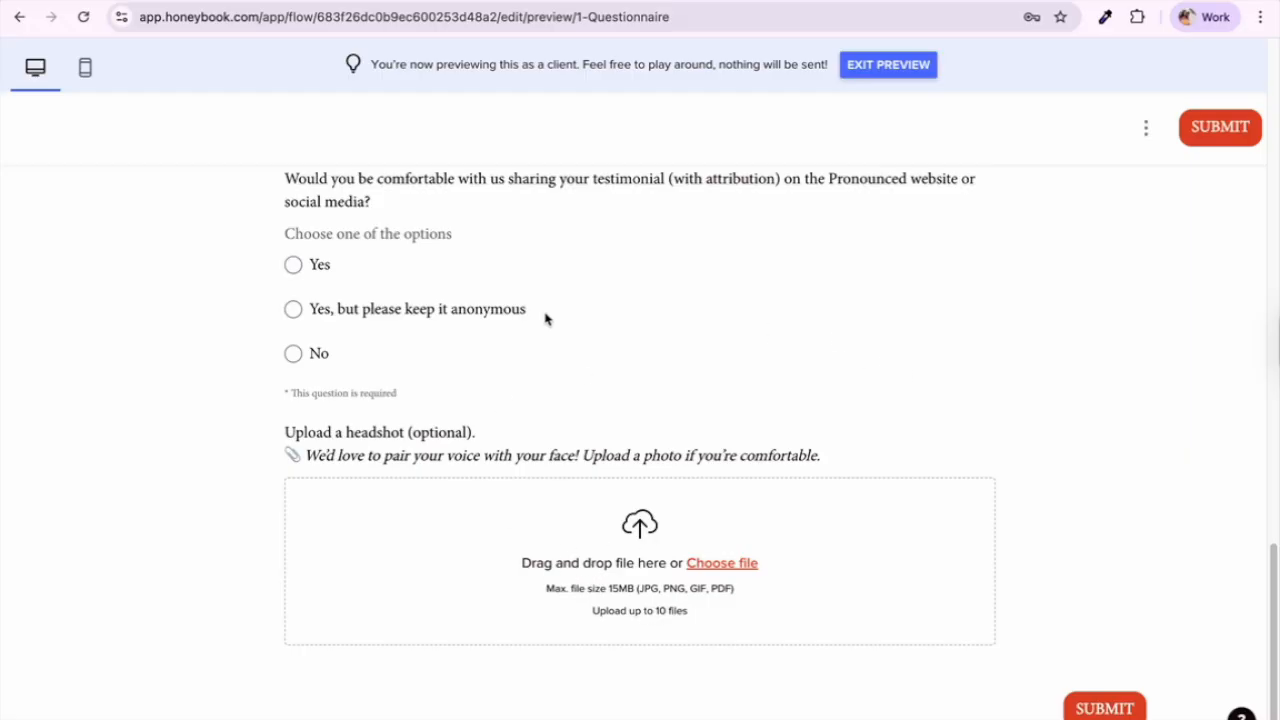
{"action": "left_click", "coordinate": [929, 72]}
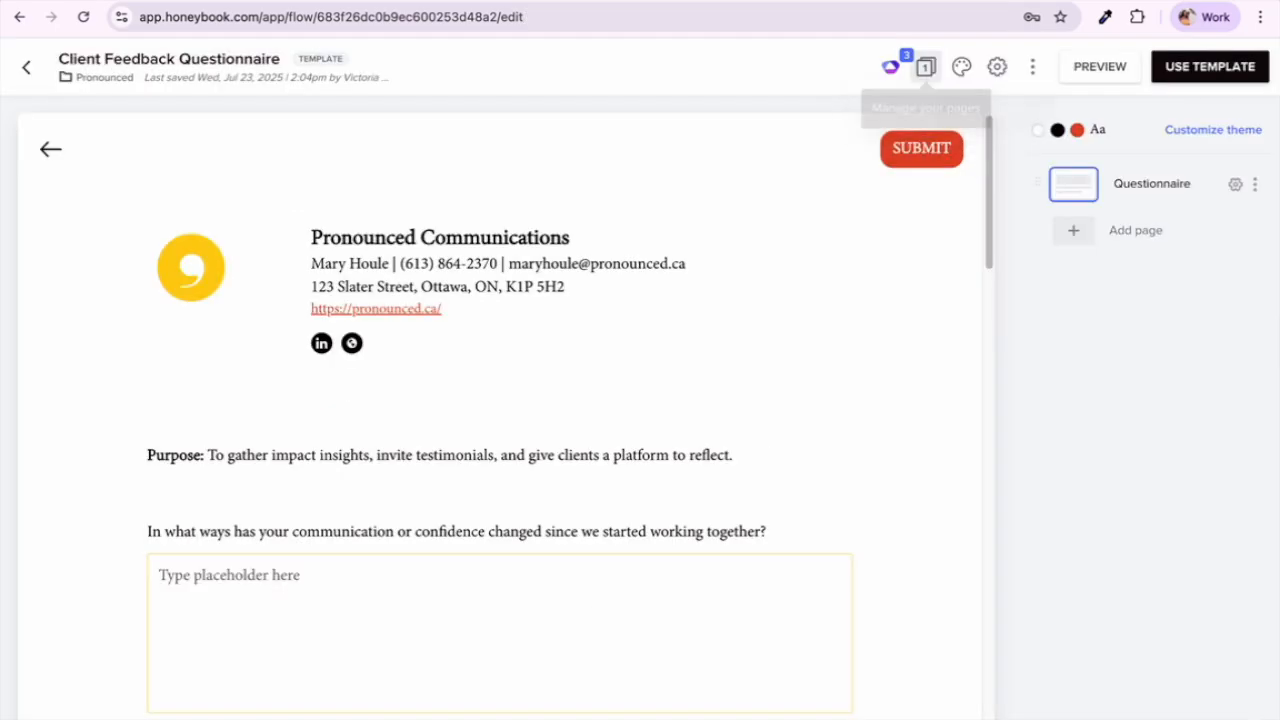
Step: Return to My templates and show the saved email templates
{"action": "left_click", "coordinate": [20, 70]}
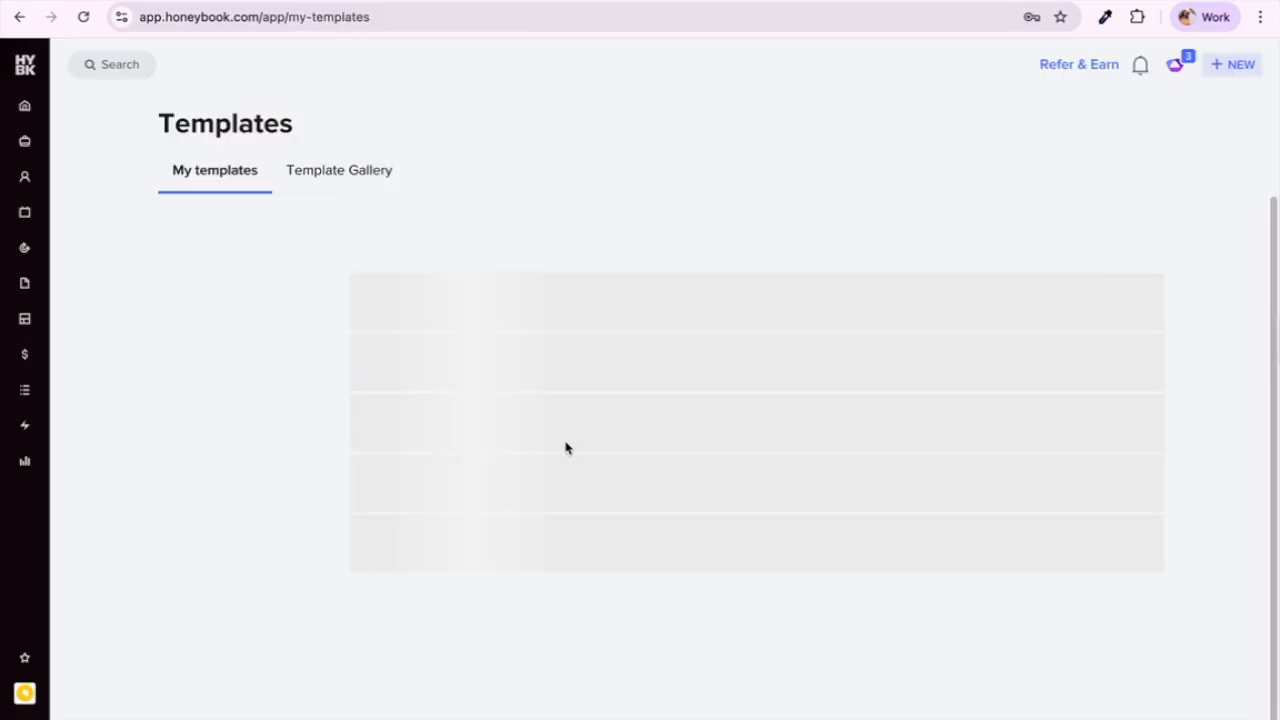
{"action": "scroll", "coordinate": [565, 447], "scroll_direction": "down", "scroll_amount": 3}
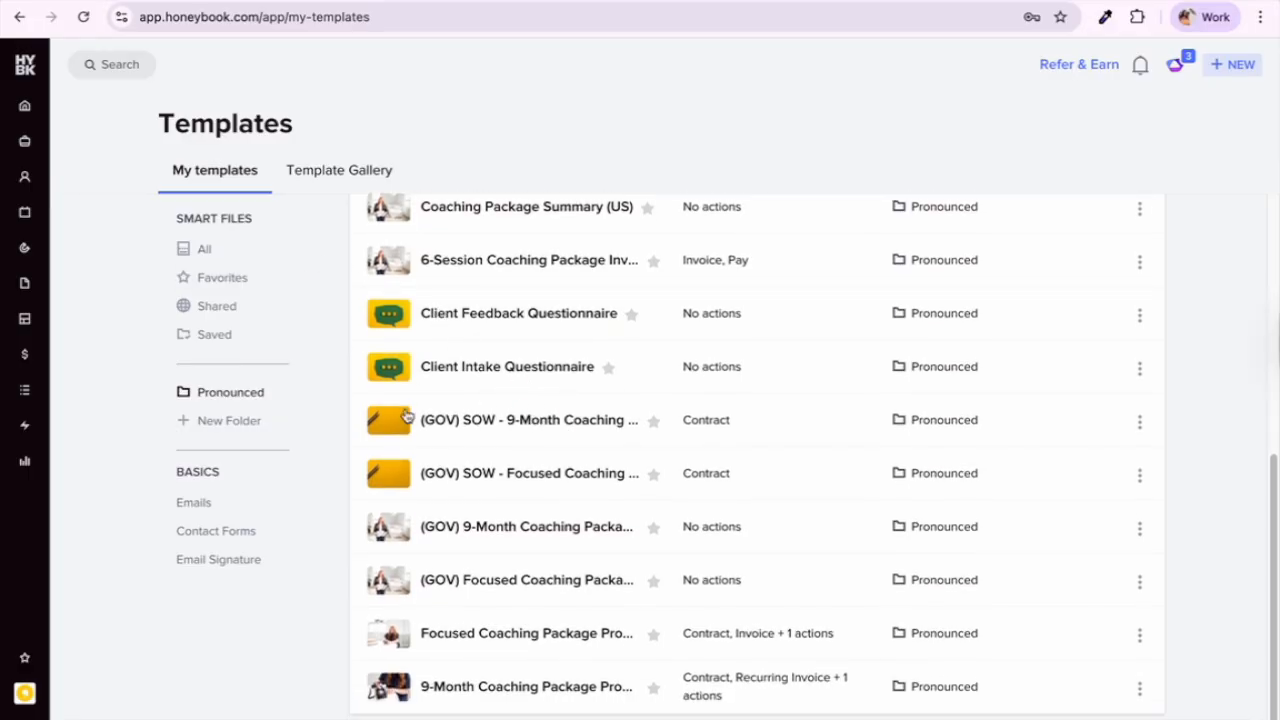
{"action": "left_click", "coordinate": [205, 503]}
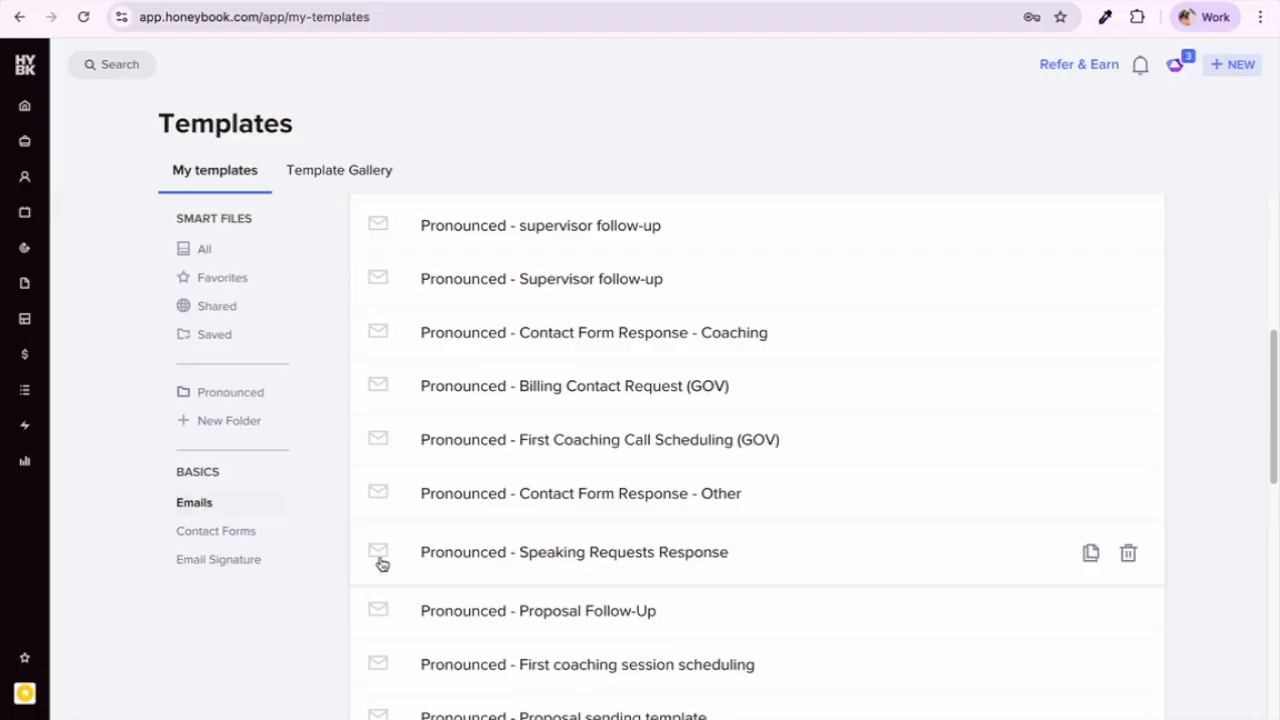
Step: Find and open the 'Pronounced - Contact Form Response - Coaching' template in the Emails list
{"action": "scroll", "coordinate": [385, 576], "scroll_direction": "down", "scroll_amount": 4}
{"action": "scroll", "coordinate": [349, 555], "scroll_direction": "down", "scroll_amount": 3}
{"action": "scroll", "coordinate": [348, 553], "scroll_direction": "down", "scroll_amount": 1}
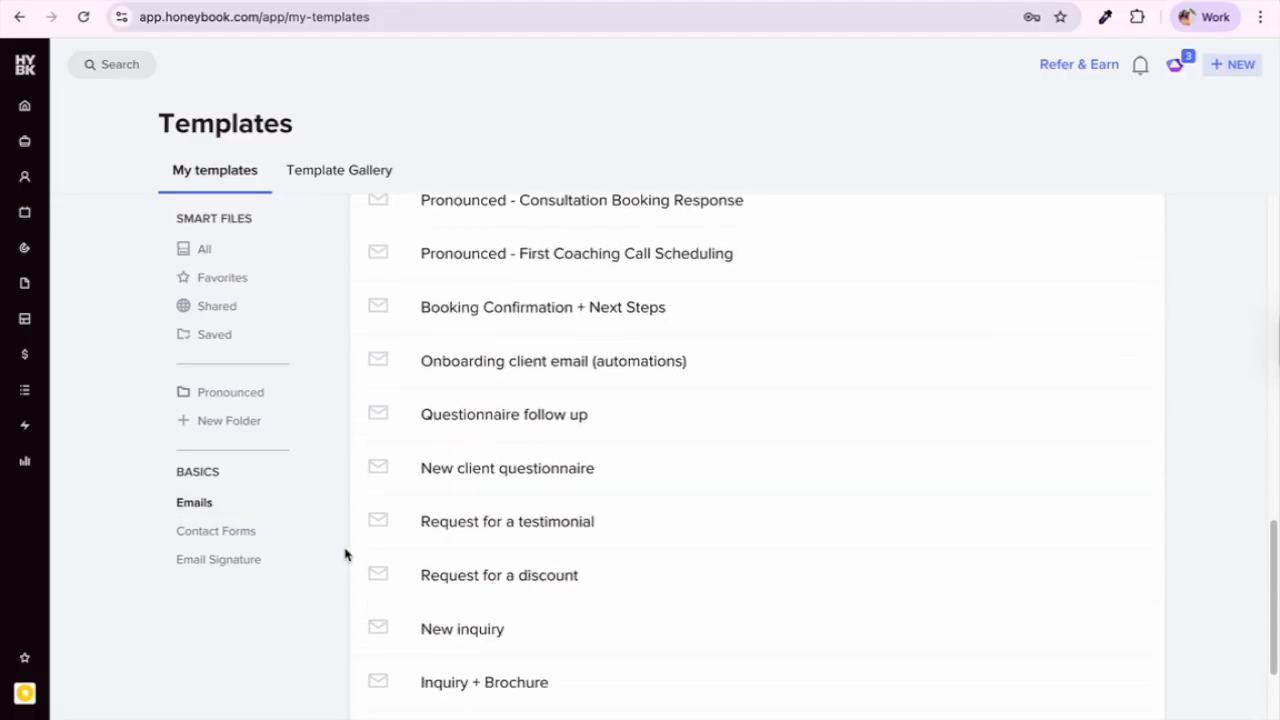
{"action": "scroll", "coordinate": [345, 554], "scroll_direction": "up", "scroll_amount": 2}
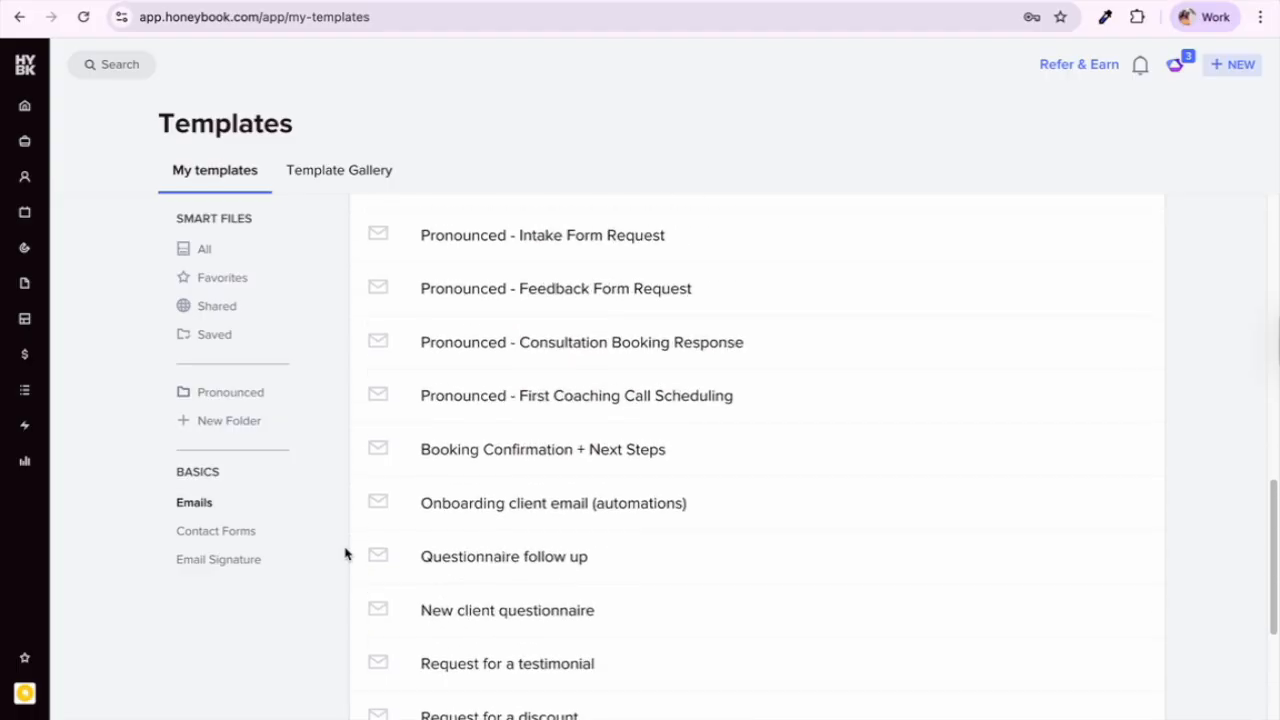
{"action": "scroll", "coordinate": [345, 553], "scroll_direction": "up", "scroll_amount": 1}
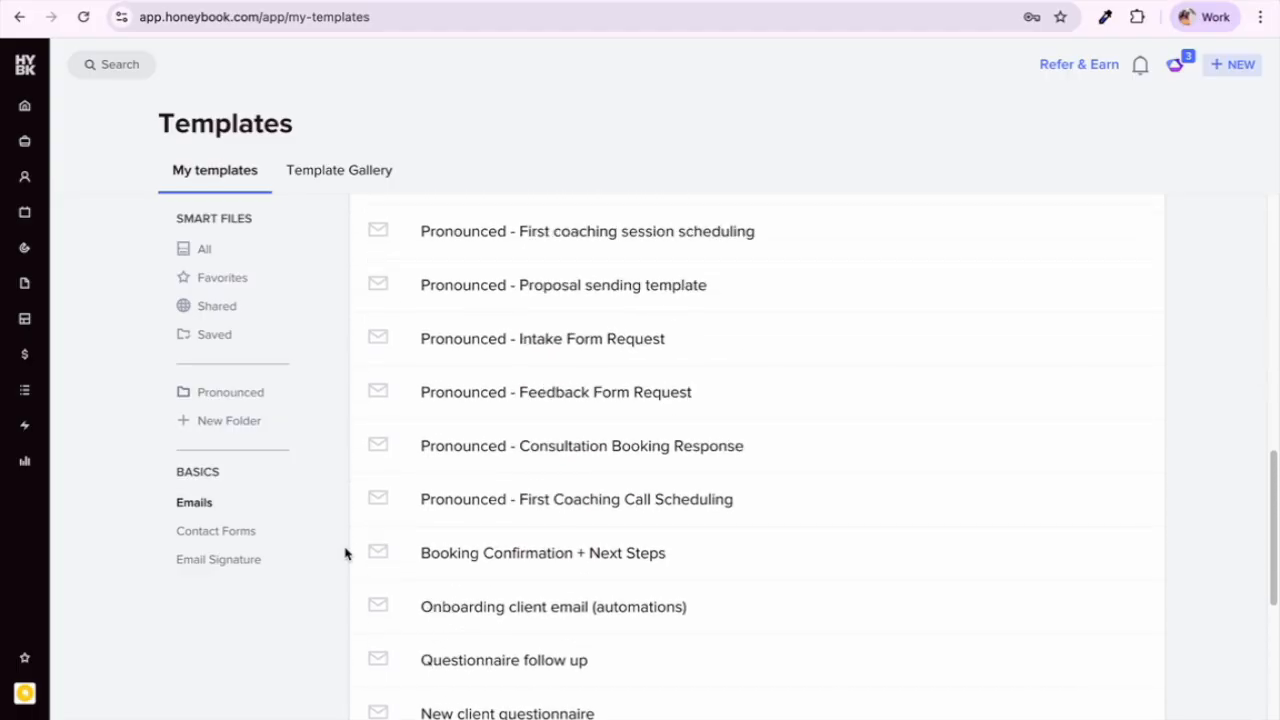
{"action": "scroll", "coordinate": [345, 553], "scroll_direction": "up", "scroll_amount": 2}
{"action": "scroll", "coordinate": [345, 553], "scroll_direction": "up", "scroll_amount": 1}
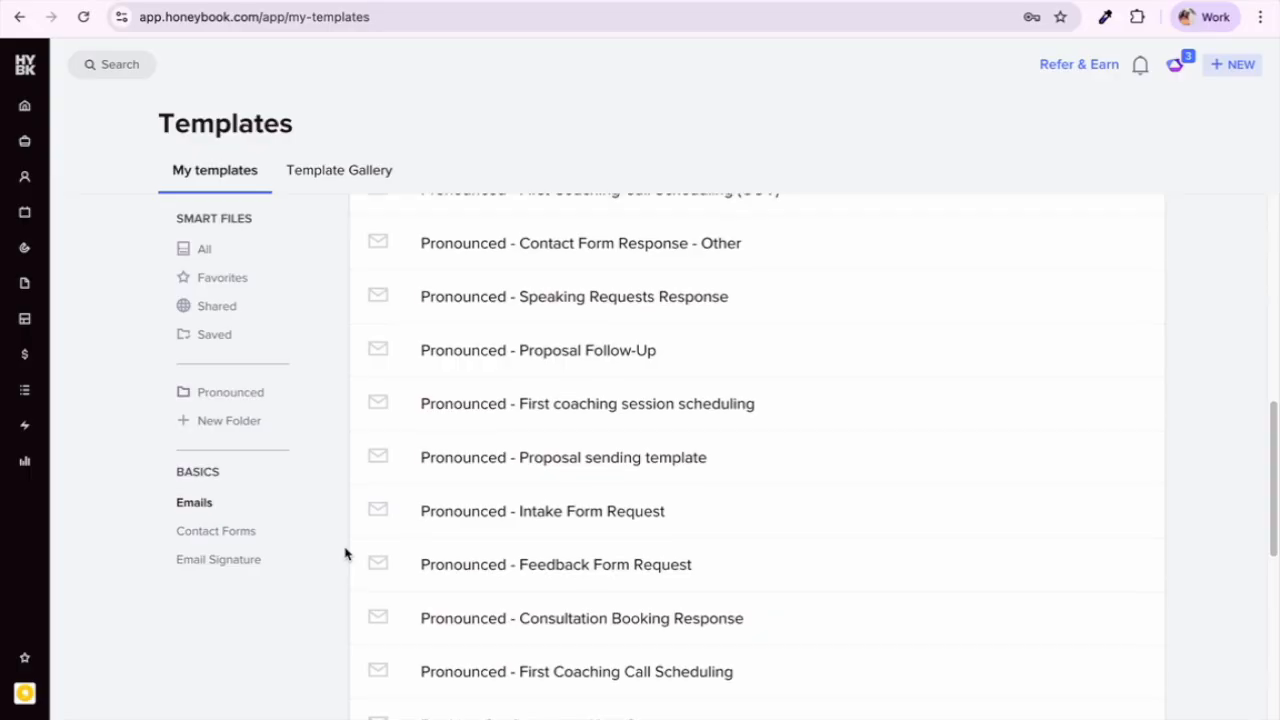
{"action": "scroll", "coordinate": [351, 571], "scroll_direction": "up", "scroll_amount": 1}
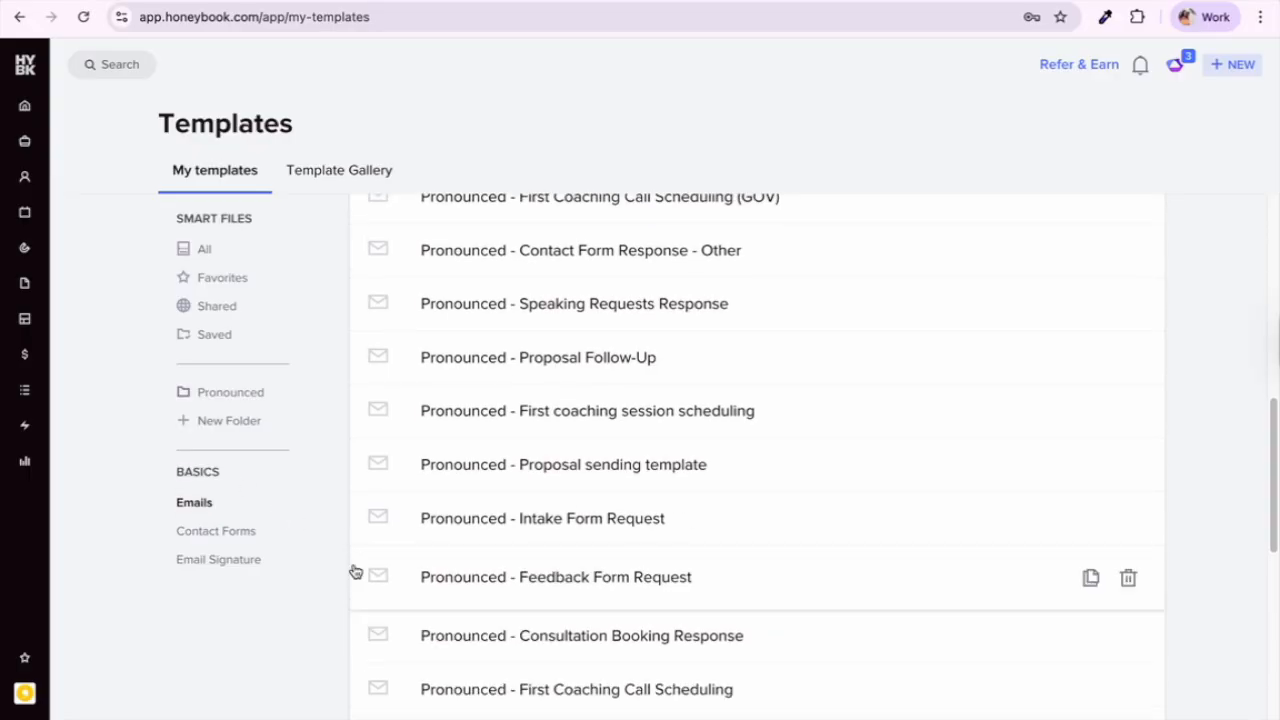
{"action": "scroll", "coordinate": [477, 663], "scroll_direction": "down", "scroll_amount": 3}
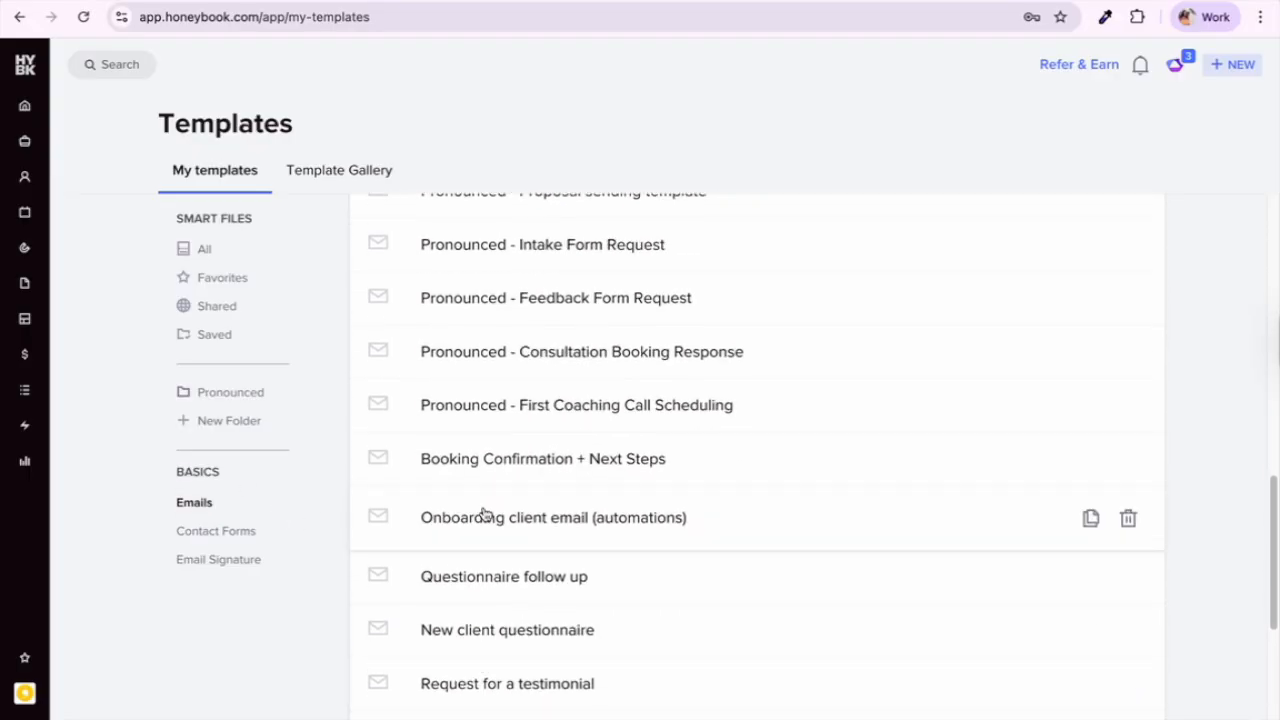
{"action": "scroll", "coordinate": [529, 594], "scroll_direction": "down", "scroll_amount": 4}
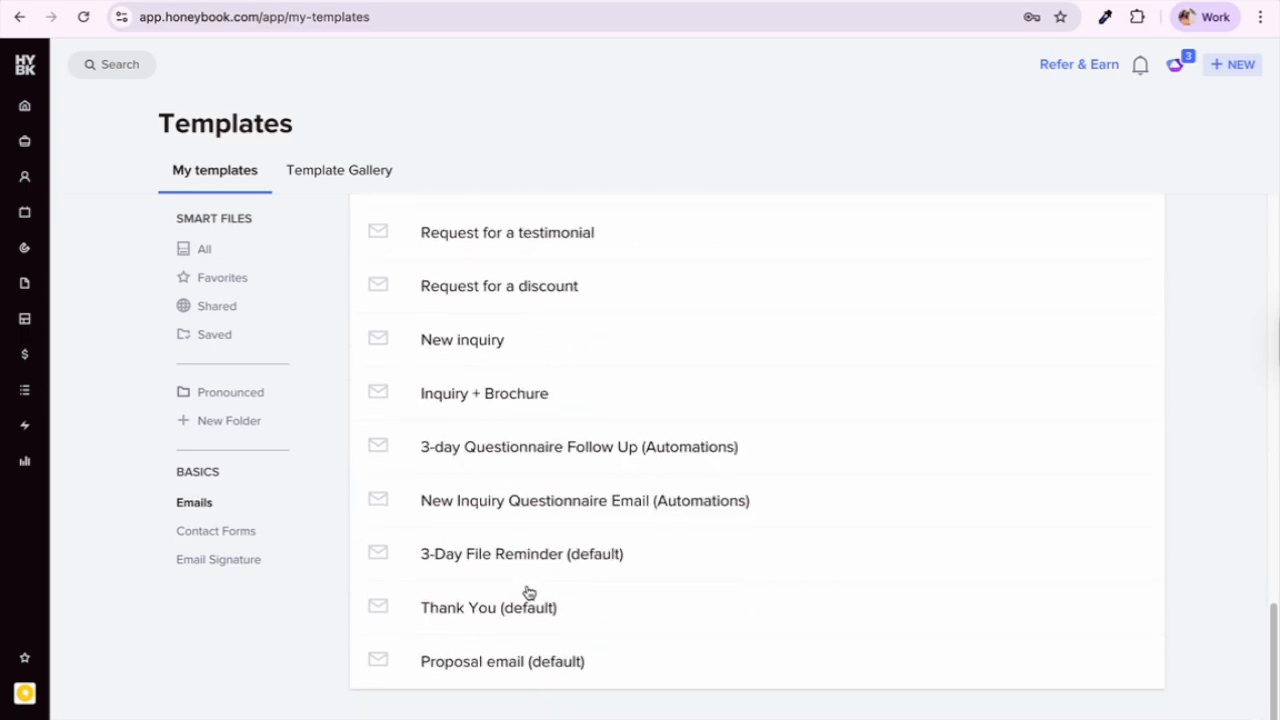
{"action": "scroll", "coordinate": [529, 594], "scroll_direction": "up", "scroll_amount": 6}
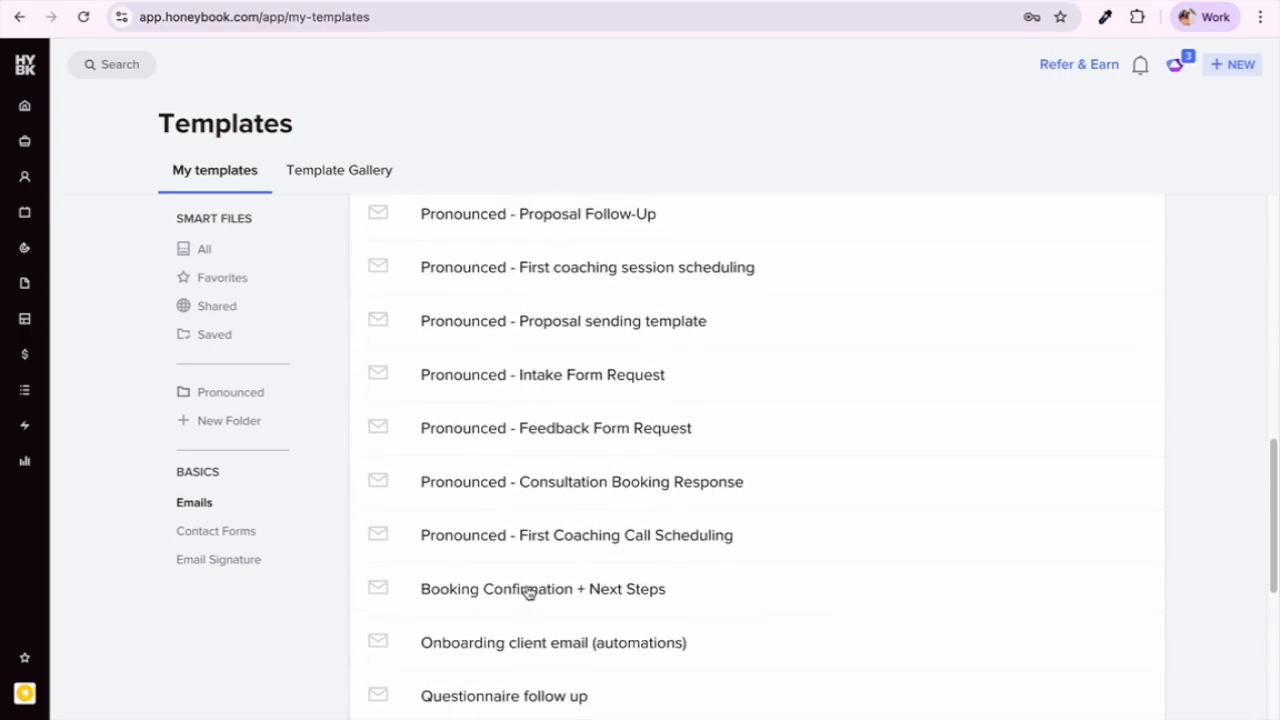
{"action": "scroll", "coordinate": [527, 593], "scroll_direction": "up", "scroll_amount": 4}
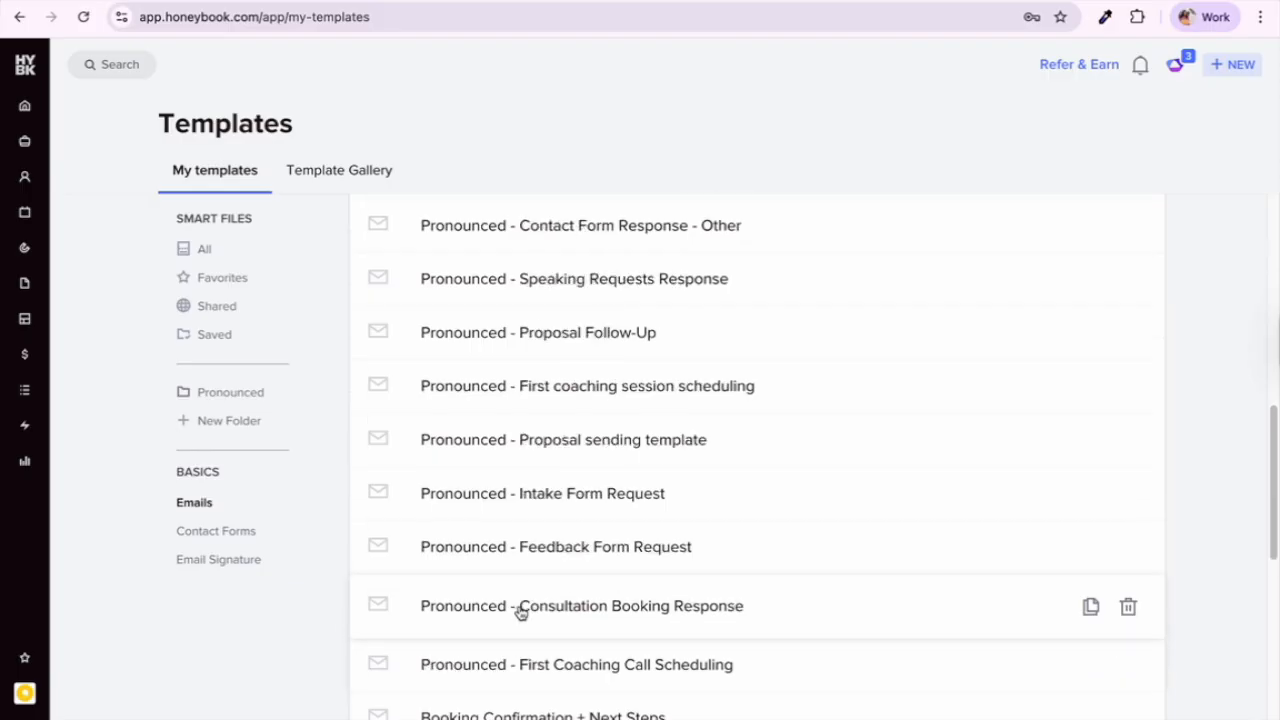
{"action": "scroll", "coordinate": [510, 612], "scroll_direction": "up", "scroll_amount": 5}
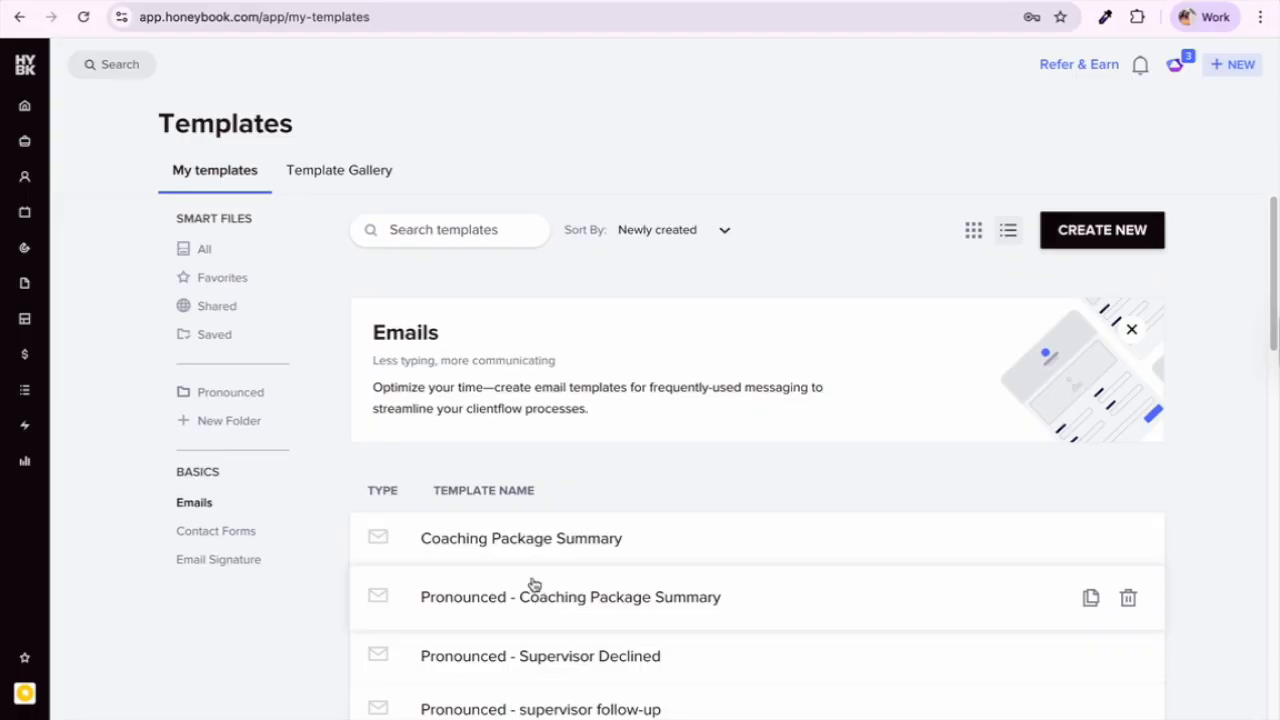
{"action": "mouse_move", "coordinate": [64, 394]}
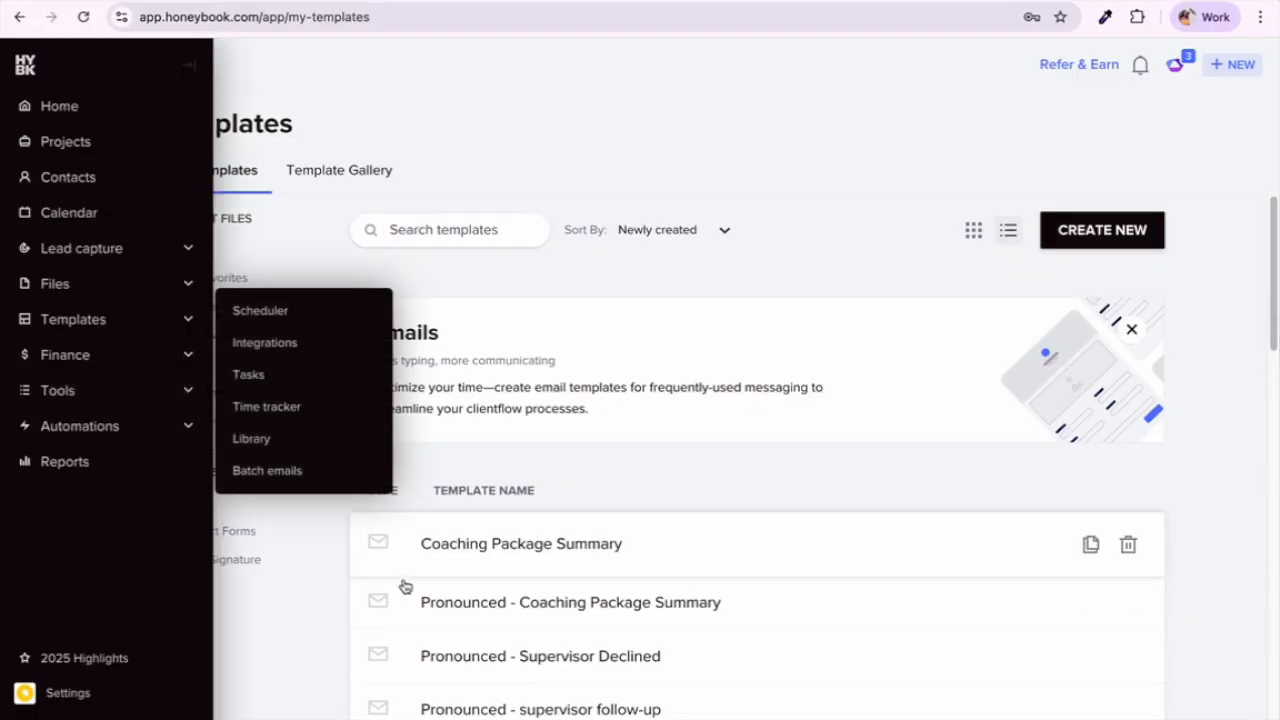
{"action": "scroll", "coordinate": [424, 590], "scroll_direction": "down", "scroll_amount": 2}
{"action": "scroll", "coordinate": [420, 583], "scroll_direction": "down", "scroll_amount": 5}
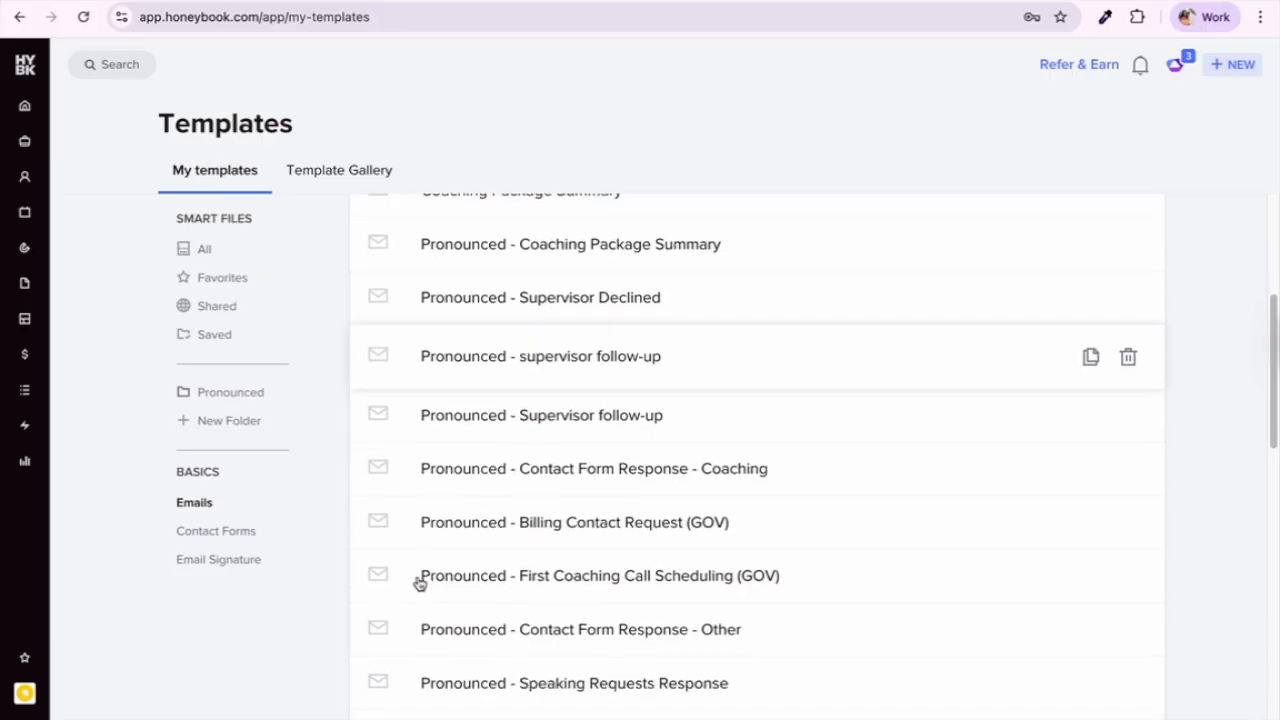
{"action": "scroll", "coordinate": [420, 584], "scroll_direction": "down", "scroll_amount": 2}
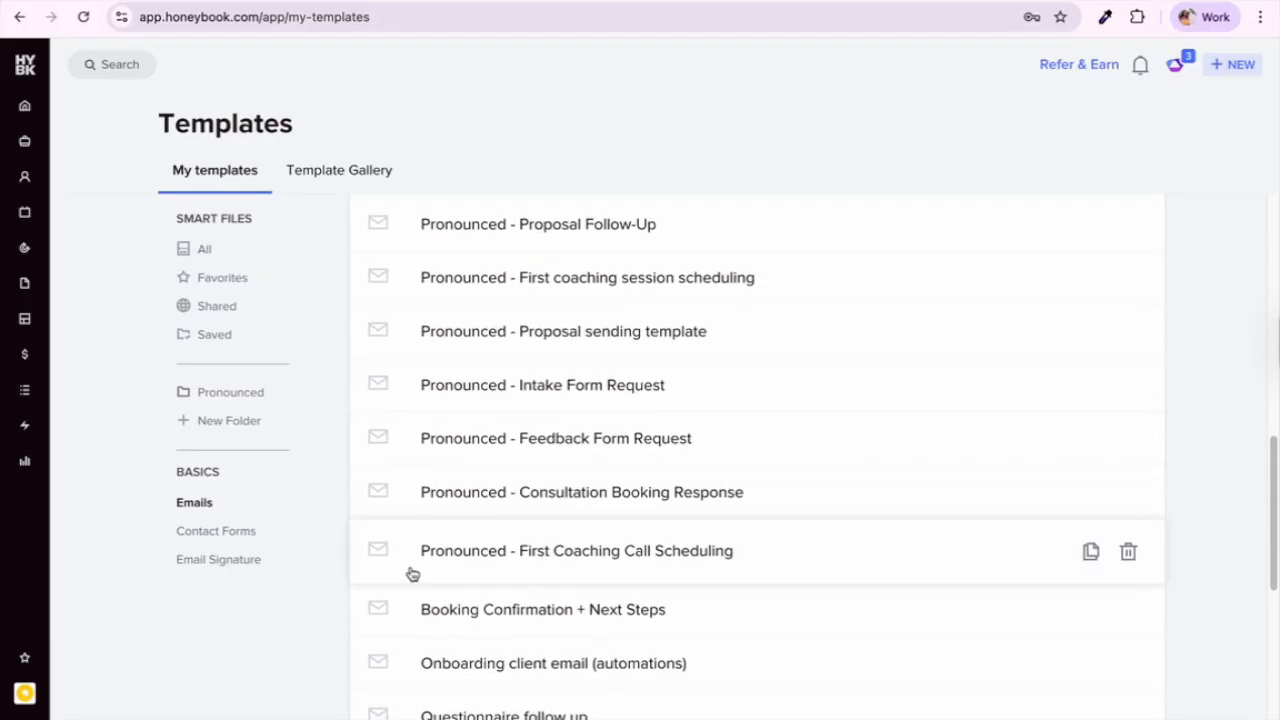
{"action": "scroll", "coordinate": [420, 614], "scroll_direction": "up", "scroll_amount": 2}
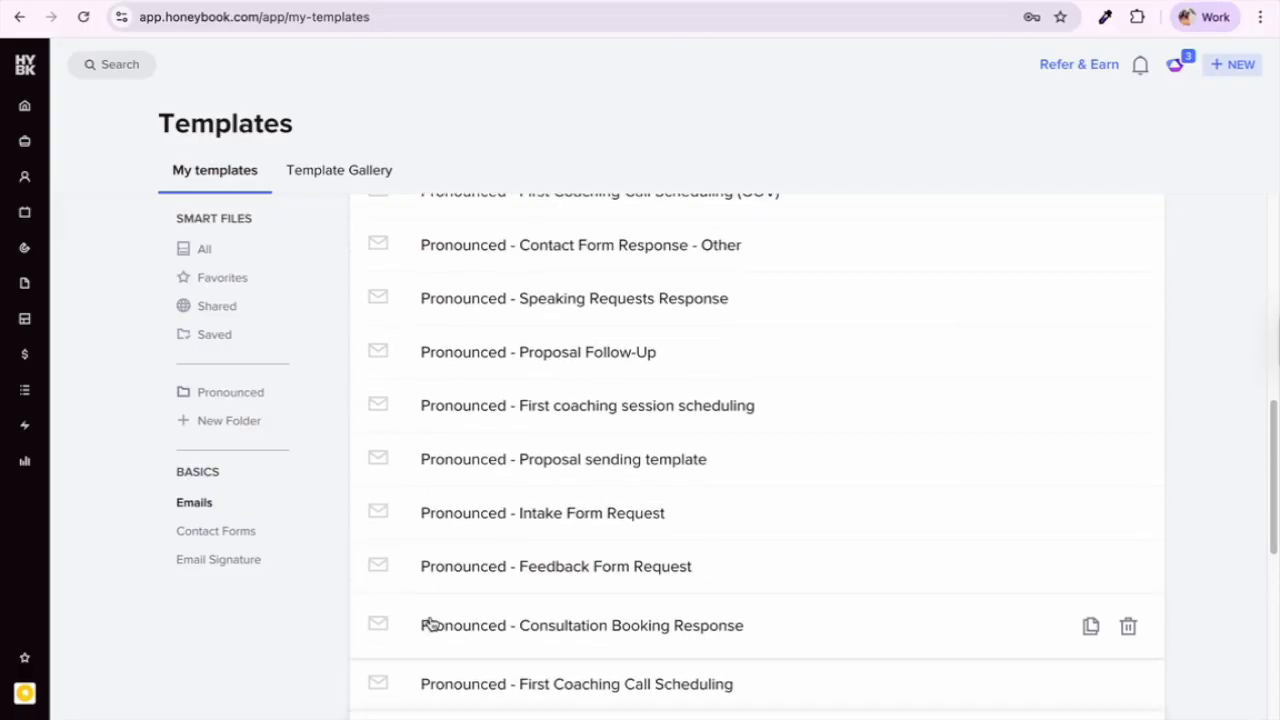
{"action": "scroll", "coordinate": [594, 506], "scroll_direction": "up", "scroll_amount": 2}
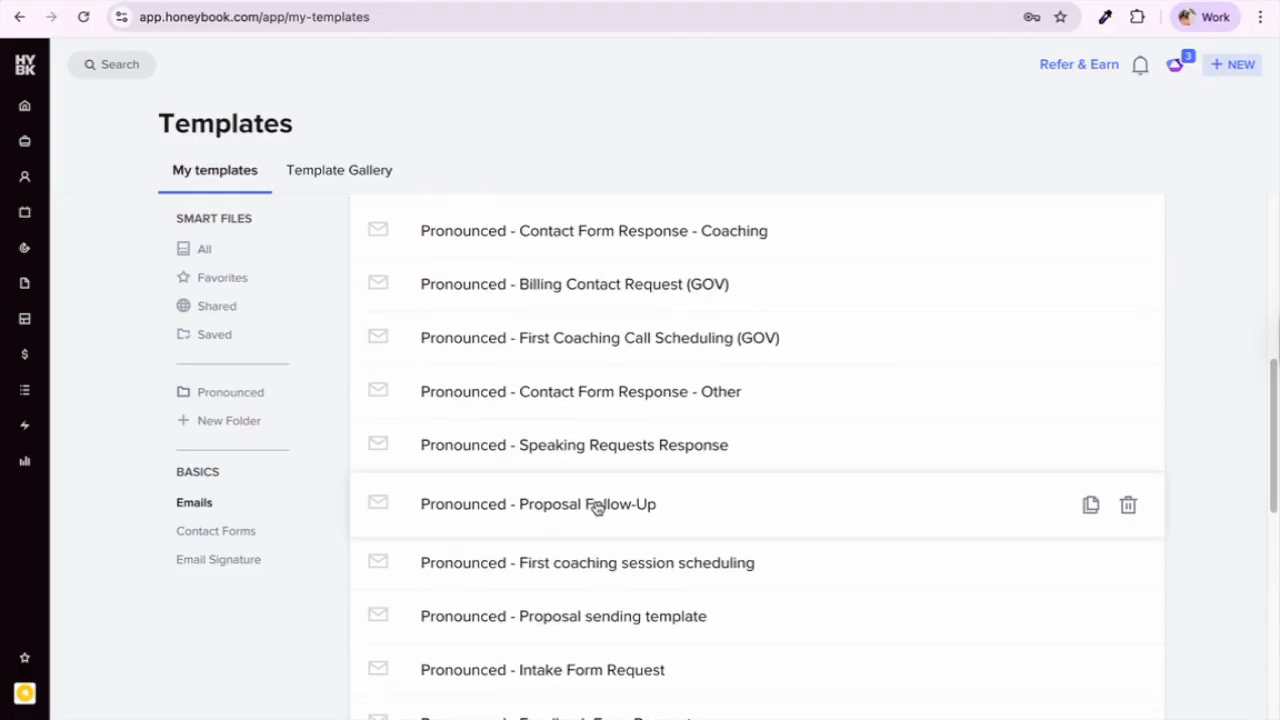
{"action": "scroll", "coordinate": [594, 508], "scroll_direction": "up", "scroll_amount": 1}
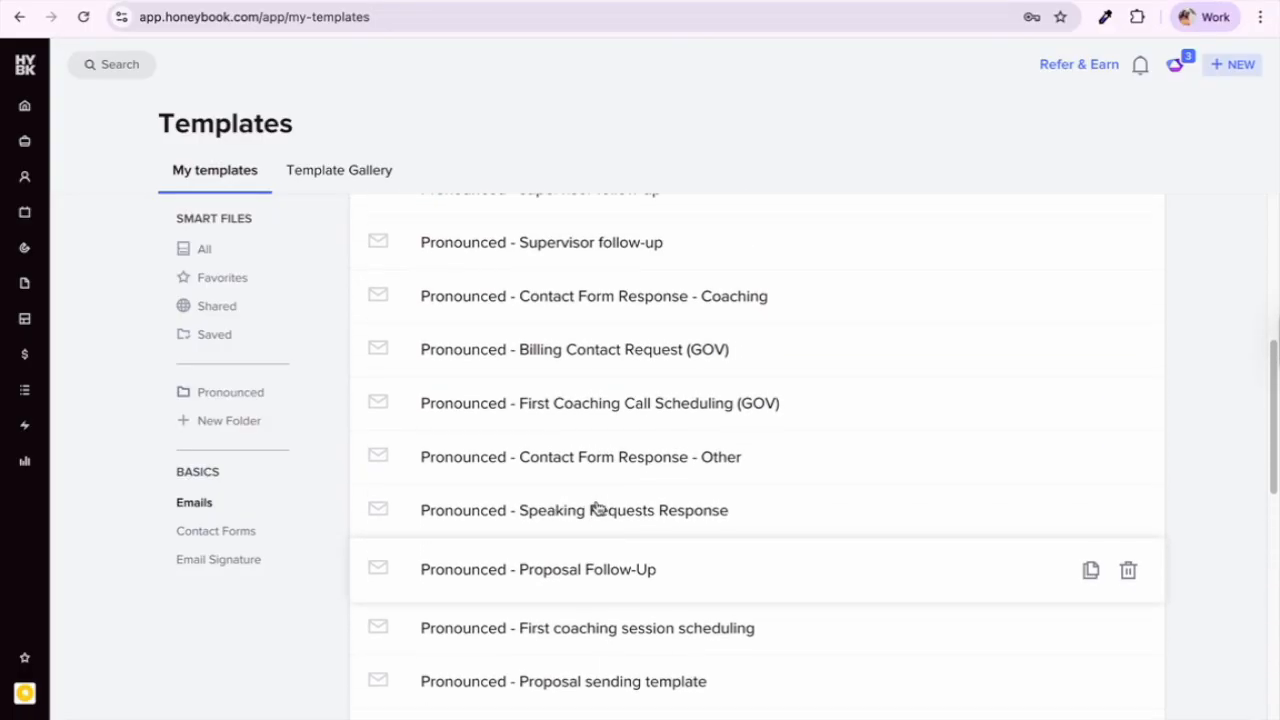
{"action": "left_click", "coordinate": [651, 310]}
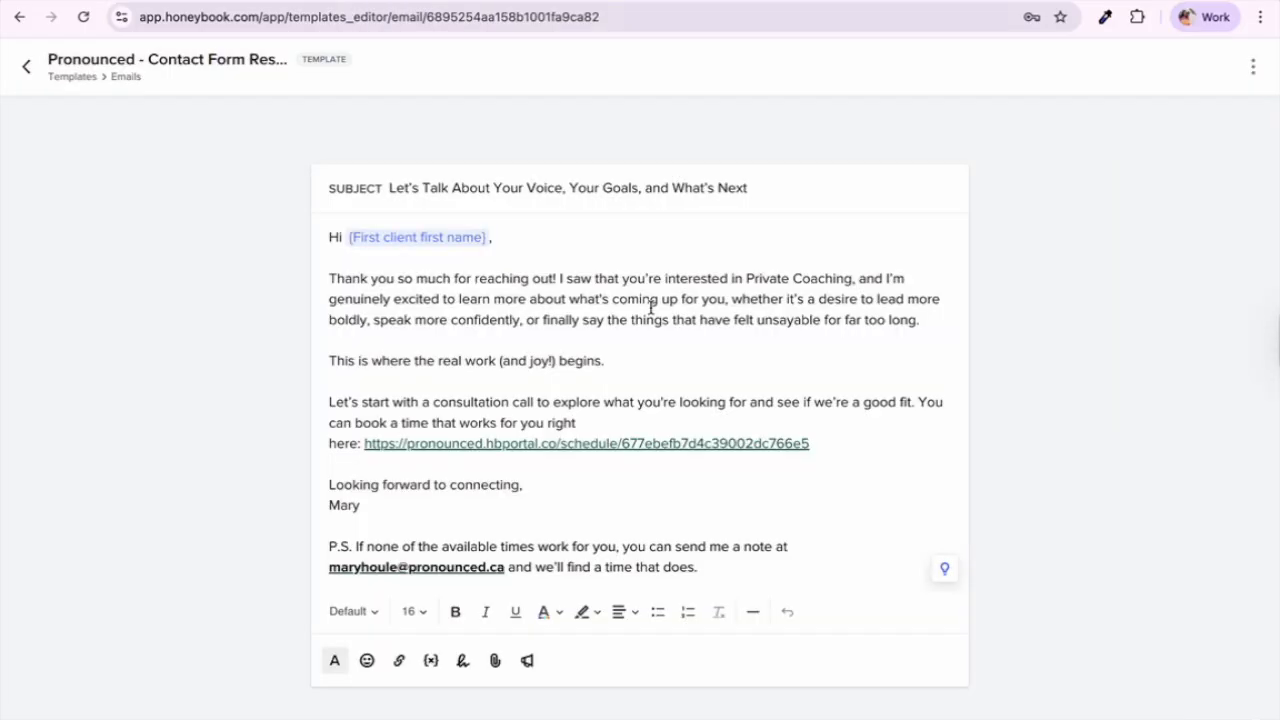
Step: On the Pronounced contact form, enter the enquirer's full name and e-mail address
{"action": "left_click", "coordinate": [735, 0]}
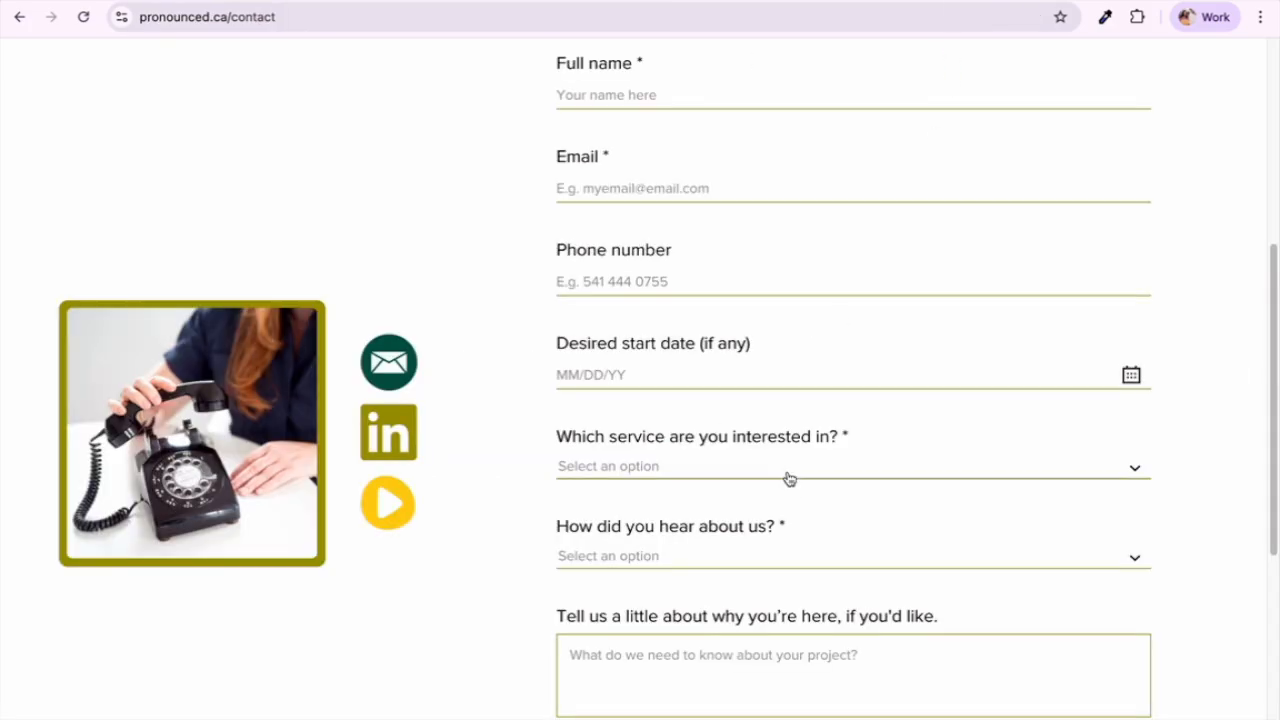
{"action": "scroll", "coordinate": [661, 500], "scroll_direction": "up", "scroll_amount": 1}
{"action": "scroll", "coordinate": [661, 500], "scroll_direction": "up", "scroll_amount": 3}
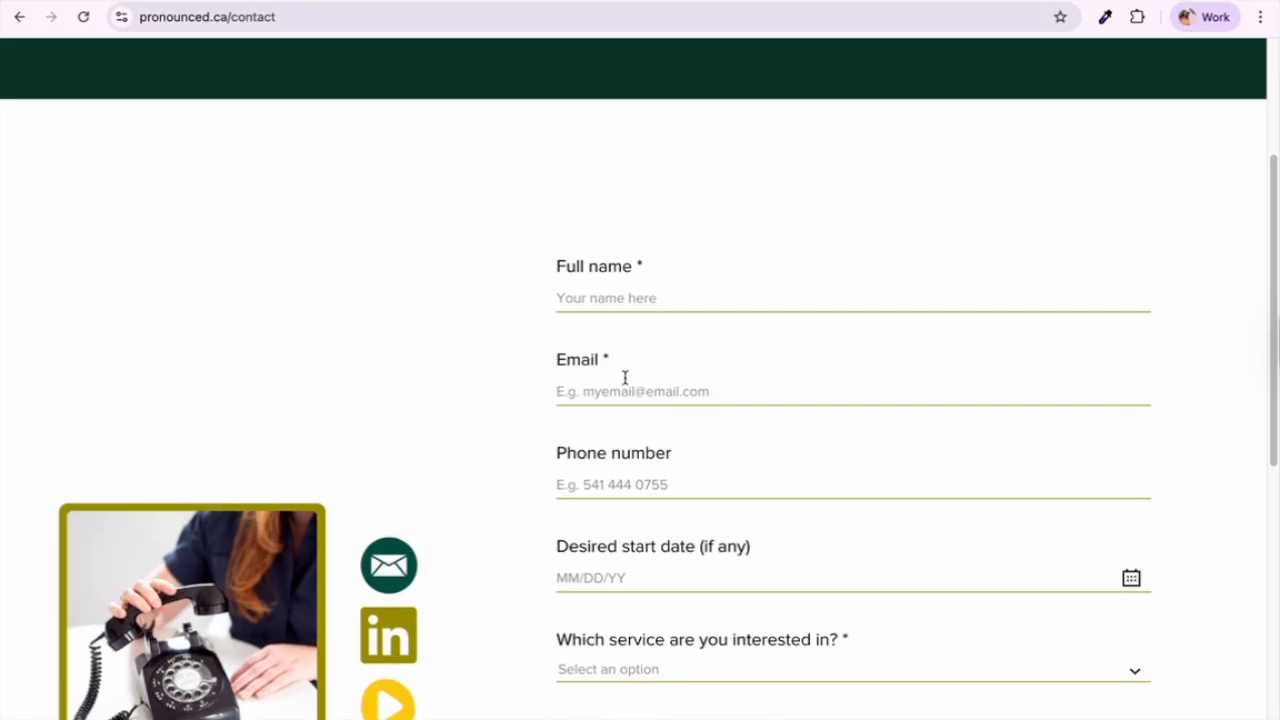
{"action": "left_click", "coordinate": [637, 297]}
{"action": "key", "text": "Tab"}
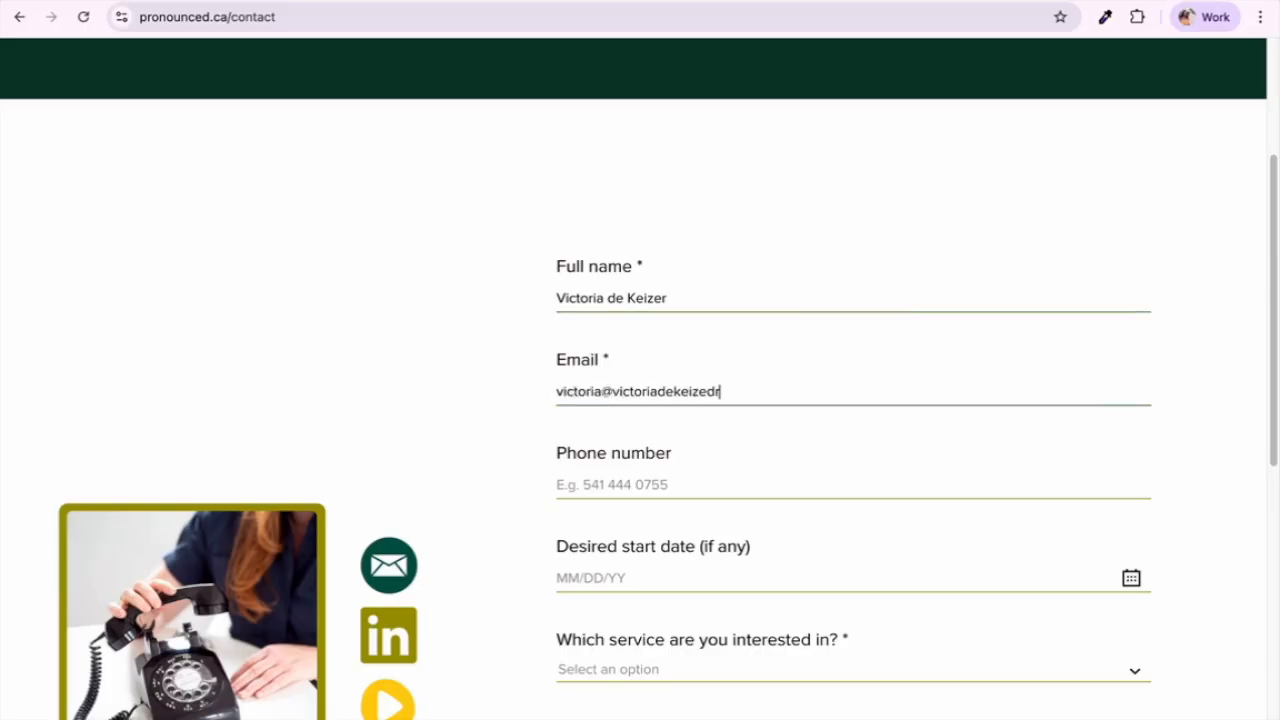
{"action": "key", "text": "Tab"}
{"action": "key", "text": "Tab"}
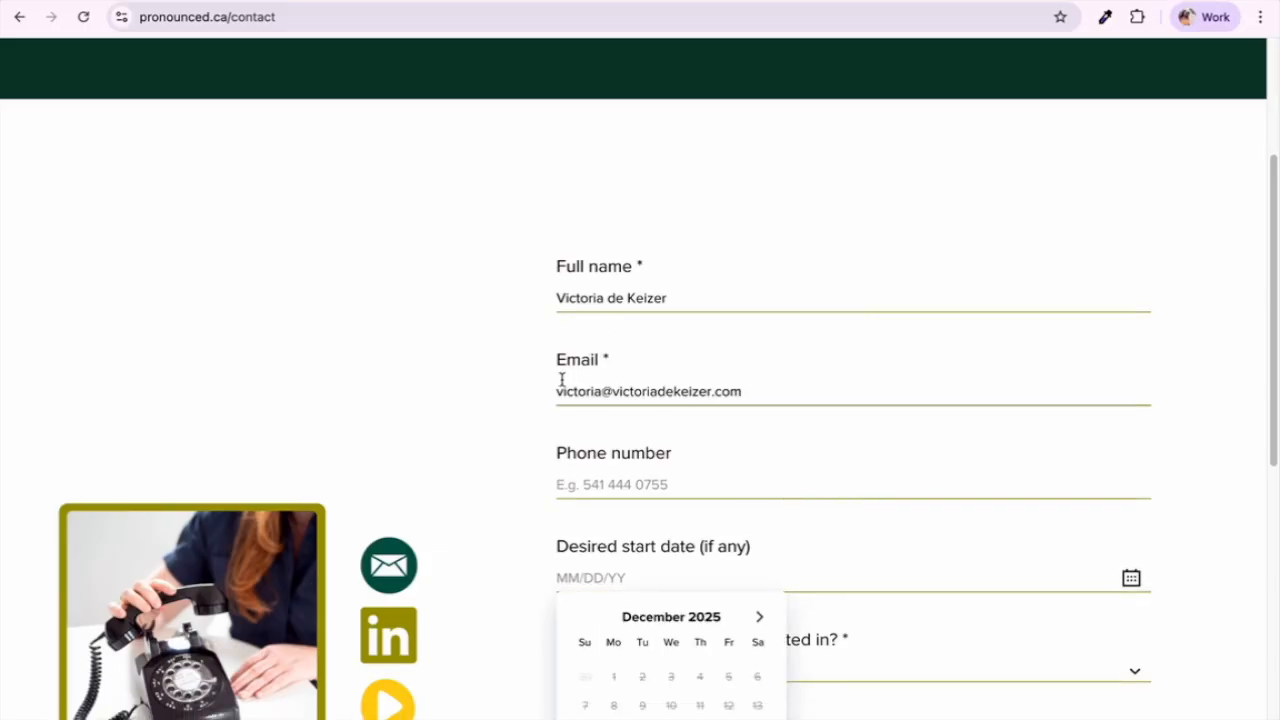
Step: Choose Private Coaching as the service and Personal Website as the source, and type message 'TES'
{"action": "scroll", "coordinate": [514, 396], "scroll_direction": "down", "scroll_amount": 2}
{"action": "left_click", "coordinate": [1135, 505]}
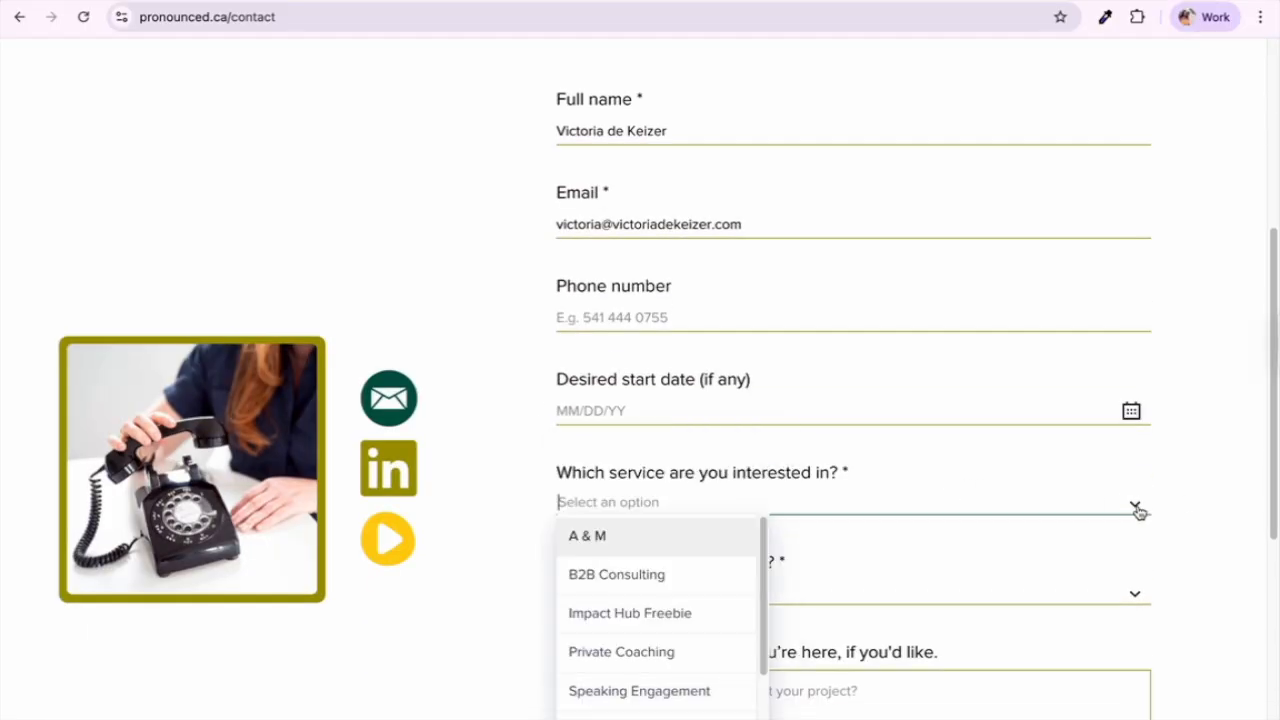
{"action": "type", "text": "private"}
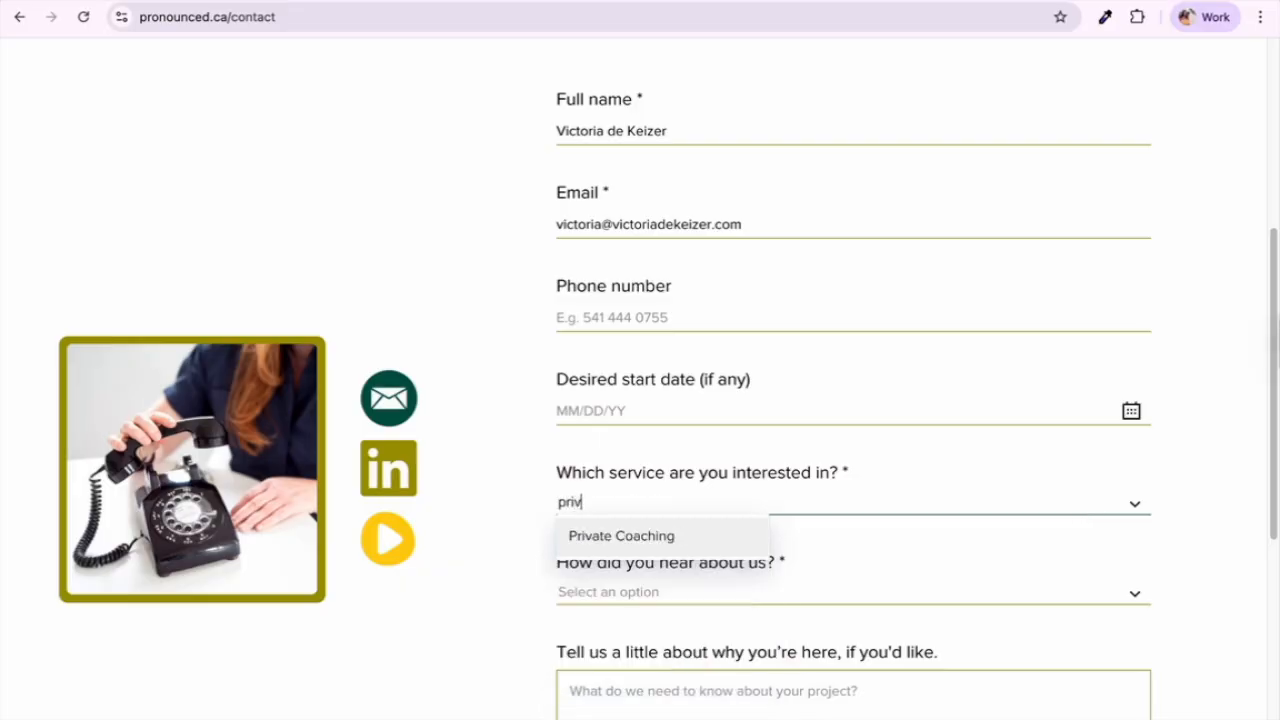
{"action": "left_click", "coordinate": [724, 548]}
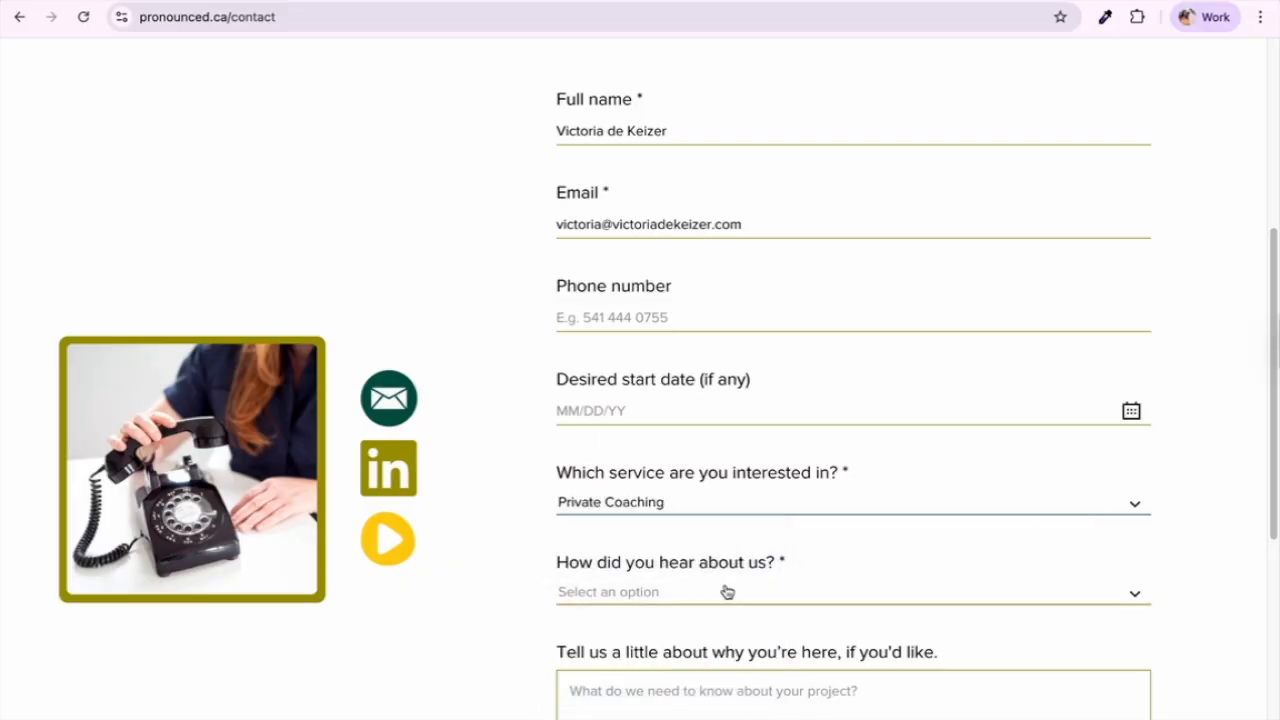
{"action": "left_click", "coordinate": [726, 592]}
{"action": "left_click", "coordinate": [655, 637]}
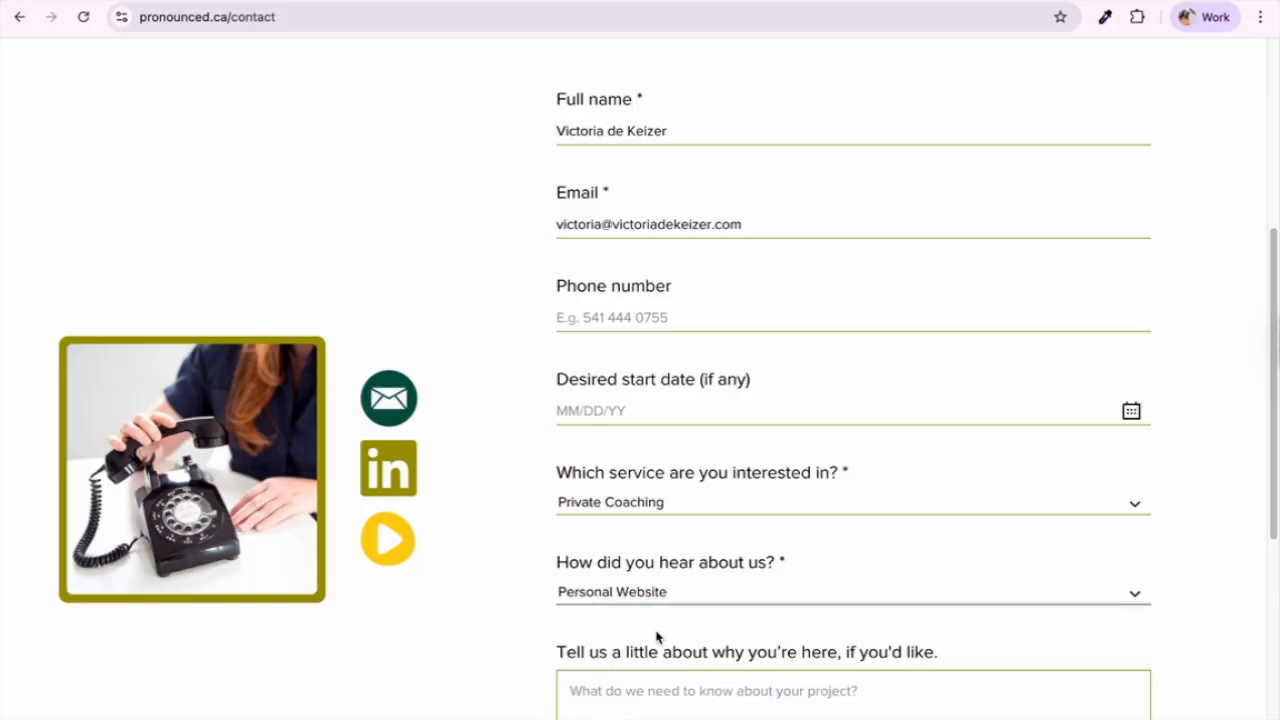
{"action": "scroll", "coordinate": [723, 611], "scroll_direction": "down", "scroll_amount": 2}
{"action": "left_click", "coordinate": [760, 470]}
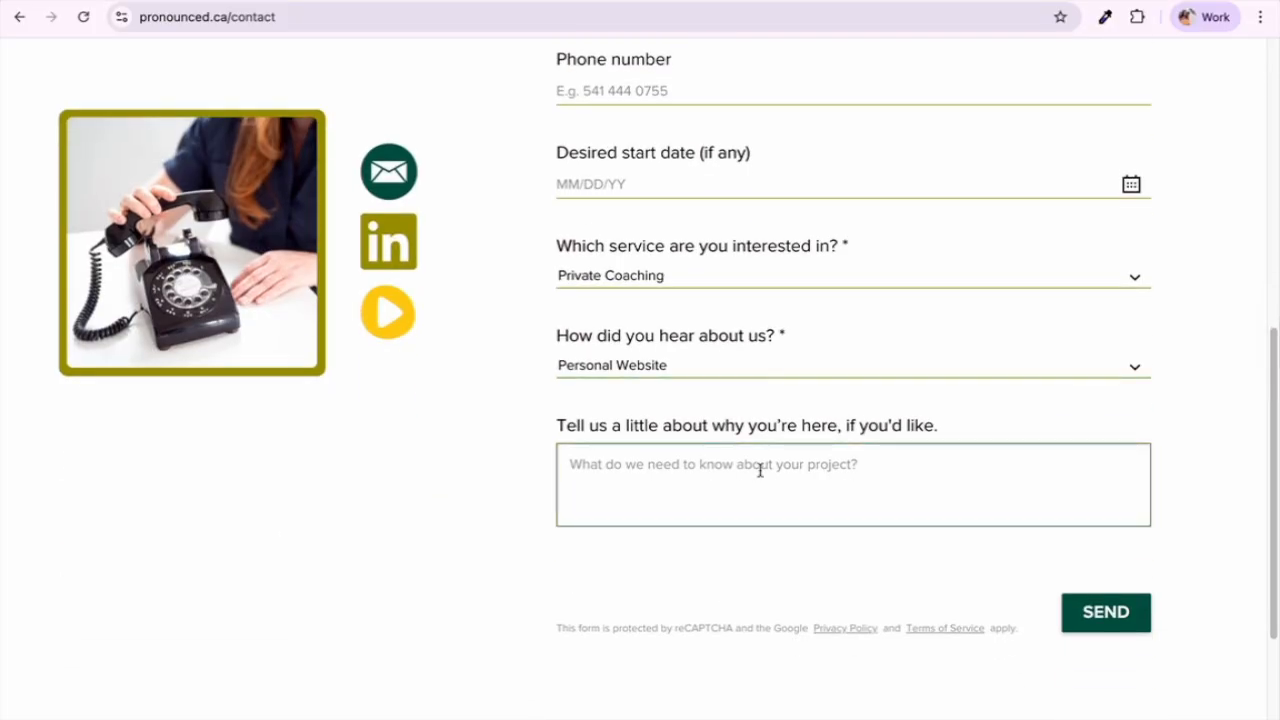
{"action": "type", "text": "TEST :)"}
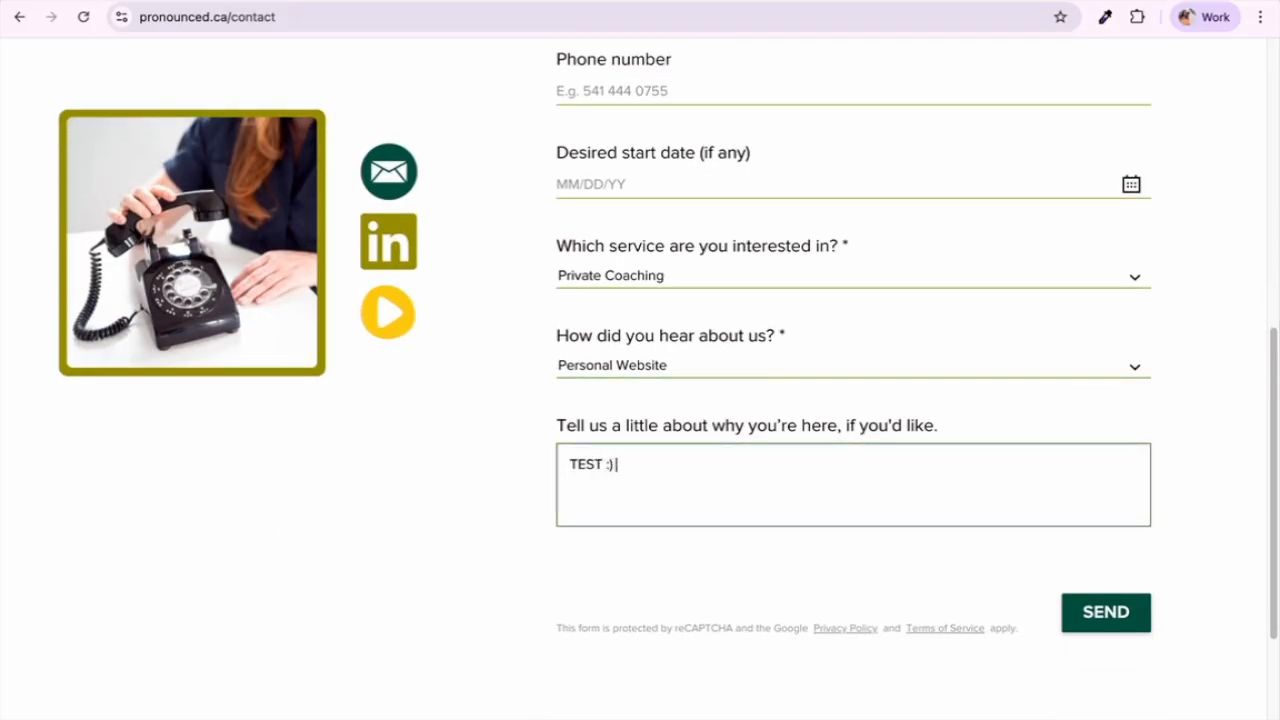
Step: Replace the full name with 'TEST' and submit the contact form
{"action": "scroll", "coordinate": [769, 298], "scroll_direction": "up", "scroll_amount": 4}
{"action": "double_click", "coordinate": [665, 275]}
{"action": "key", "text": "ctrl+a"}
{"action": "type", "text": "TEST"}
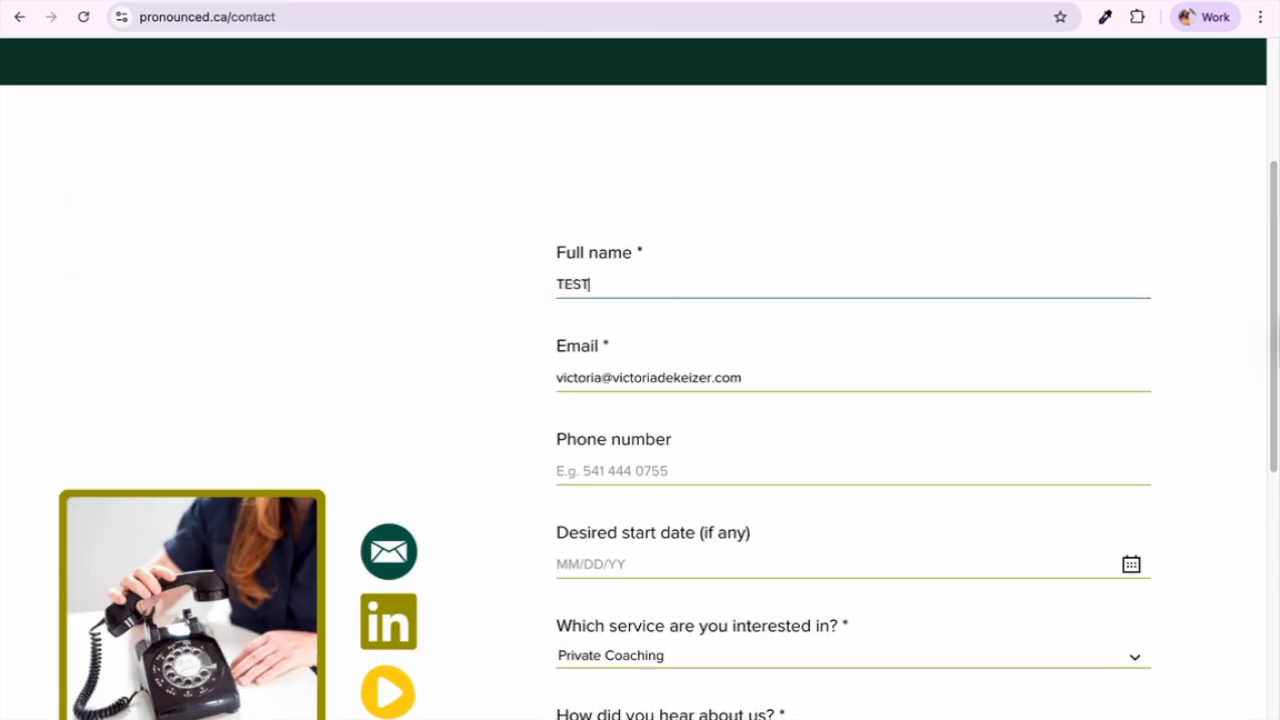
{"action": "scroll", "coordinate": [989, 369], "scroll_direction": "down", "scroll_amount": 6}
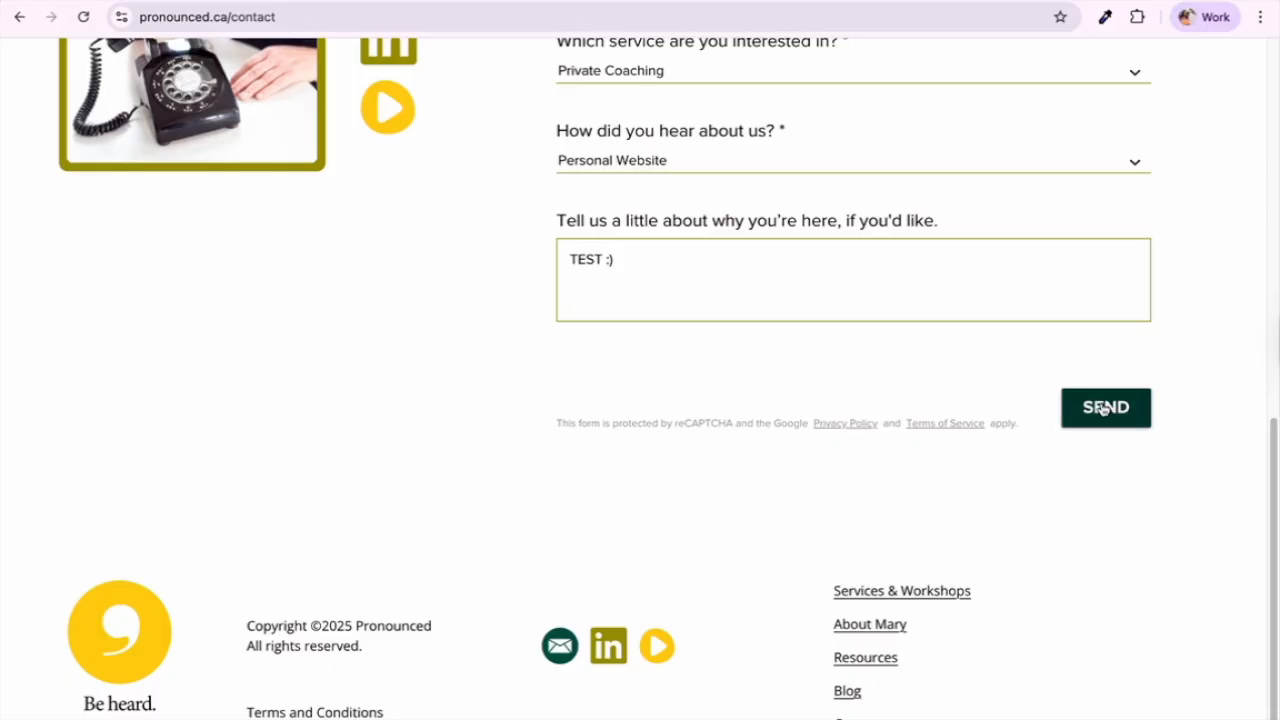
{"action": "left_click", "coordinate": [1103, 408]}
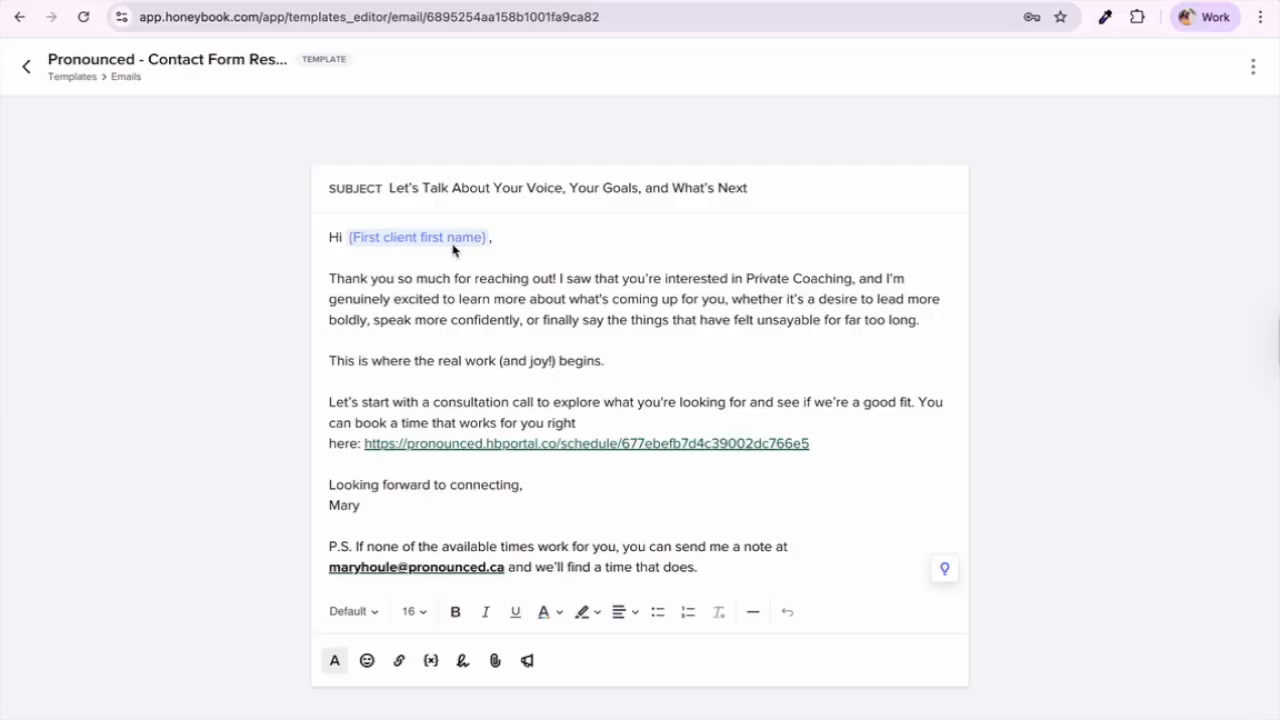
Step: Check the greeting line's first-name placeholder in the template body
{"action": "left_click_drag", "start_coordinate": [515, 248], "coordinate": [311, 240]}
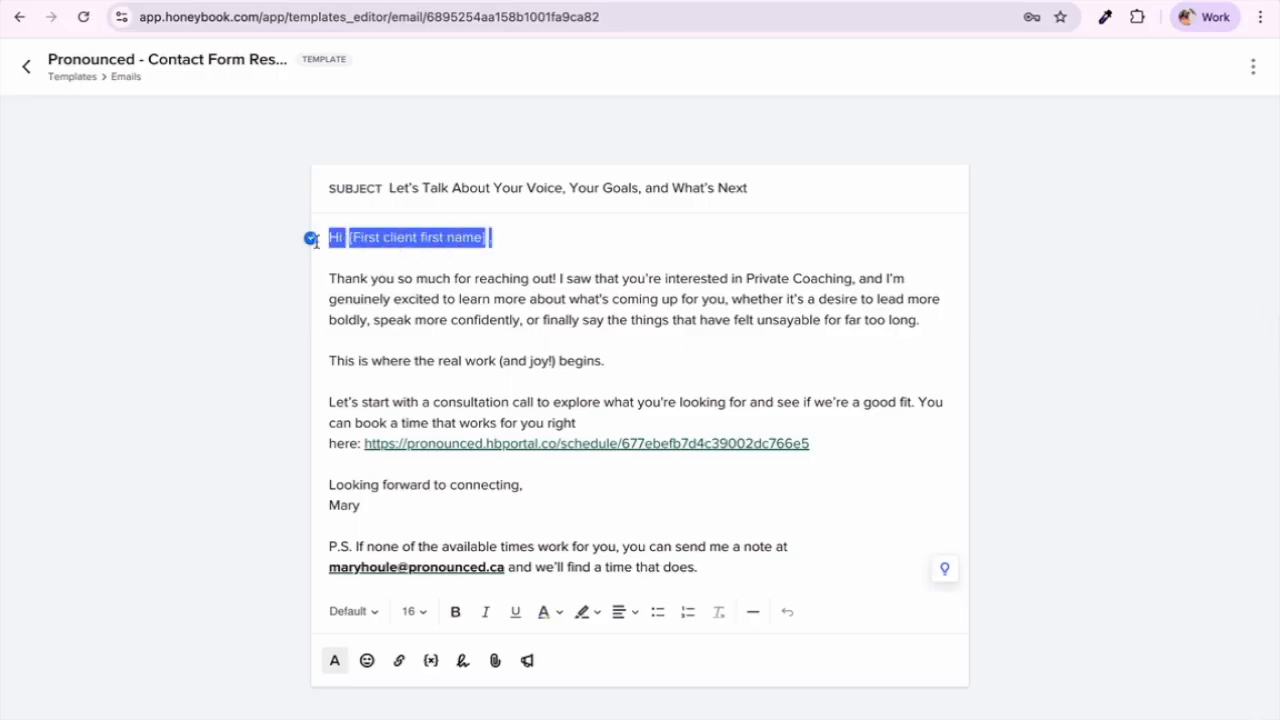
{"action": "left_click", "coordinate": [352, 264]}
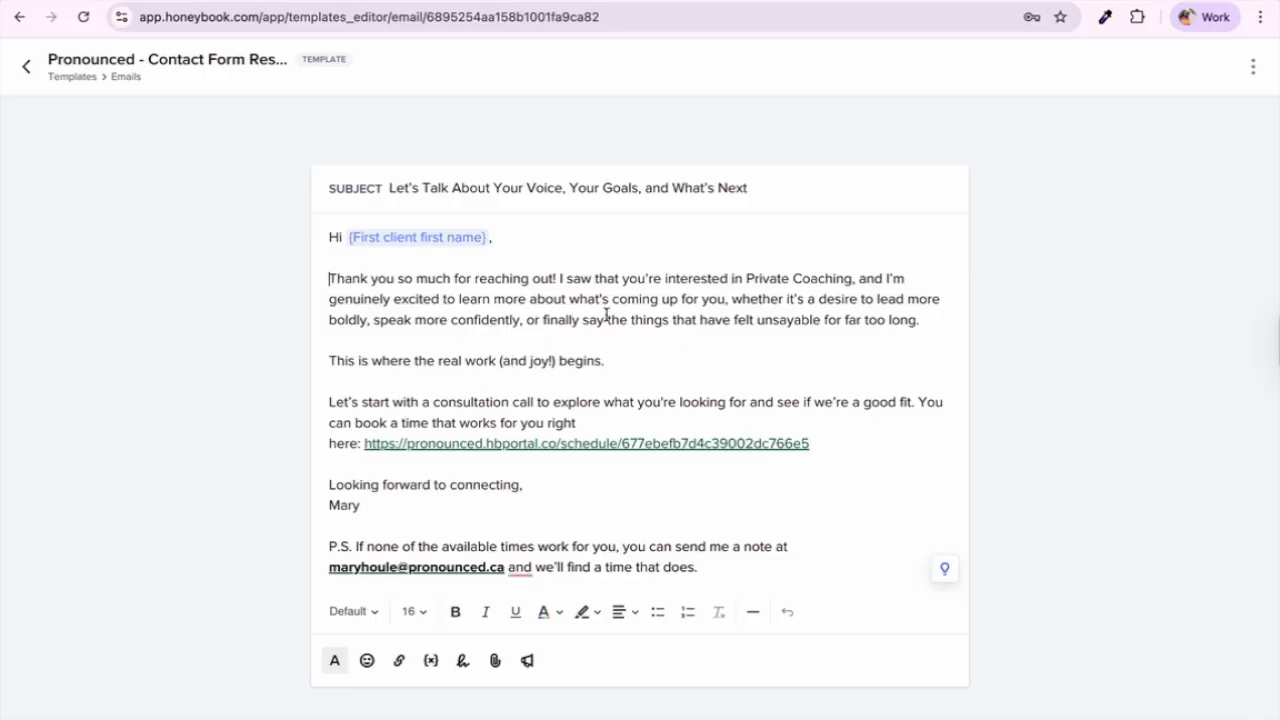
{"action": "left_click", "coordinate": [495, 386]}
Step: Confirm the booking link opens the Consultation Call scheduling page, then leave the template
{"action": "left_click", "coordinate": [540, 450]}
{"action": "left_click", "coordinate": [503, 543]}
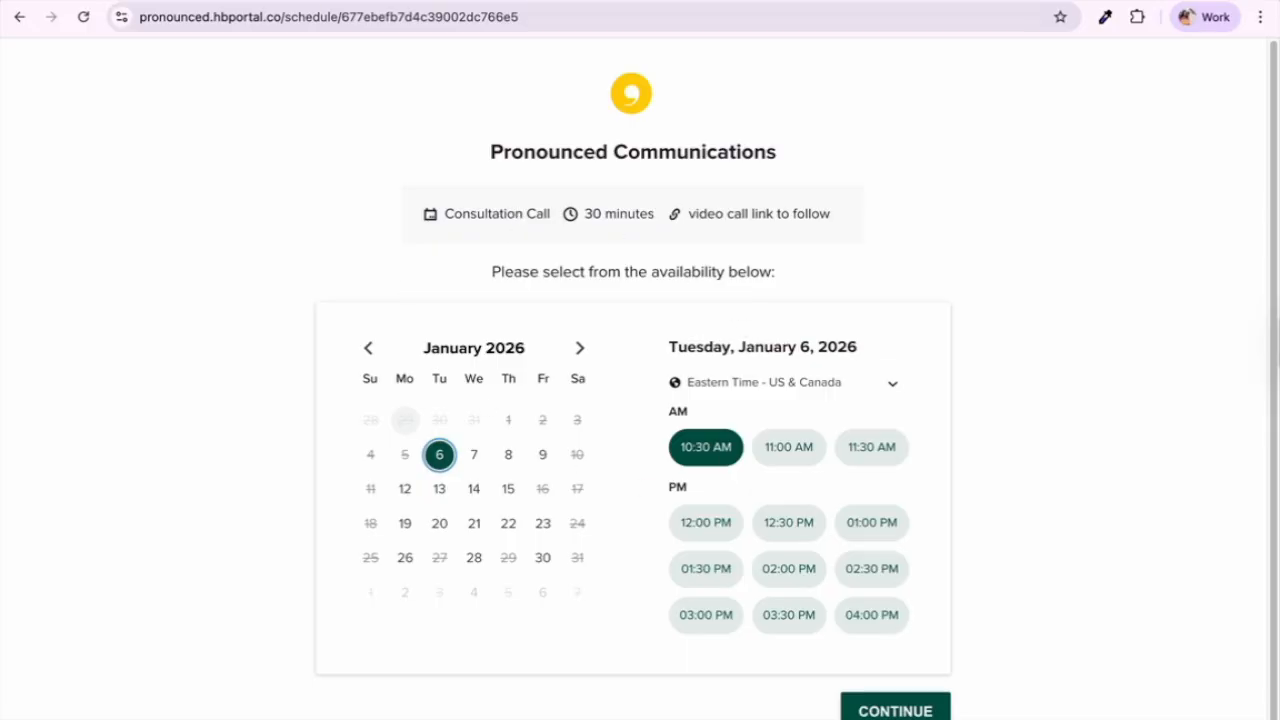
{"action": "key", "text": "ctrl+w"}
{"action": "left_click", "coordinate": [549, 360]}
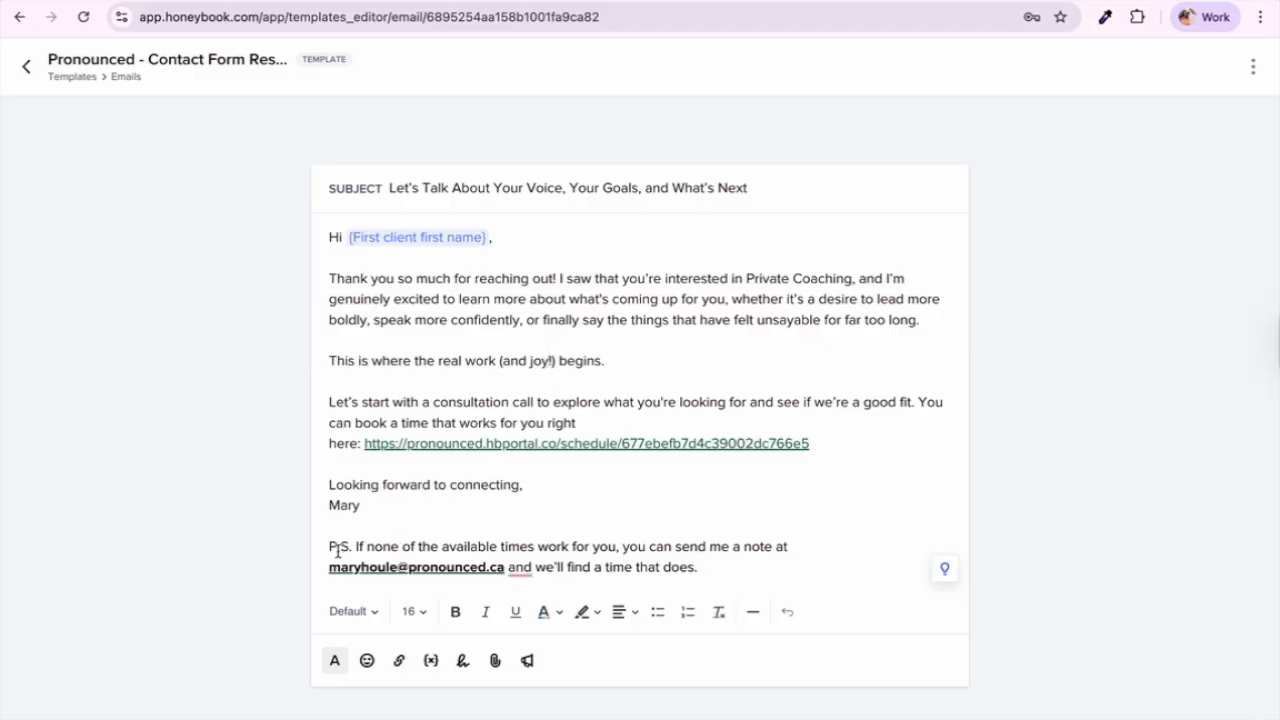
{"action": "mouse_move", "coordinate": [520, 567]}
{"action": "left_click", "coordinate": [27, 67]}
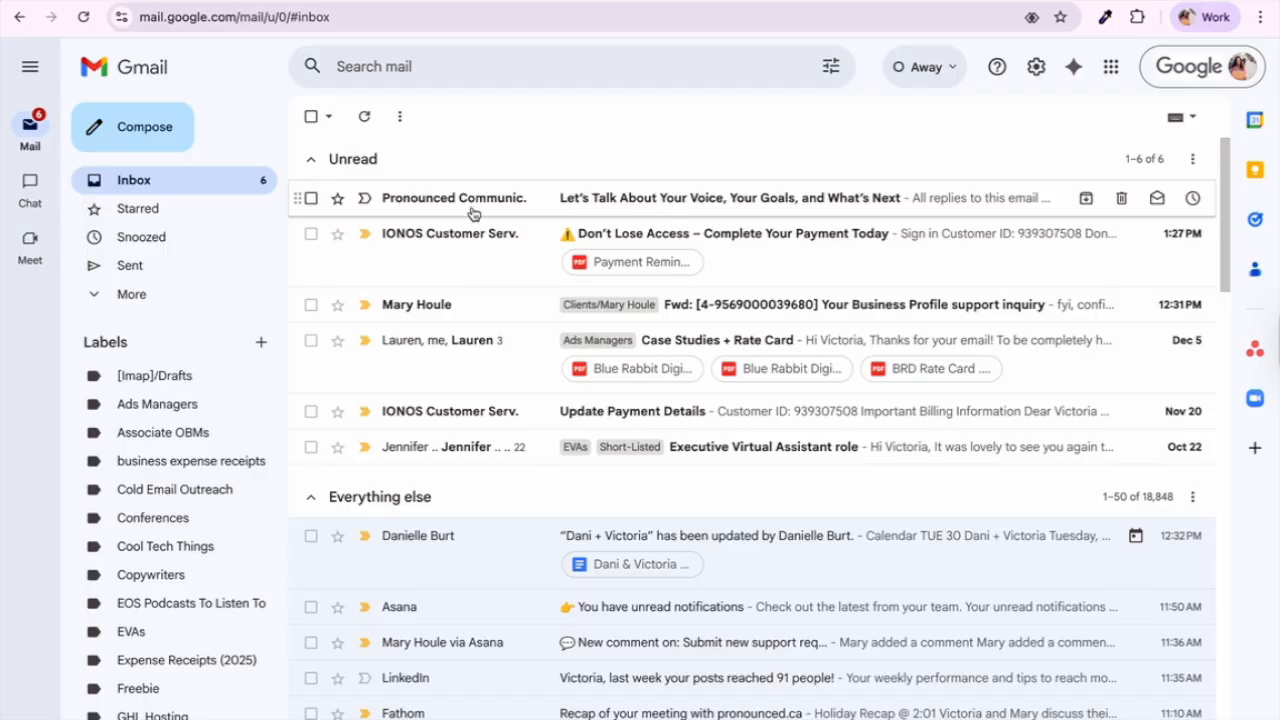
Step: Read the Pronounced Communications auto-reply in Gmail, checking its 'Hi TEST,' greeting and booking link
{"action": "left_click", "coordinate": [677, 206]}
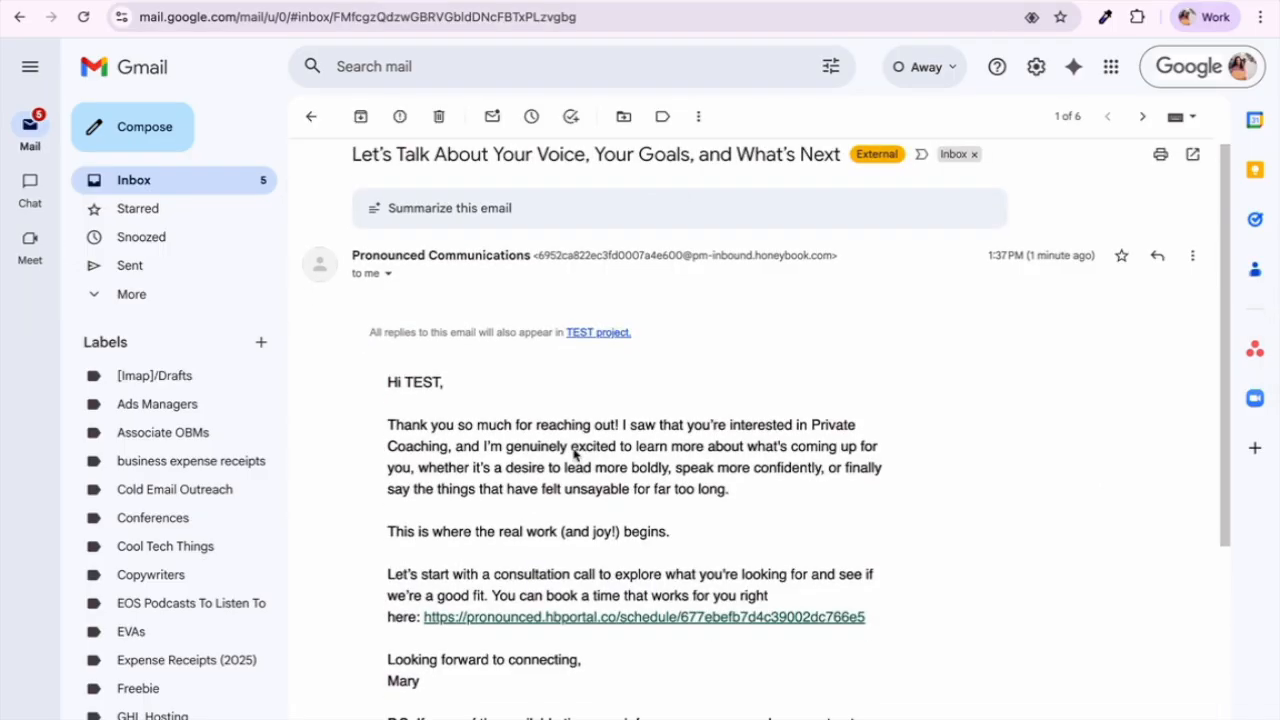
{"action": "scroll", "coordinate": [580, 460], "scroll_direction": "down", "scroll_amount": 2}
{"action": "scroll", "coordinate": [610, 490], "scroll_direction": "down", "scroll_amount": 1}
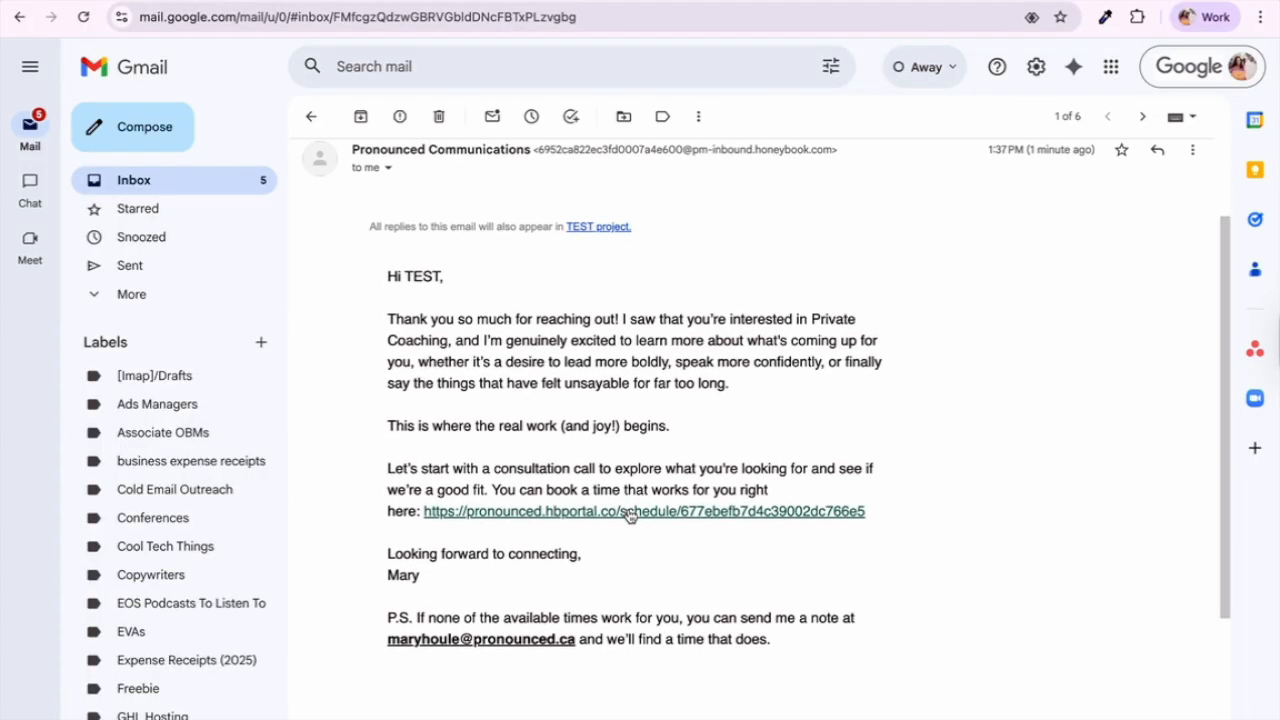
{"action": "scroll", "coordinate": [630, 515], "scroll_direction": "down", "scroll_amount": 1}
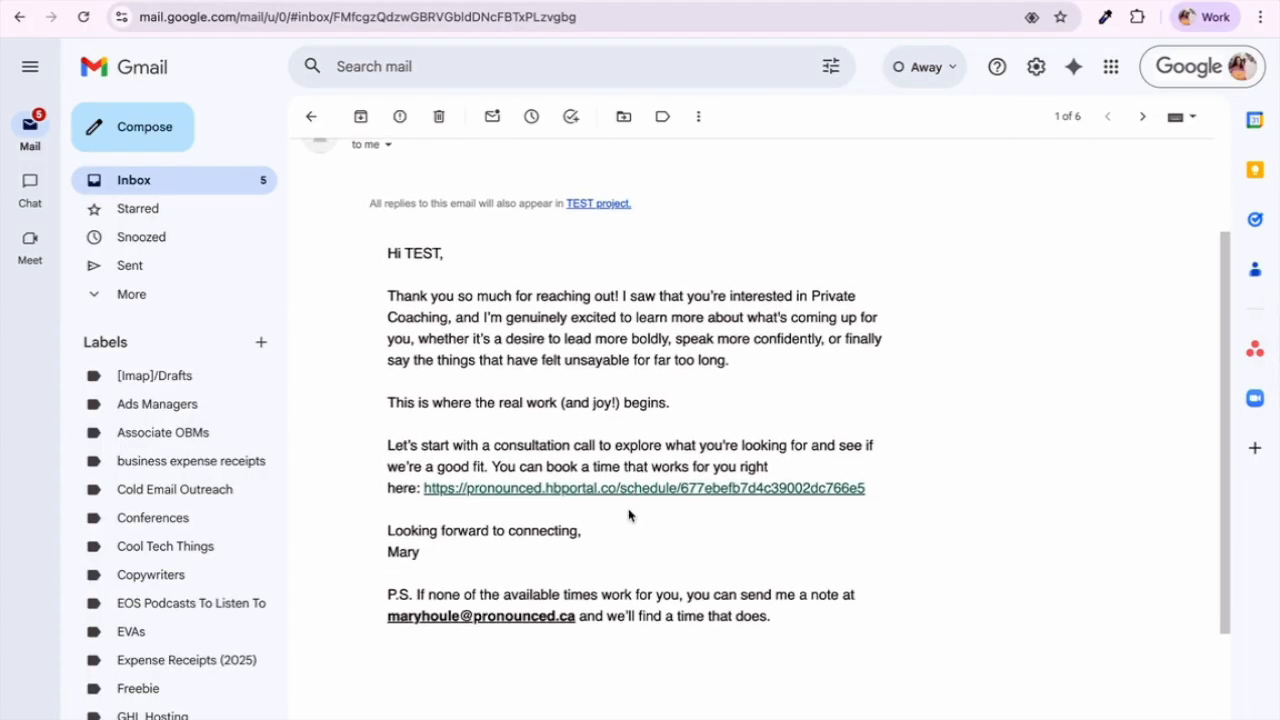
{"action": "scroll", "coordinate": [629, 515], "scroll_direction": "down", "scroll_amount": 1}
{"action": "left_click_drag", "start_coordinate": [403, 230], "coordinate": [440, 236]}
{"action": "left_click", "coordinate": [439, 291]}
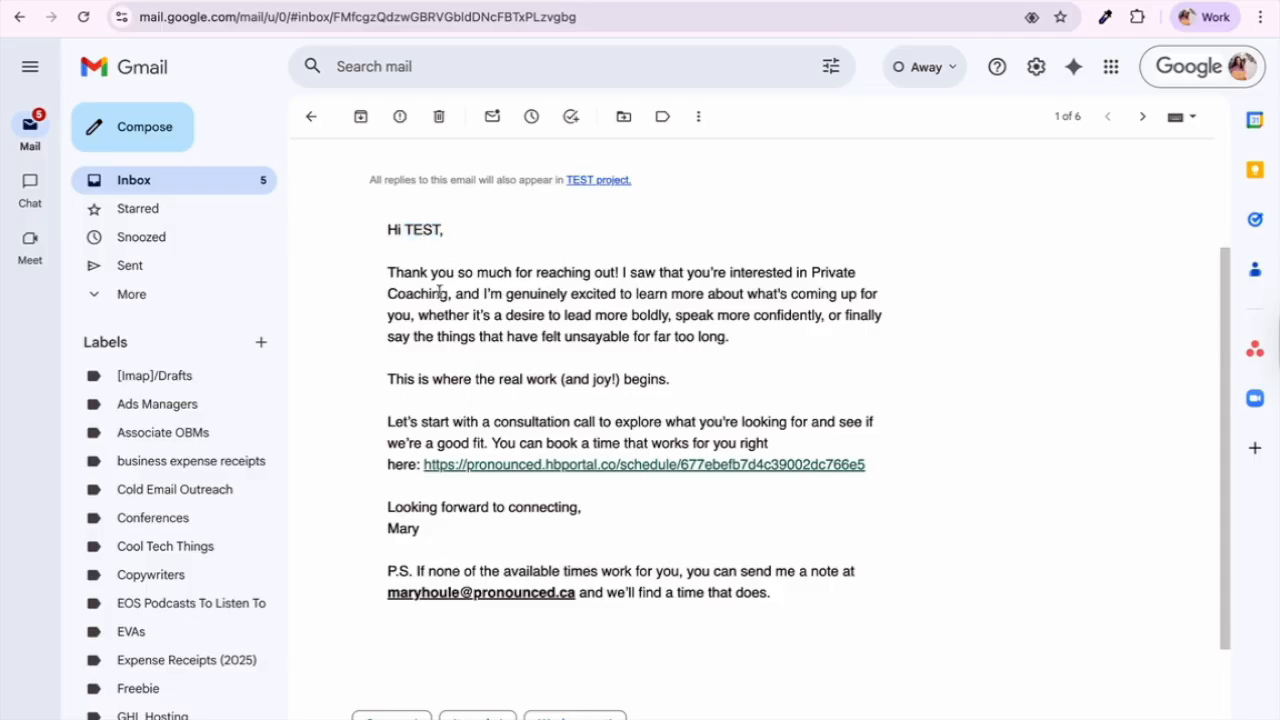
{"action": "scroll", "coordinate": [428, 328], "scroll_direction": "up", "scroll_amount": 1}
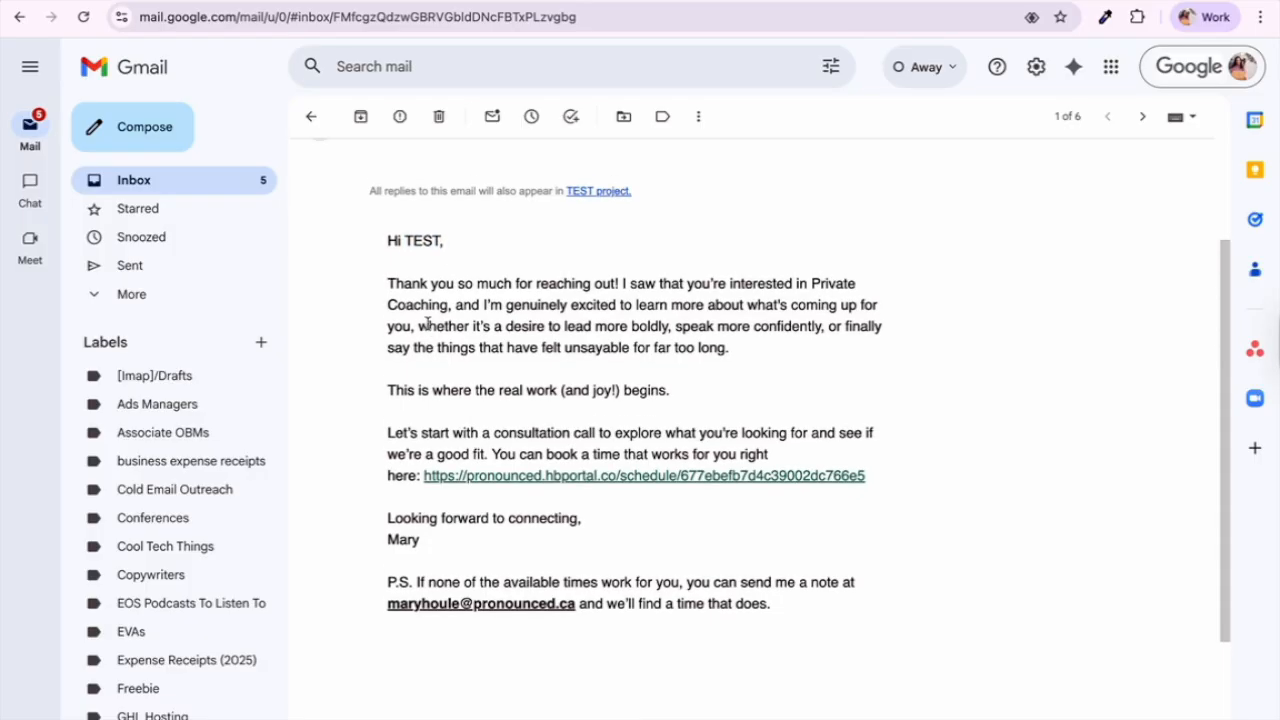
{"action": "scroll", "coordinate": [428, 323], "scroll_direction": "down", "scroll_amount": 1}
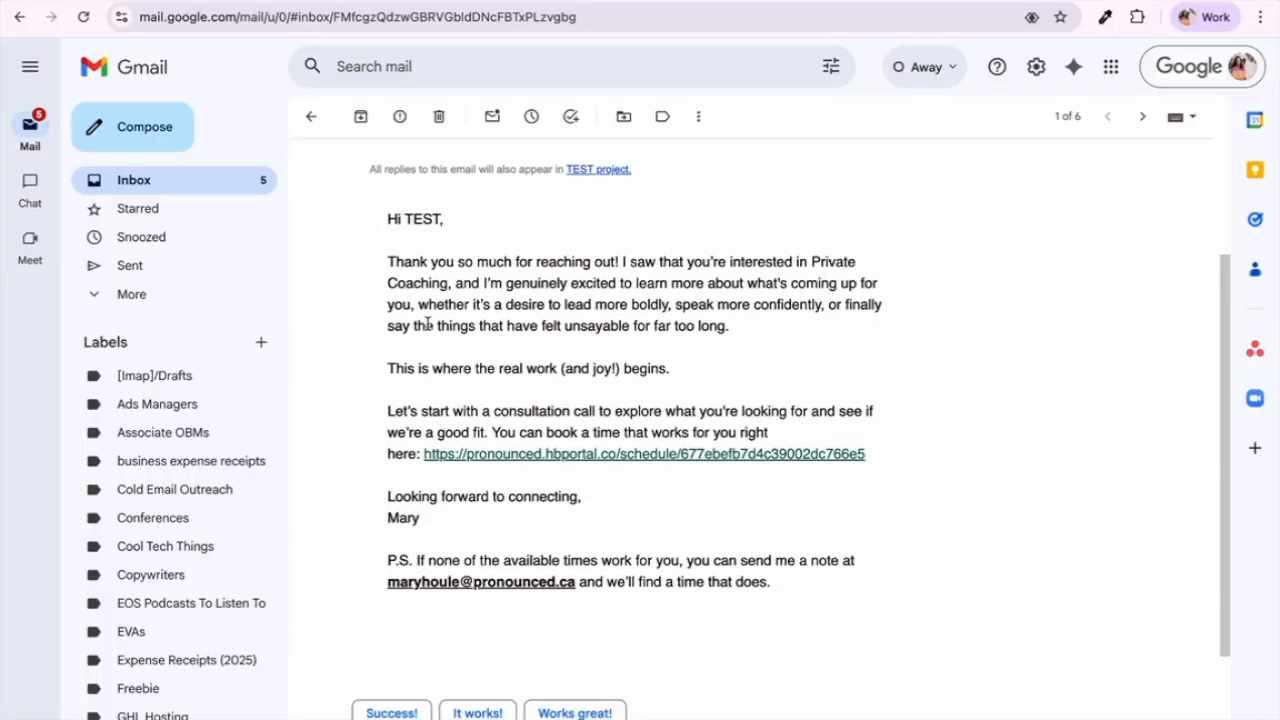
{"action": "scroll", "coordinate": [428, 323], "scroll_direction": "down", "scroll_amount": 1}
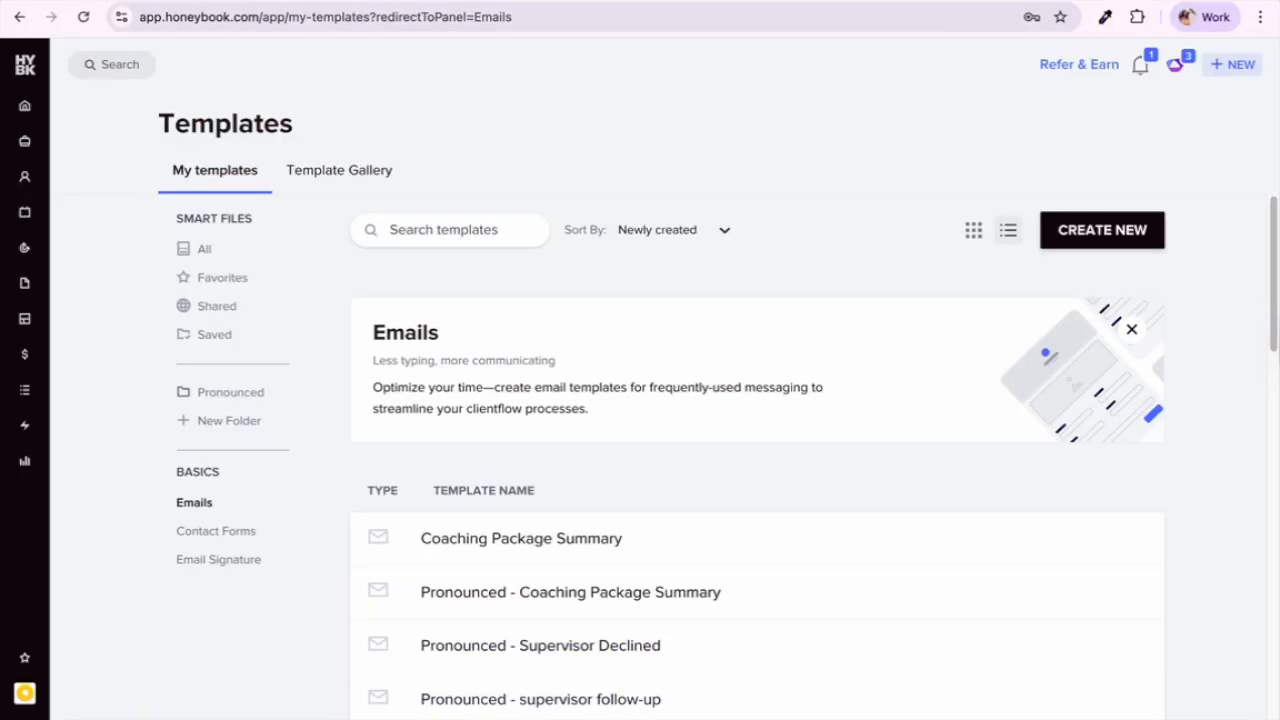
Step: Open the TEST enquiry from notifications and review its inquiry details and sent auto-reply body
{"action": "left_click", "coordinate": [1139, 67]}
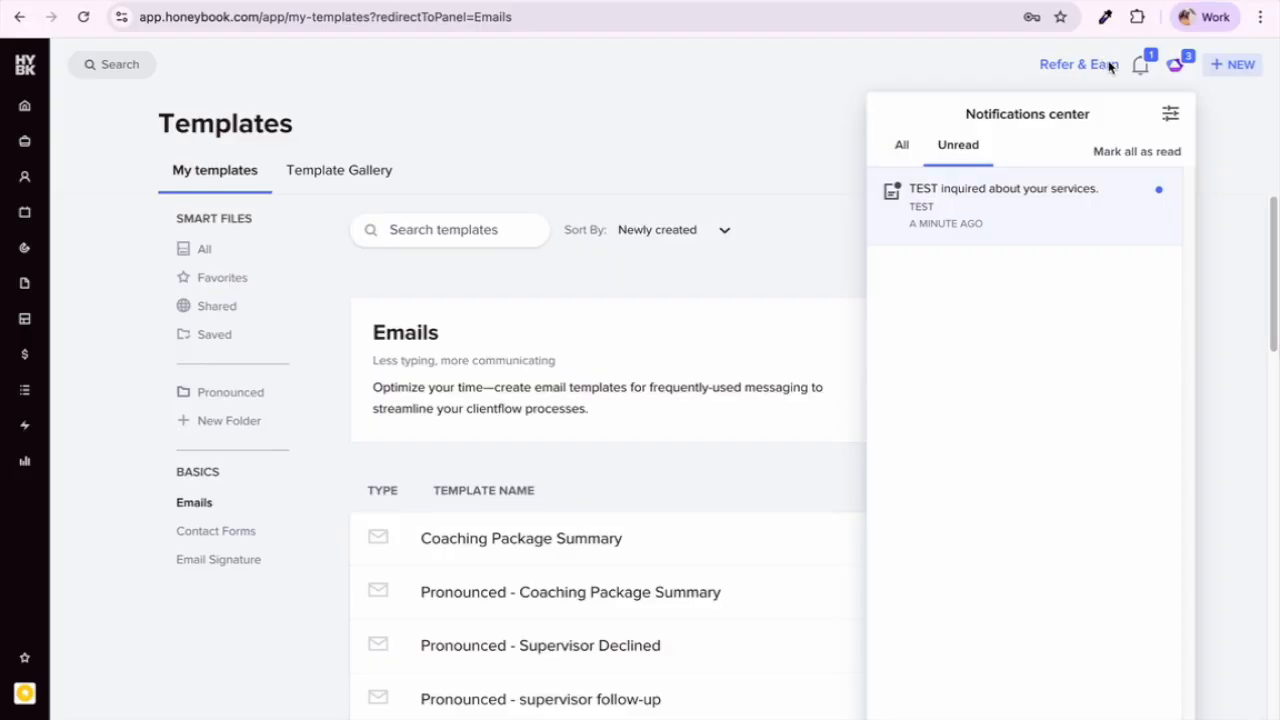
{"action": "left_click", "coordinate": [1020, 205]}
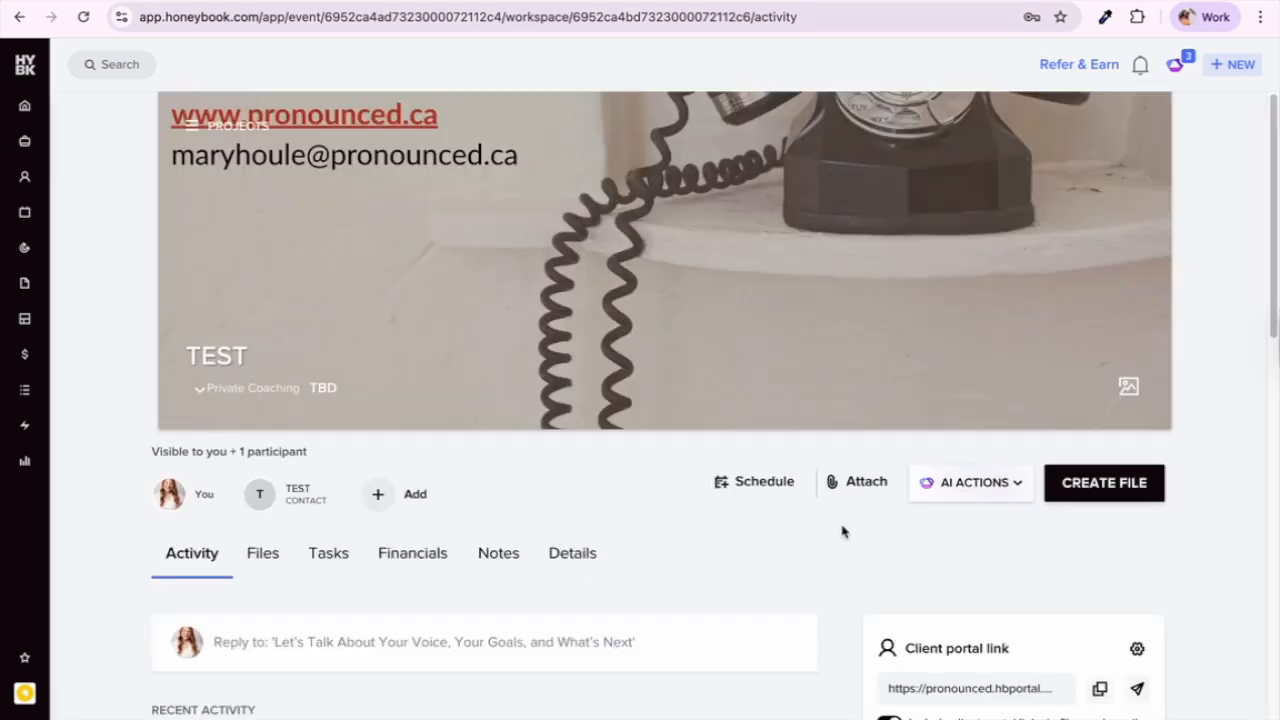
{"action": "scroll", "coordinate": [779, 474], "scroll_direction": "down", "scroll_amount": 6}
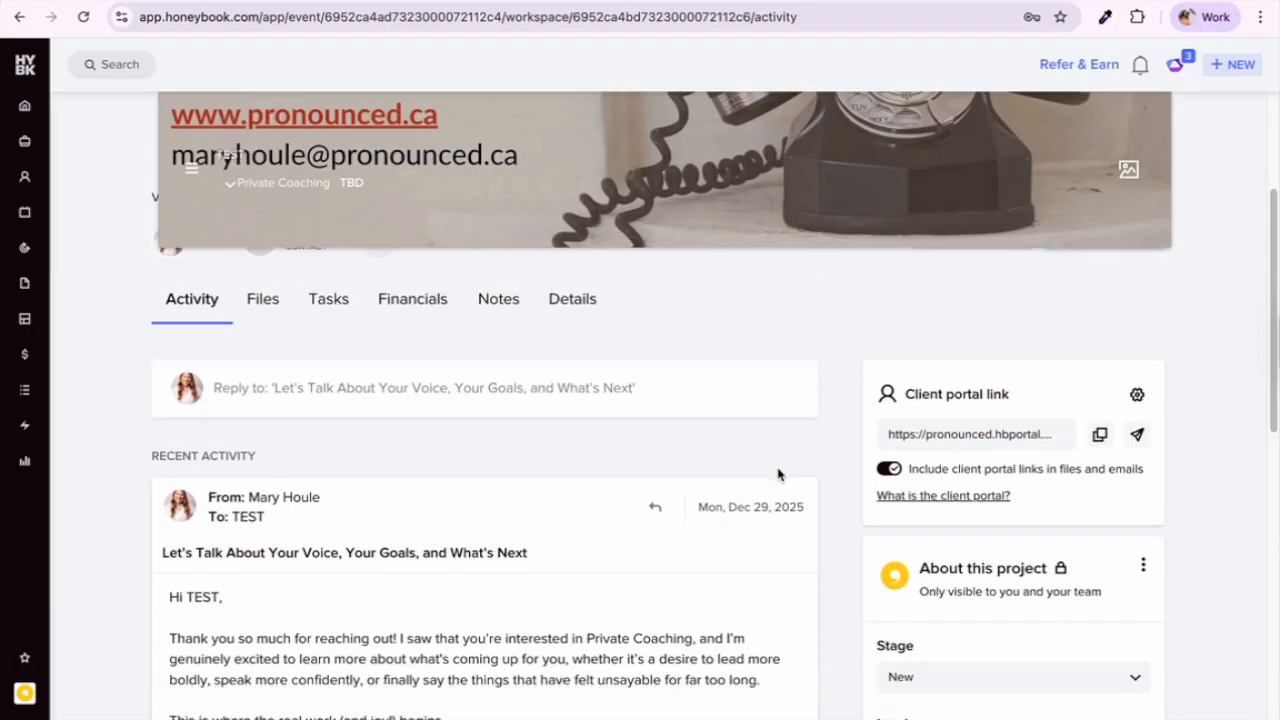
{"action": "scroll", "coordinate": [779, 474], "scroll_direction": "down", "scroll_amount": 6}
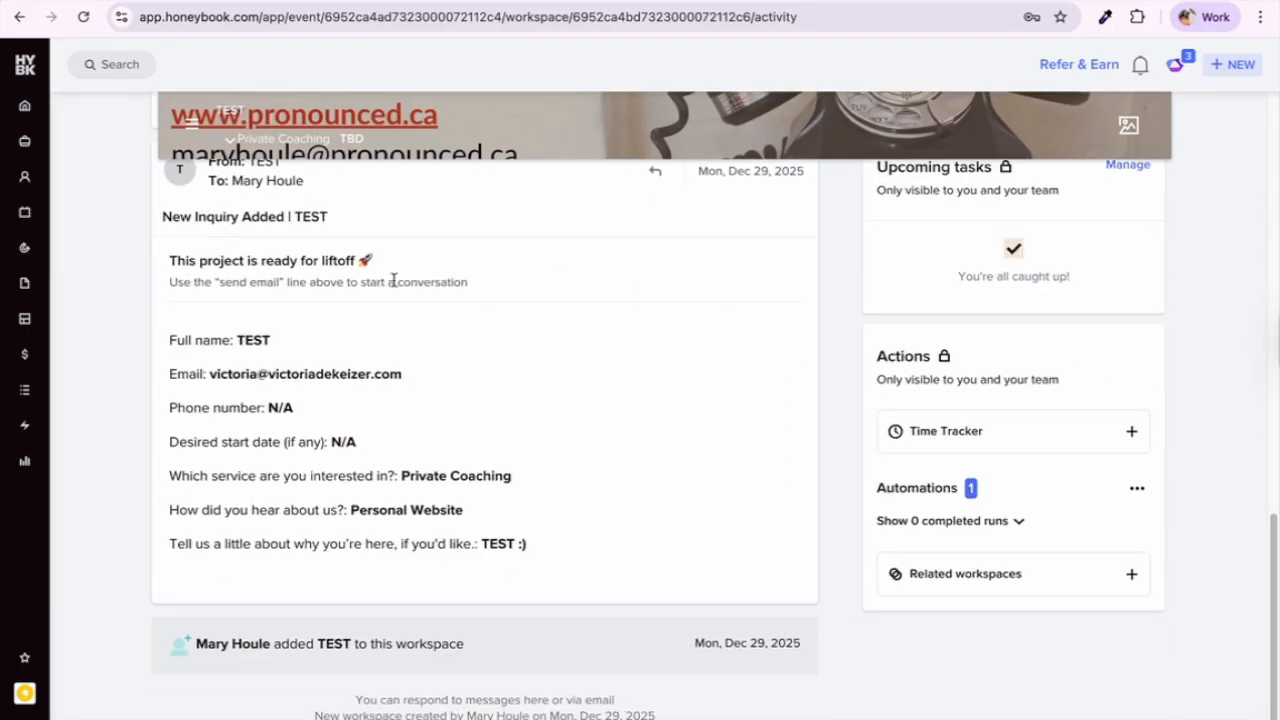
{"action": "scroll", "coordinate": [354, 546], "scroll_direction": "up", "scroll_amount": 2}
{"action": "scroll", "coordinate": [362, 592], "scroll_direction": "down", "scroll_amount": 2}
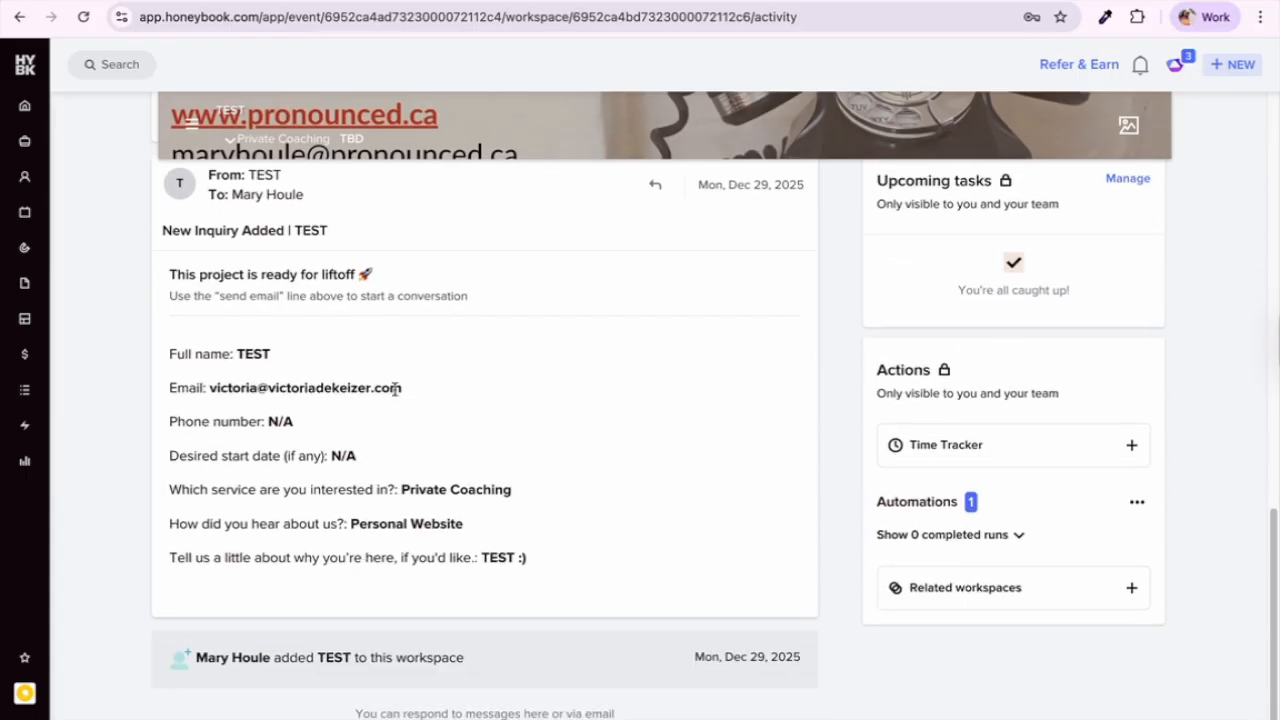
{"action": "left_click_drag", "start_coordinate": [168, 356], "coordinate": [506, 598]}
{"action": "scroll", "coordinate": [504, 596], "scroll_direction": "up", "scroll_amount": 5}
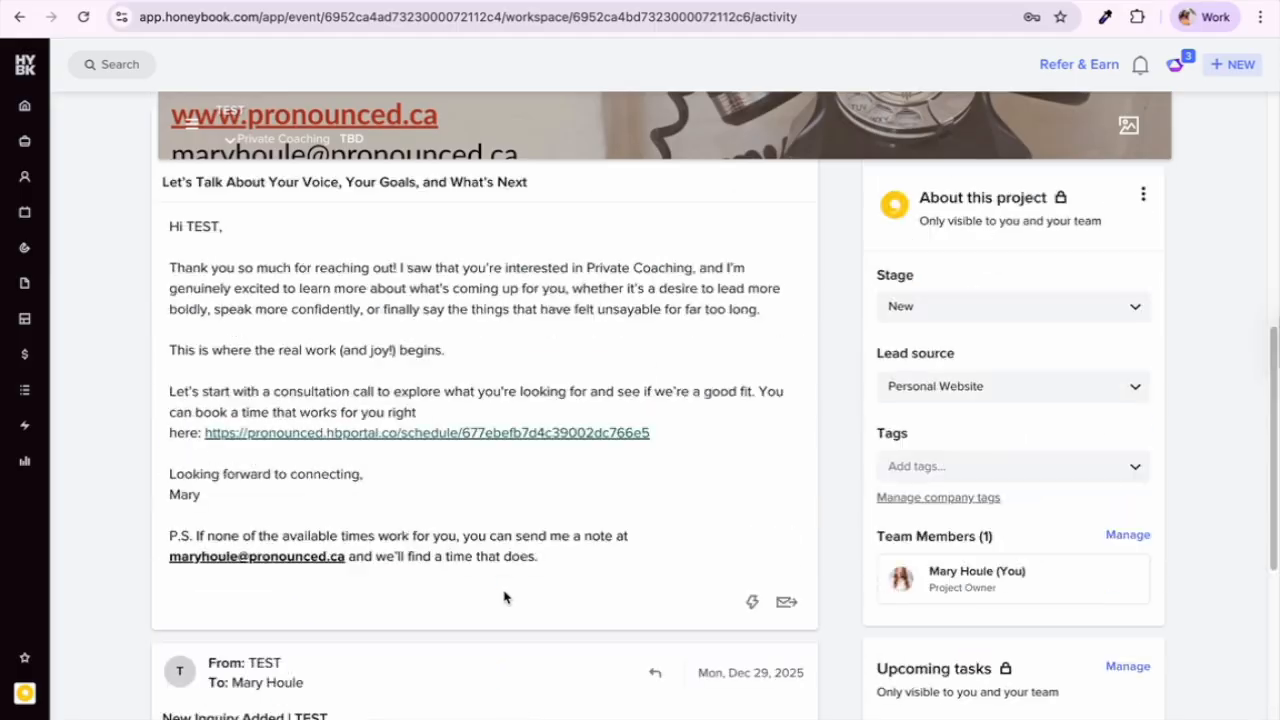
{"action": "scroll", "coordinate": [494, 592], "scroll_direction": "up", "scroll_amount": 2}
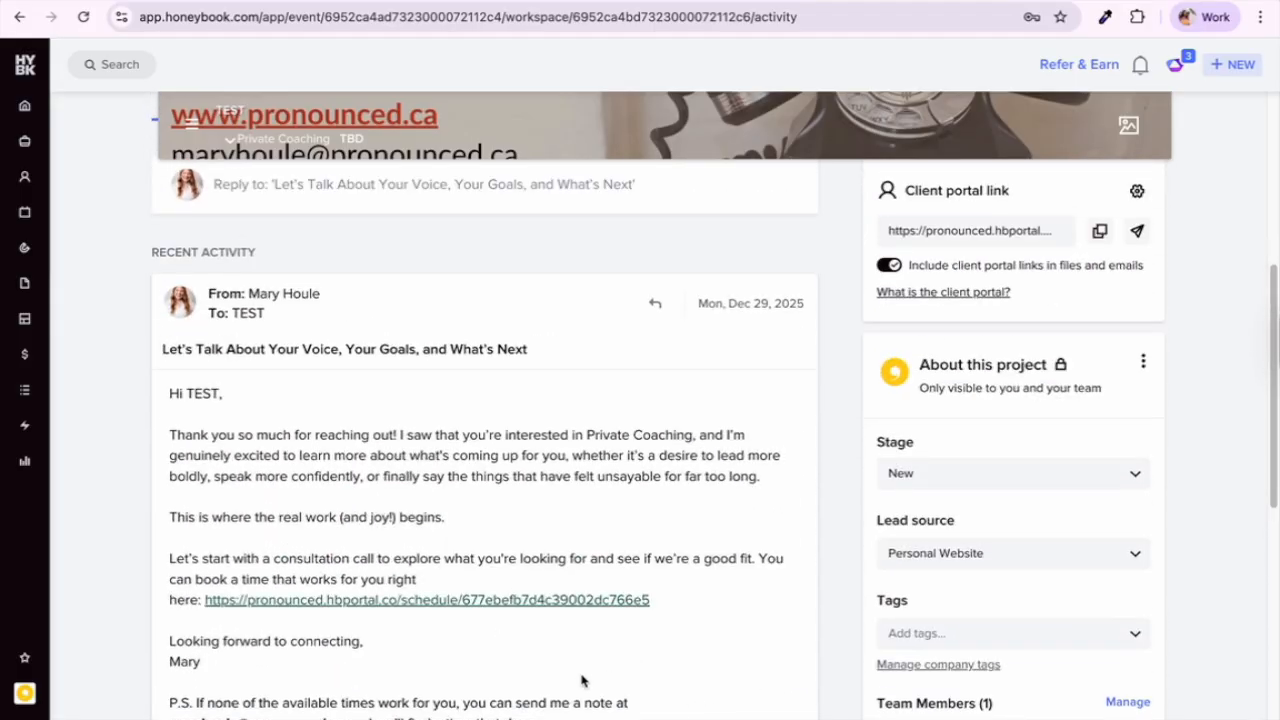
{"action": "left_click_drag", "start_coordinate": [297, 570], "coordinate": [182, 388]}
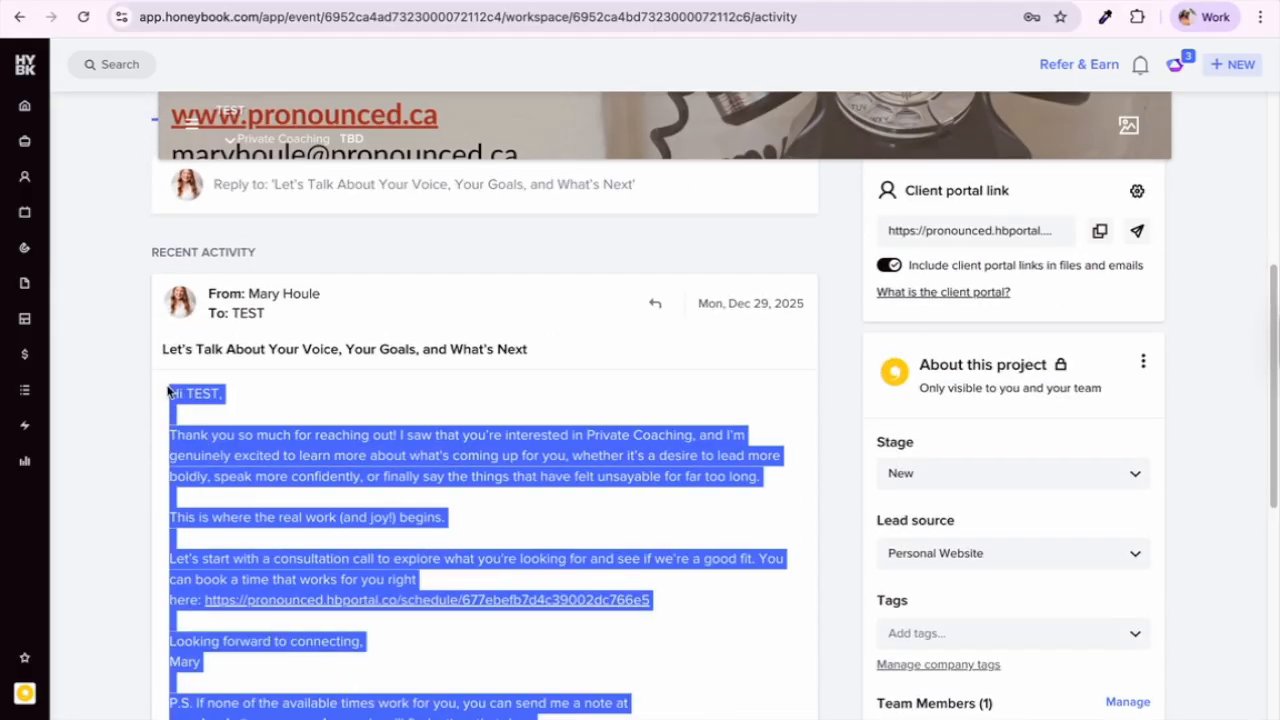
Step: Open the 'Pronounced - First Coaching Call Scheduling' template from the saved email templates
{"action": "mouse_move", "coordinate": [146, 586]}
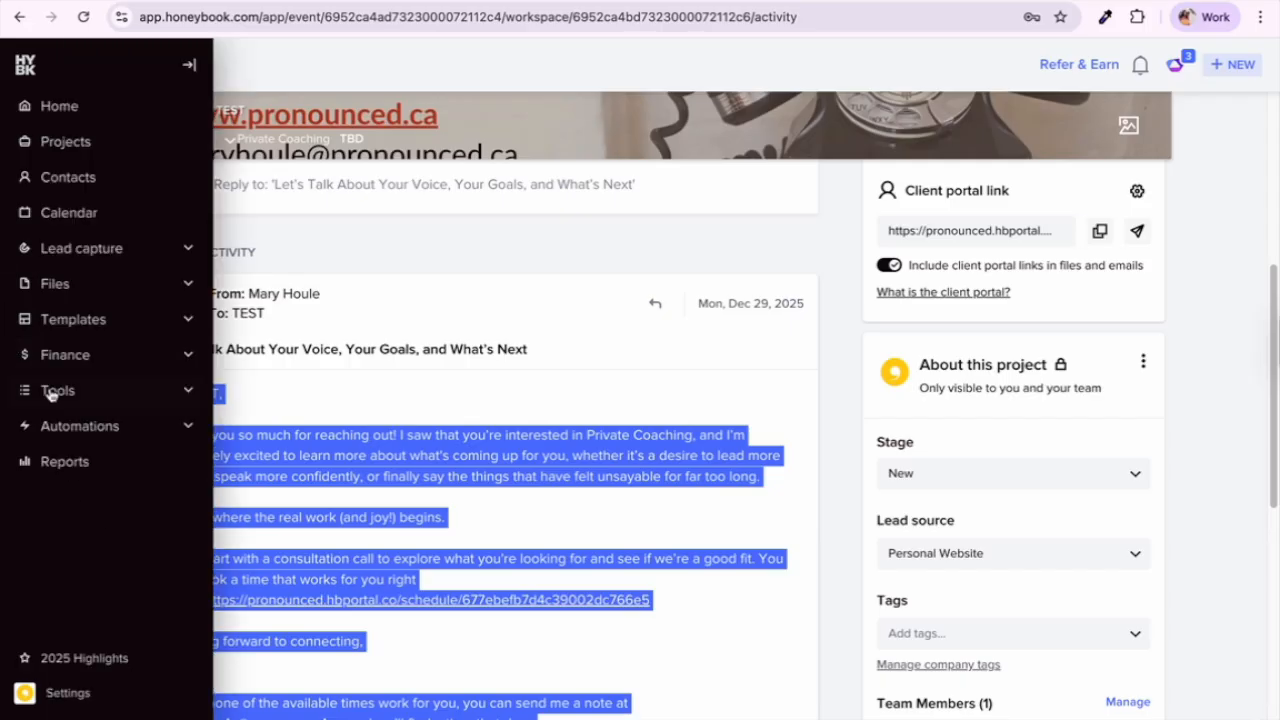
{"action": "mouse_move", "coordinate": [166, 323]}
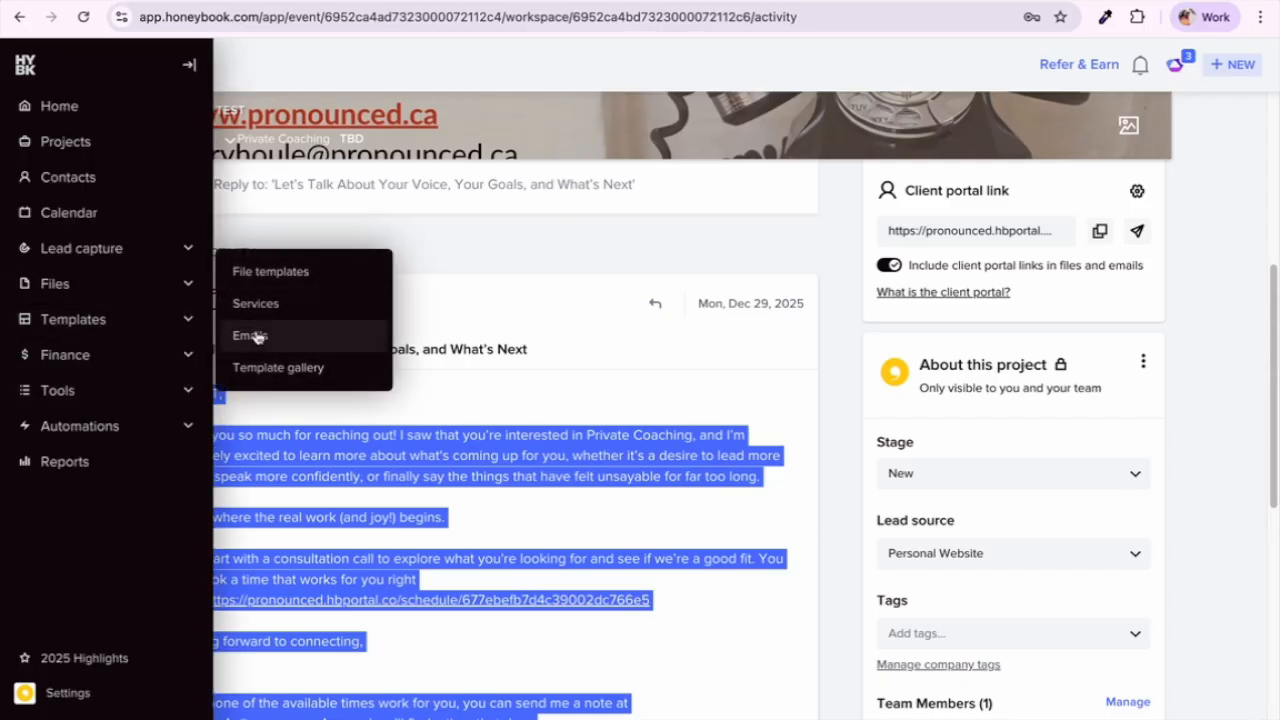
{"action": "left_click", "coordinate": [254, 334]}
{"action": "scroll", "coordinate": [417, 580], "scroll_direction": "down", "scroll_amount": 5}
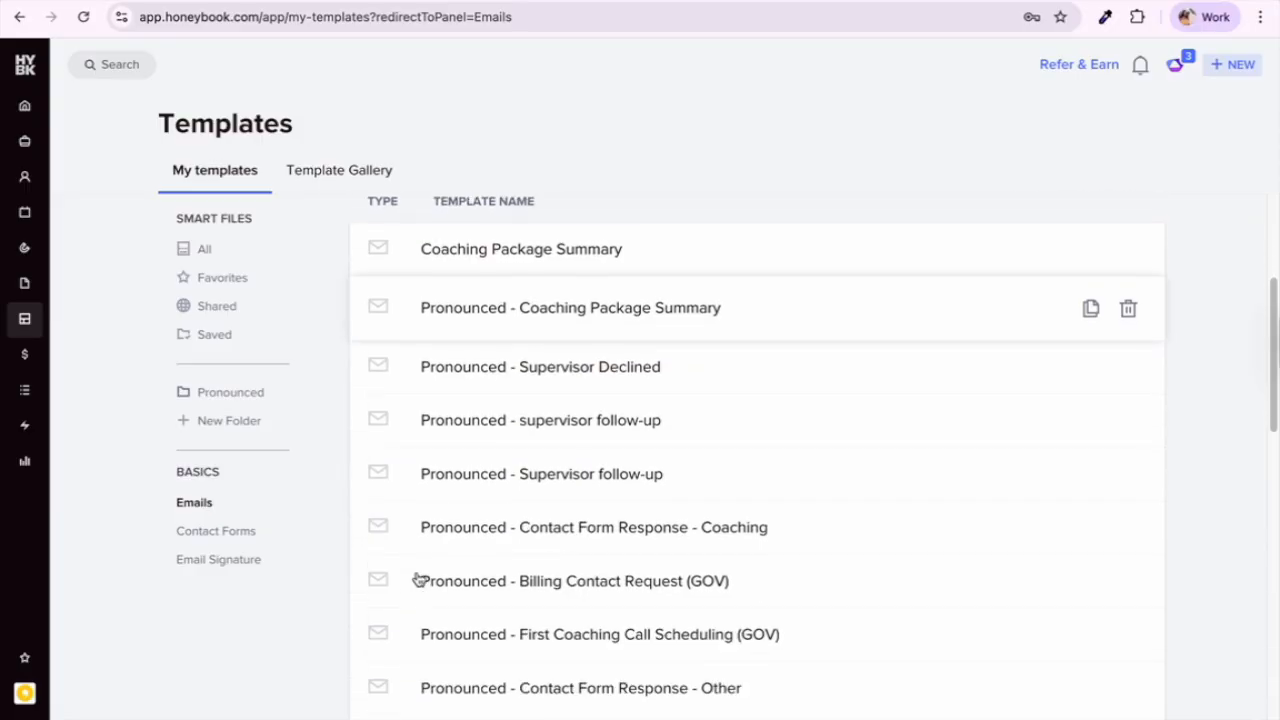
{"action": "scroll", "coordinate": [417, 580], "scroll_direction": "down", "scroll_amount": 4}
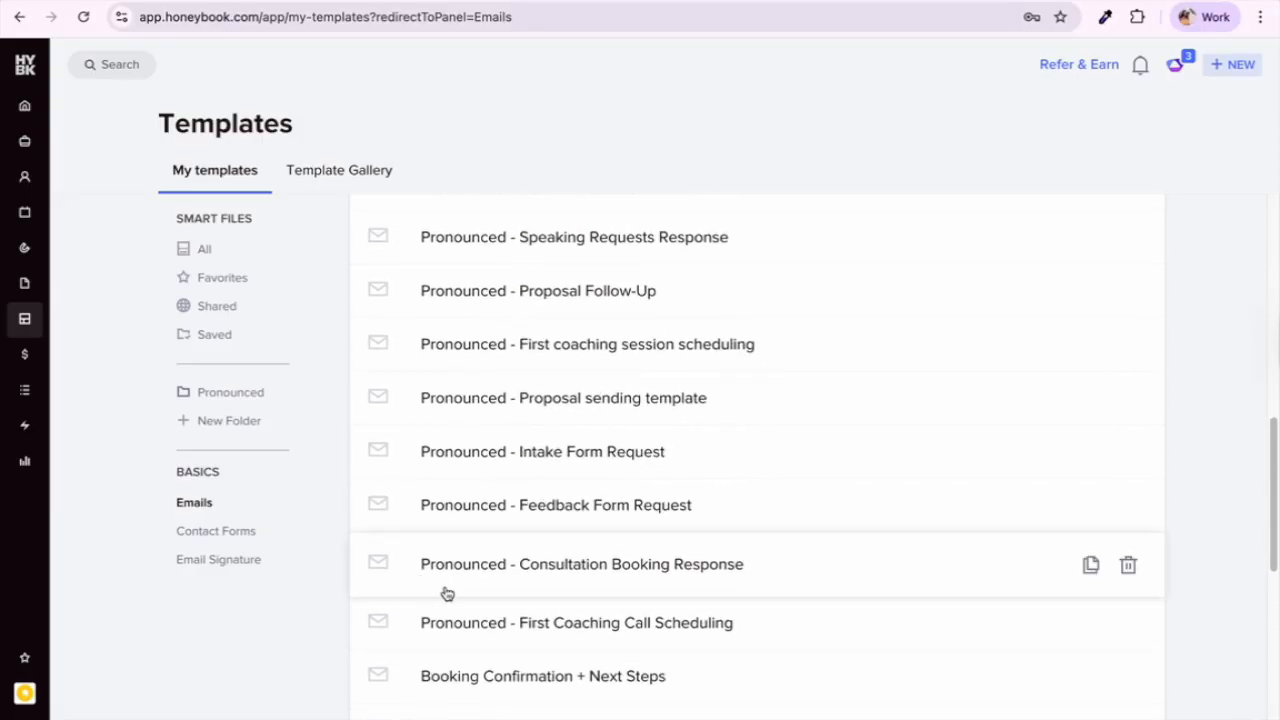
{"action": "left_click", "coordinate": [497, 618]}
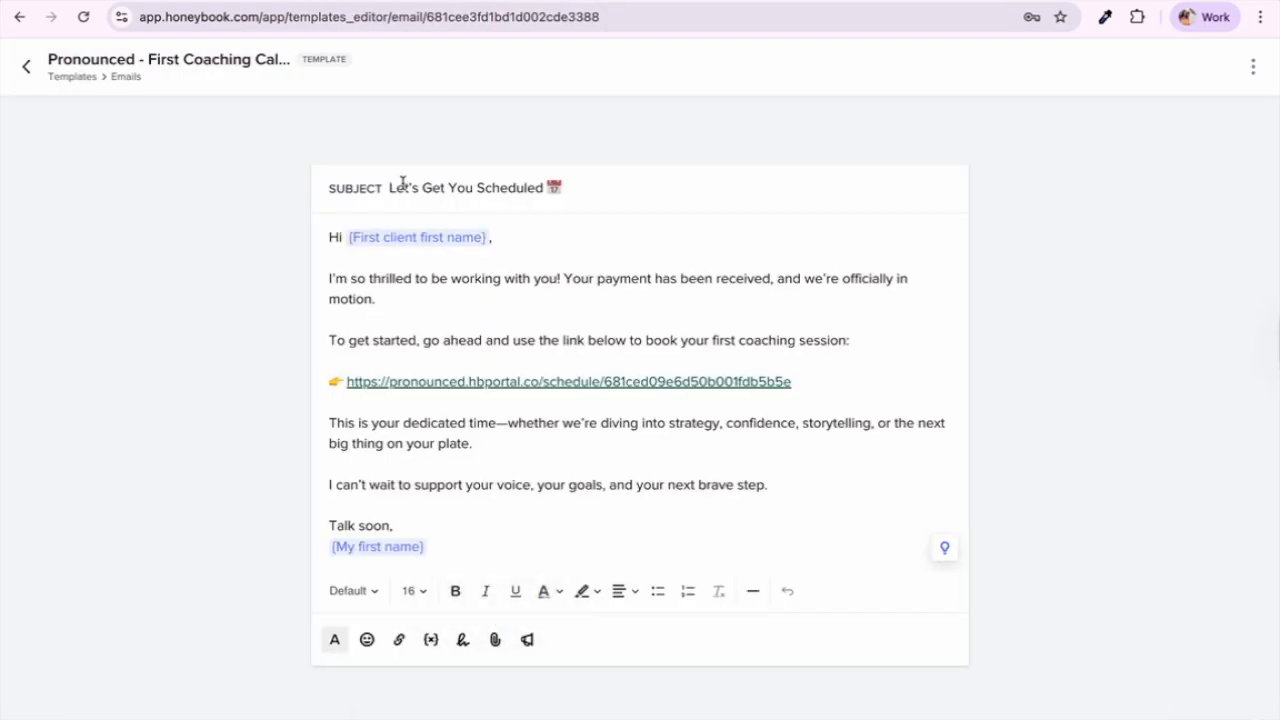
Step: Open the template's booking link in a new tab, then return to the Emails list
{"action": "left_click", "coordinate": [401, 302]}
{"action": "left_click", "coordinate": [743, 384]}
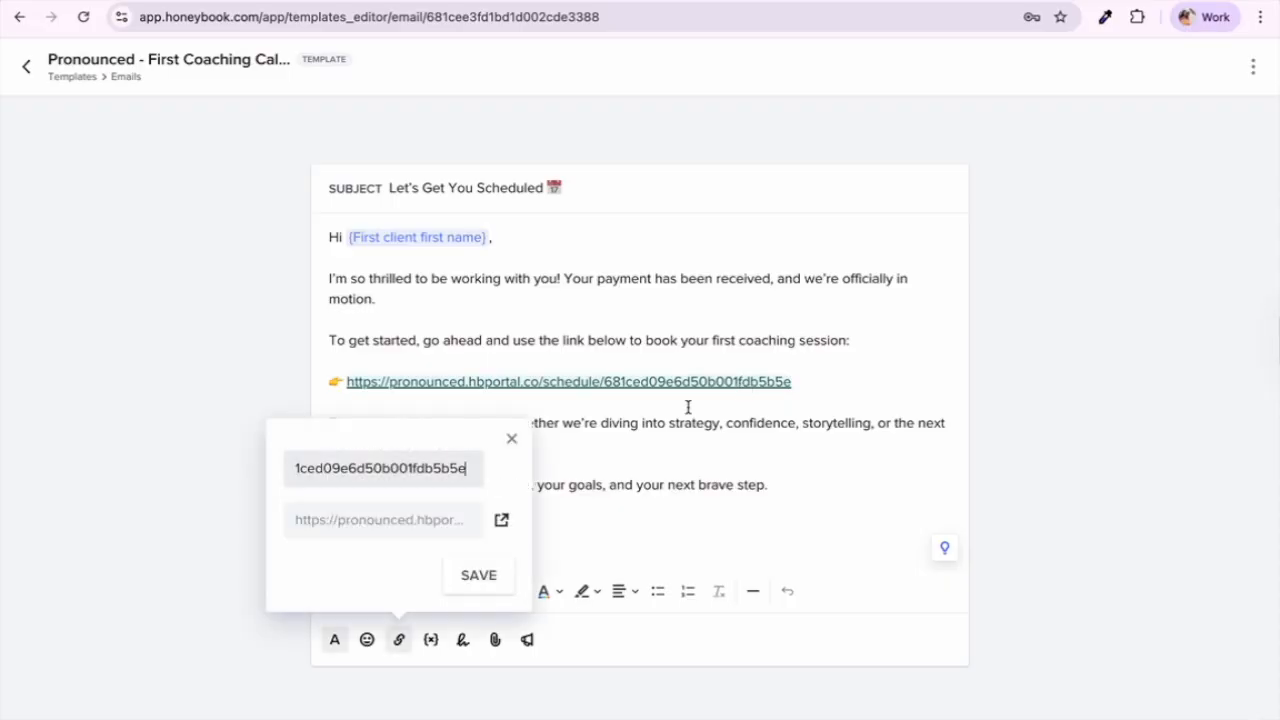
{"action": "left_click", "coordinate": [502, 522]}
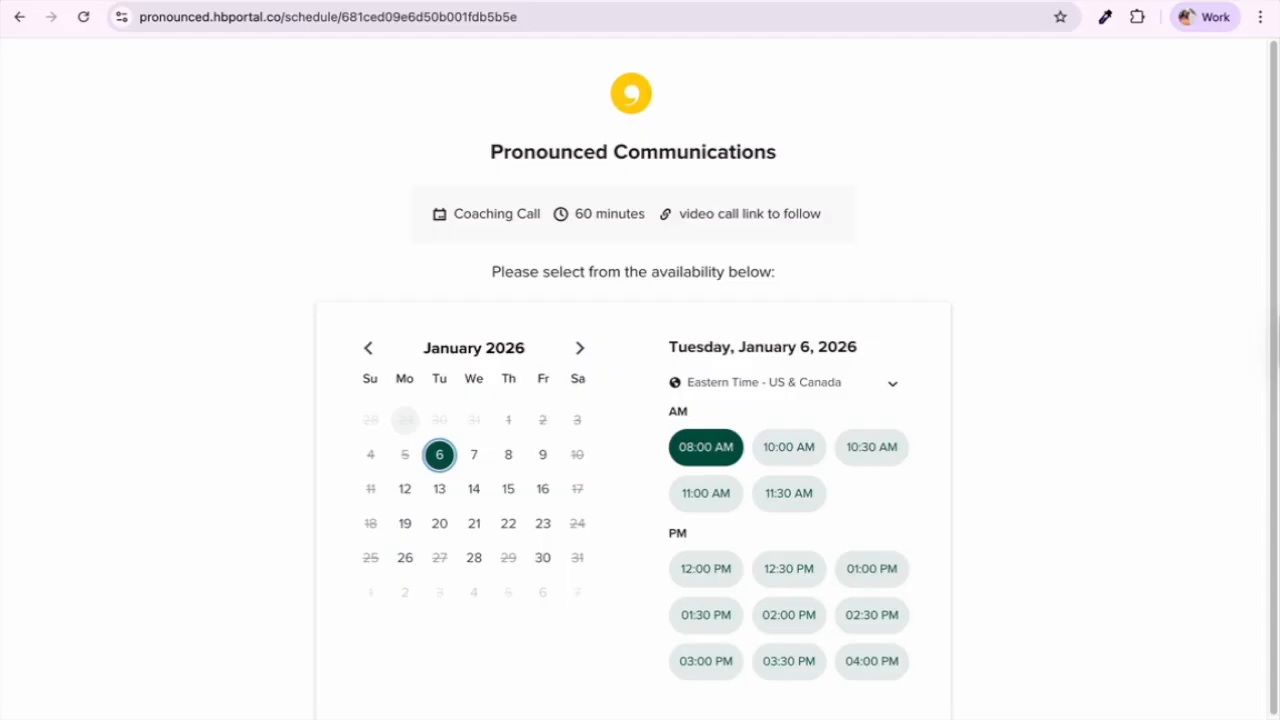
{"action": "left_click", "coordinate": [131, 2]}
{"action": "left_click", "coordinate": [615, 466]}
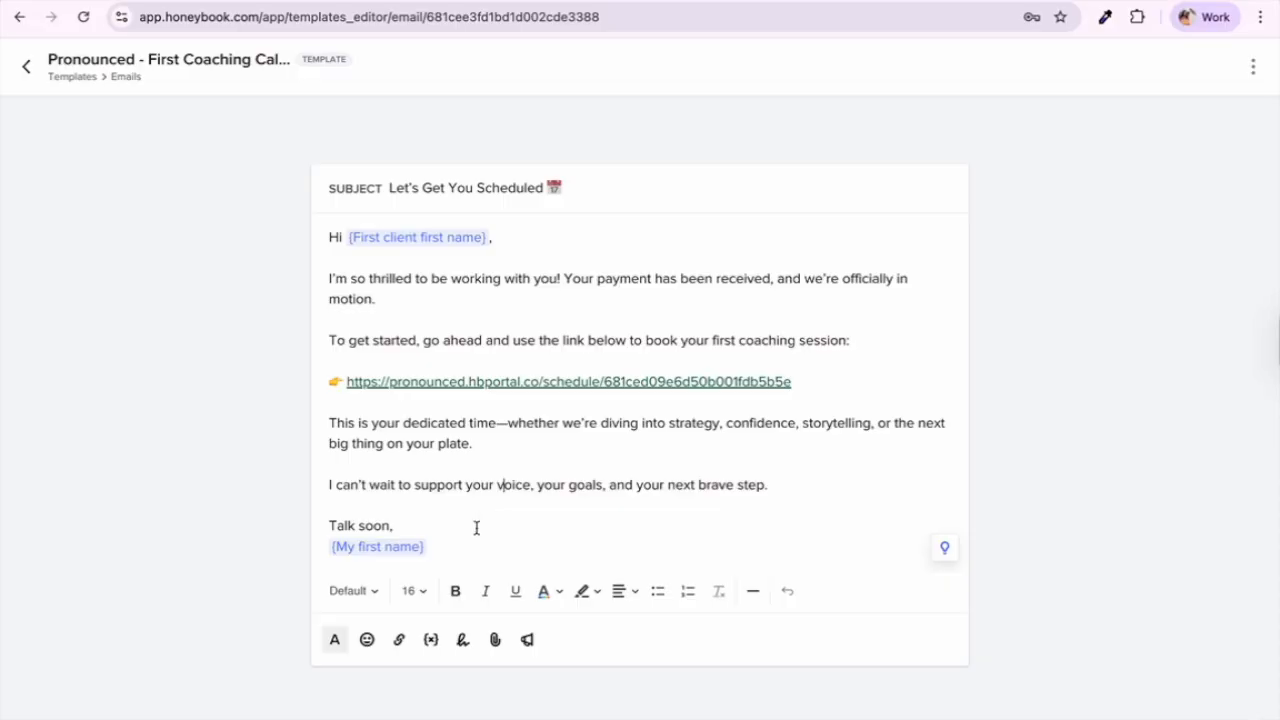
{"action": "left_click", "coordinate": [26, 68]}
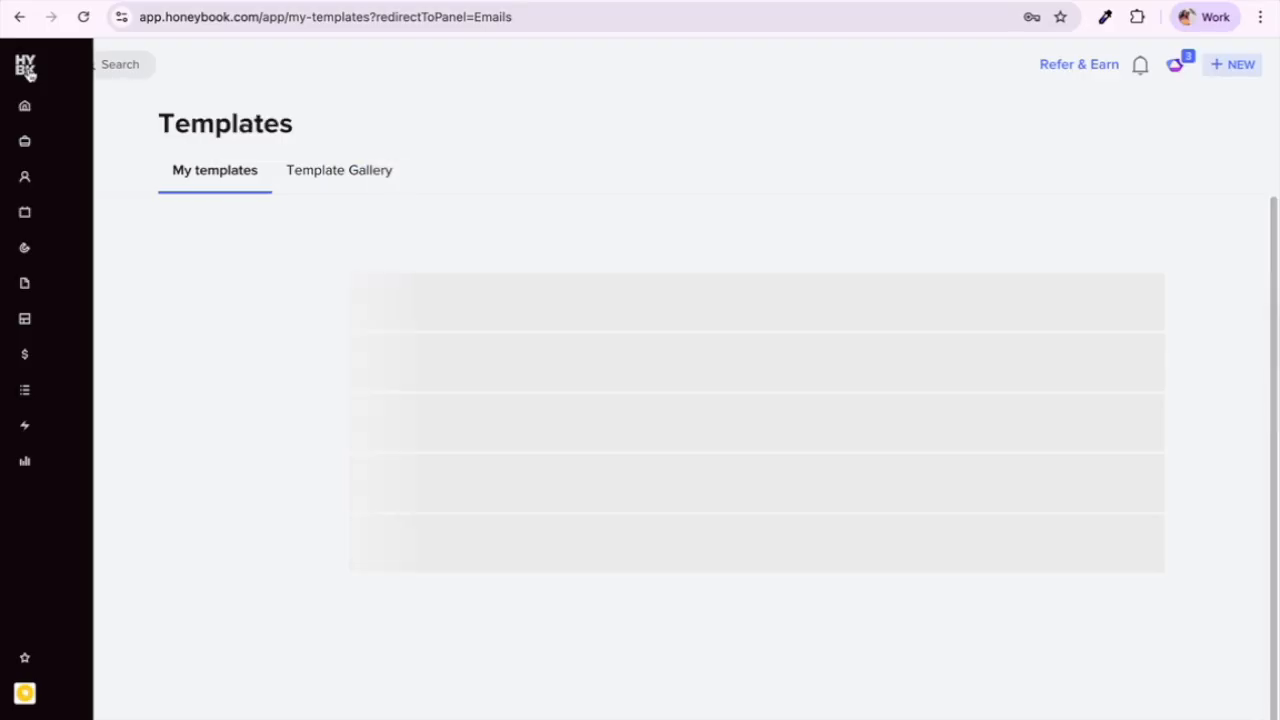
{"action": "scroll", "coordinate": [497, 450], "scroll_direction": "down", "scroll_amount": 3}
{"action": "scroll", "coordinate": [497, 450], "scroll_direction": "down", "scroll_amount": 2}
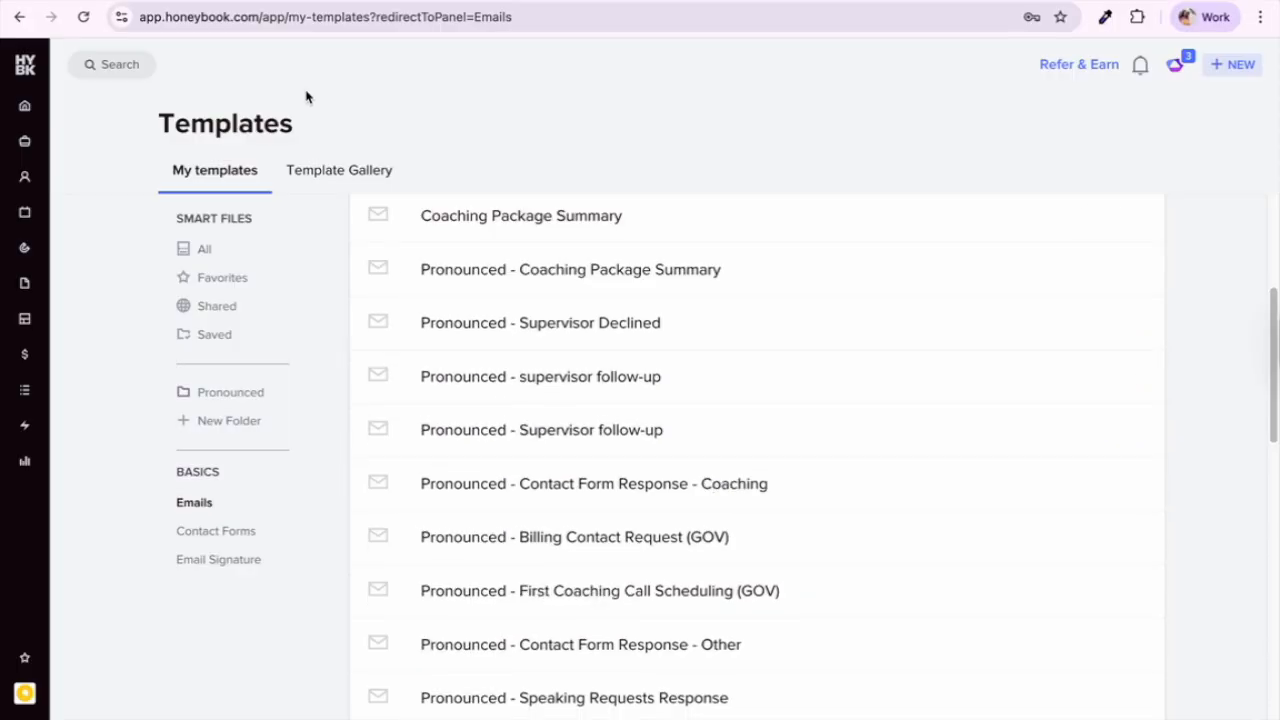
{"action": "scroll", "coordinate": [388, 242], "scroll_direction": "up", "scroll_amount": 5}
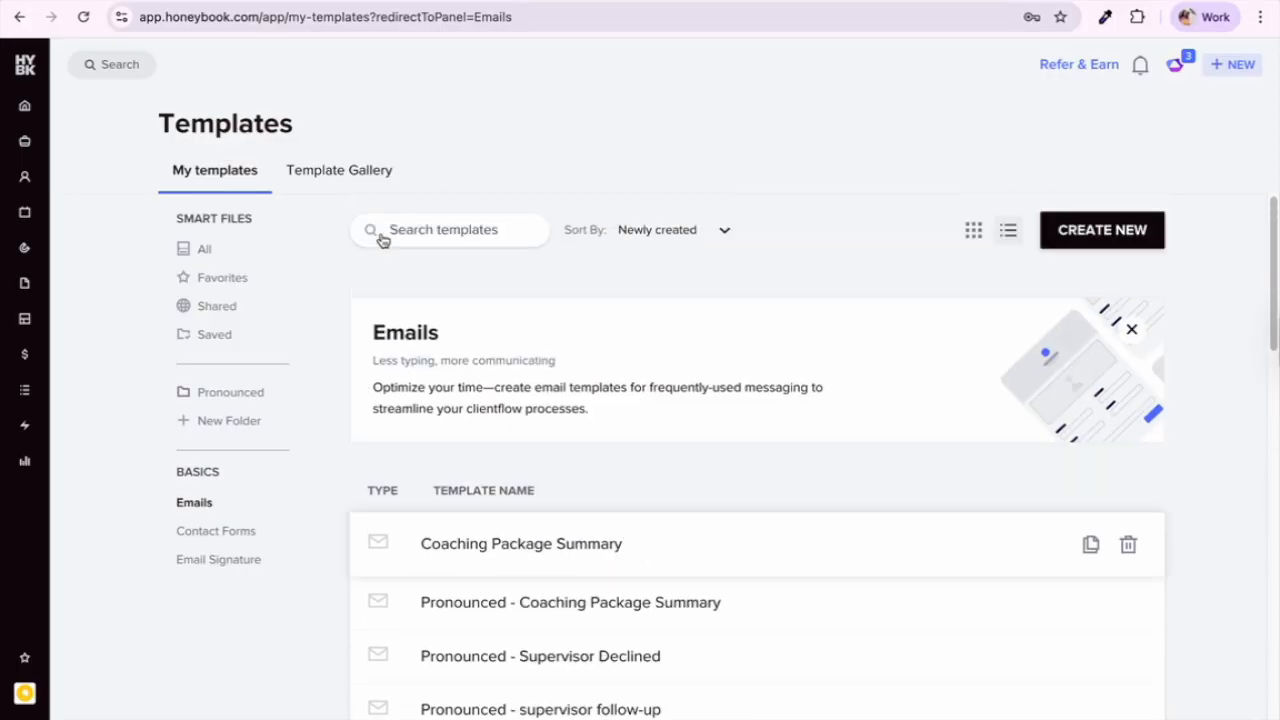
{"action": "scroll", "coordinate": [437, 283], "scroll_direction": "down", "scroll_amount": 4}
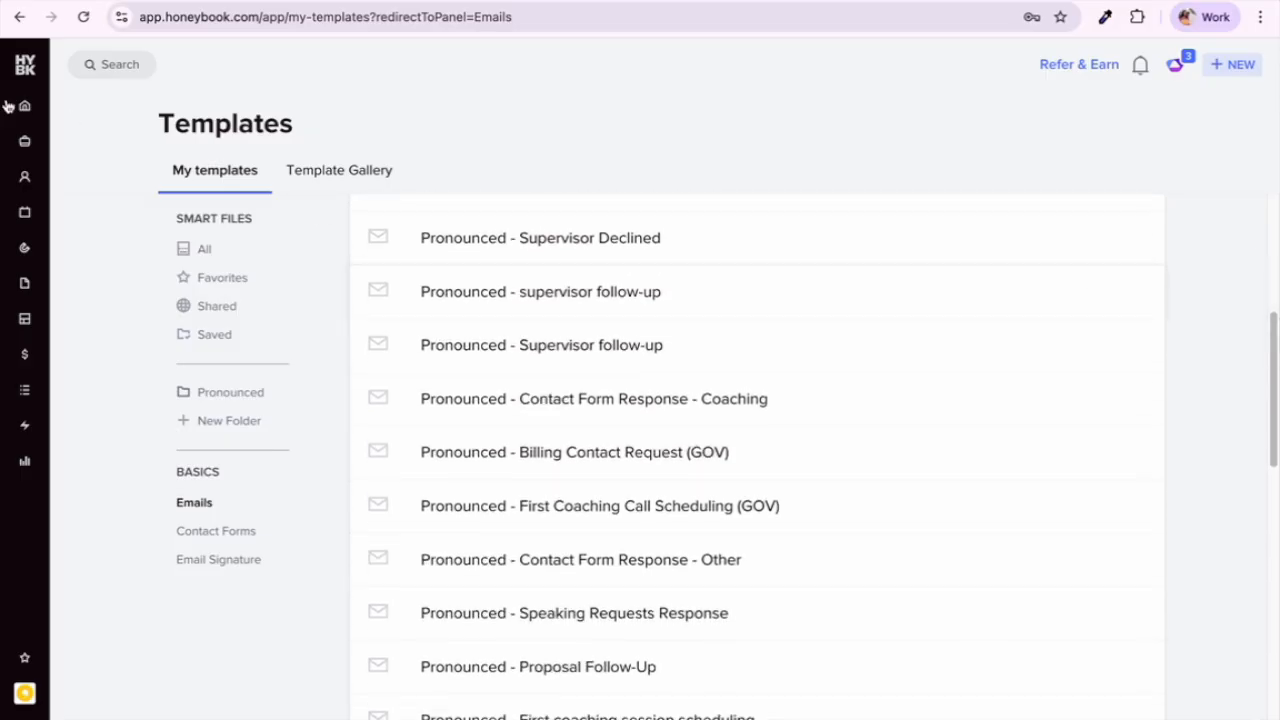
Step: Open the Contact Form - Private Coaching automation from the Automations list
{"action": "left_click", "coordinate": [25, 425]}
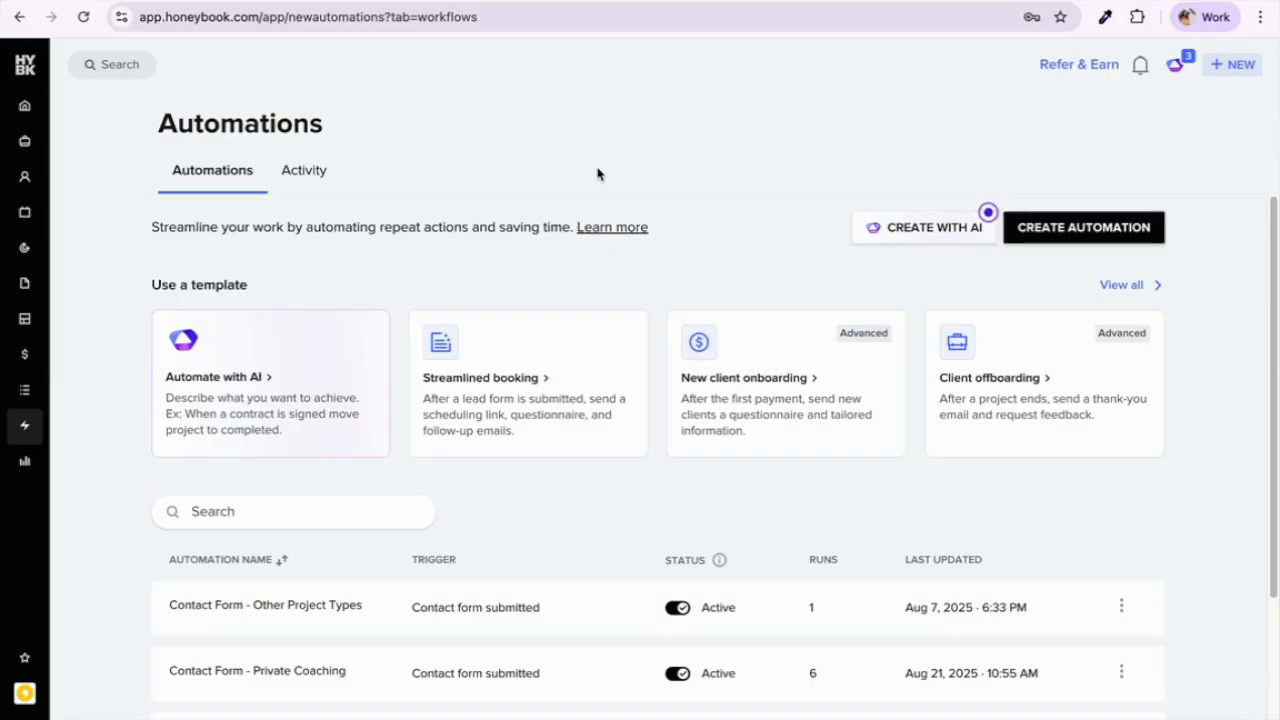
{"action": "scroll", "coordinate": [500, 360], "scroll_direction": "down", "scroll_amount": 2}
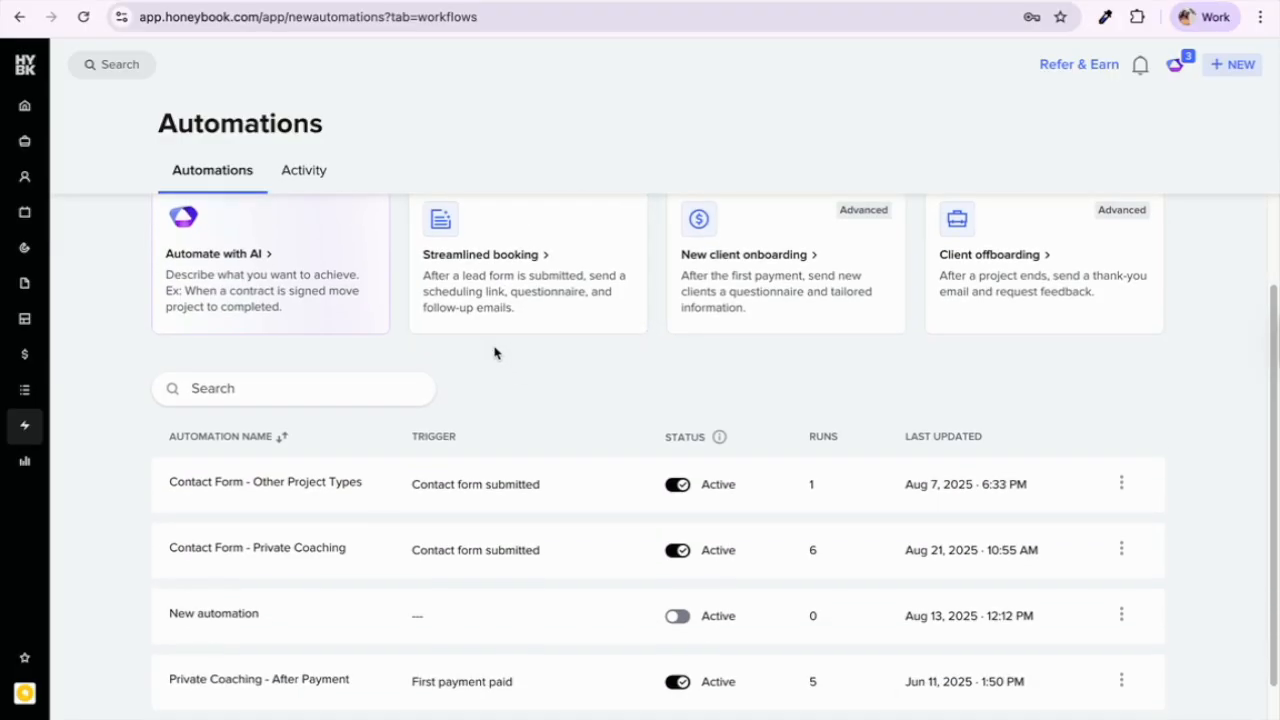
{"action": "scroll", "coordinate": [494, 352], "scroll_direction": "down", "scroll_amount": 2}
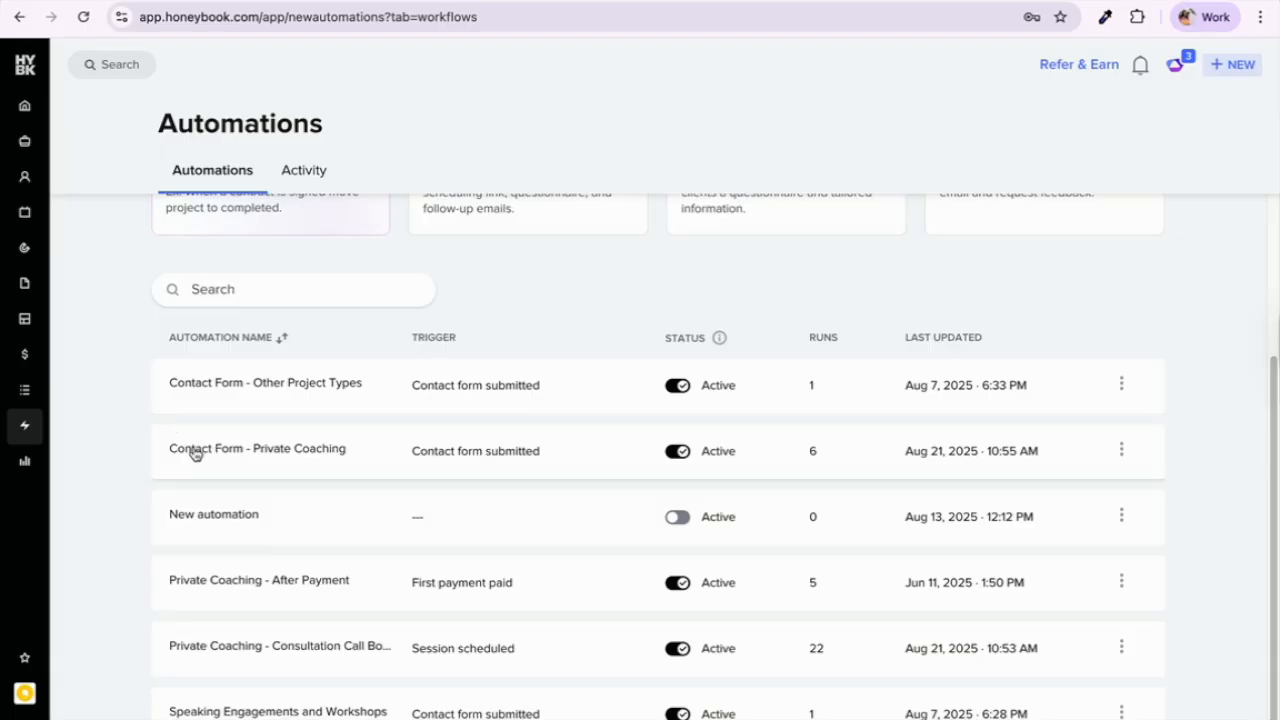
{"action": "left_click", "coordinate": [318, 455]}
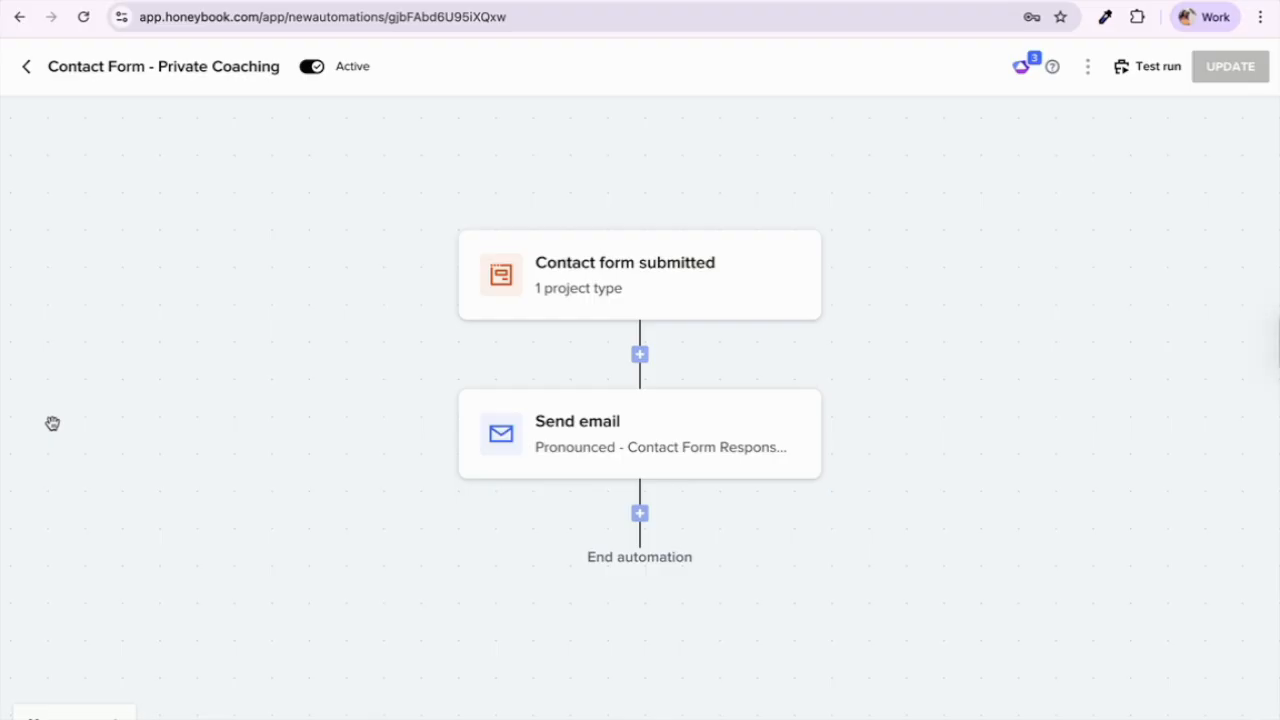
Step: Review its contact-form trigger and Send email step's template preview, then return to Automations
{"action": "left_click", "coordinate": [581, 281]}
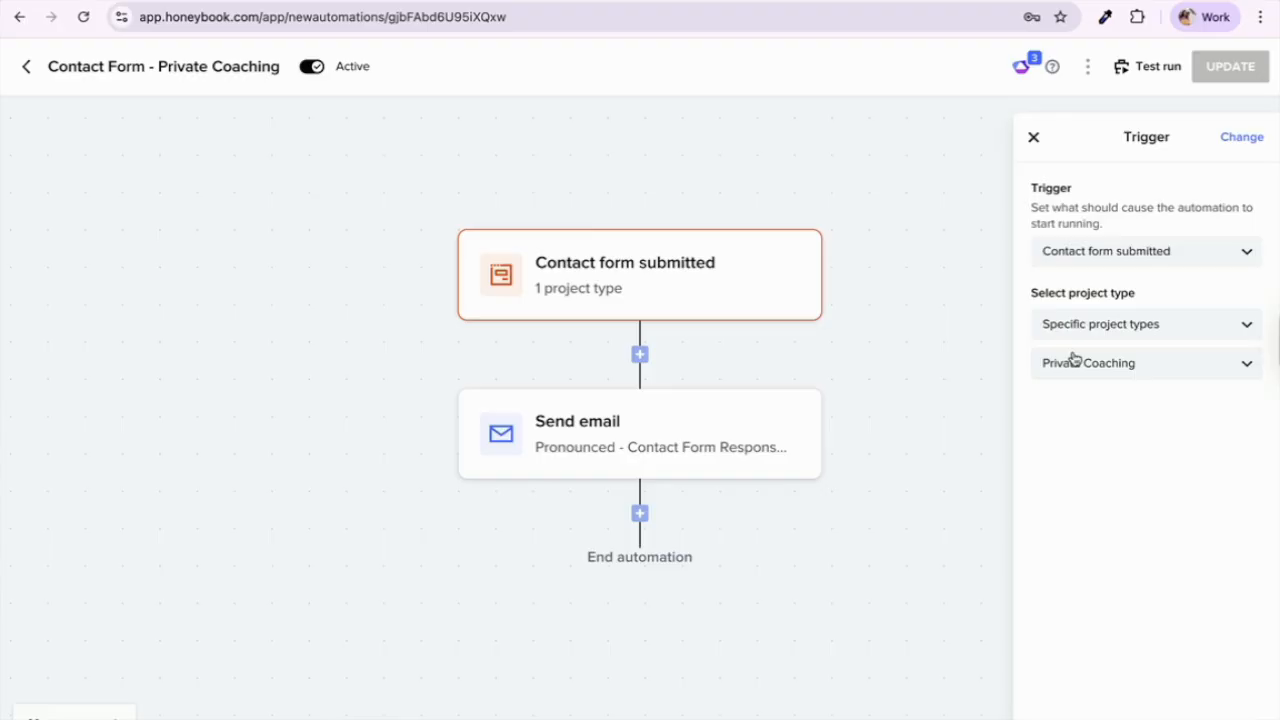
{"action": "left_click", "coordinate": [709, 448]}
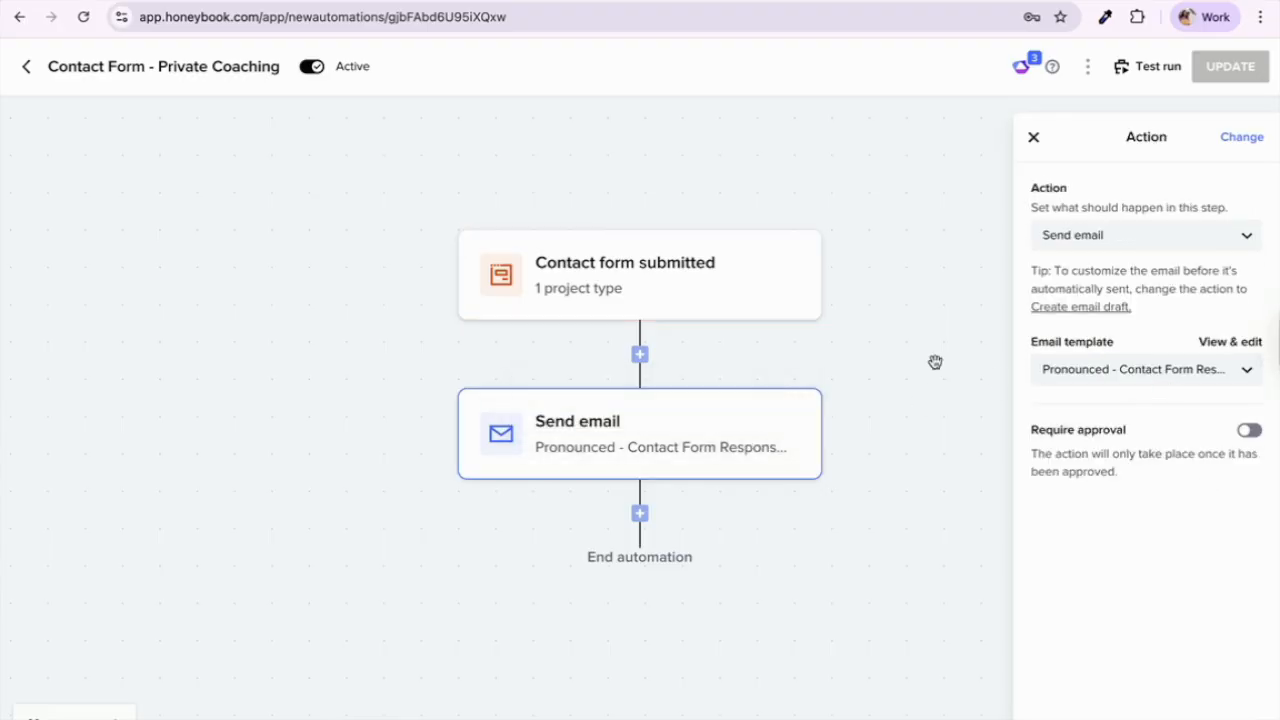
{"action": "left_click", "coordinate": [1260, 342]}
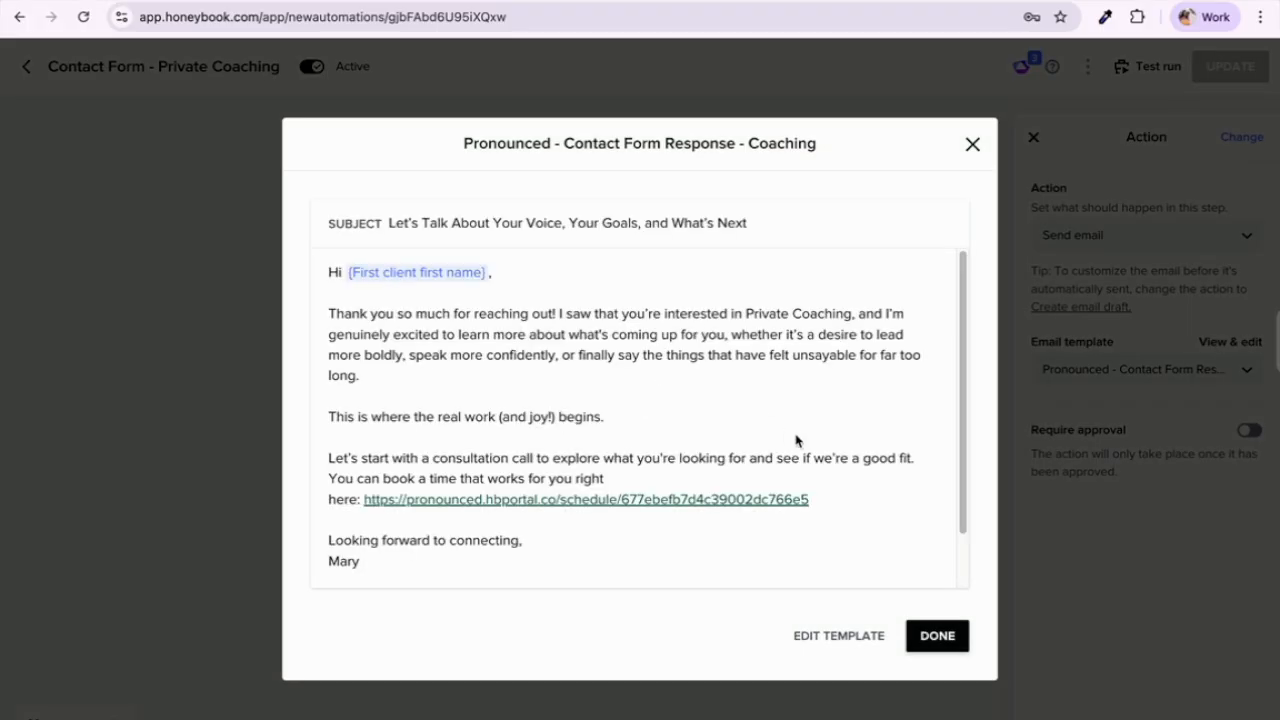
{"action": "scroll", "coordinate": [797, 440], "scroll_direction": "down", "scroll_amount": 1}
{"action": "scroll", "coordinate": [838, 483], "scroll_direction": "down", "scroll_amount": 1}
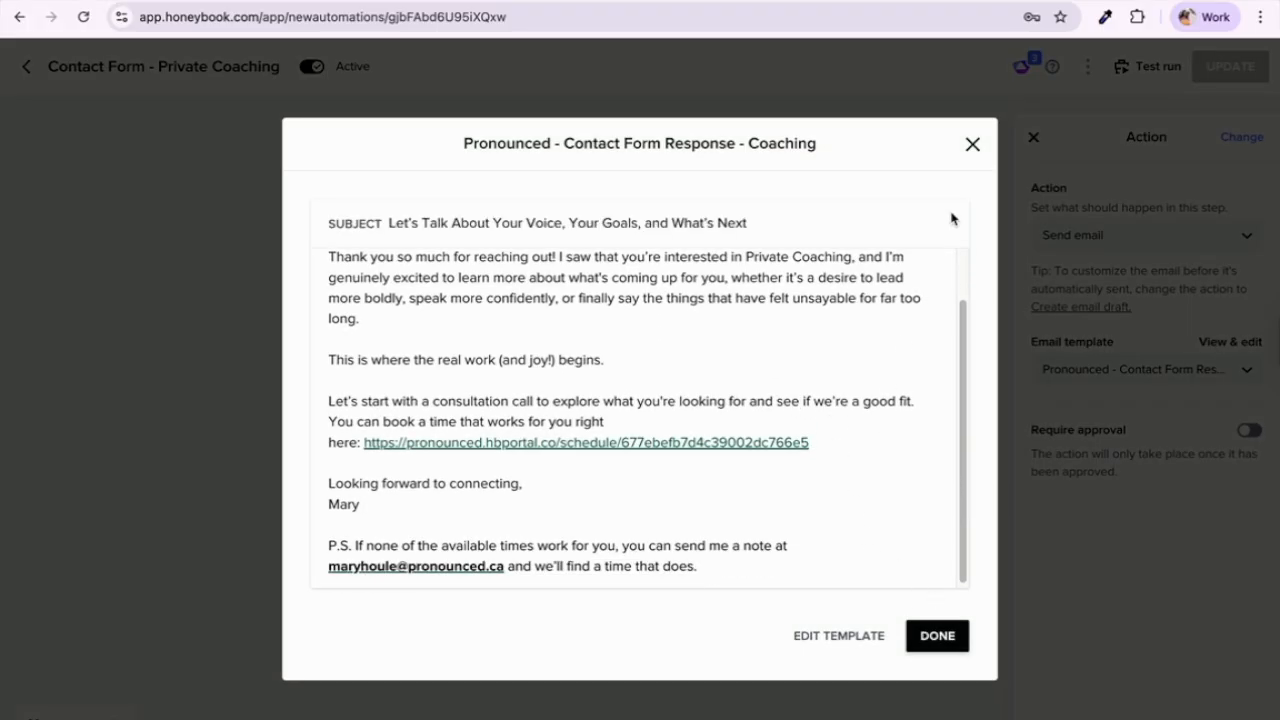
{"action": "left_click", "coordinate": [972, 146]}
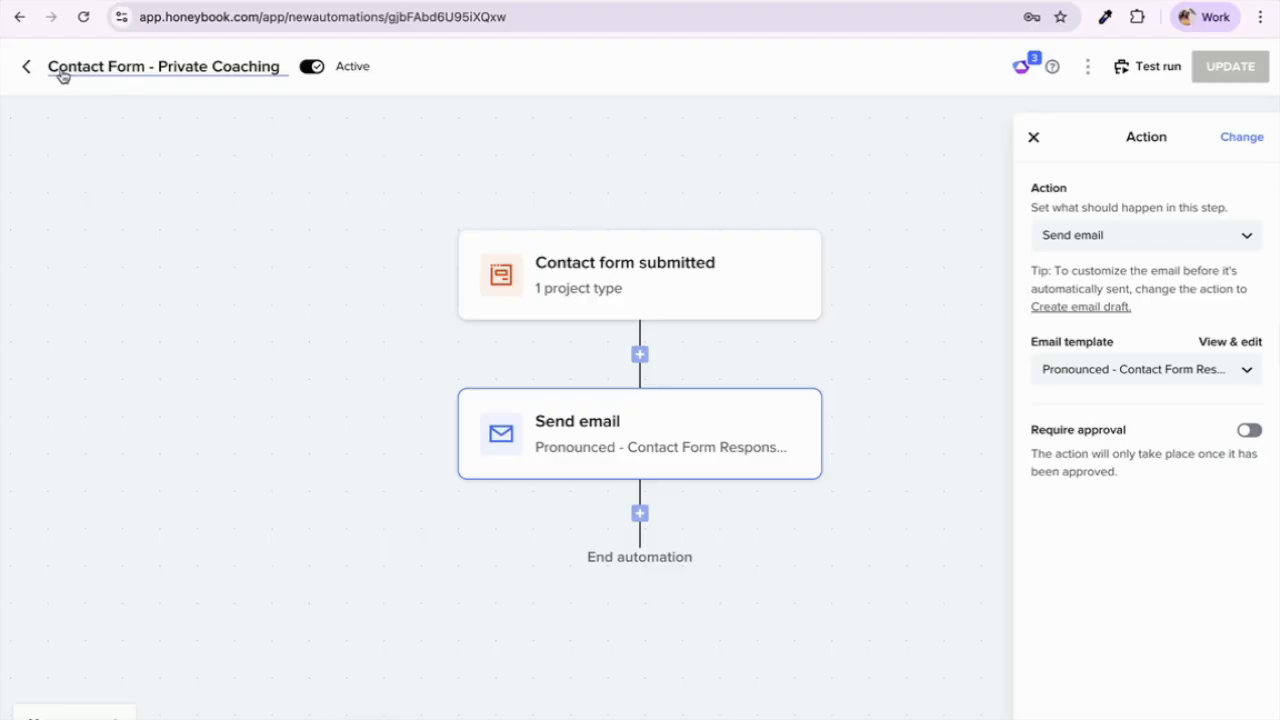
{"action": "left_click", "coordinate": [27, 68]}
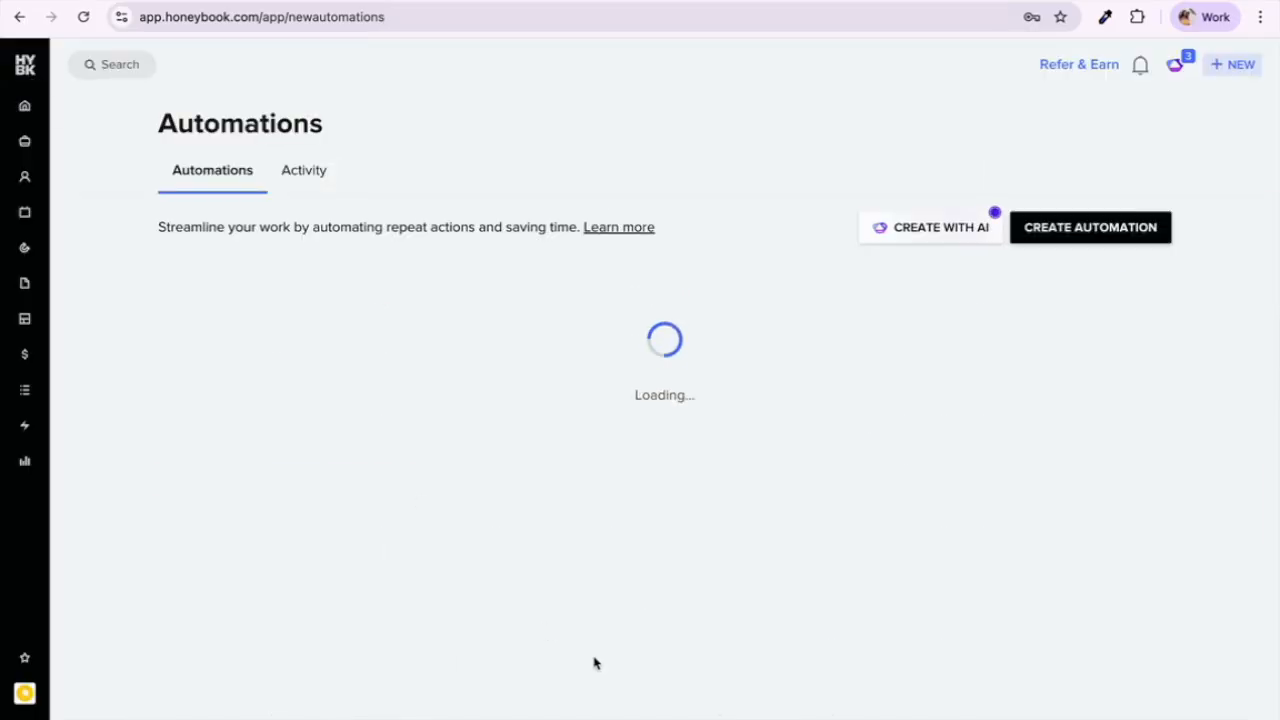
{"action": "scroll", "coordinate": [594, 663], "scroll_direction": "down", "scroll_amount": 2}
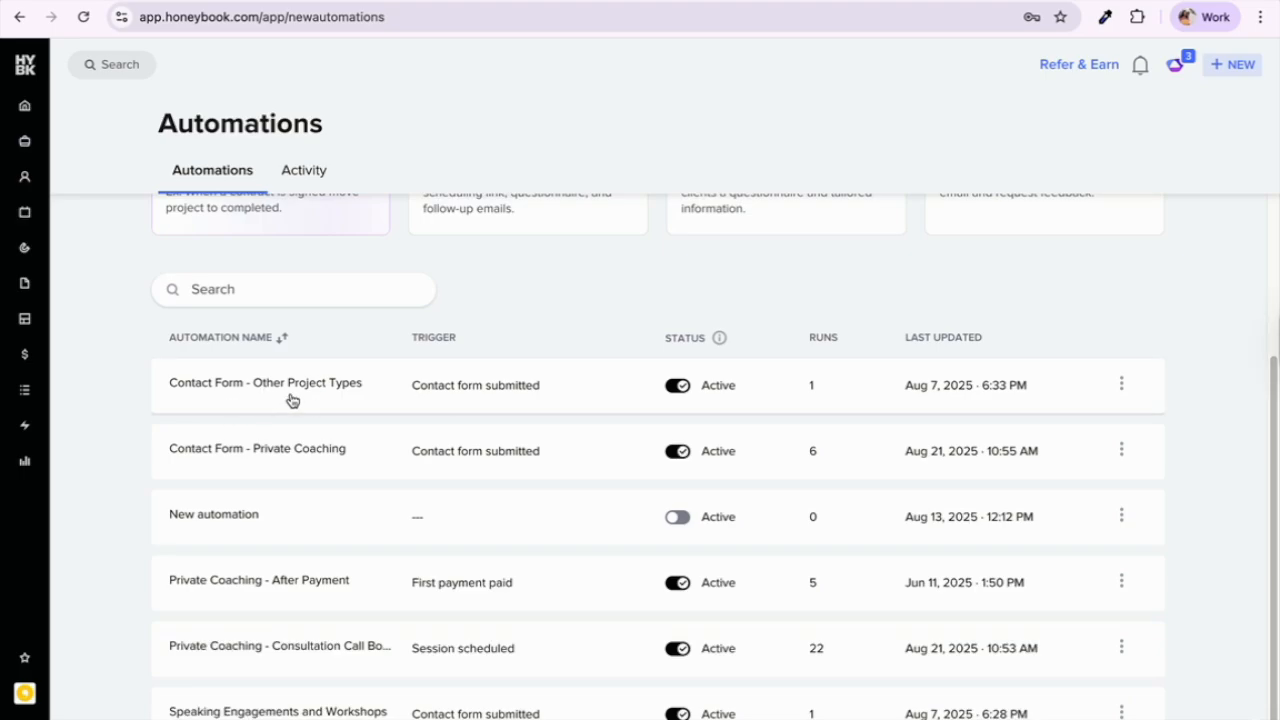
Step: Reload the pronounced.ca contact page and browse the service options up to Speaking Engagement
{"action": "left_click", "coordinate": [910, 1]}
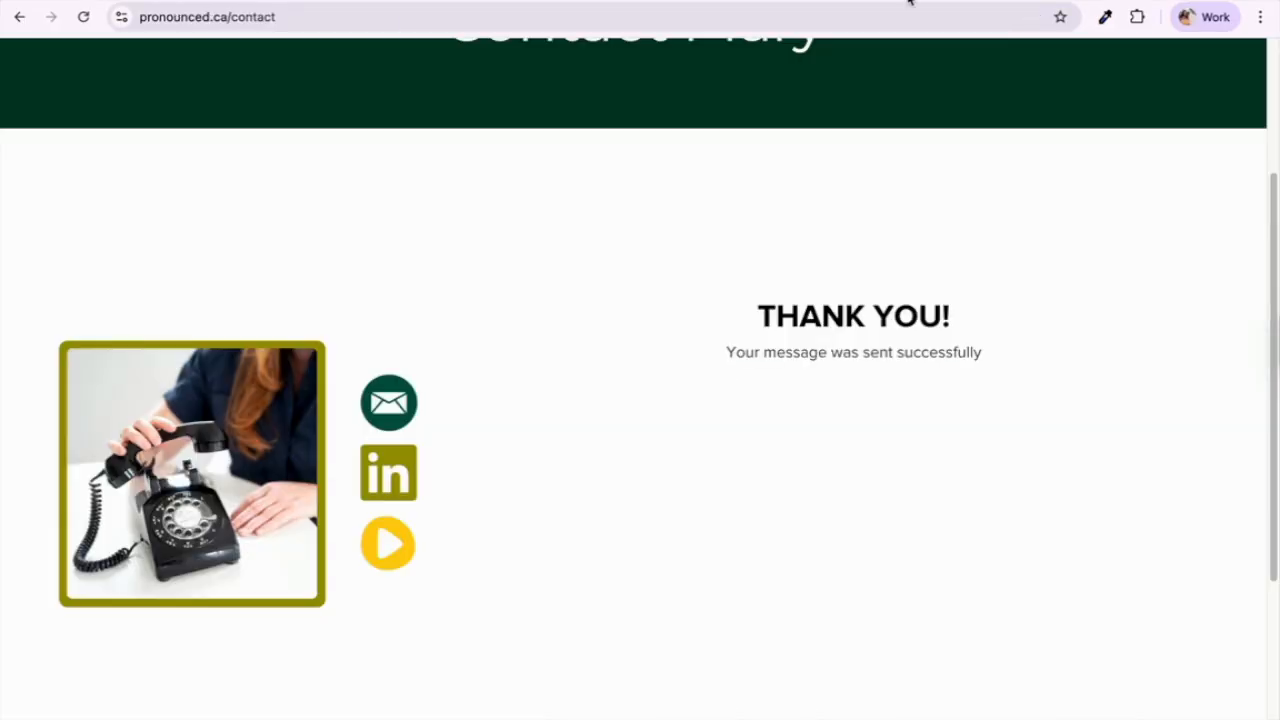
{"action": "left_click", "coordinate": [83, 17]}
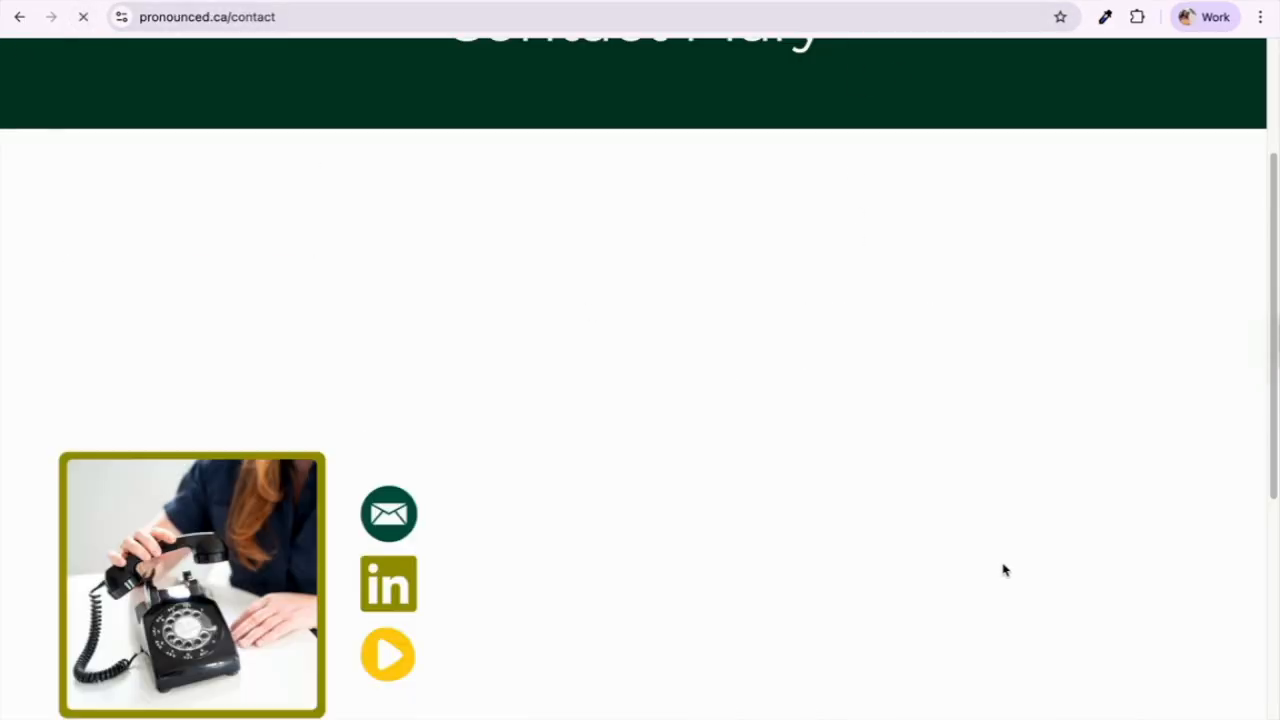
{"action": "scroll", "coordinate": [768, 626], "scroll_direction": "down", "scroll_amount": 4}
{"action": "left_click", "coordinate": [726, 316]}
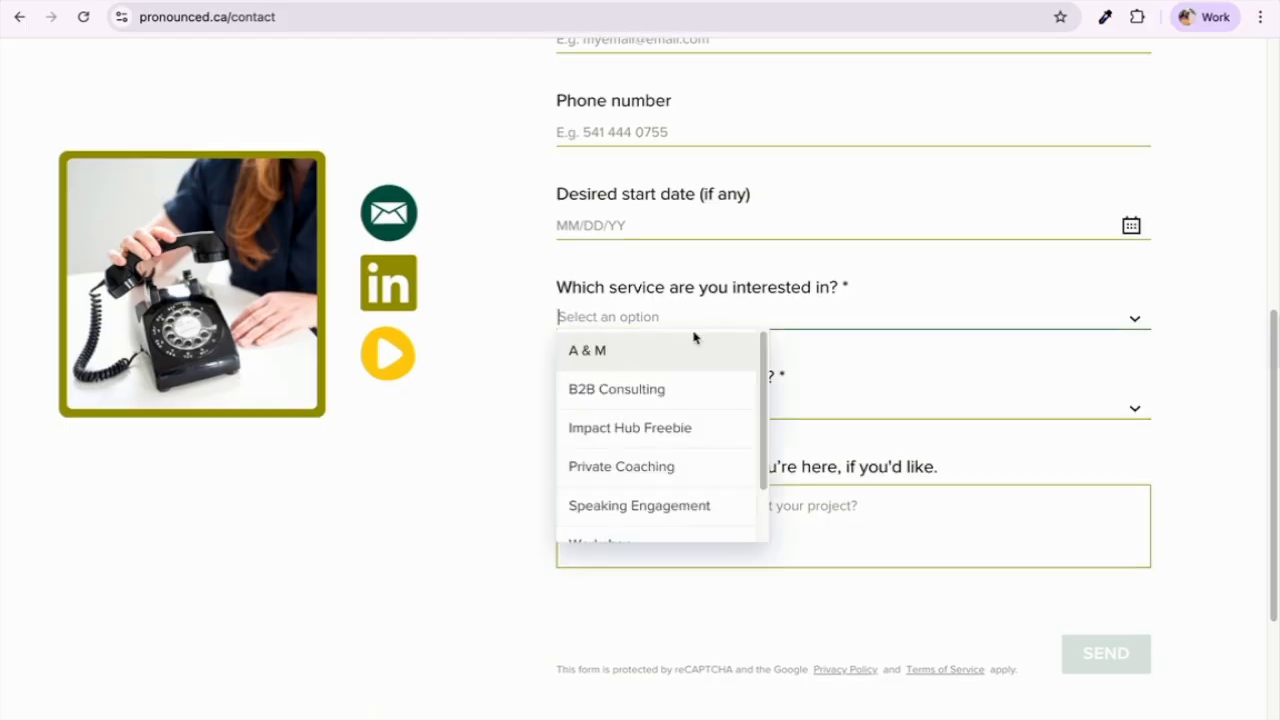
{"action": "scroll", "coordinate": [674, 463], "scroll_direction": "down", "scroll_amount": 1}
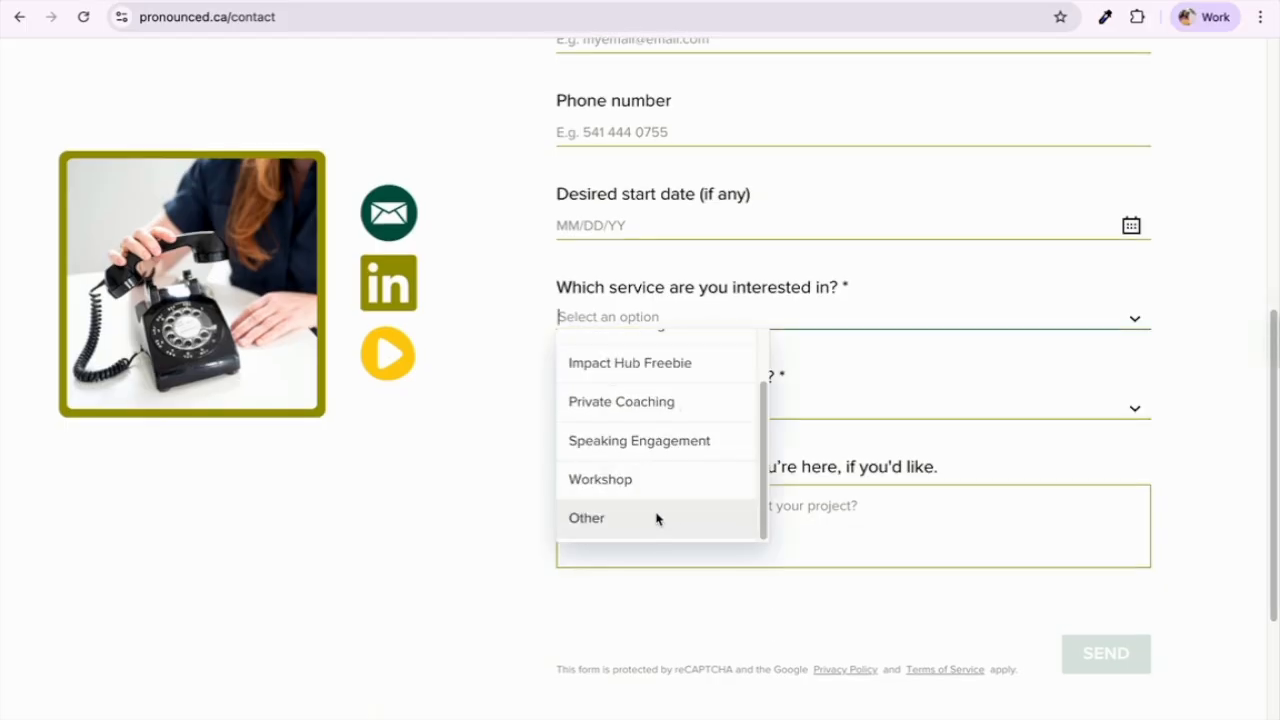
{"action": "key", "text": "Up"}
{"action": "key", "text": "Up"}
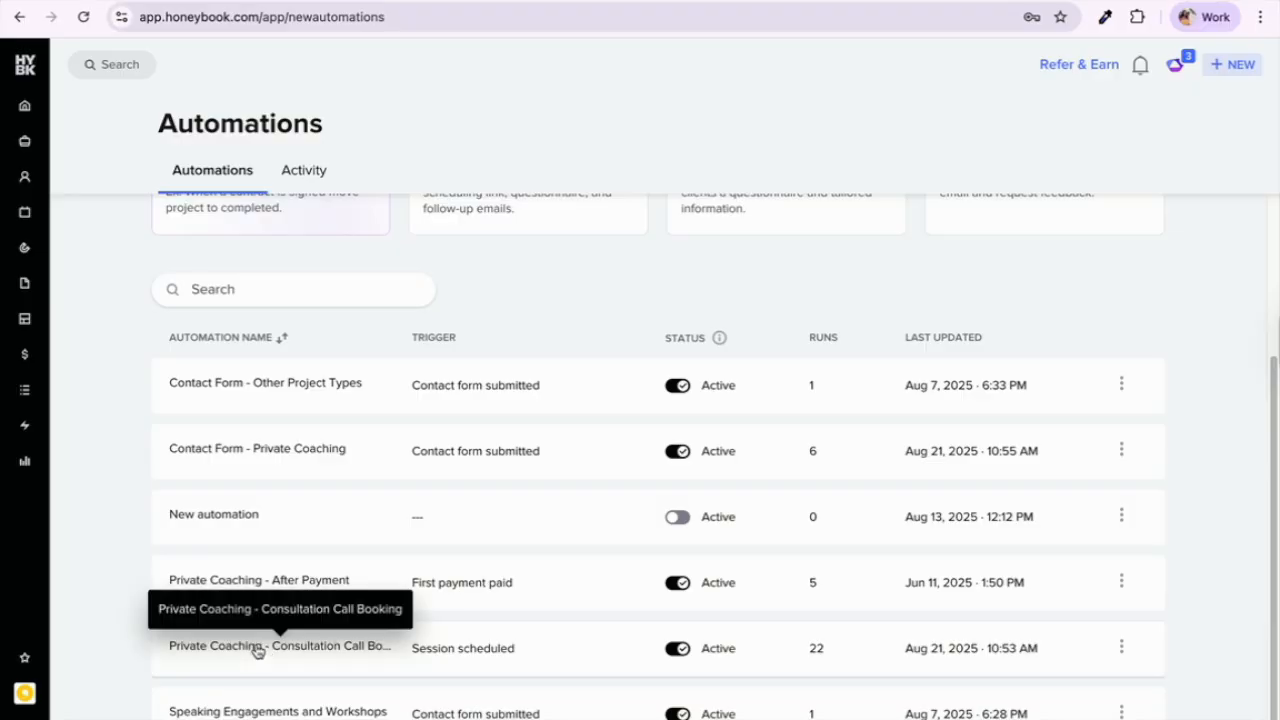
Step: Open the Consultation Call Booking automation, view its Session scheduled trigger, and preview the booking email
{"action": "left_click", "coordinate": [257, 648]}
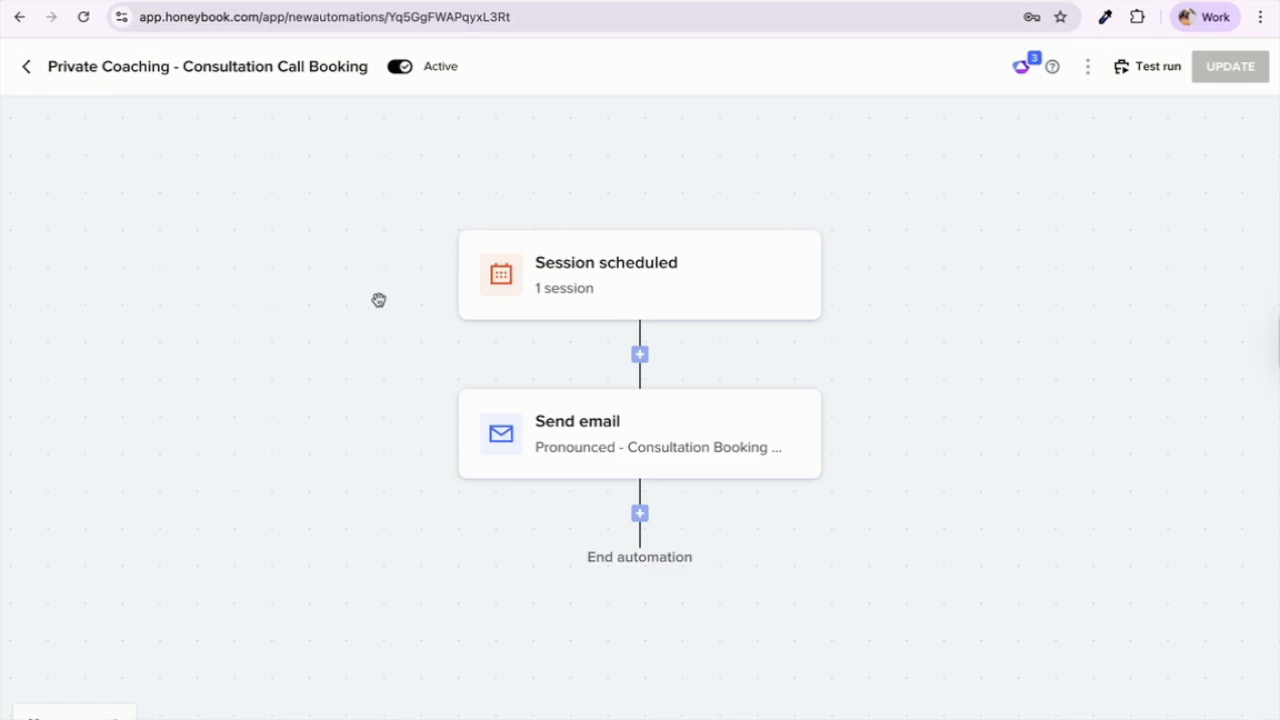
{"action": "left_click", "coordinate": [641, 285]}
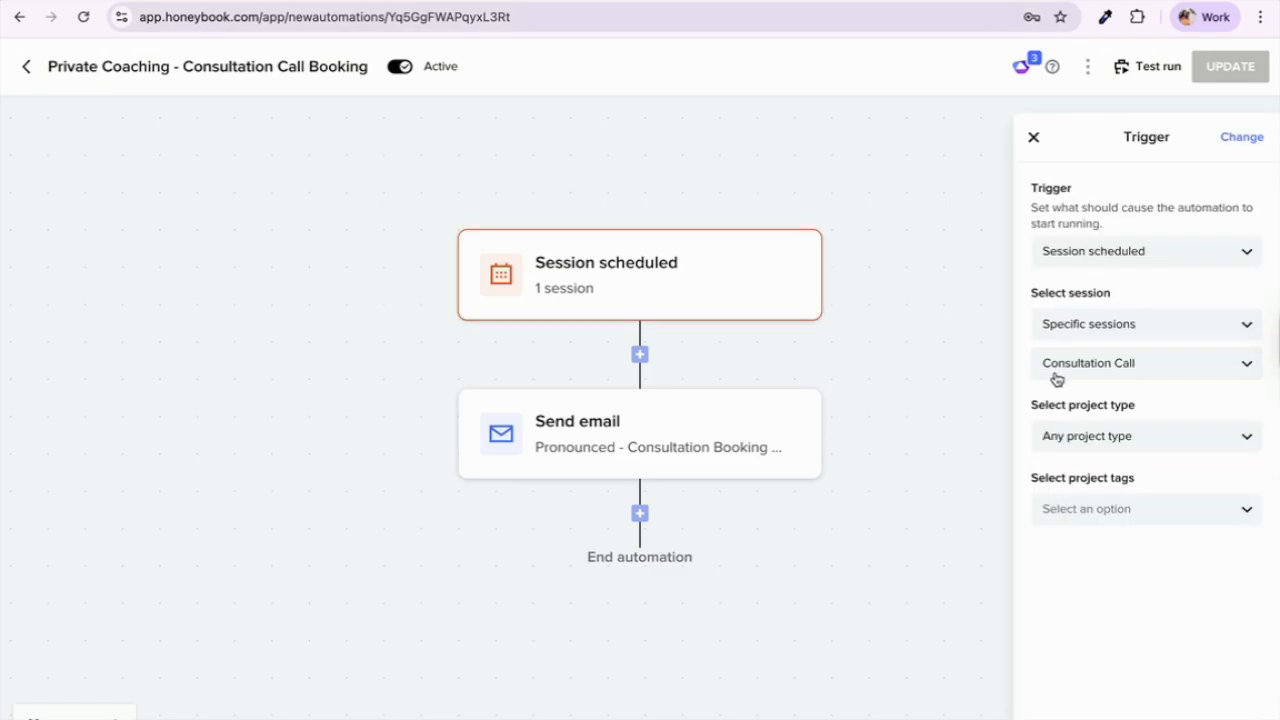
{"action": "left_click", "coordinate": [766, 457]}
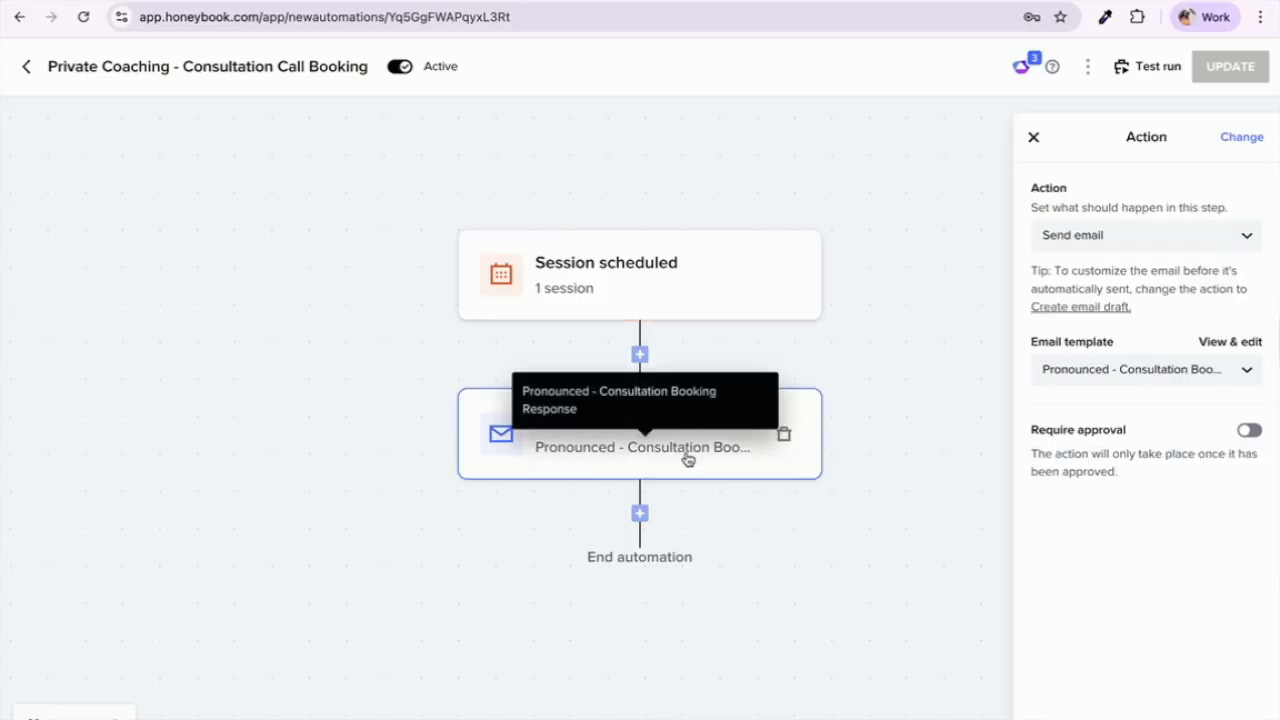
{"action": "left_click", "coordinate": [1222, 342]}
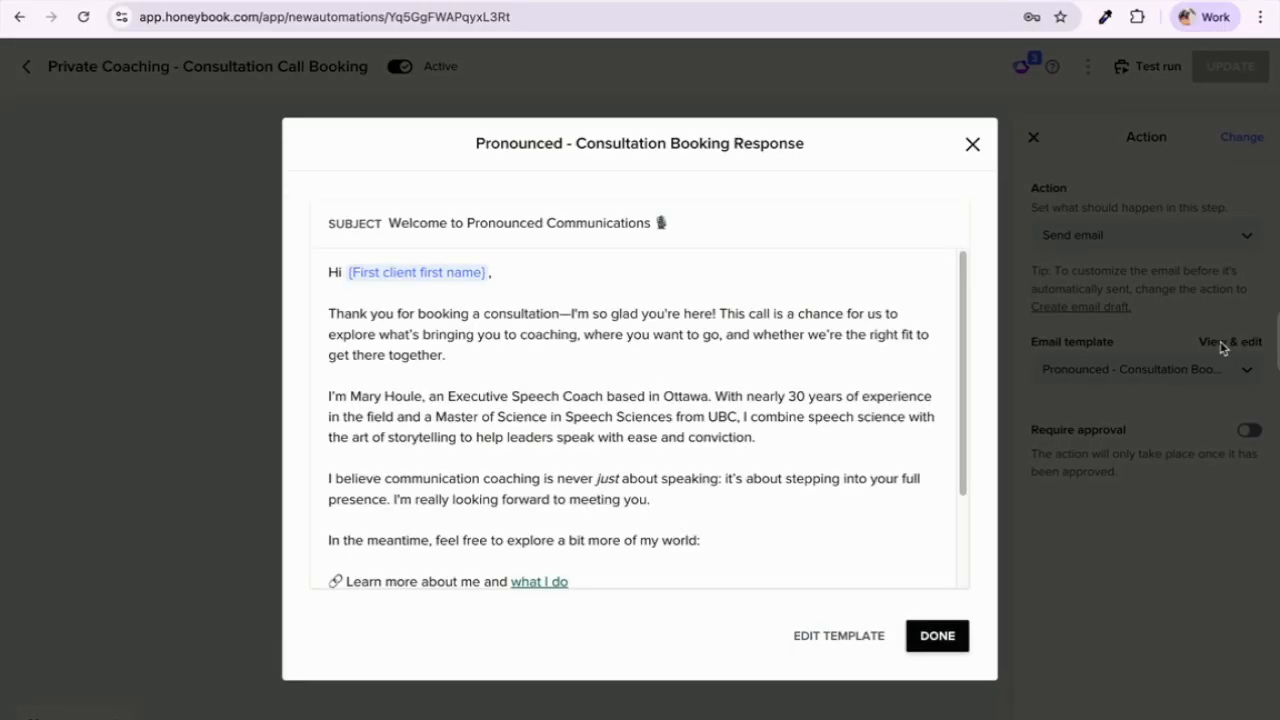
{"action": "scroll", "coordinate": [786, 470], "scroll_direction": "down", "scroll_amount": 1}
{"action": "scroll", "coordinate": [786, 466], "scroll_direction": "up", "scroll_amount": 1}
{"action": "scroll", "coordinate": [730, 490], "scroll_direction": "down", "scroll_amount": 1}
{"action": "scroll", "coordinate": [727, 489], "scroll_direction": "down", "scroll_amount": 3}
{"action": "scroll", "coordinate": [727, 489], "scroll_direction": "up", "scroll_amount": 3}
{"action": "scroll", "coordinate": [726, 483], "scroll_direction": "down", "scroll_amount": 3}
{"action": "scroll", "coordinate": [726, 483], "scroll_direction": "up", "scroll_amount": 3}
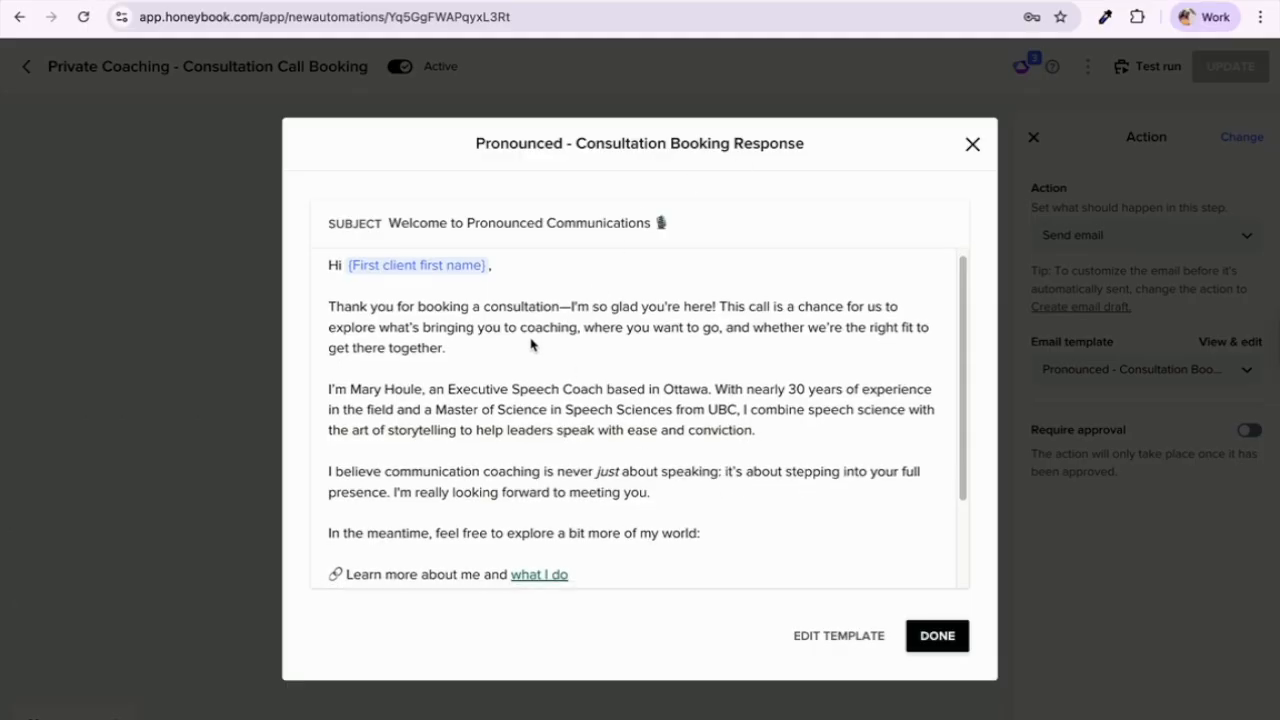
{"action": "scroll", "coordinate": [531, 344], "scroll_direction": "down", "scroll_amount": 2}
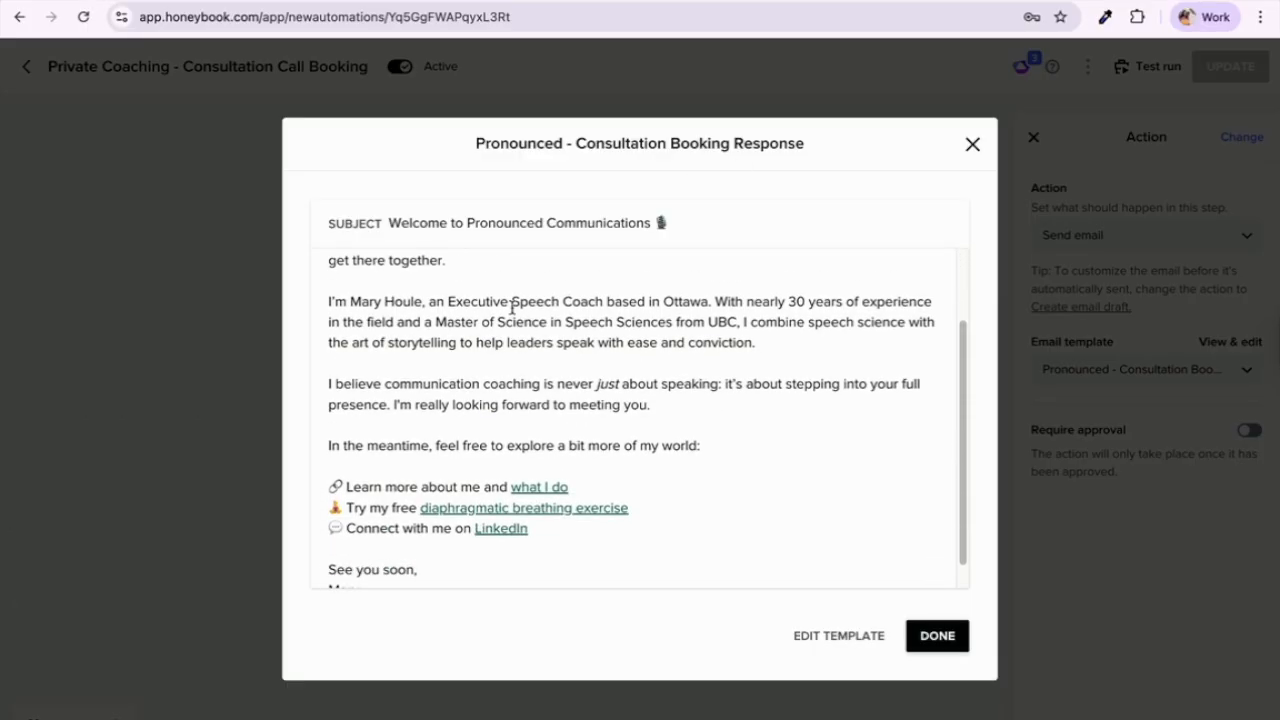
Step: Read the preview's 30-years-experience sentence and three link lines, then close it
{"action": "left_click_drag", "start_coordinate": [762, 340], "coordinate": [714, 302]}
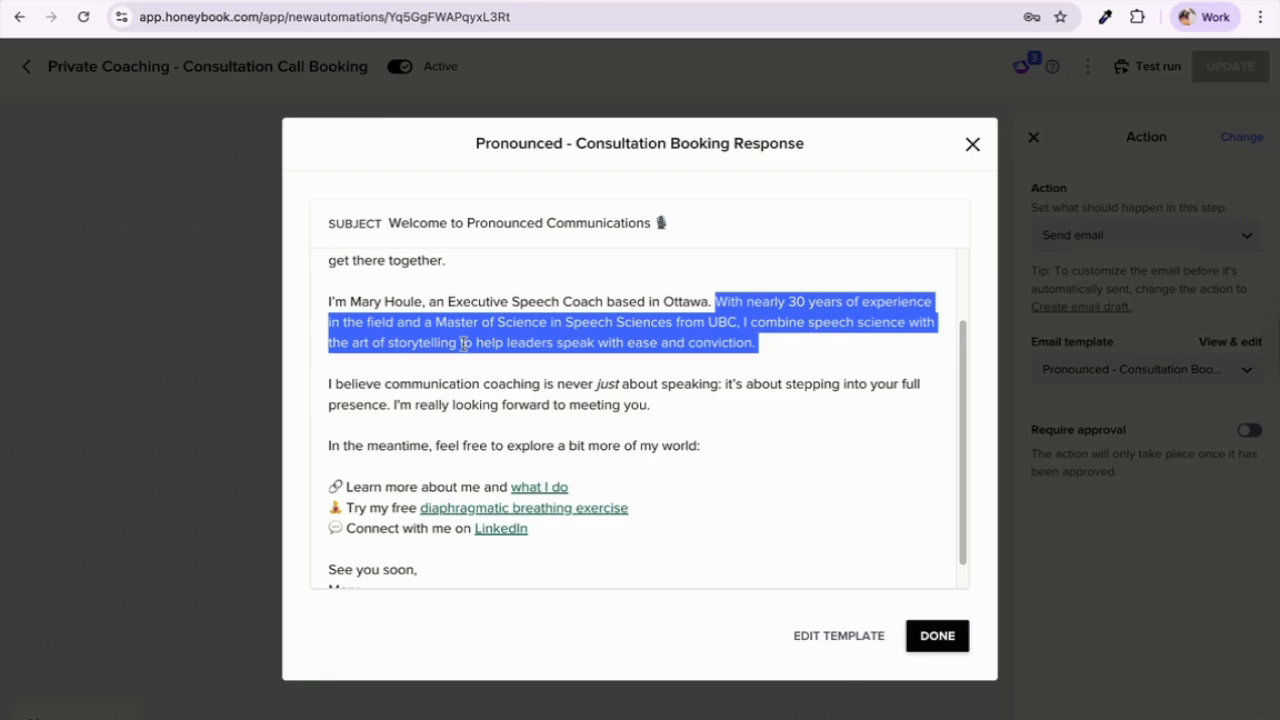
{"action": "left_click", "coordinate": [525, 388]}
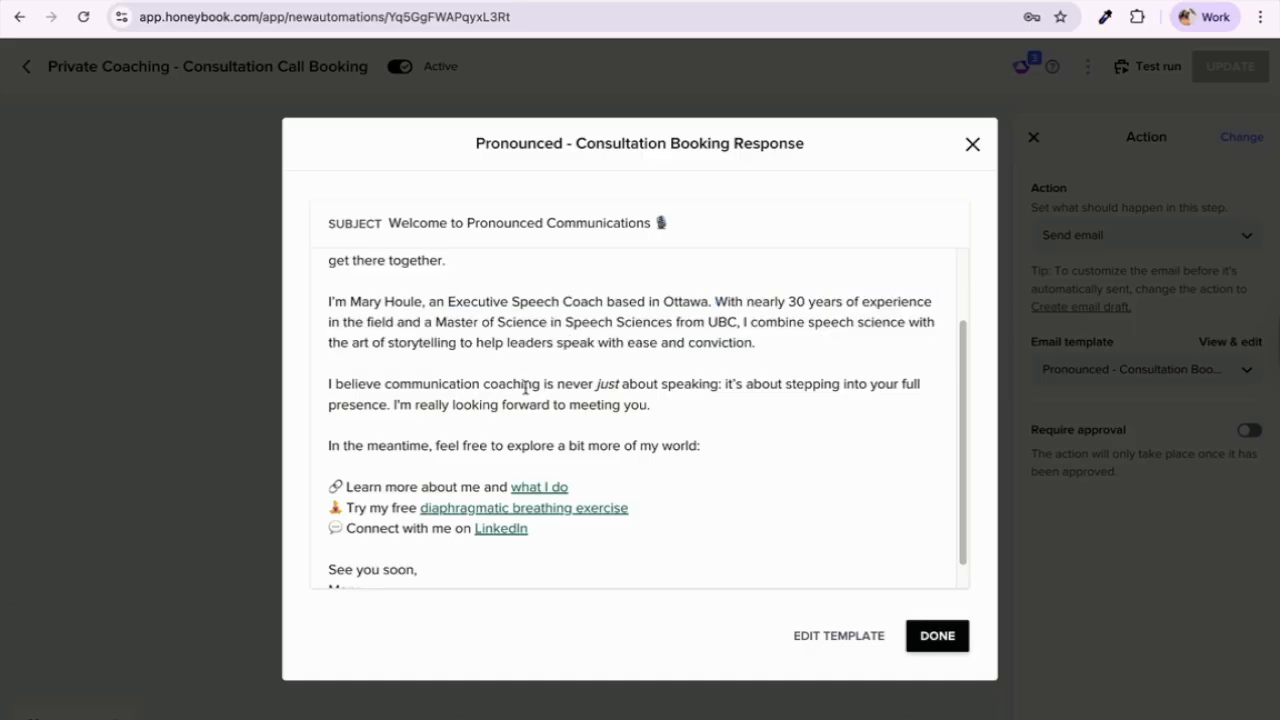
{"action": "scroll", "coordinate": [525, 388], "scroll_direction": "down", "scroll_amount": 1}
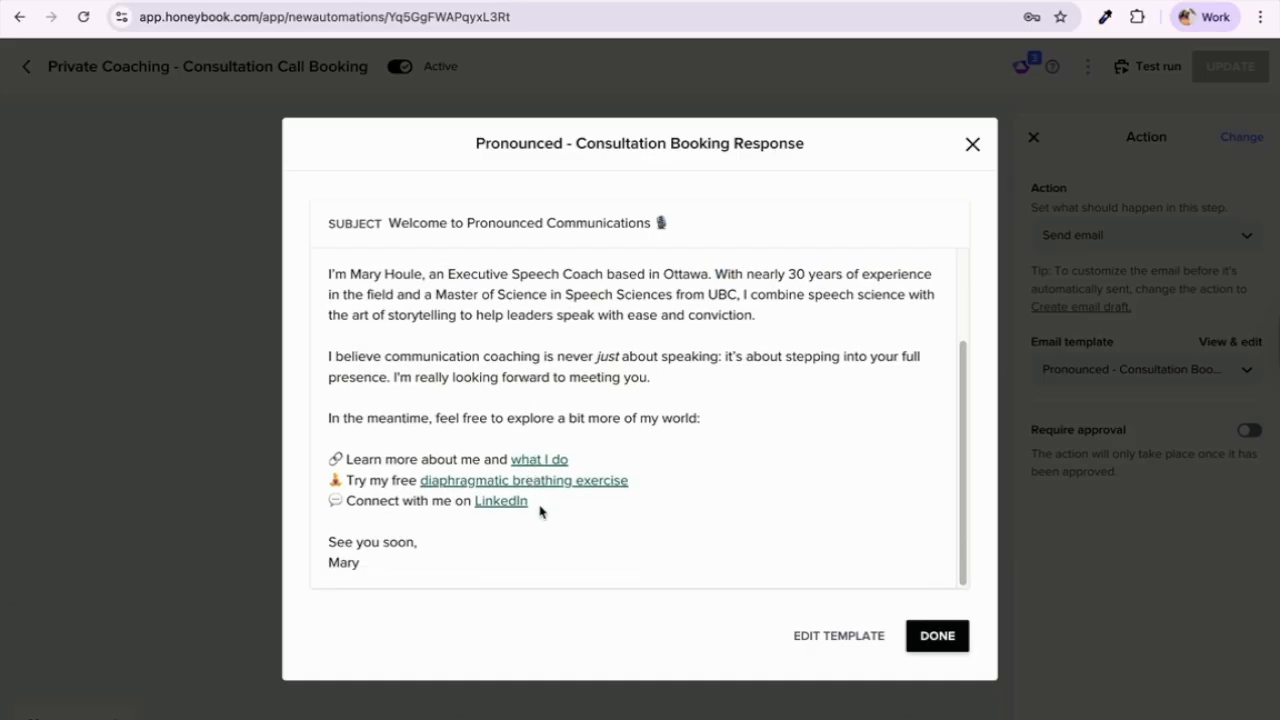
{"action": "left_click_drag", "start_coordinate": [540, 509], "coordinate": [333, 457]}
{"action": "left_click", "coordinate": [481, 430]}
{"action": "left_click_drag", "start_coordinate": [543, 517], "coordinate": [321, 465]}
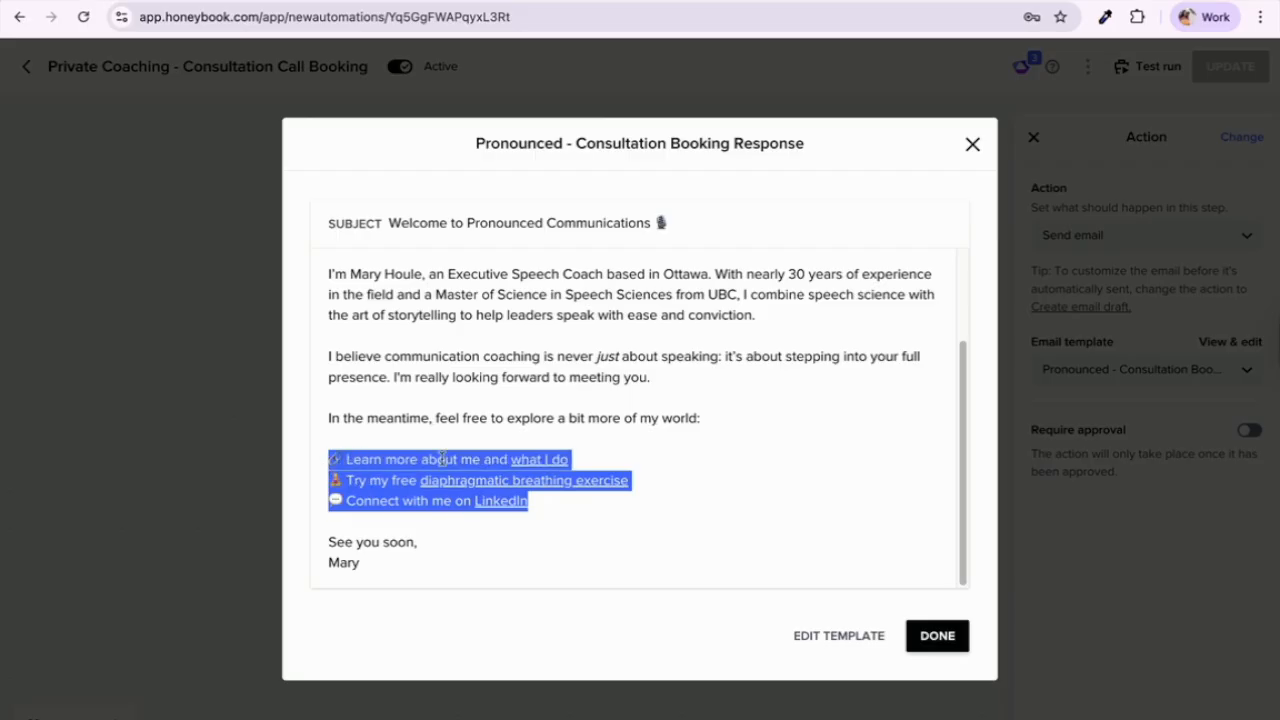
{"action": "left_click", "coordinate": [478, 535]}
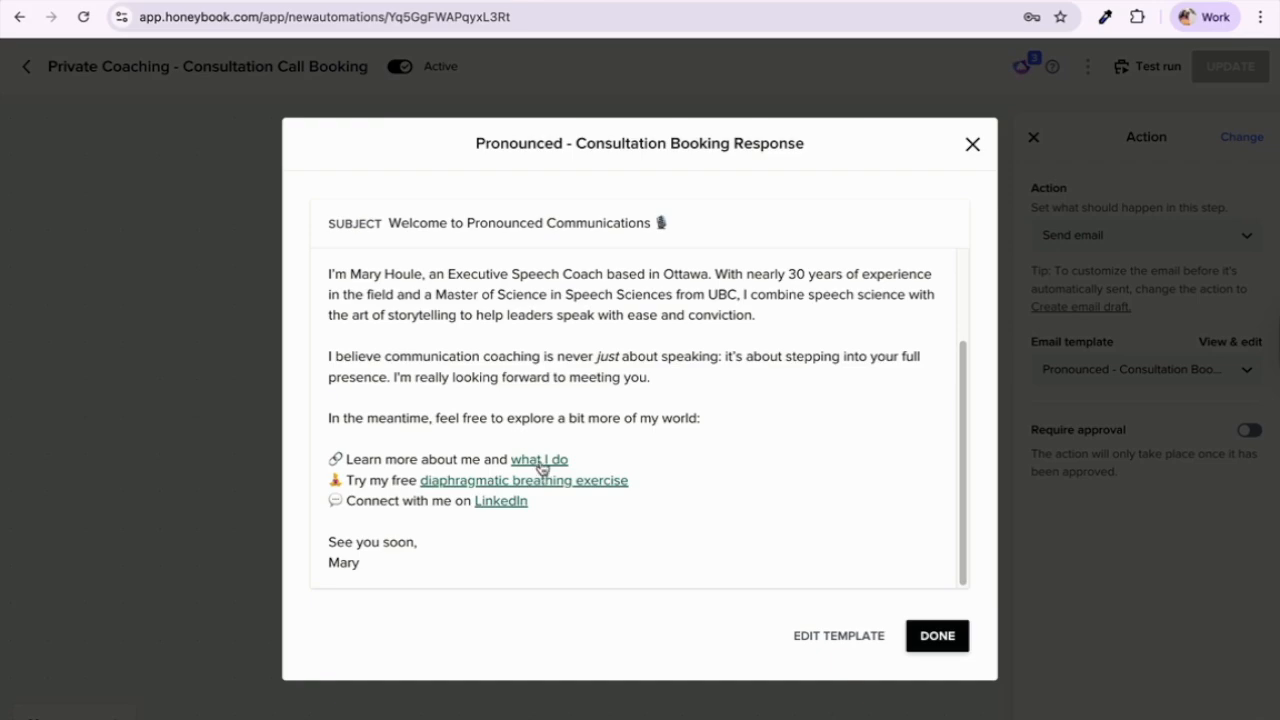
{"action": "left_click_drag", "start_coordinate": [569, 460], "coordinate": [340, 459]}
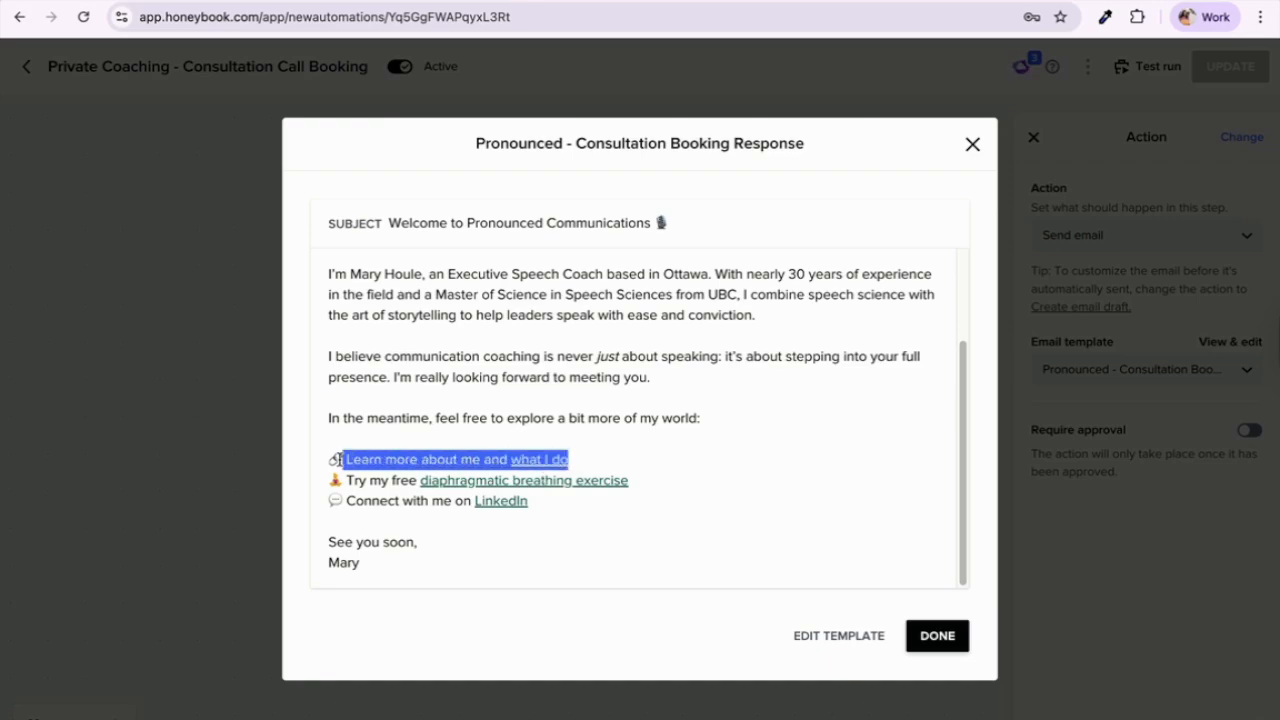
{"action": "scroll", "coordinate": [728, 463], "scroll_direction": "up", "scroll_amount": 2}
{"action": "scroll", "coordinate": [725, 478], "scroll_direction": "down", "scroll_amount": 2}
{"action": "left_click", "coordinate": [725, 478]}
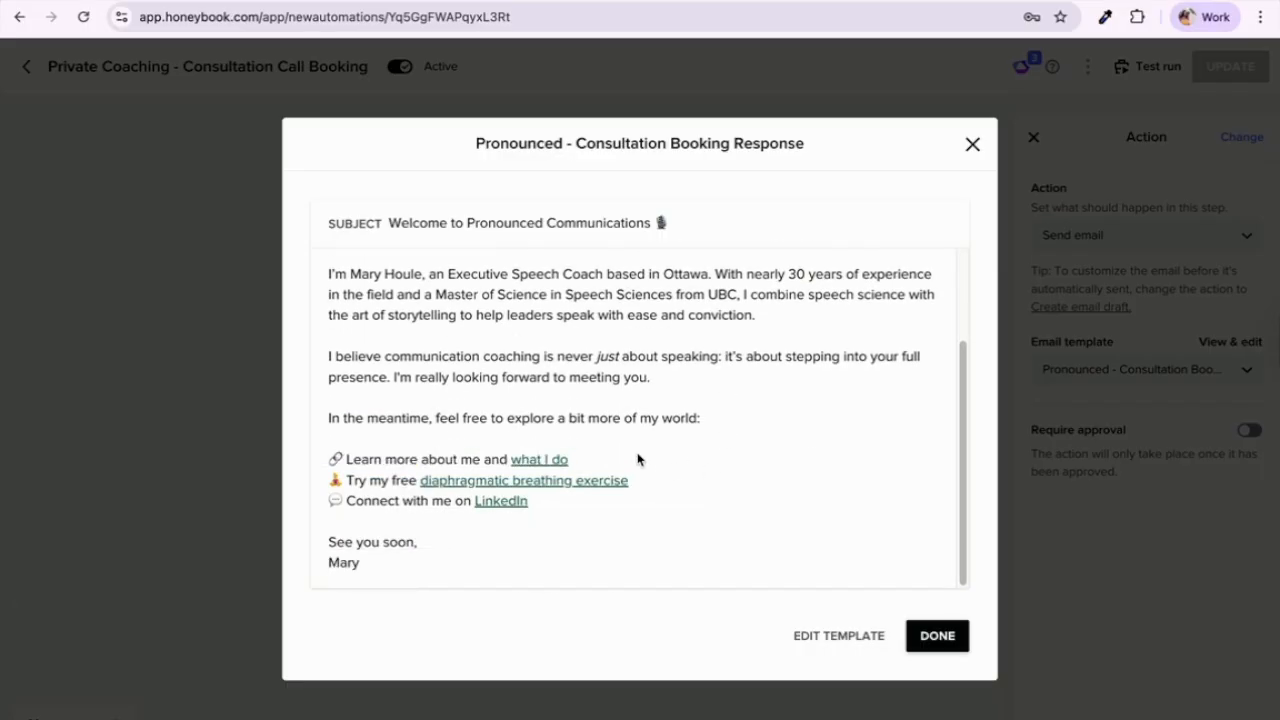
{"action": "scroll", "coordinate": [637, 459], "scroll_direction": "up", "scroll_amount": 2}
{"action": "scroll", "coordinate": [637, 459], "scroll_direction": "down", "scroll_amount": 2}
{"action": "left_click", "coordinate": [940, 637]}
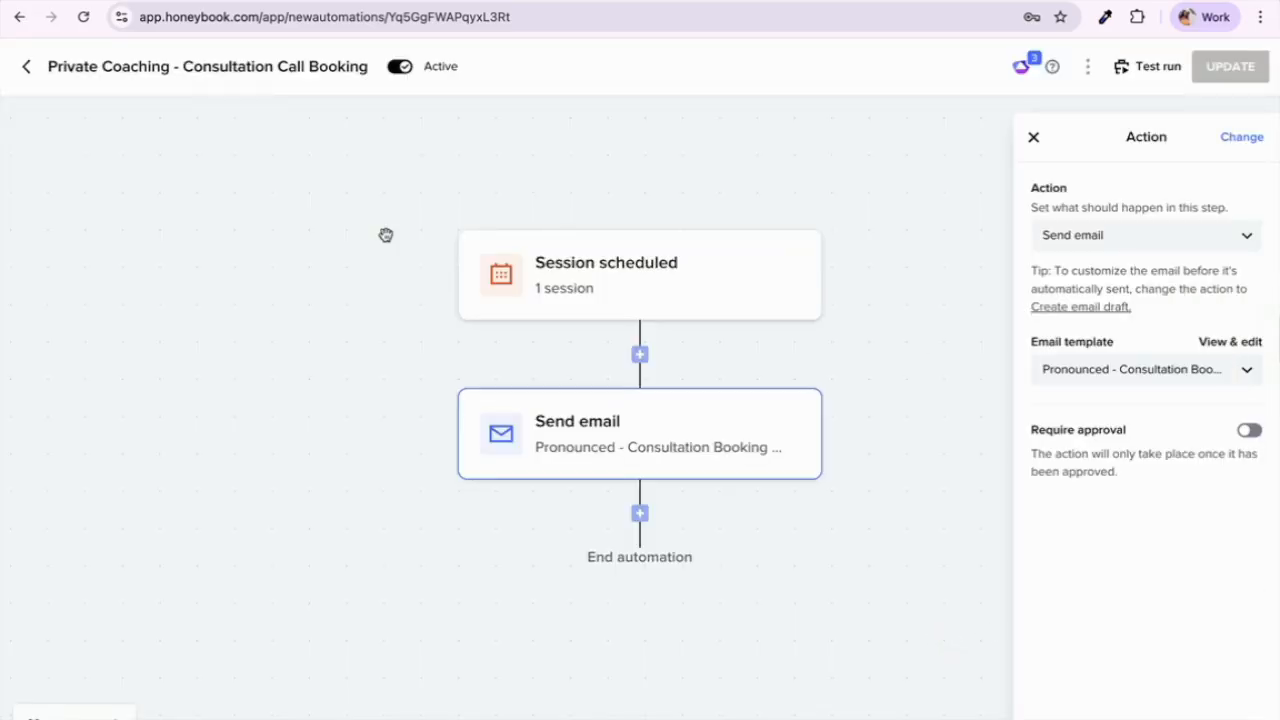
Step: Open the Private Coaching - After Payment automation and inspect its First payment paid trigger and Send email step
{"action": "left_click", "coordinate": [26, 66]}
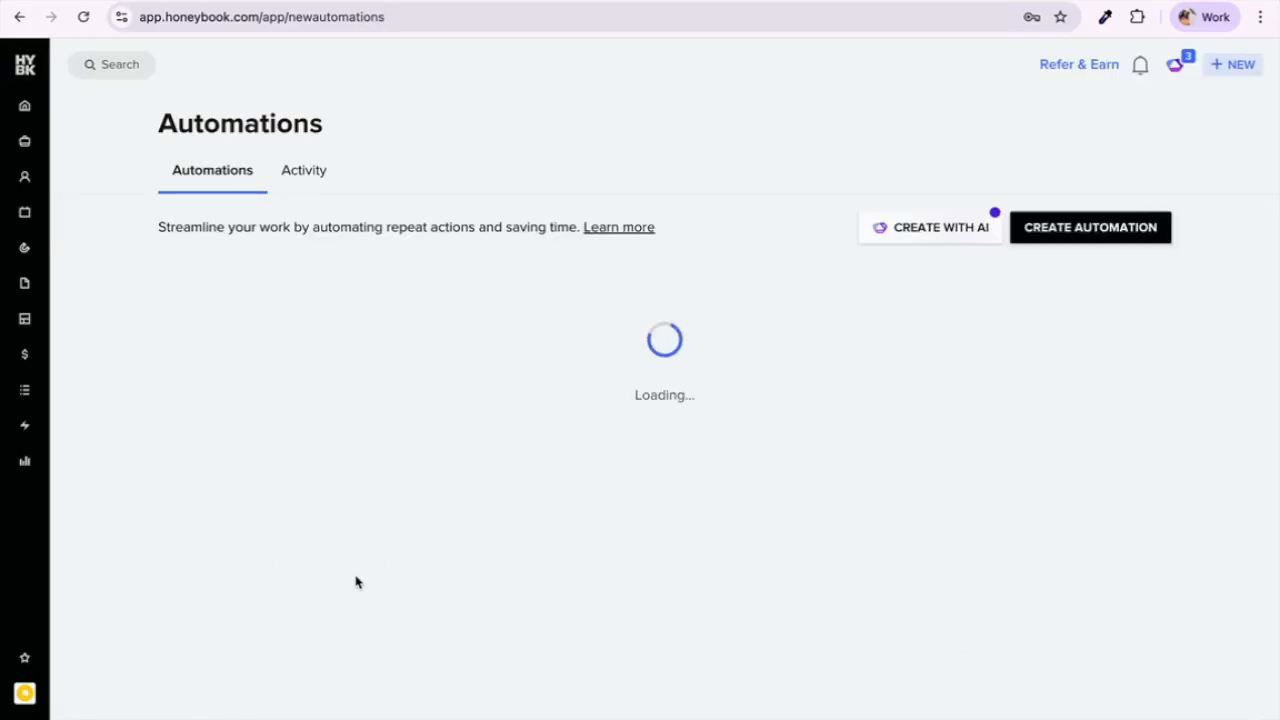
{"action": "scroll", "coordinate": [356, 582], "scroll_direction": "down", "scroll_amount": 3}
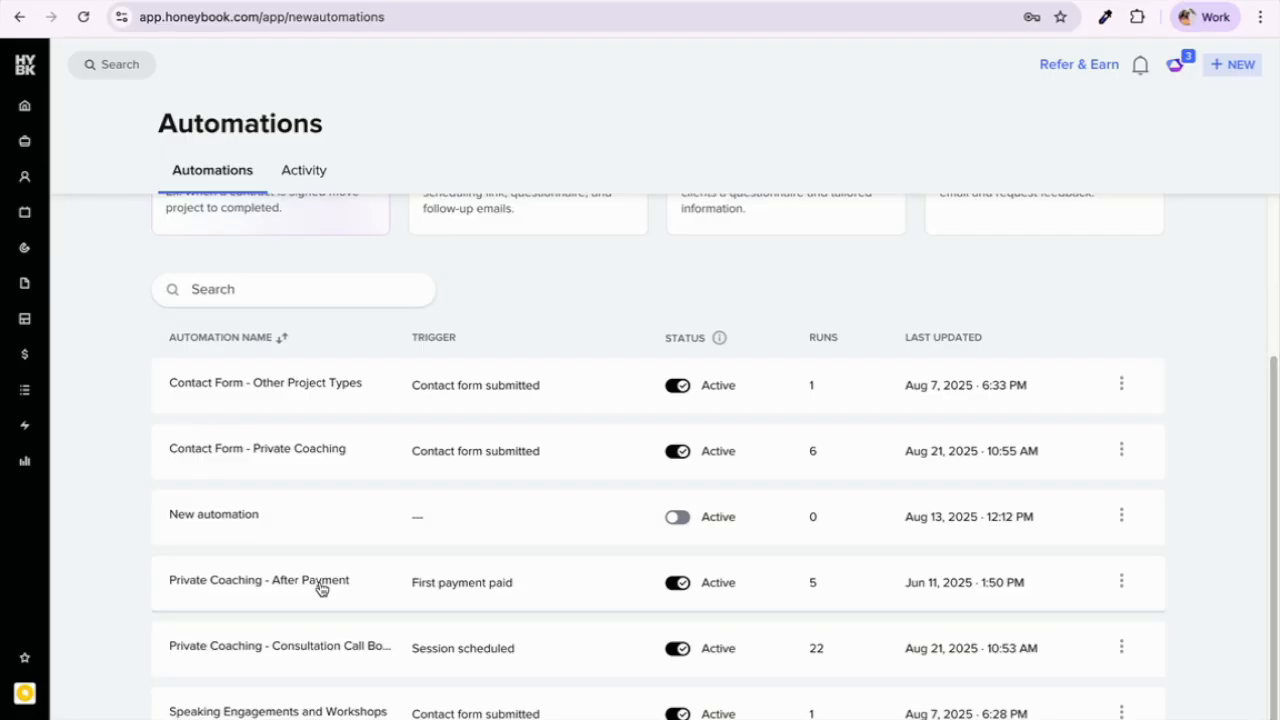
{"action": "left_click", "coordinate": [321, 589]}
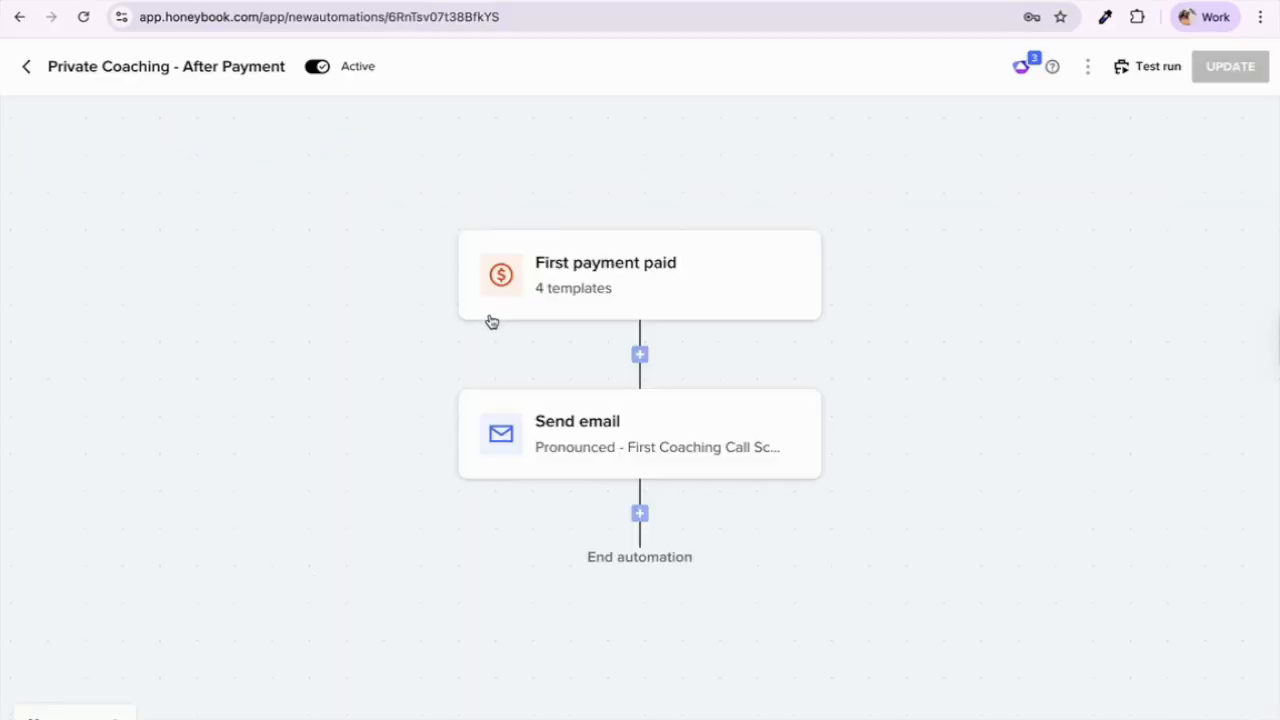
{"action": "left_click", "coordinate": [595, 281]}
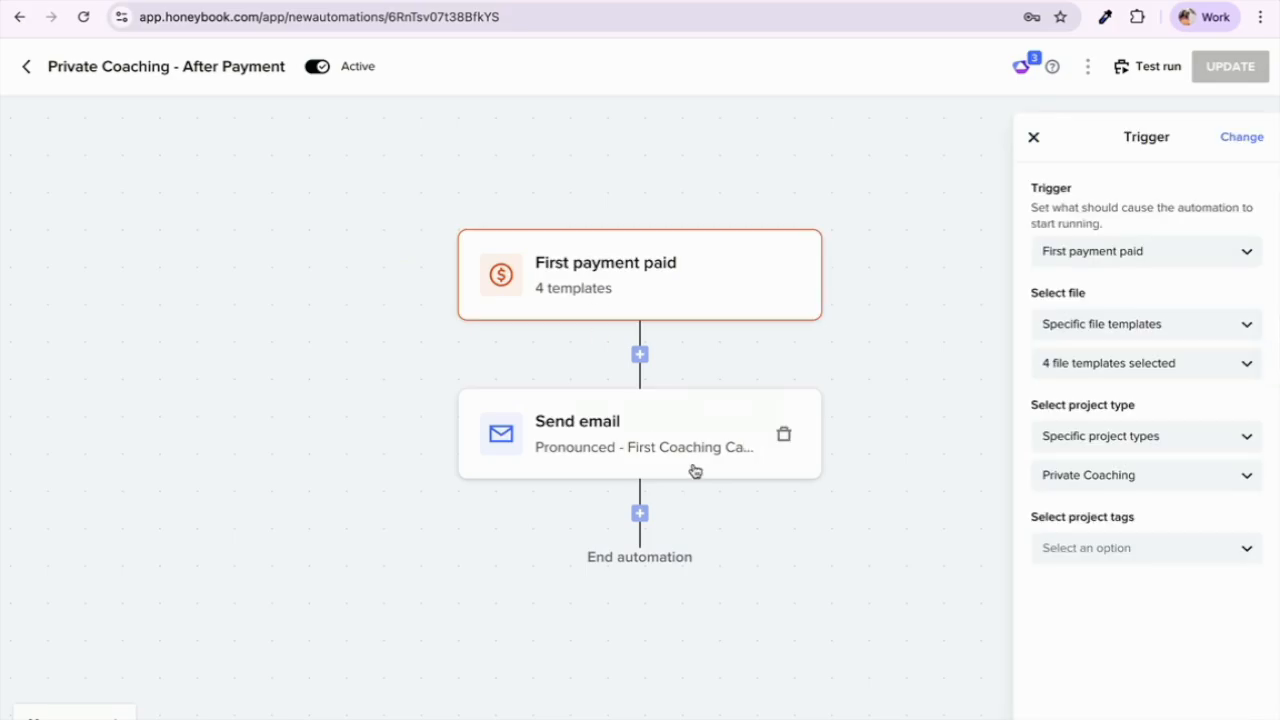
{"action": "left_click", "coordinate": [651, 463]}
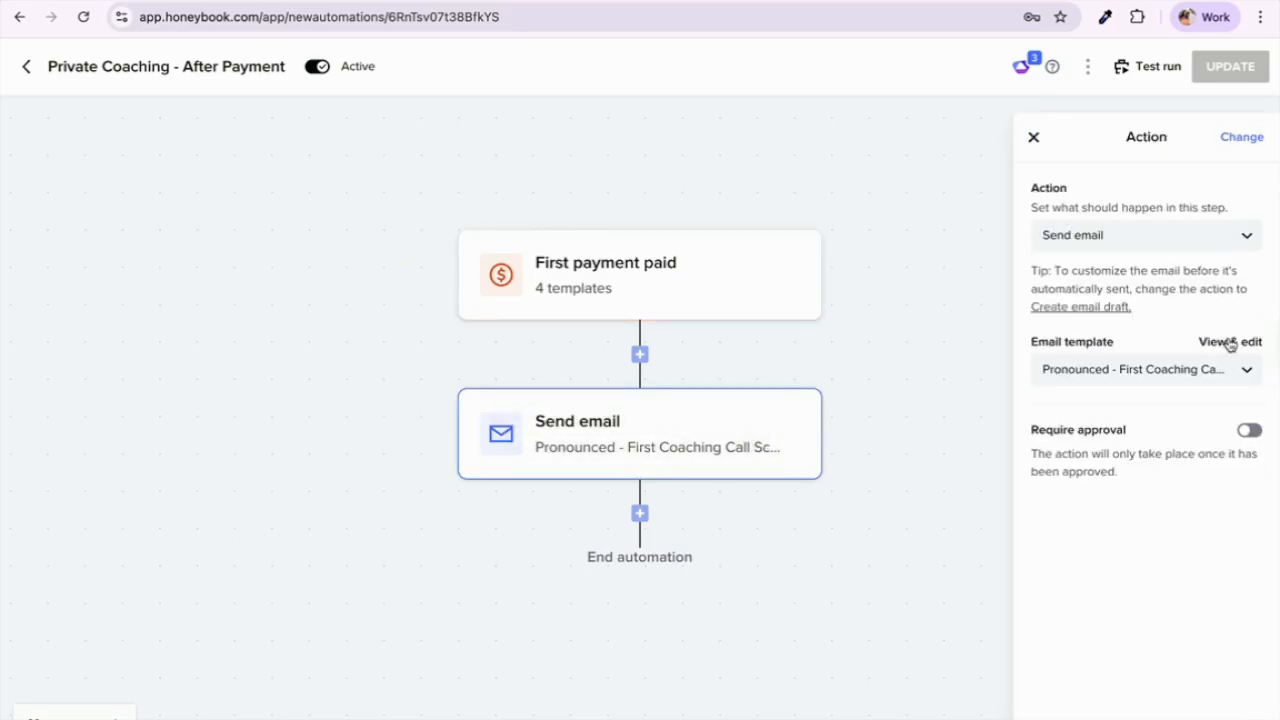
Step: Preview the First Coaching Call Scheduling email template, then return to the automations list
{"action": "left_click", "coordinate": [1230, 343]}
{"action": "scroll", "coordinate": [400, 445], "scroll_direction": "down", "scroll_amount": 1}
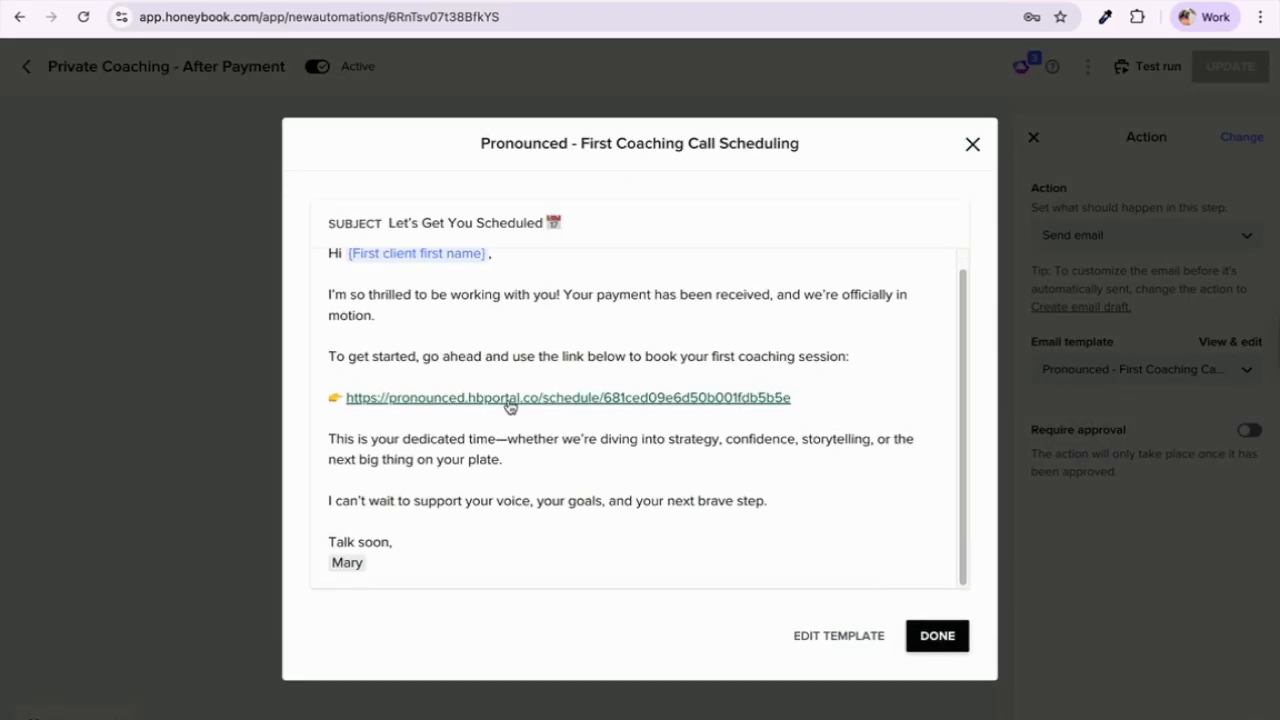
{"action": "left_click", "coordinate": [970, 147]}
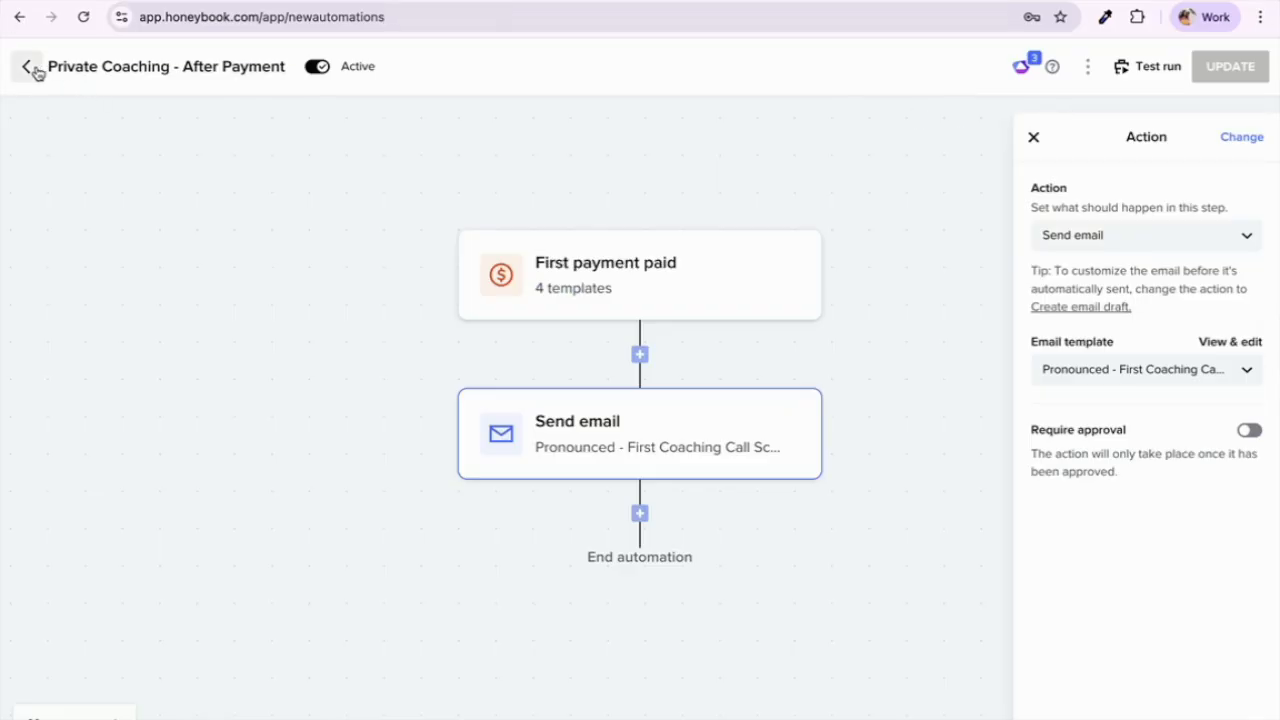
{"action": "left_click", "coordinate": [30, 67]}
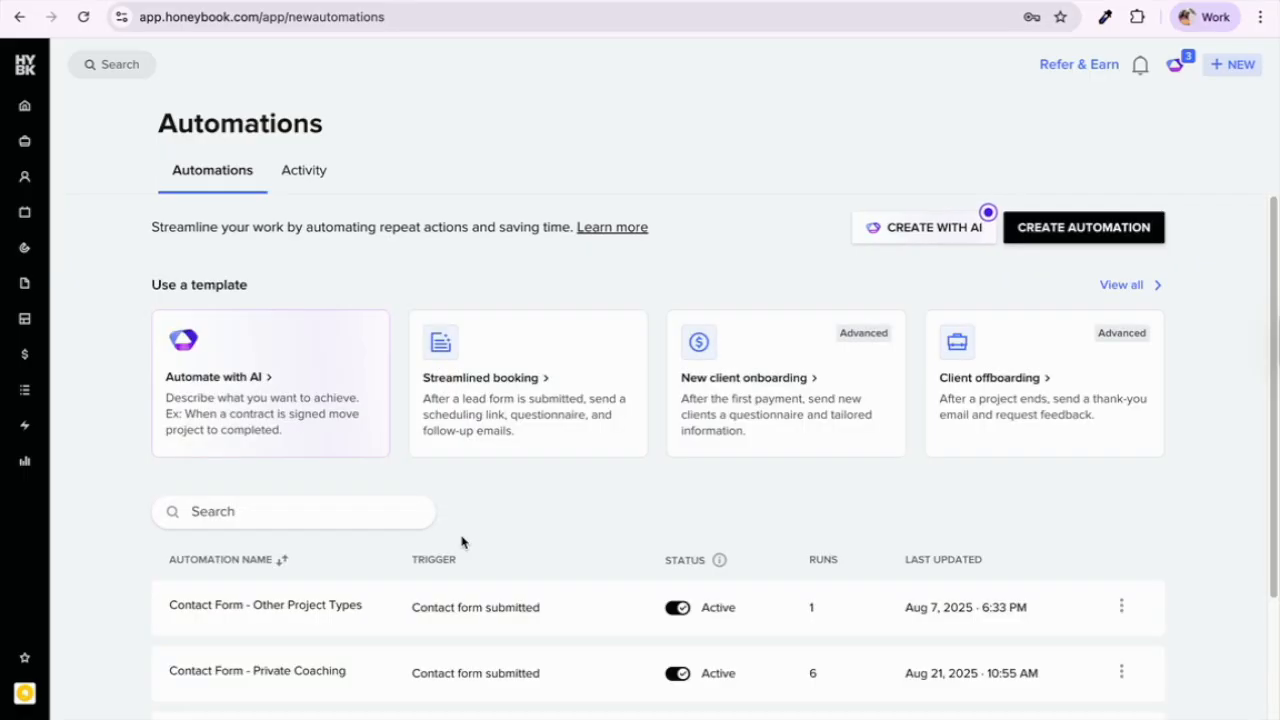
{"action": "scroll", "coordinate": [490, 608], "scroll_direction": "down", "scroll_amount": 3}
{"action": "scroll", "coordinate": [490, 608], "scroll_direction": "down", "scroll_amount": 1}
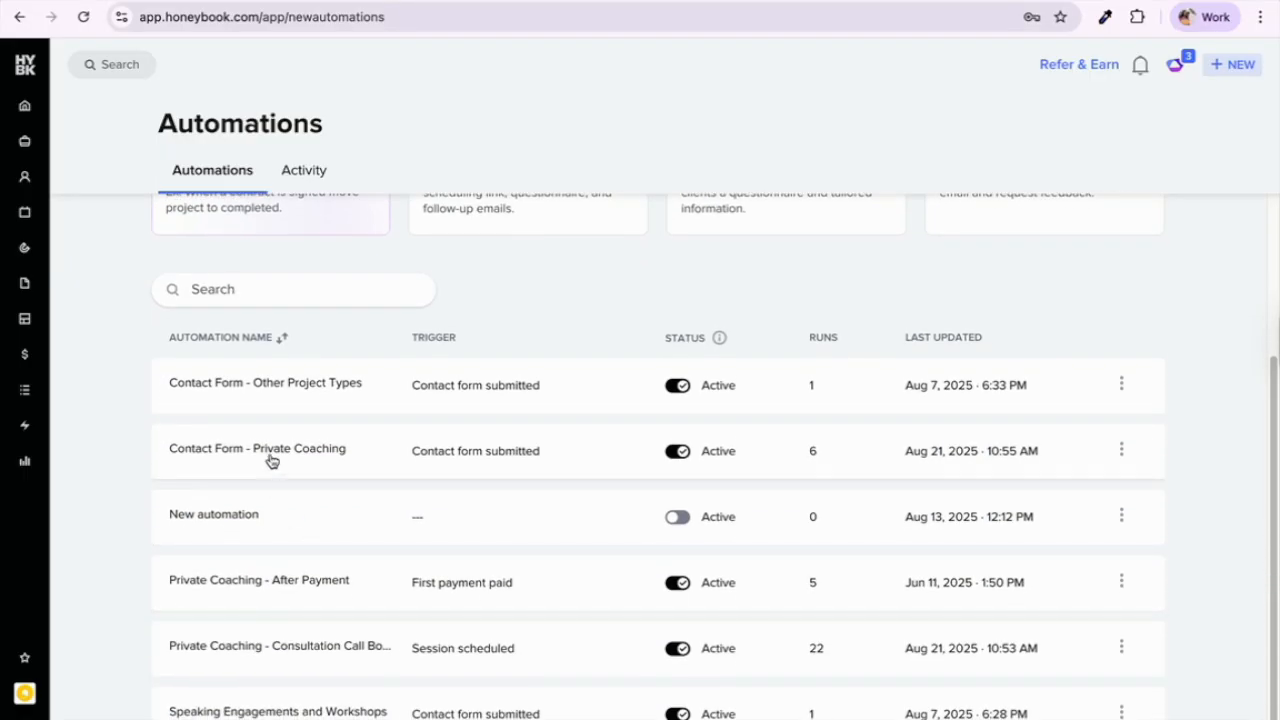